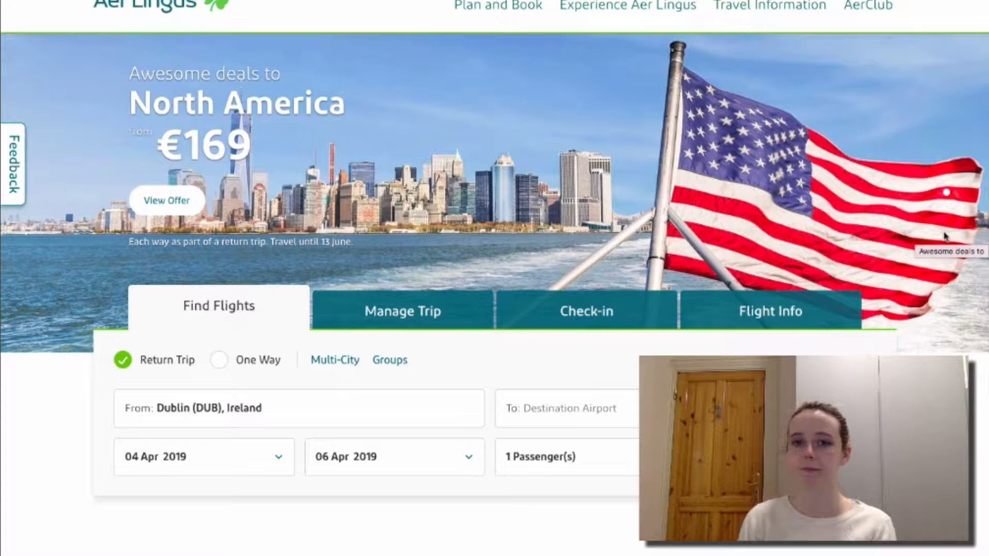
Pick Lisbon (LIS) from Portugal's cities as the destination.
scroll(69, 396, up, 2)
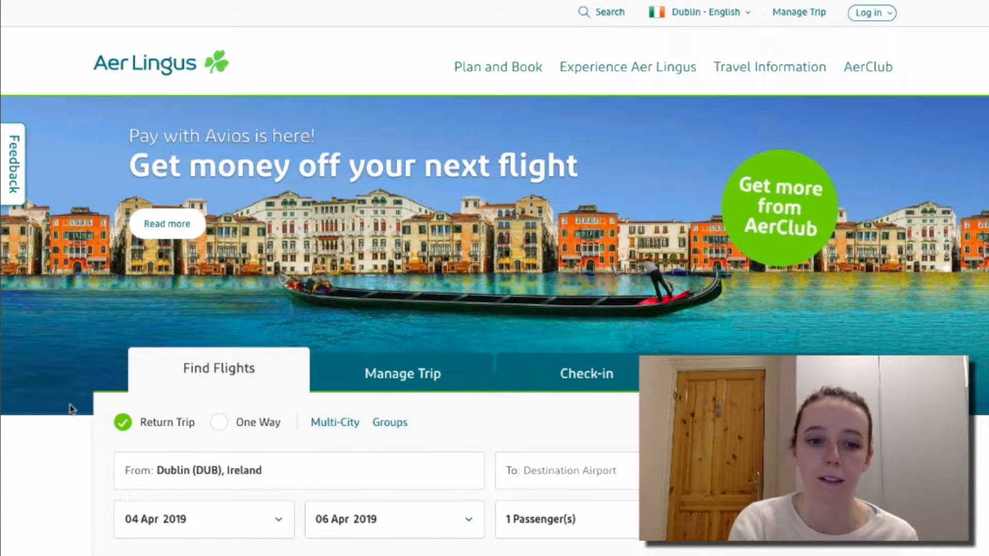
scroll(71, 409, down, 2)
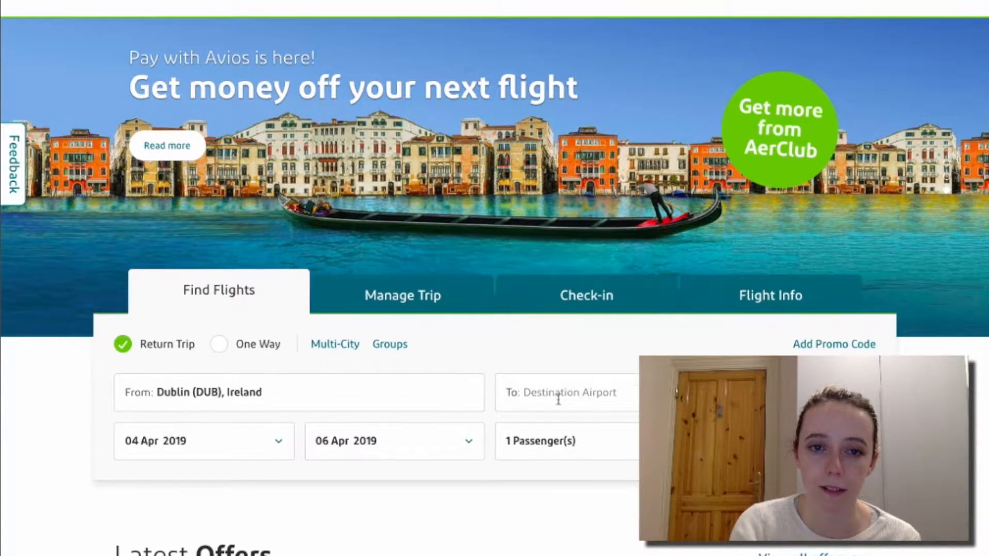
scroll(558, 400, up, 2)
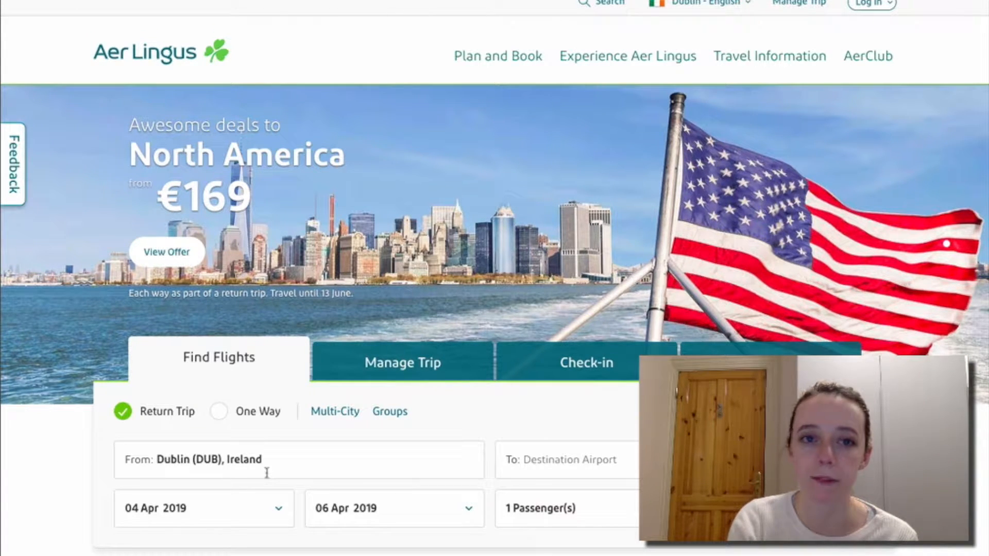
scroll(57, 391, up, 1)
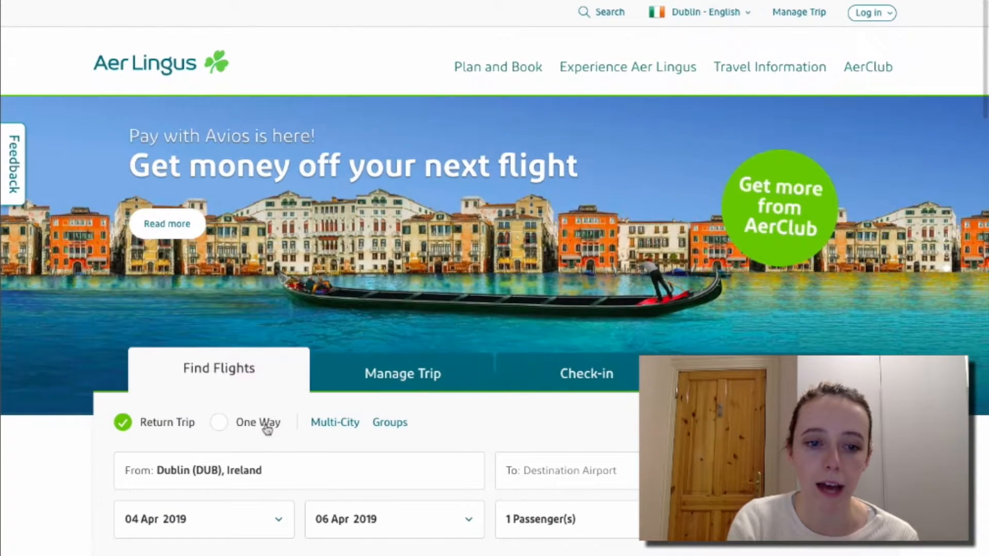
scroll(296, 470, down, 1)
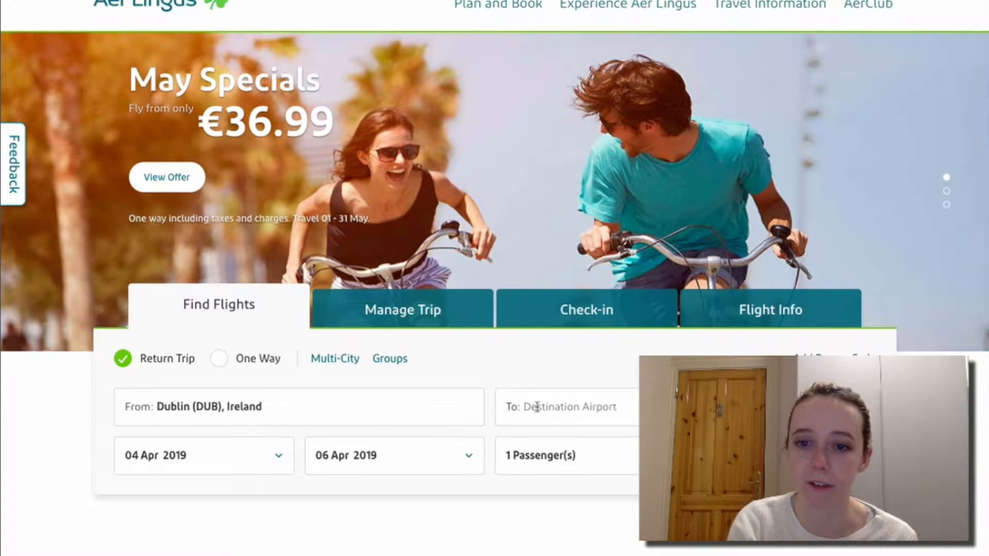
click(537, 407)
scroll(538, 412, up, 4)
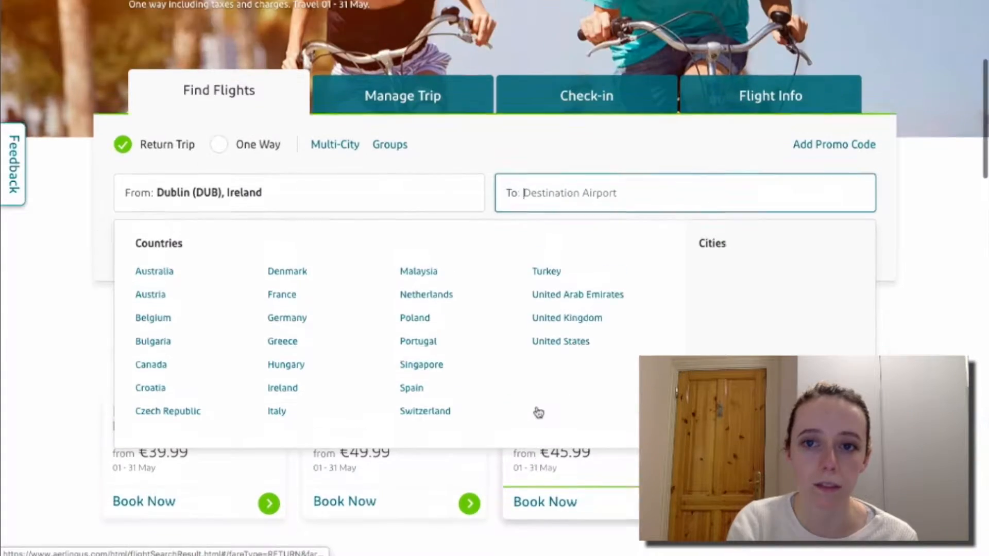
scroll(537, 410, up, 2)
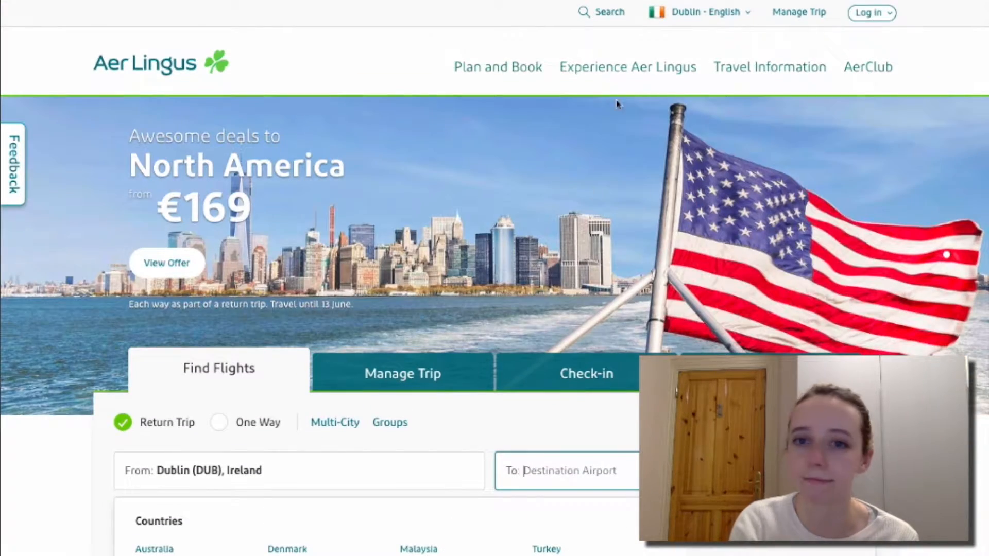
scroll(555, 335, down, 2)
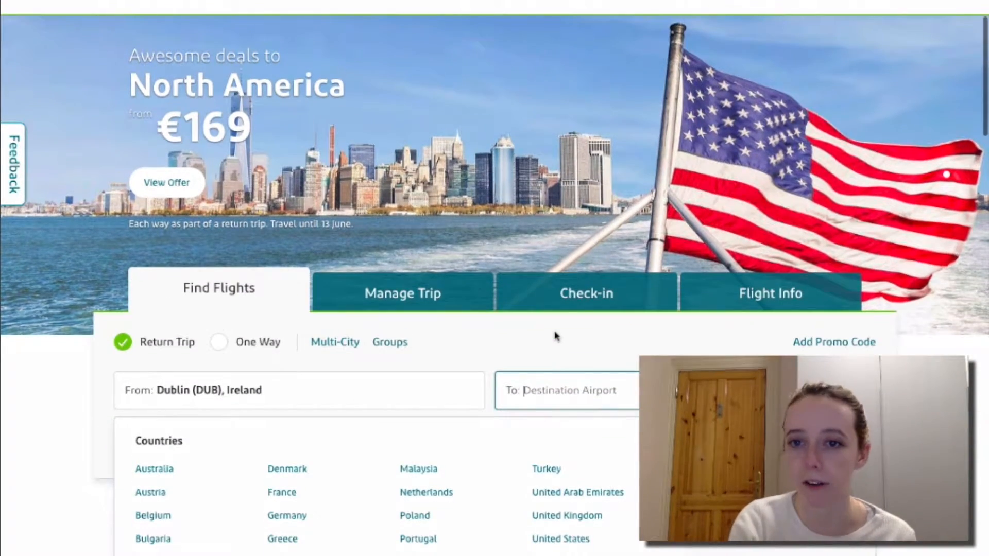
scroll(555, 336, up, 2)
scroll(555, 335, down, 1)
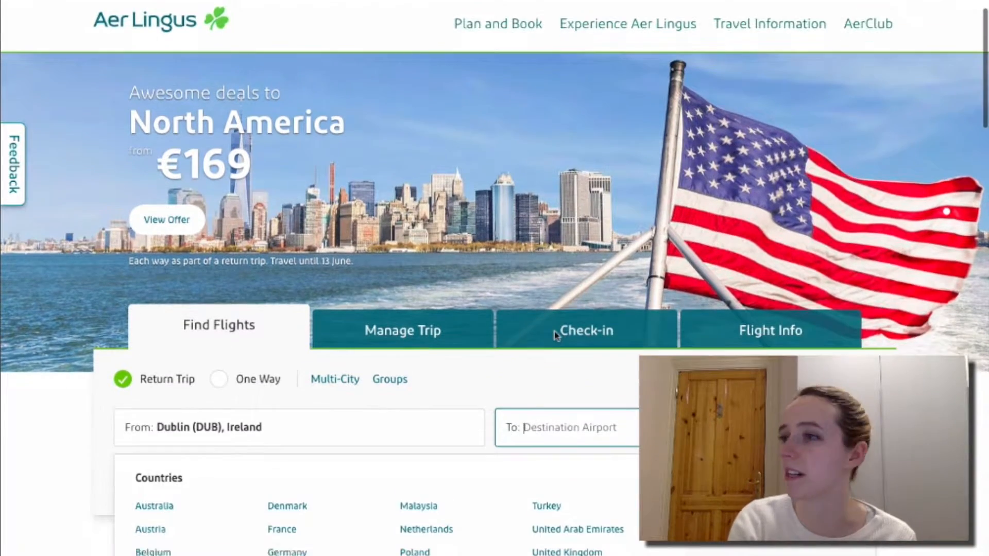
scroll(555, 335, down, 2)
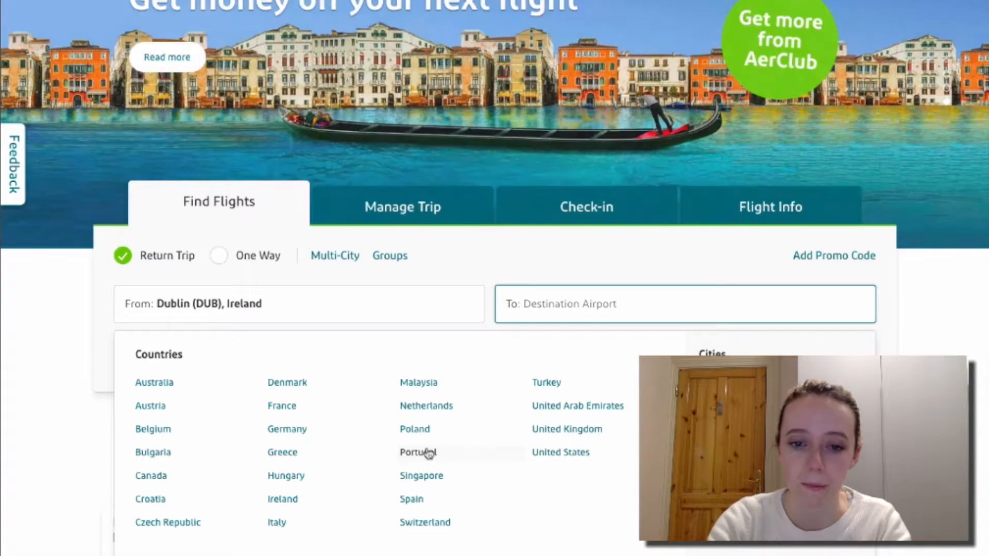
click(418, 453)
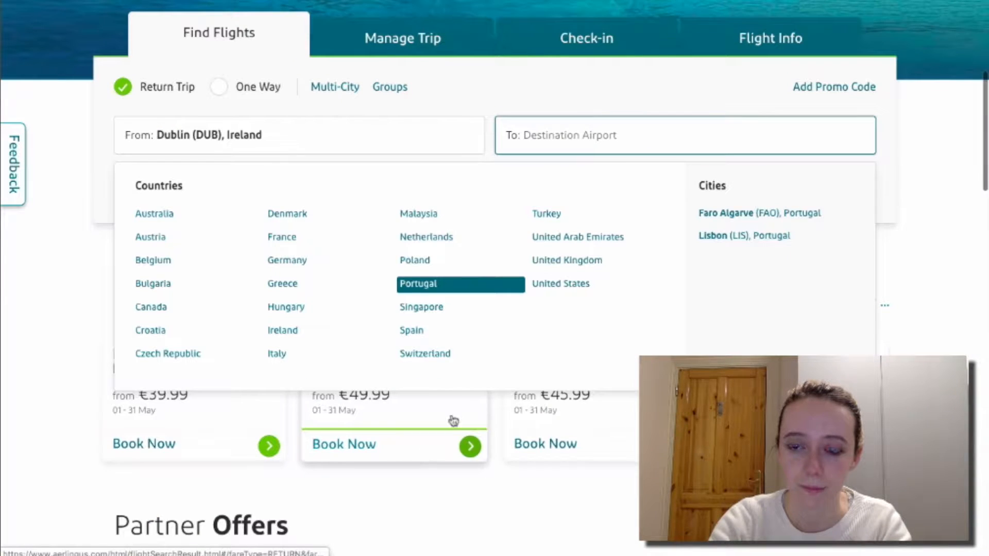
click(724, 245)
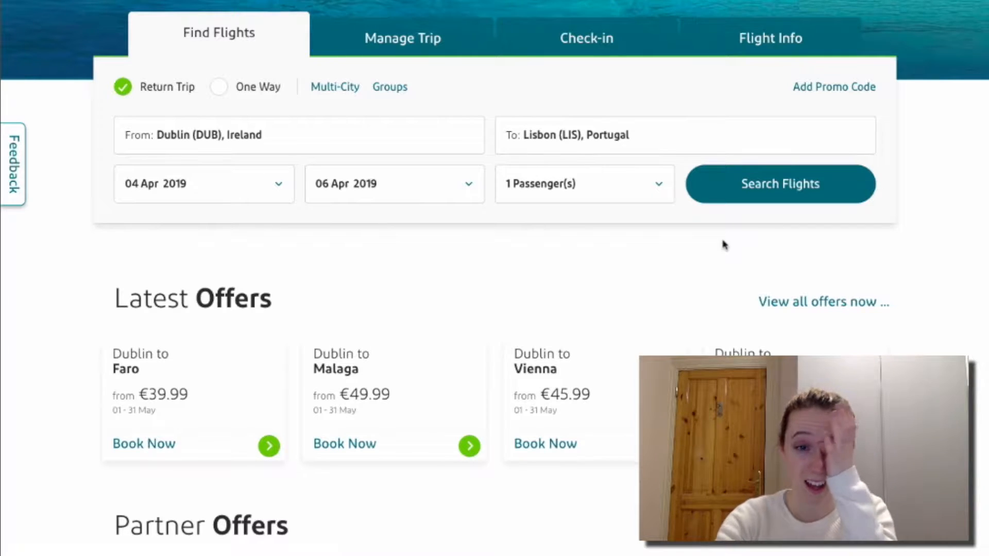
Set travel dates to 5 April out and 8 April back, and raise adults to 2.
click(277, 181)
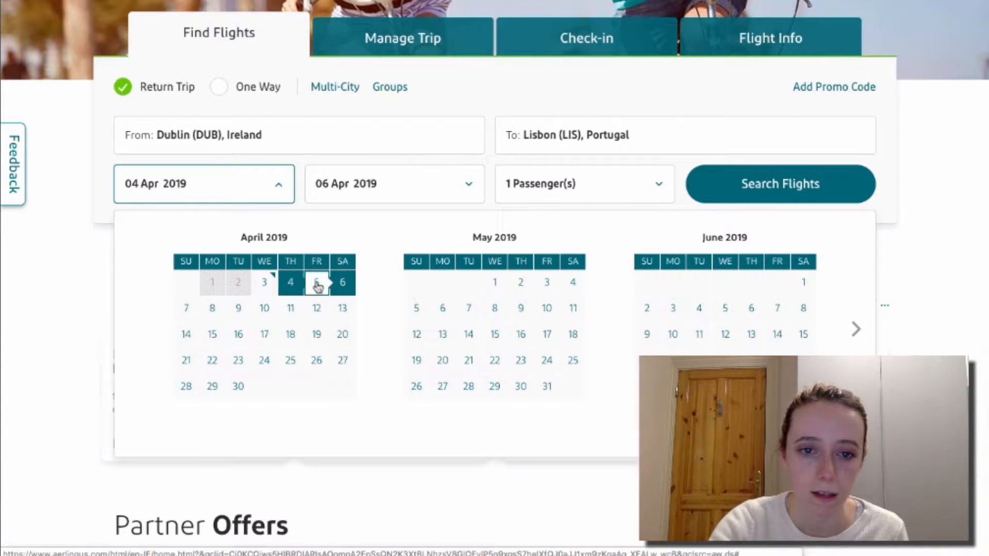
click(317, 283)
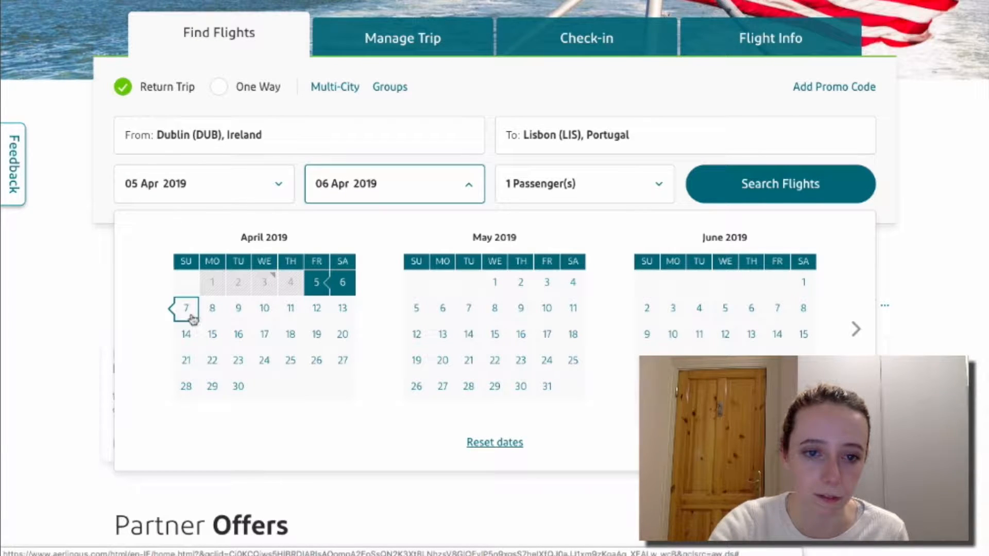
click(208, 312)
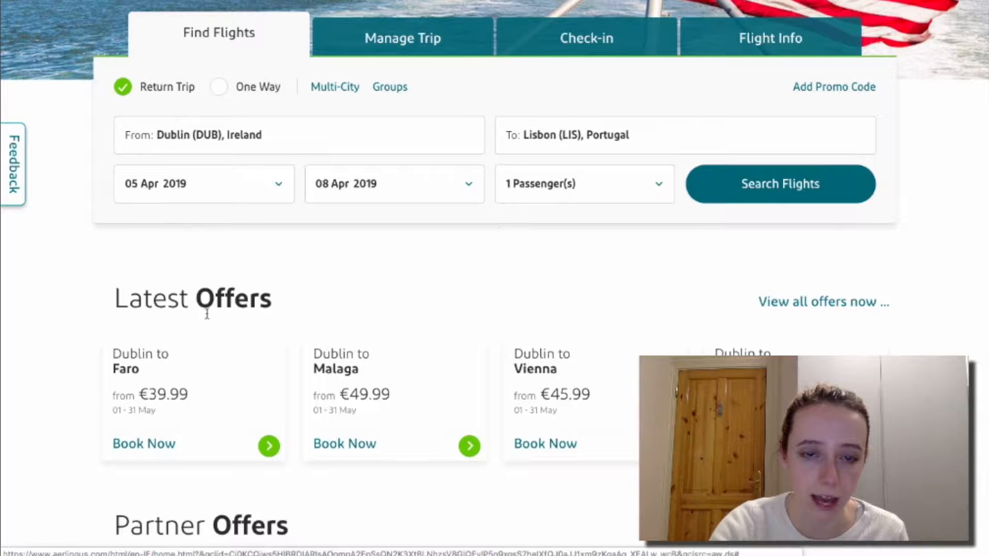
scroll(432, 240, up, 2)
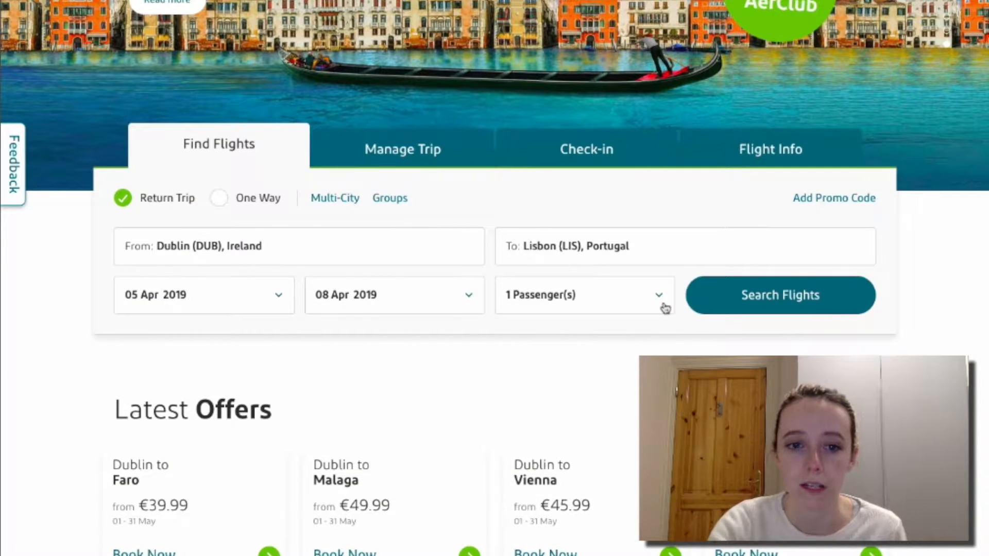
click(665, 307)
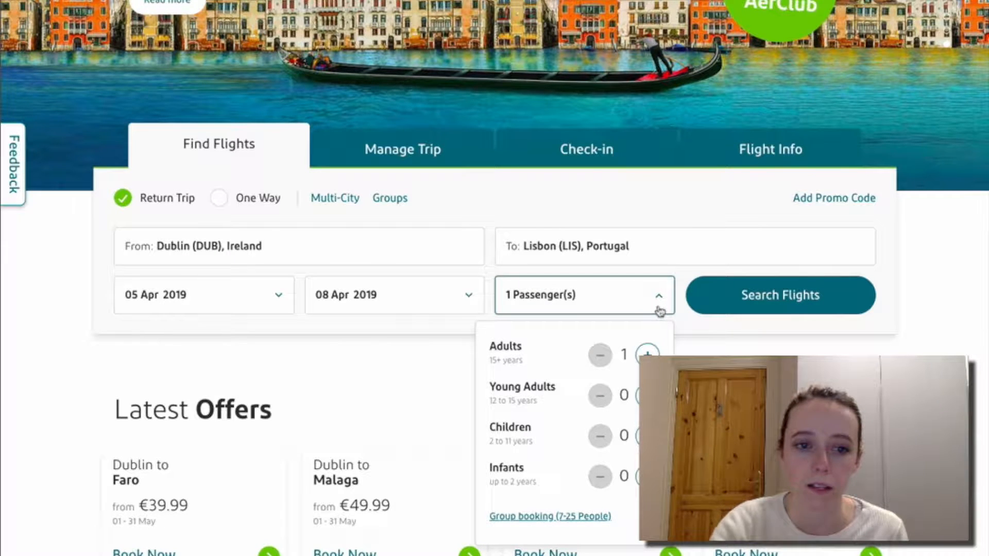
click(276, 293)
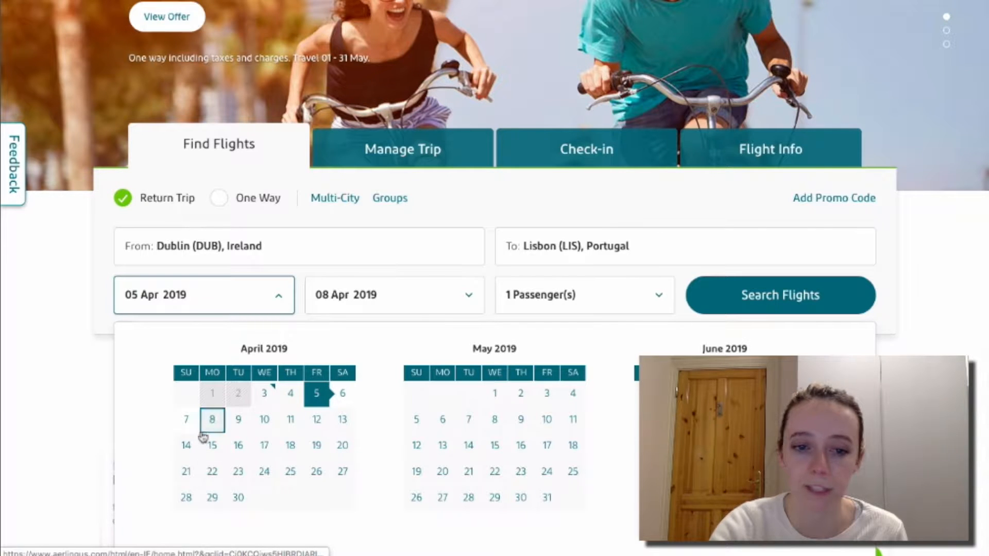
click(226, 421)
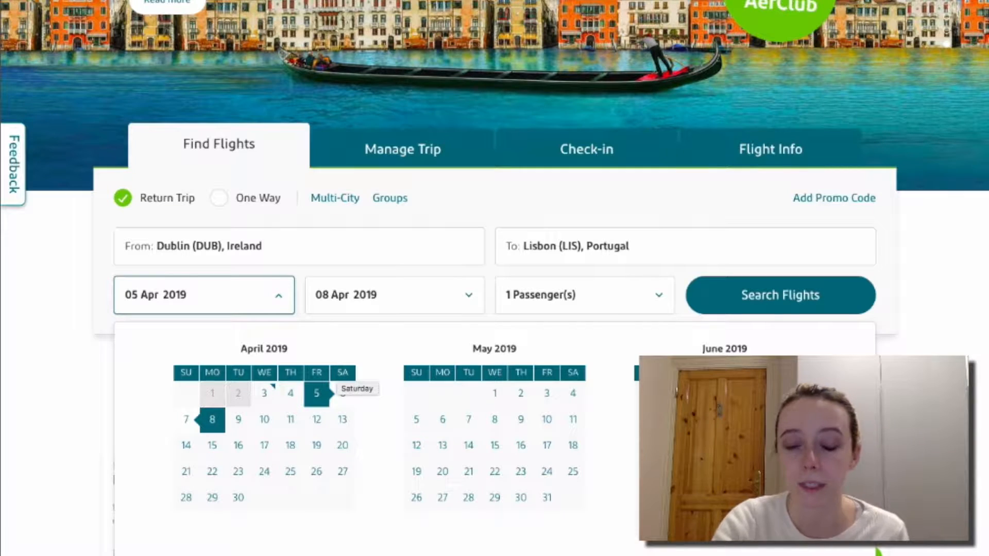
click(635, 307)
click(648, 353)
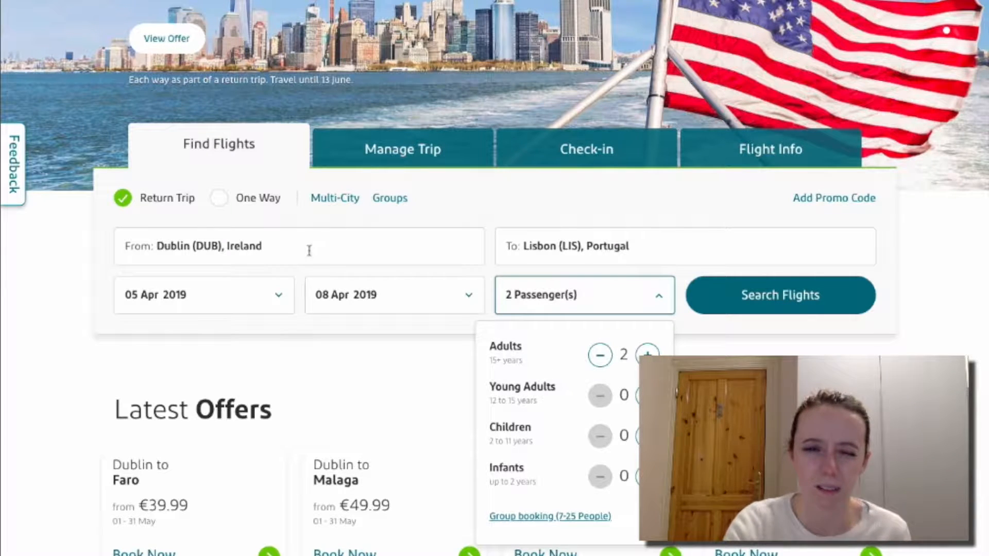
click(284, 308)
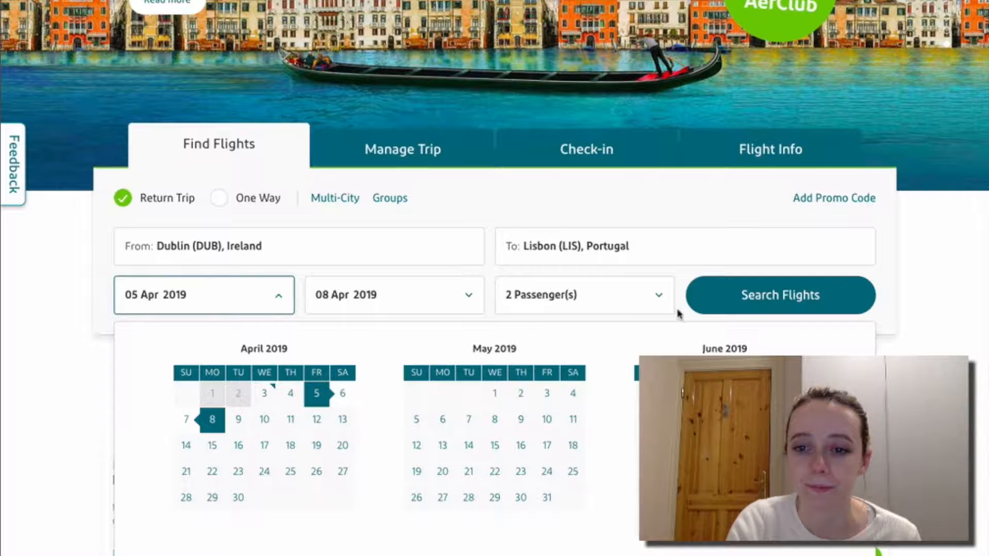
click(680, 315)
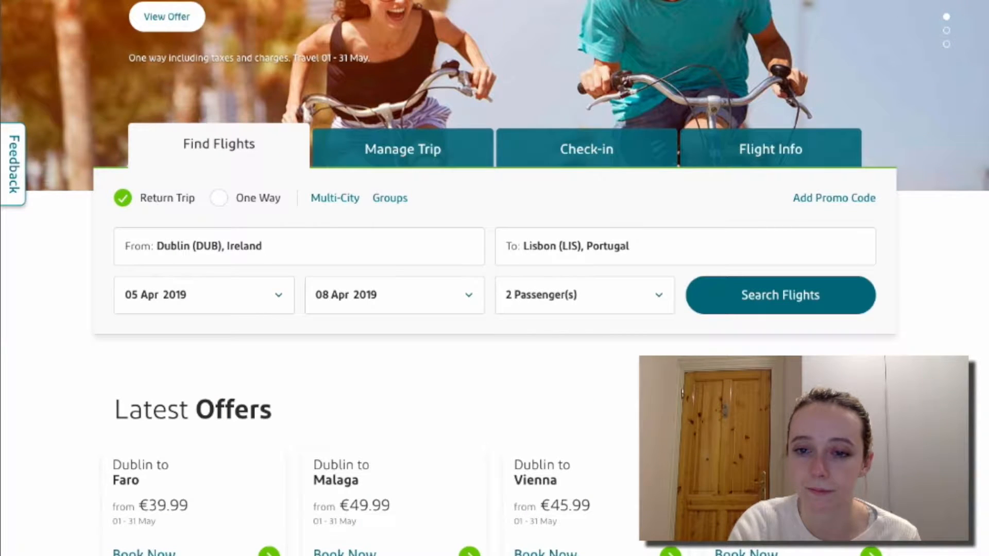
scroll(494, 278, up, 2)
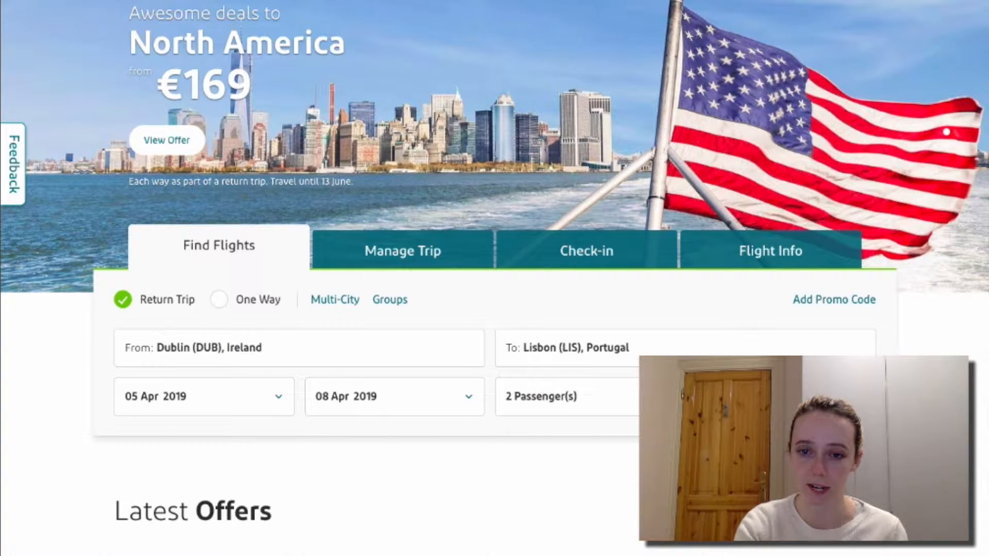
click(618, 397)
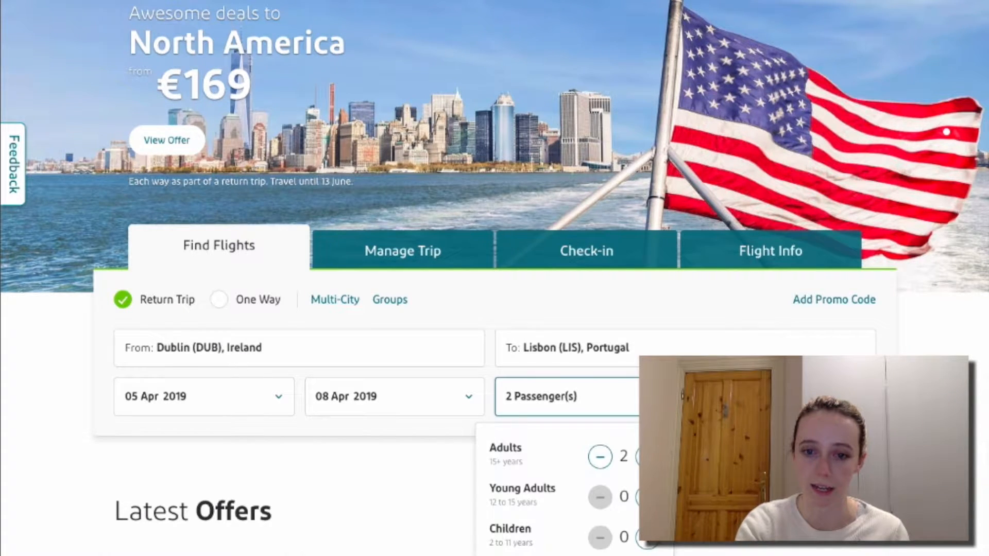
scroll(628, 443, down, 2)
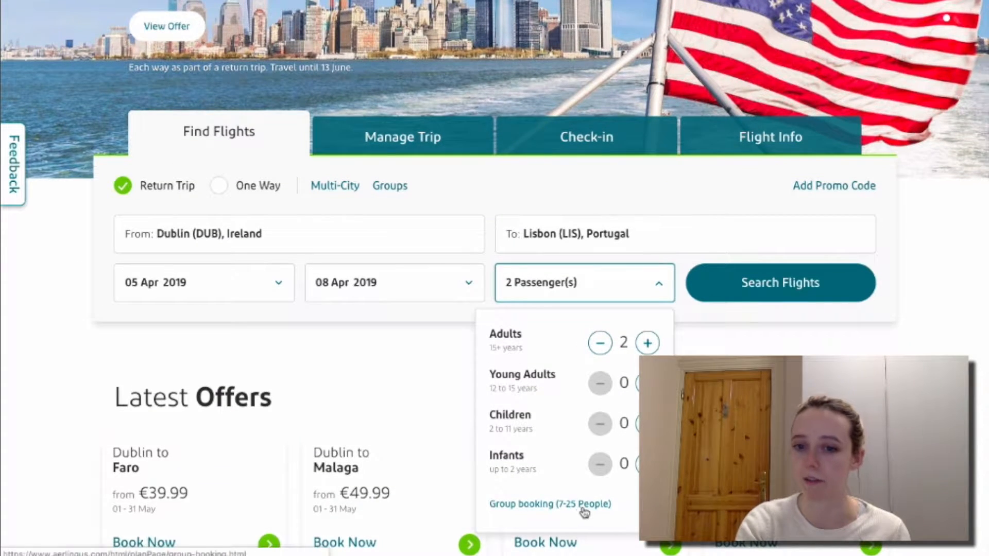
click(714, 343)
scroll(713, 343, up, 3)
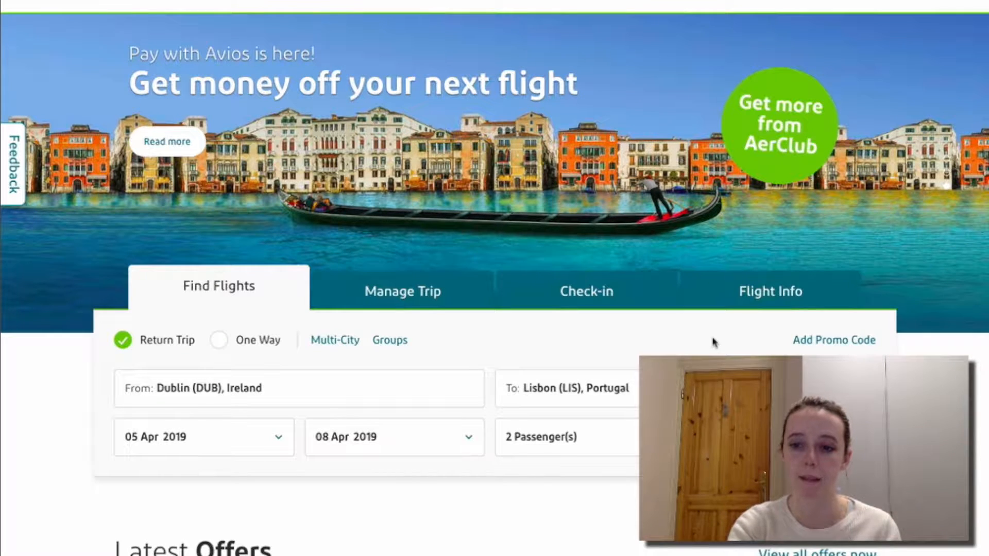
Run the Search Flights query for Dublin–Lisbon, 5–8 April, 2 adults.
click(780, 436)
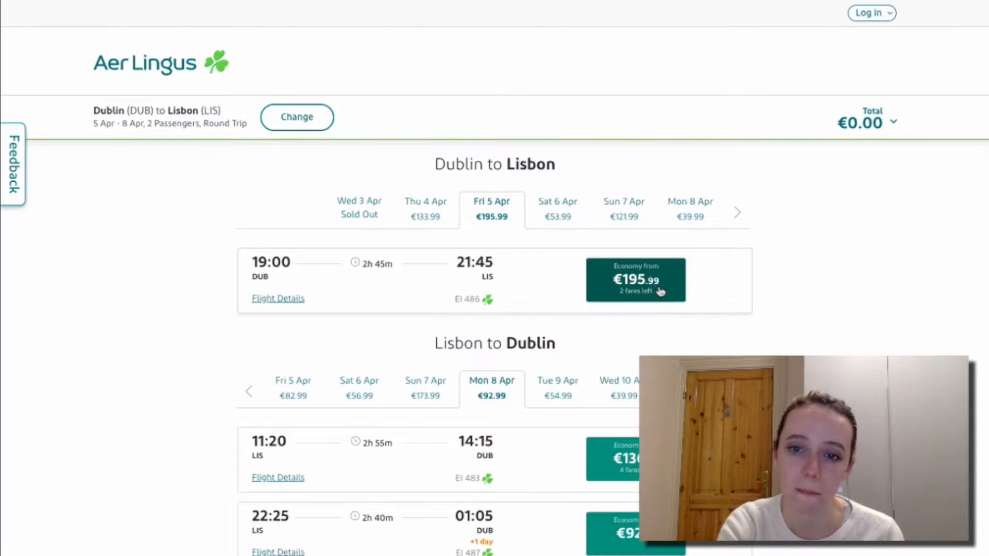
scroll(768, 289, down, 2)
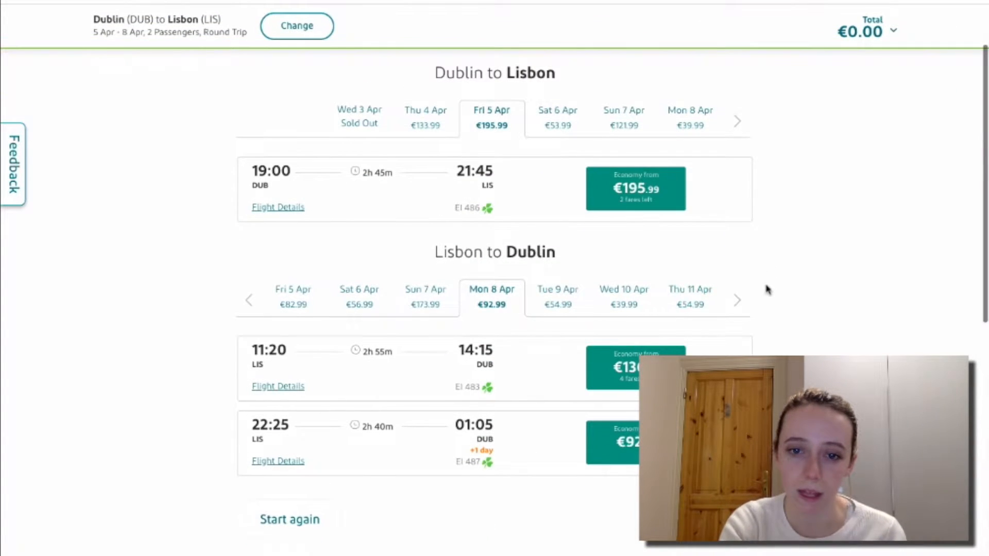
click(275, 207)
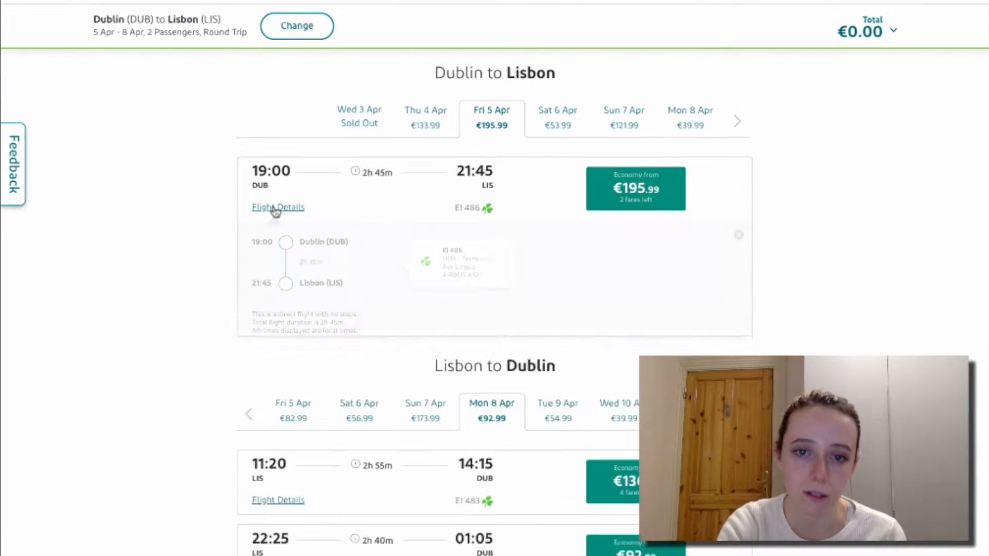
scroll(275, 217, up, 1)
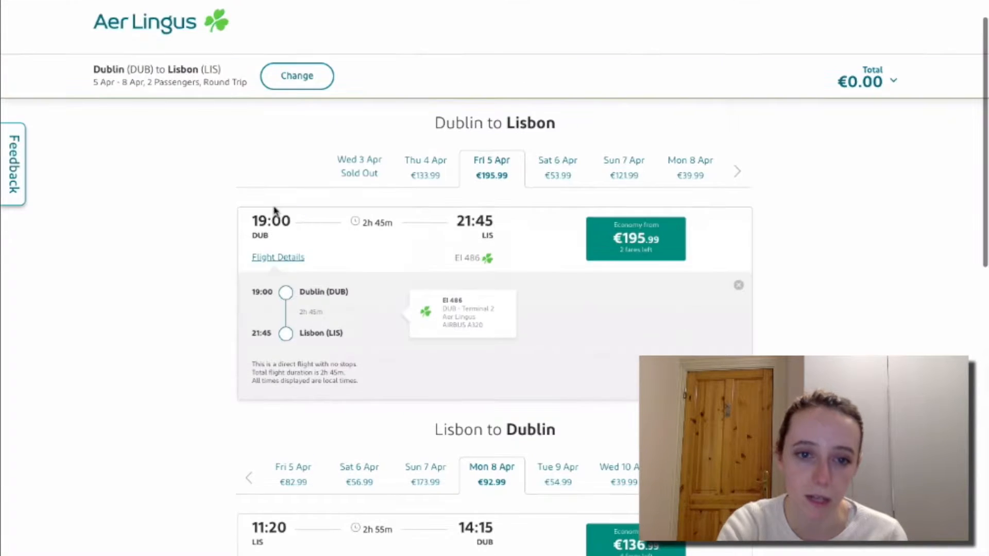
click(281, 257)
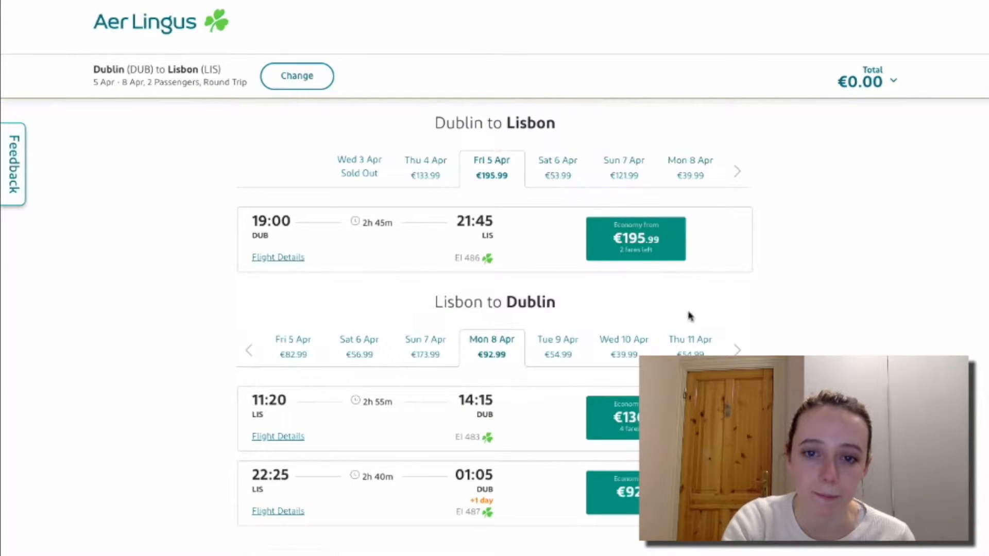
scroll(691, 316, down, 1)
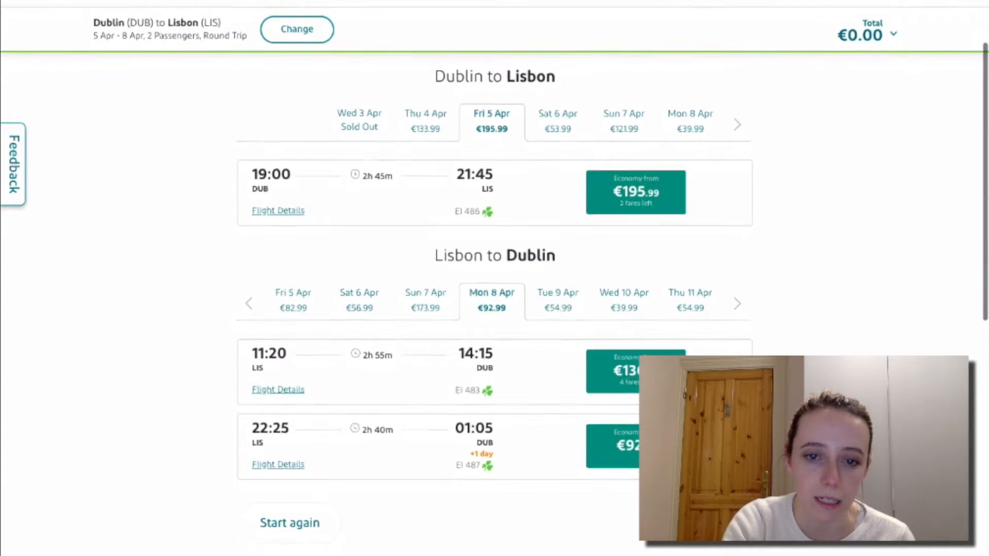
scroll(655, 329, down, 1)
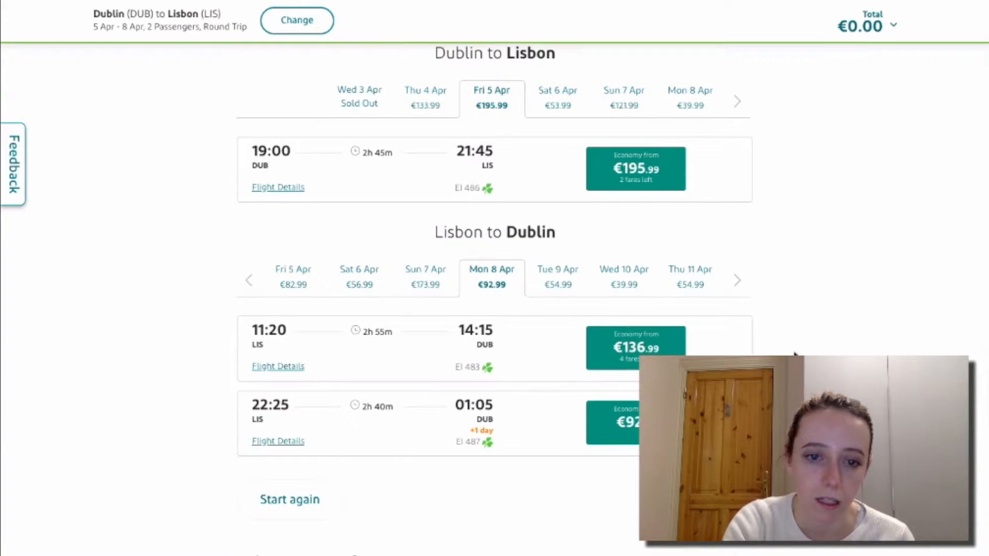
scroll(795, 354, down, 3)
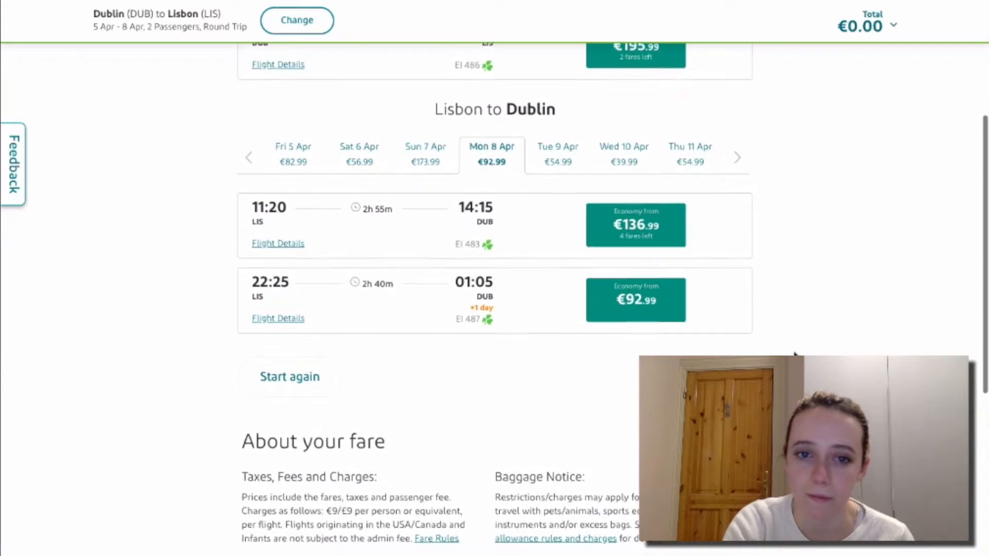
scroll(795, 354, up, 5)
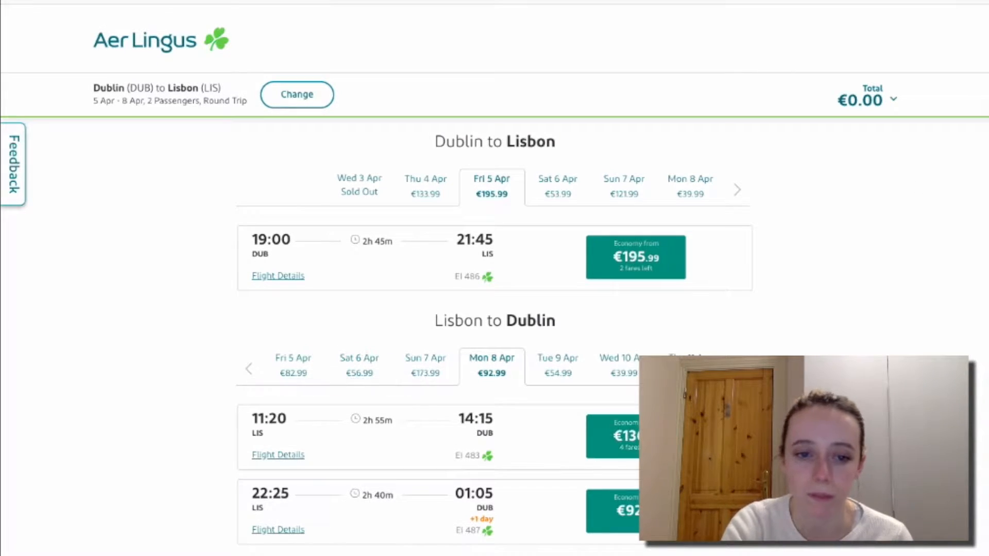
scroll(494, 278, down, 1)
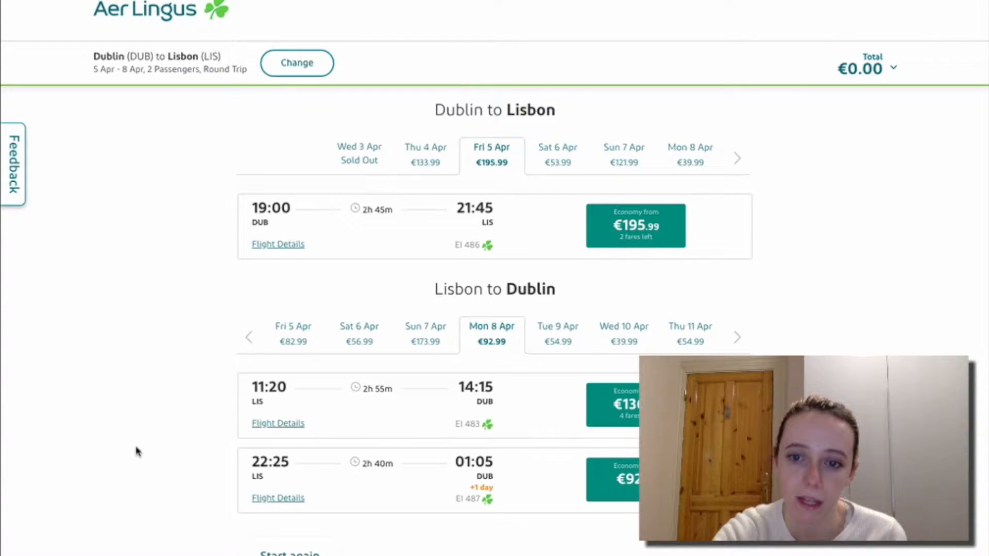
scroll(137, 452, down, 1)
scroll(136, 451, down, 1)
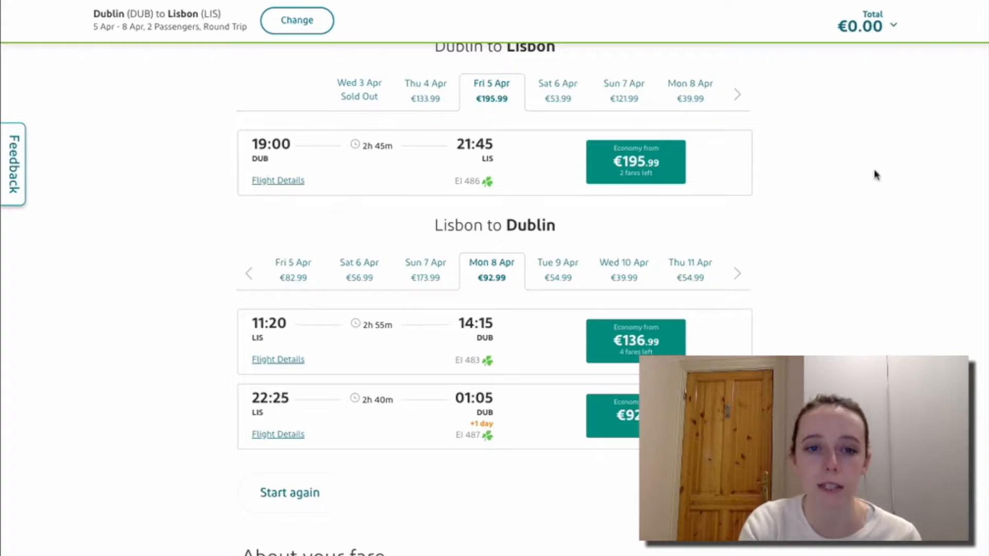
click(276, 185)
scroll(217, 218, up, 2)
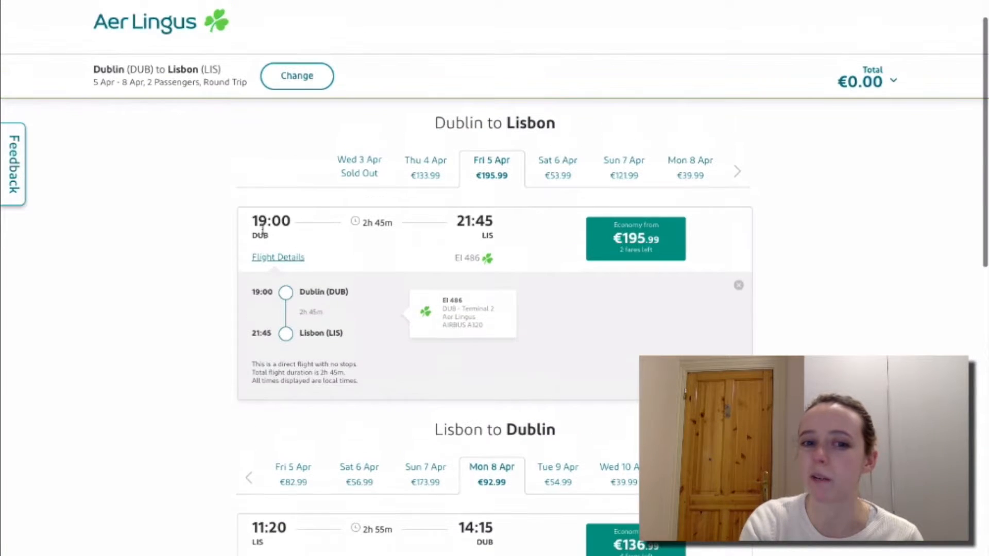
click(272, 261)
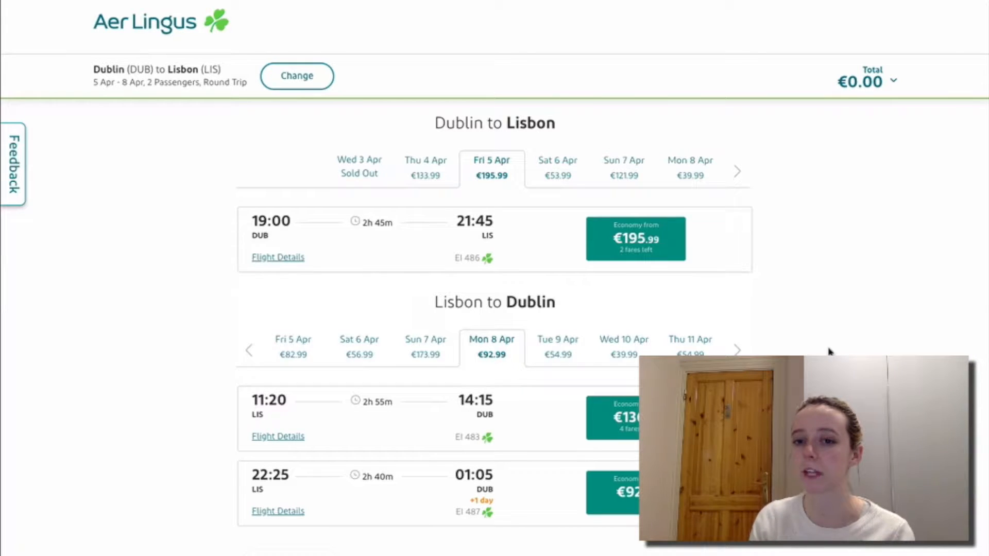
scroll(830, 352, down, 1)
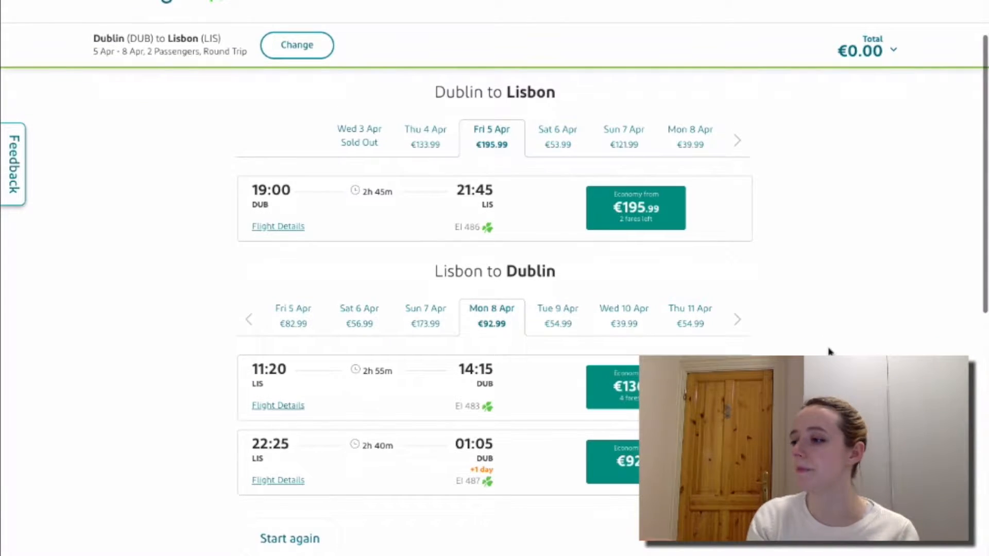
scroll(829, 350, down, 2)
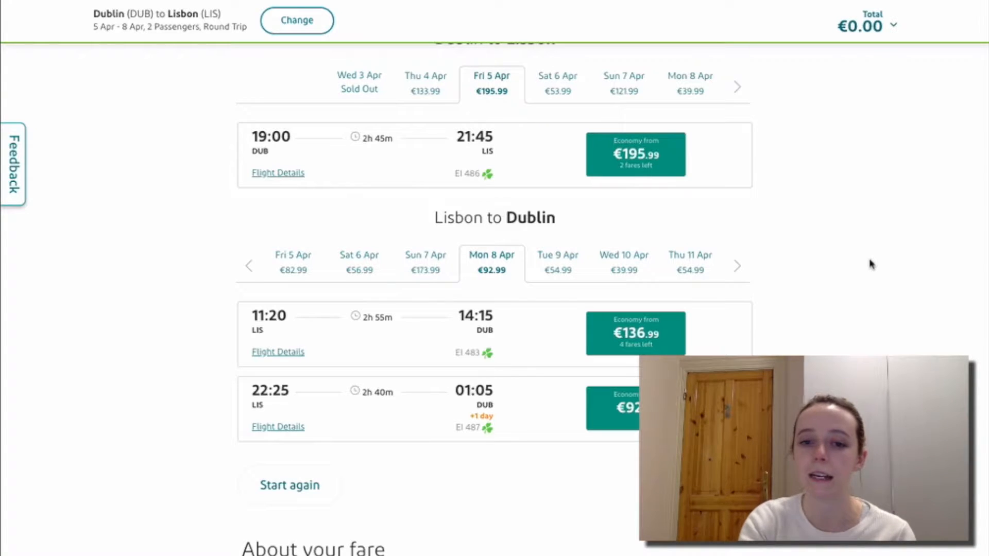
scroll(824, 288, down, 6)
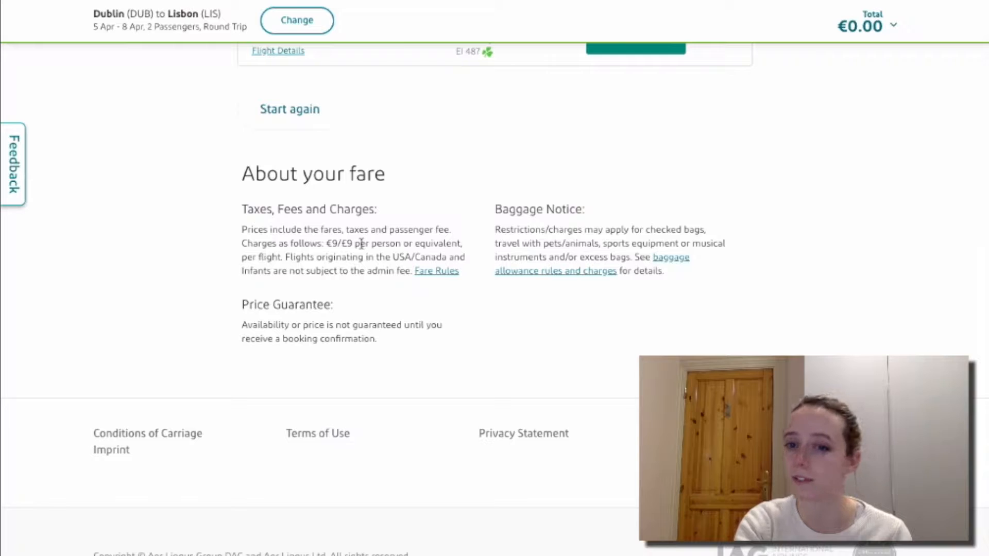
scroll(362, 243, up, 2)
scroll(730, 354, up, 5)
scroll(729, 354, up, 2)
scroll(730, 354, down, 7)
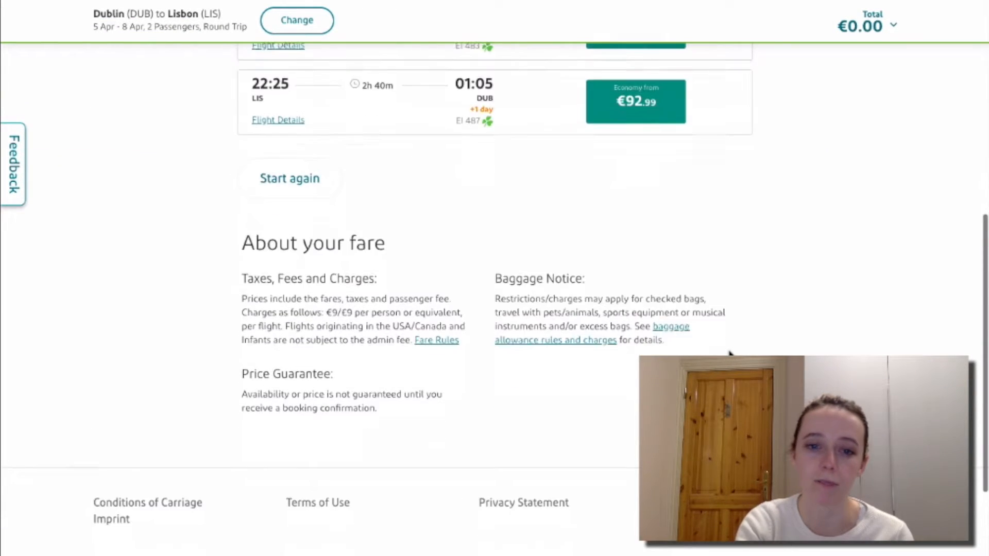
scroll(729, 354, up, 7)
scroll(729, 354, down, 6)
scroll(730, 354, up, 6)
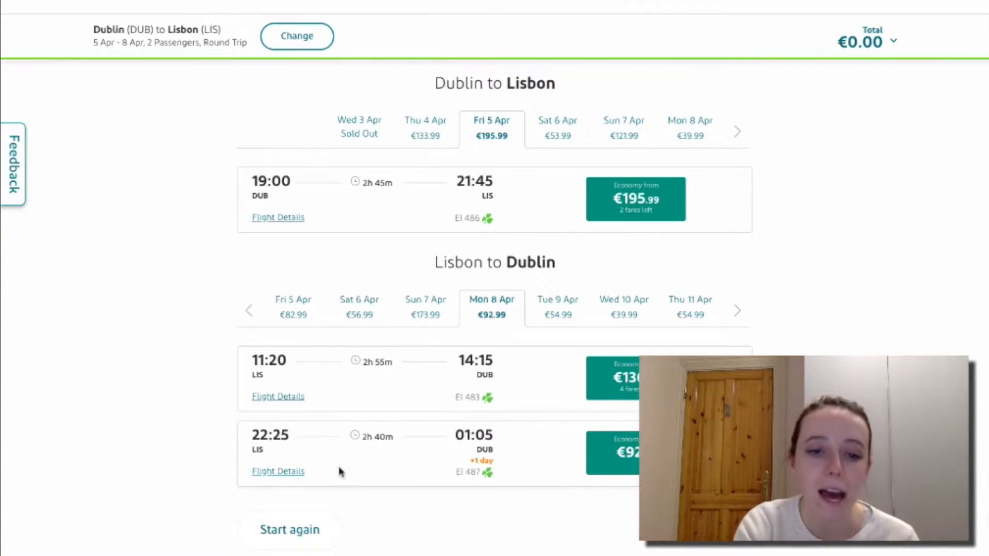
scroll(340, 472, down, 4)
scroll(177, 460, down, 1)
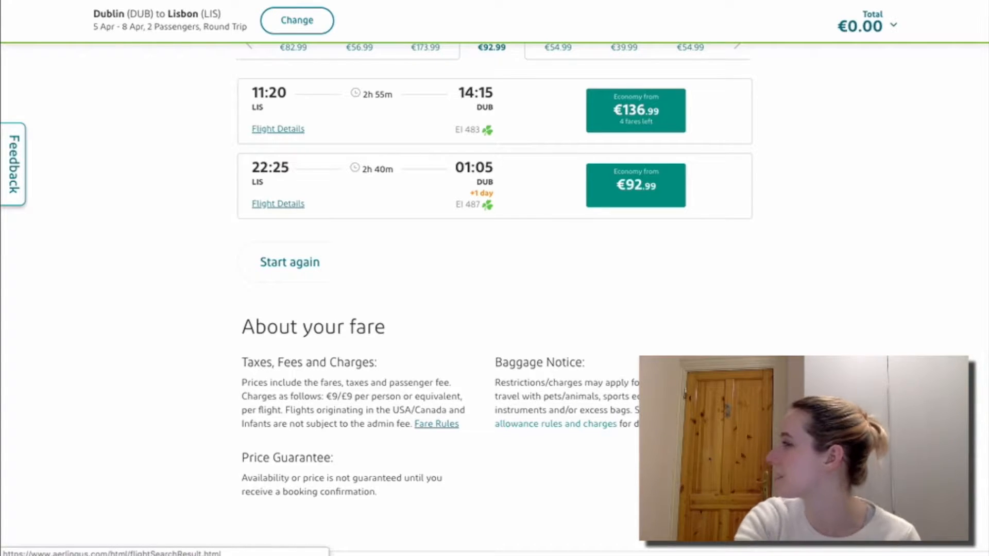
click(556, 424)
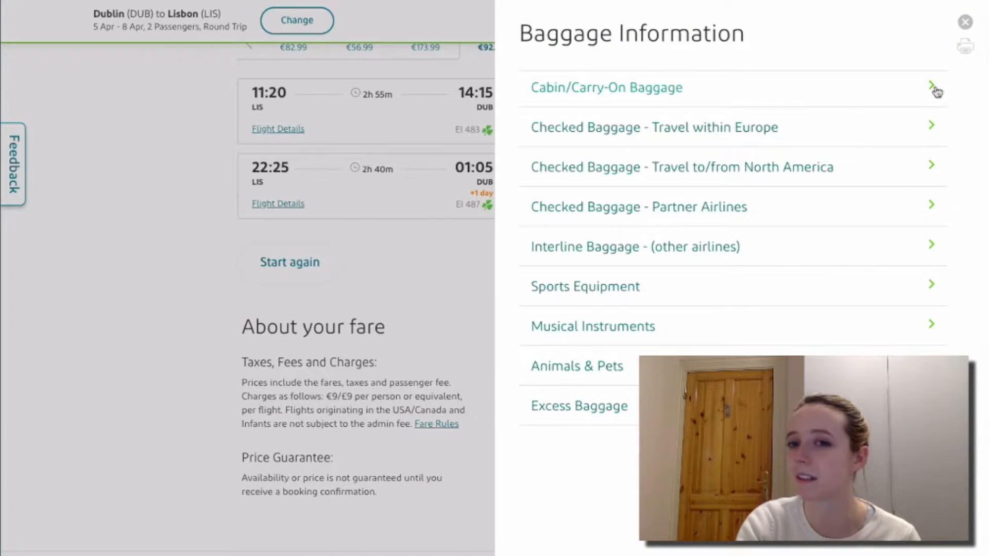
click(934, 89)
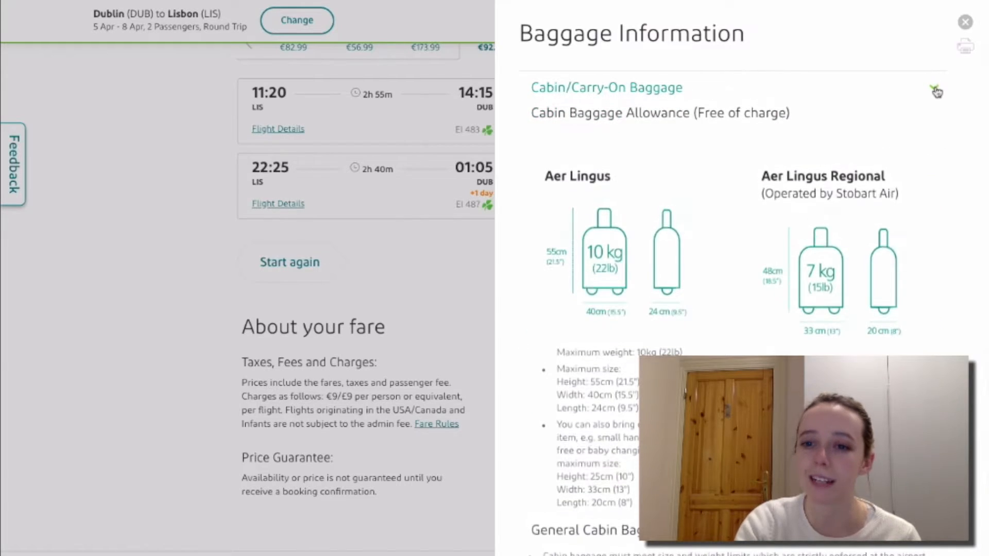
scroll(786, 263, down, 5)
scroll(787, 263, down, 10)
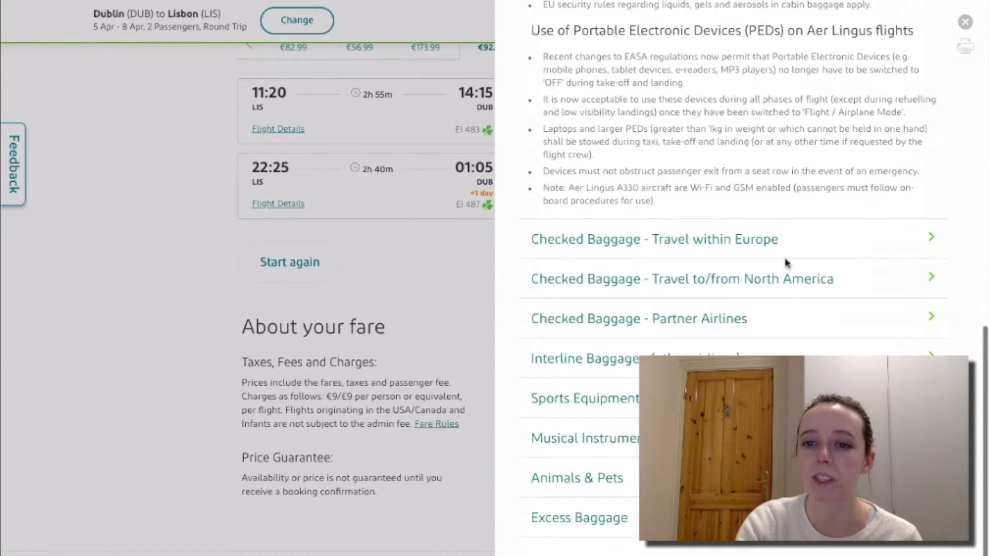
scroll(764, 230, up, 3)
scroll(764, 230, up, 12)
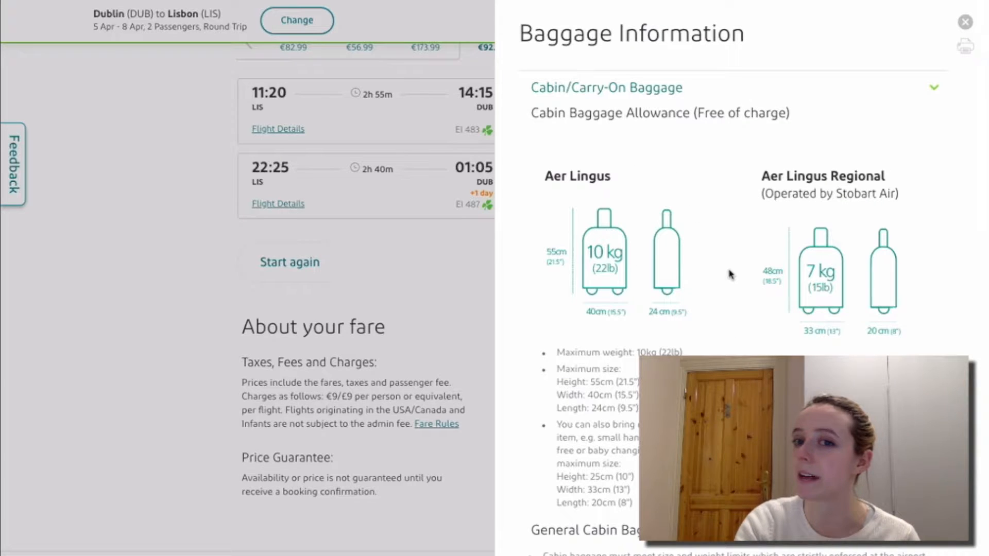
click(453, 305)
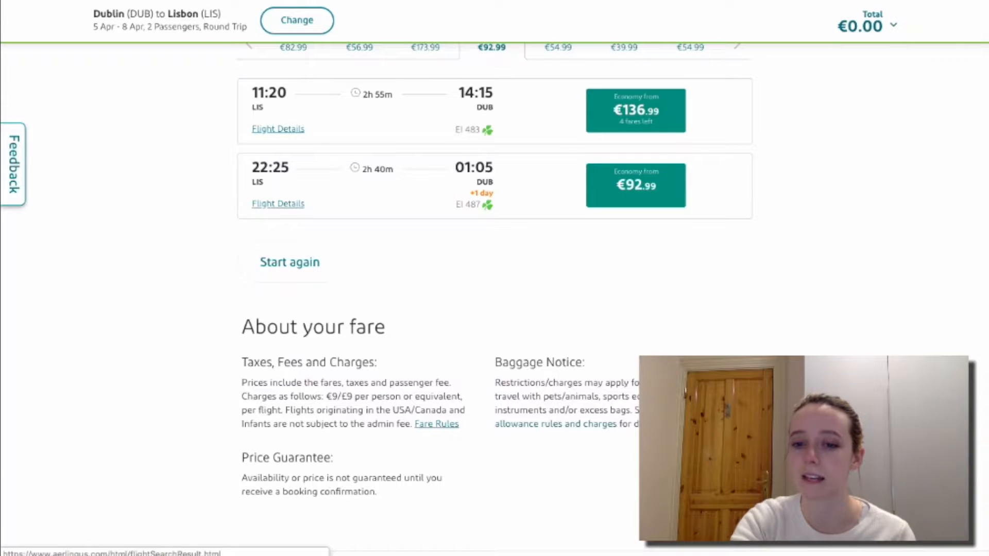
click(654, 423)
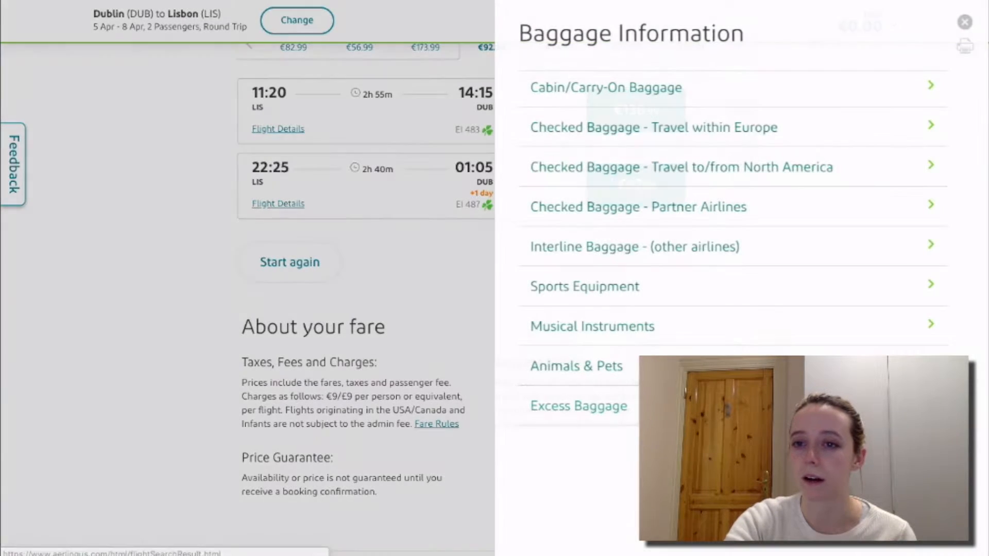
click(704, 91)
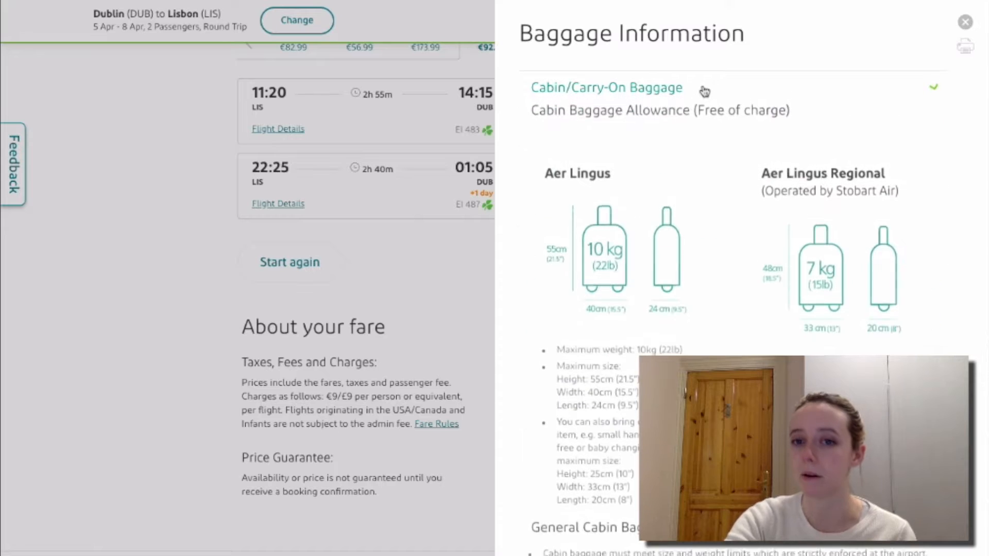
click(489, 246)
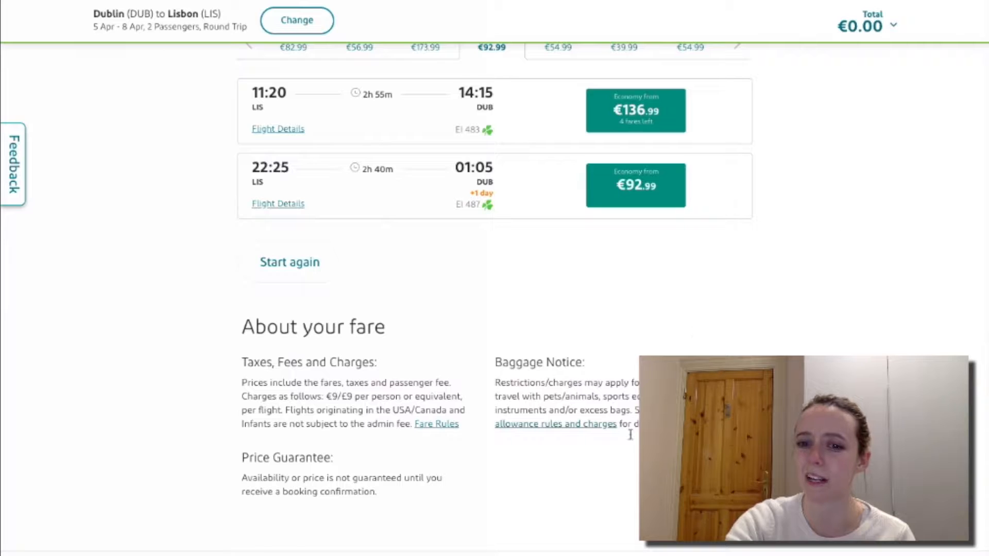
click(605, 425)
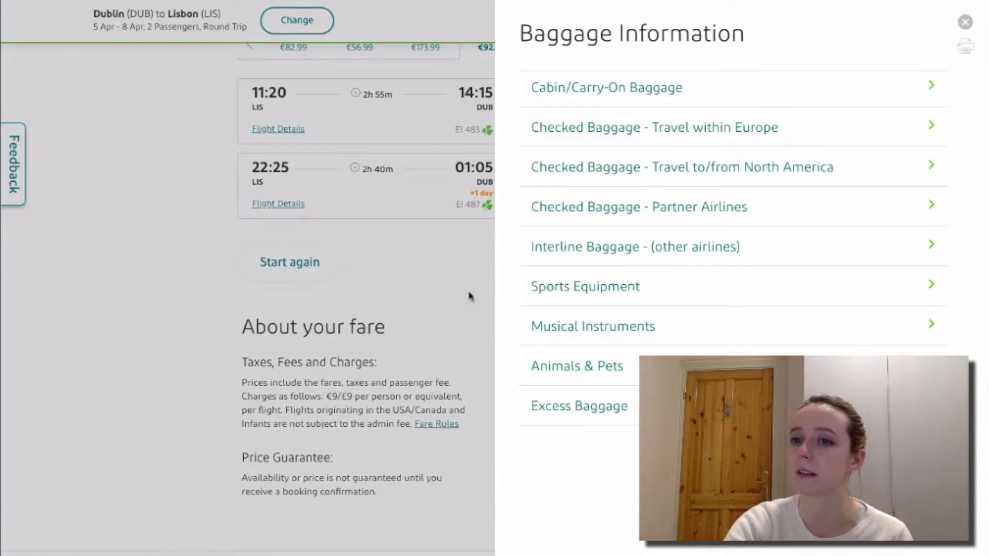
click(965, 21)
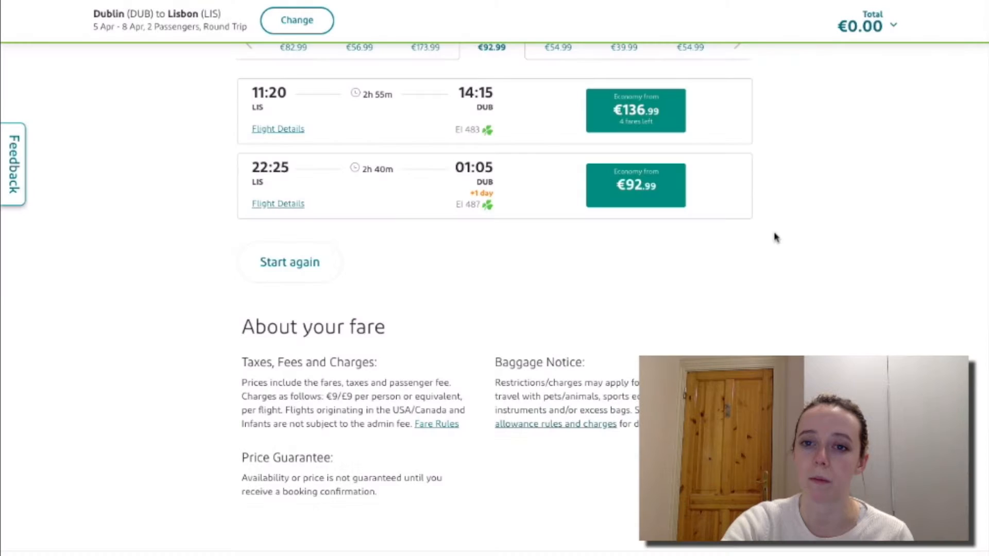
scroll(776, 236, up, 3)
scroll(775, 236, up, 3)
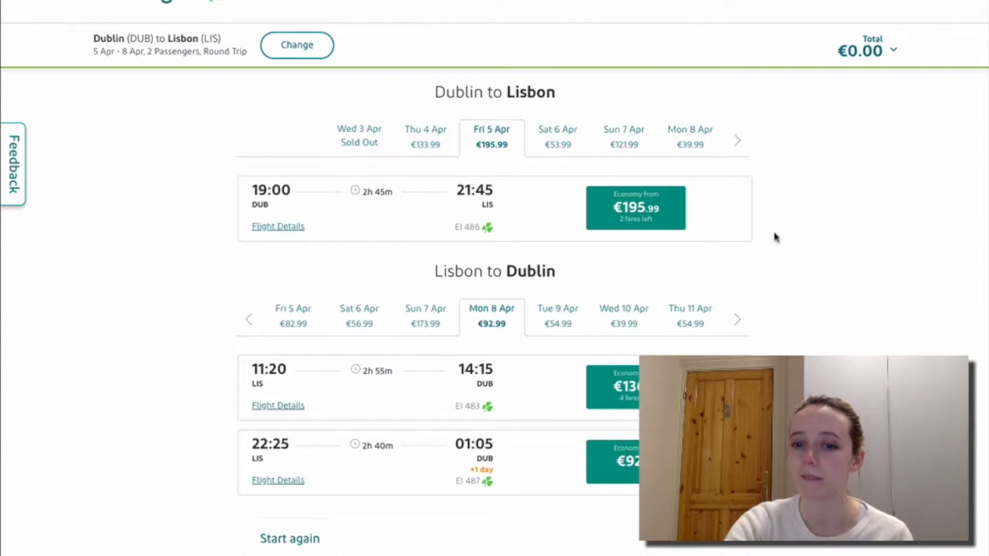
scroll(707, 316, down, 4)
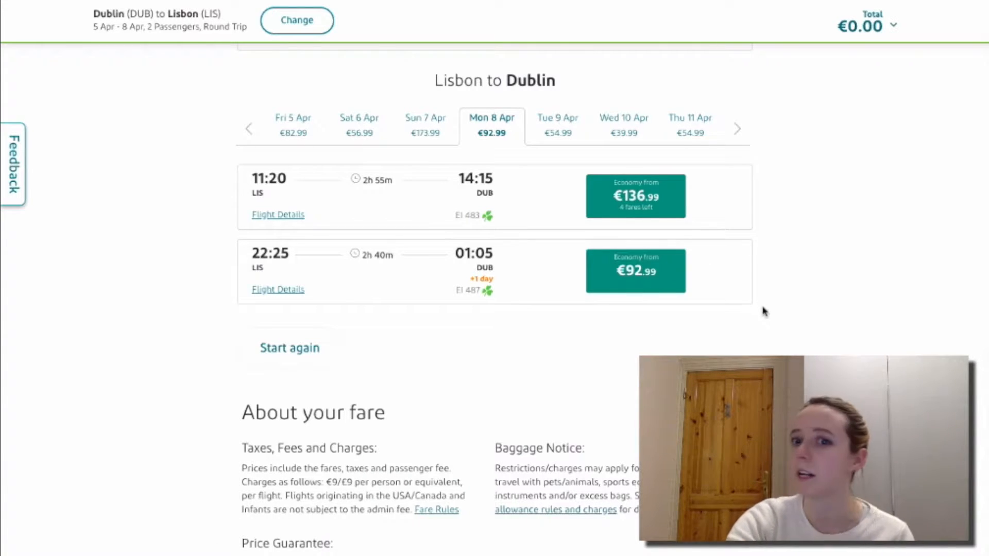
scroll(765, 311, up, 5)
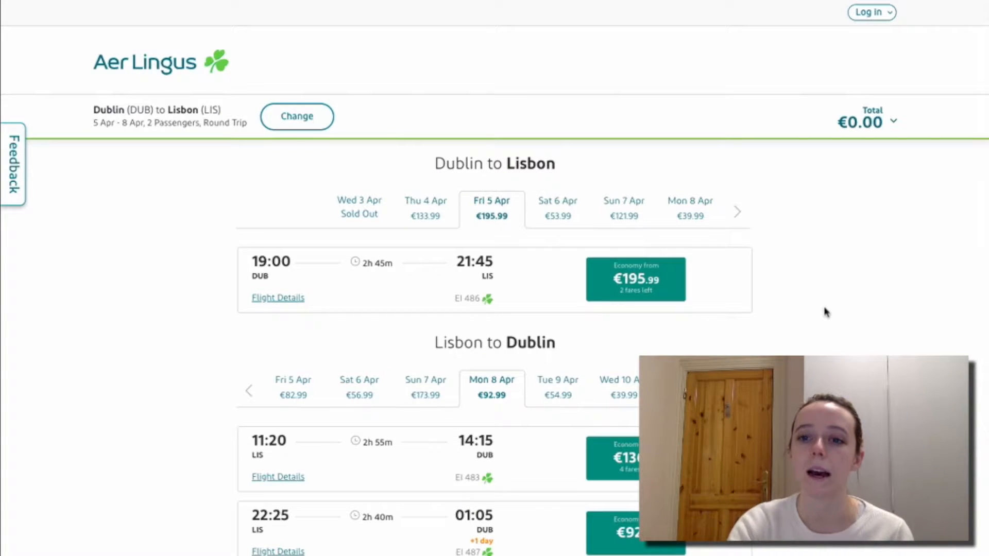
scroll(826, 313, down, 10)
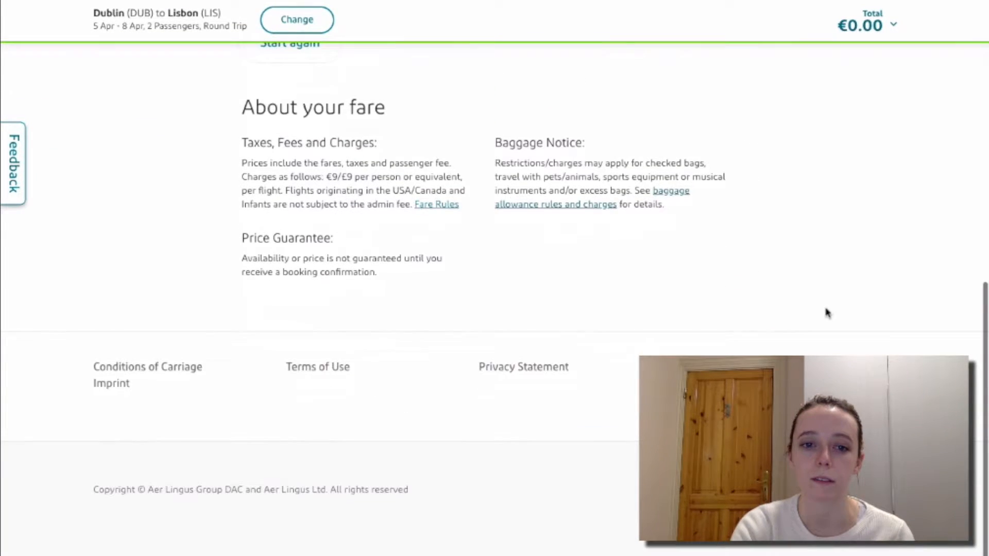
scroll(826, 312, up, 1)
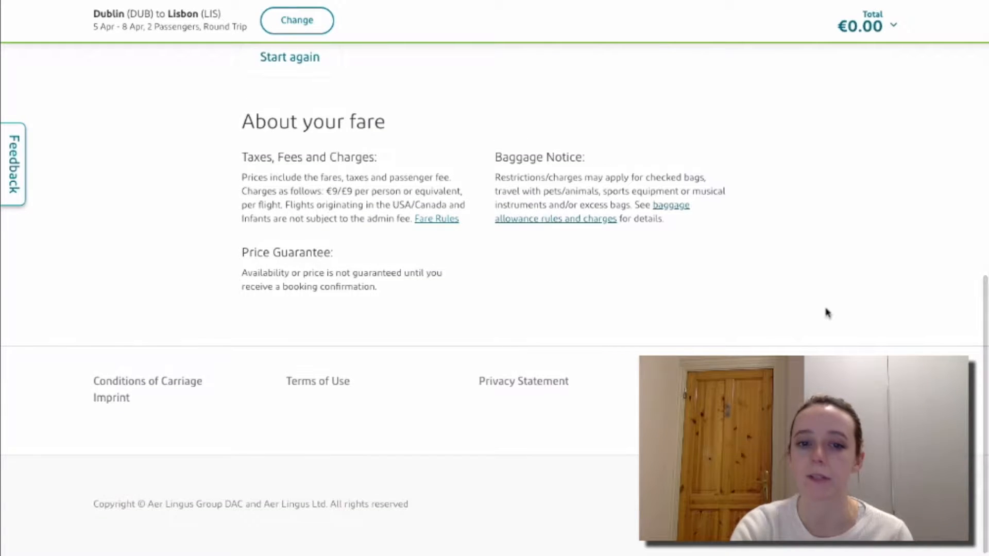
scroll(664, 263, up, 10)
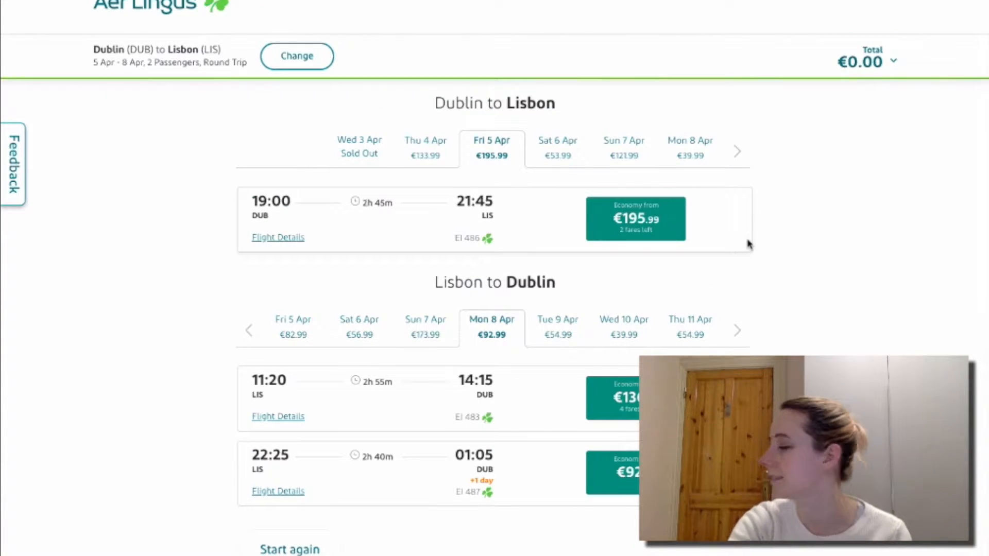
scroll(750, 255, down, 1)
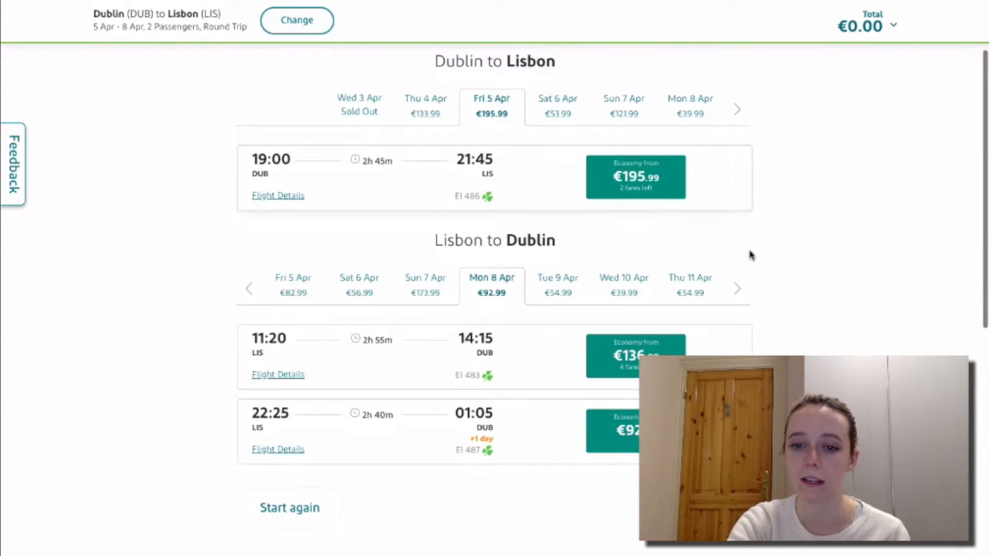
scroll(751, 255, down, 5)
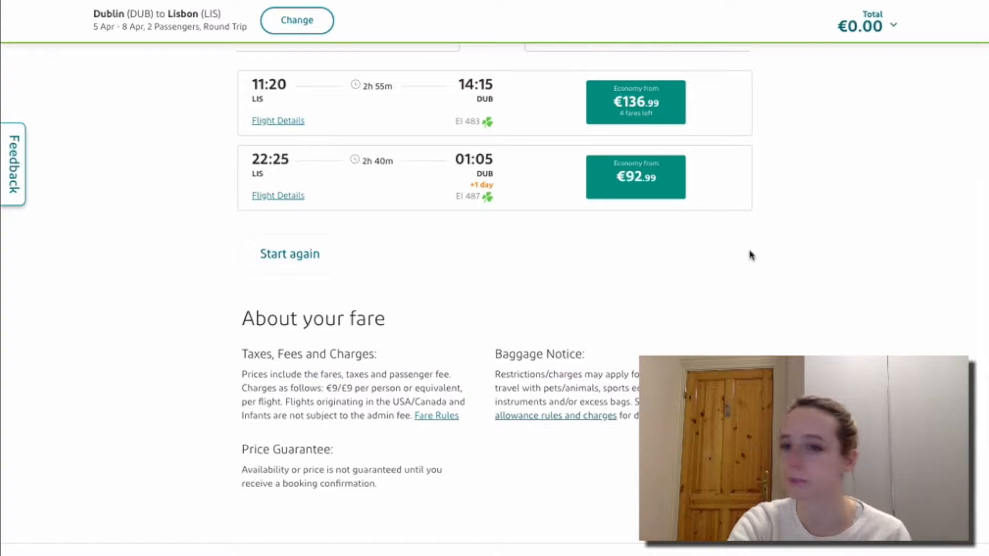
scroll(828, 282, up, 4)
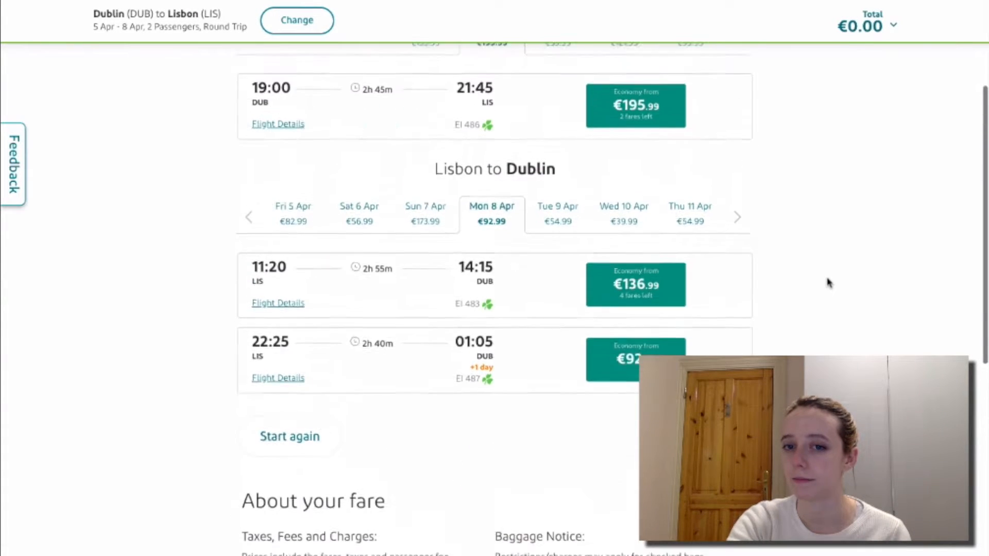
scroll(828, 283, up, 2)
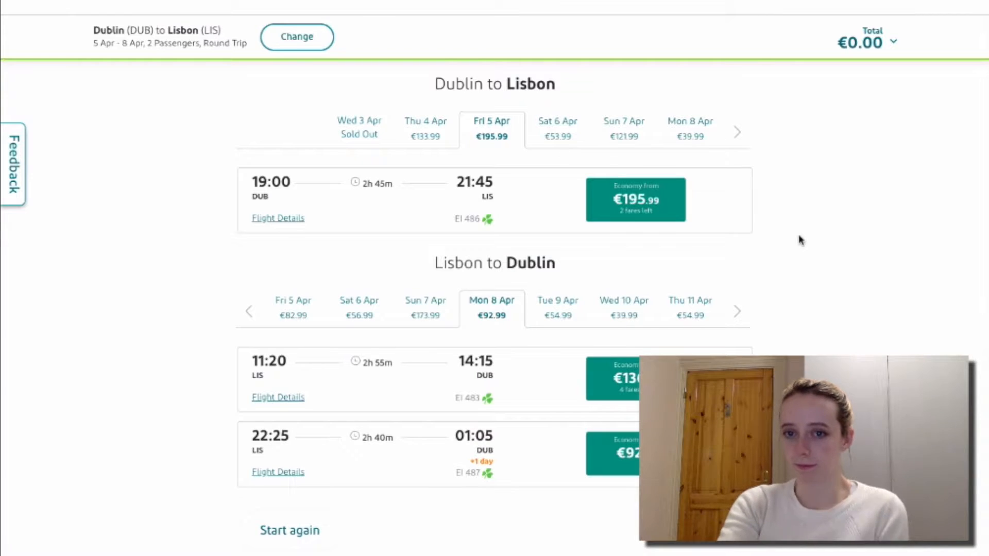
Choose the €195.99 Economy Saver fare on the 19:00 Dublin–Lisbon flight, 5 April.
click(669, 214)
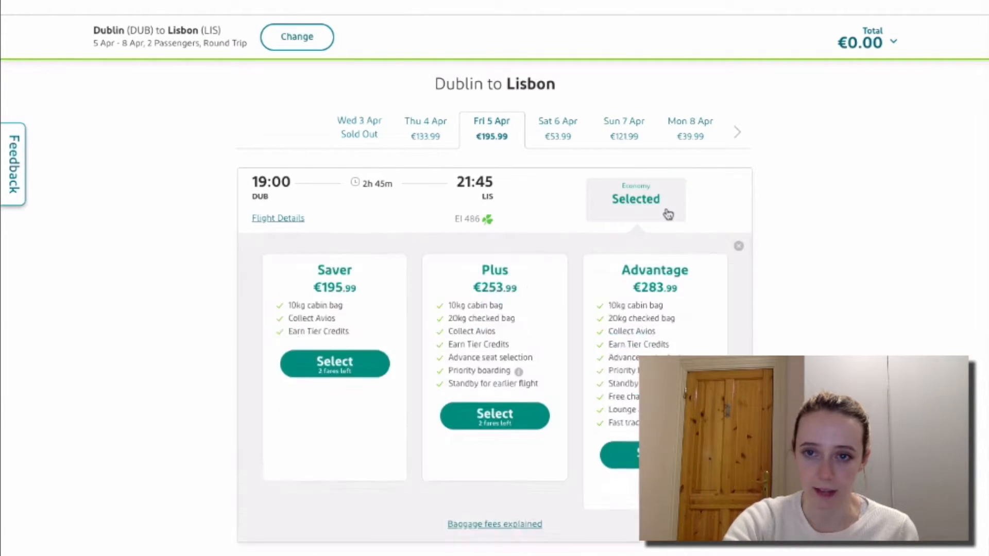
scroll(802, 248, down, 1)
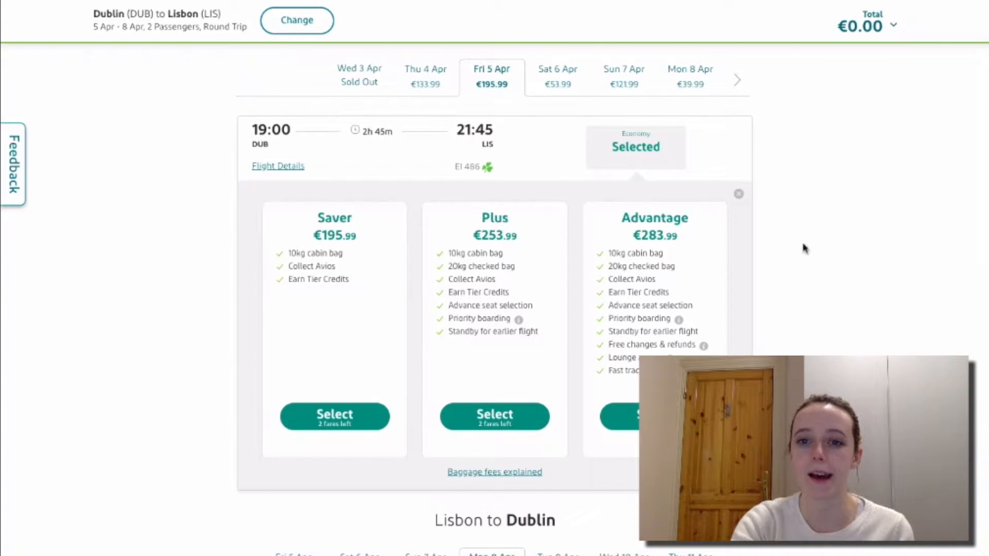
scroll(878, 261, down, 4)
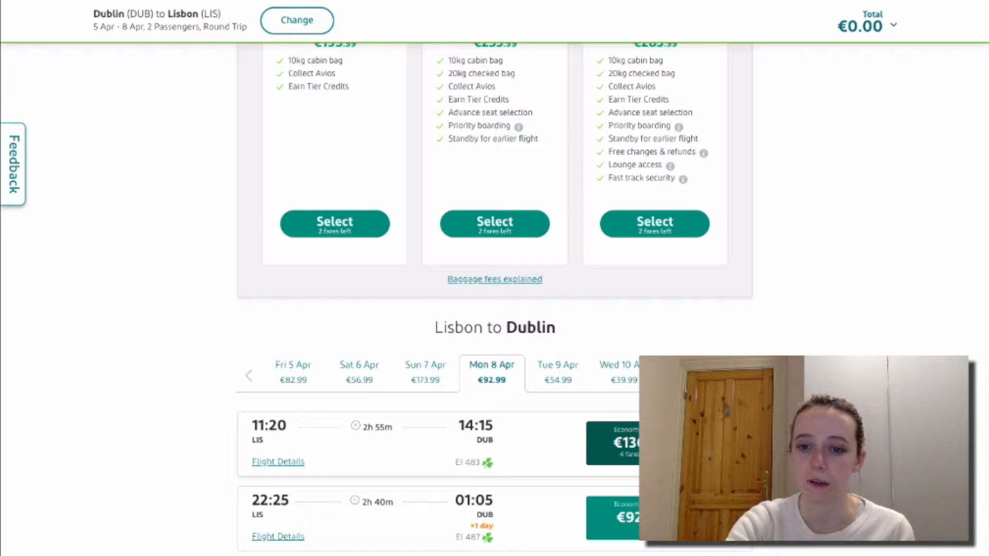
scroll(793, 330, up, 3)
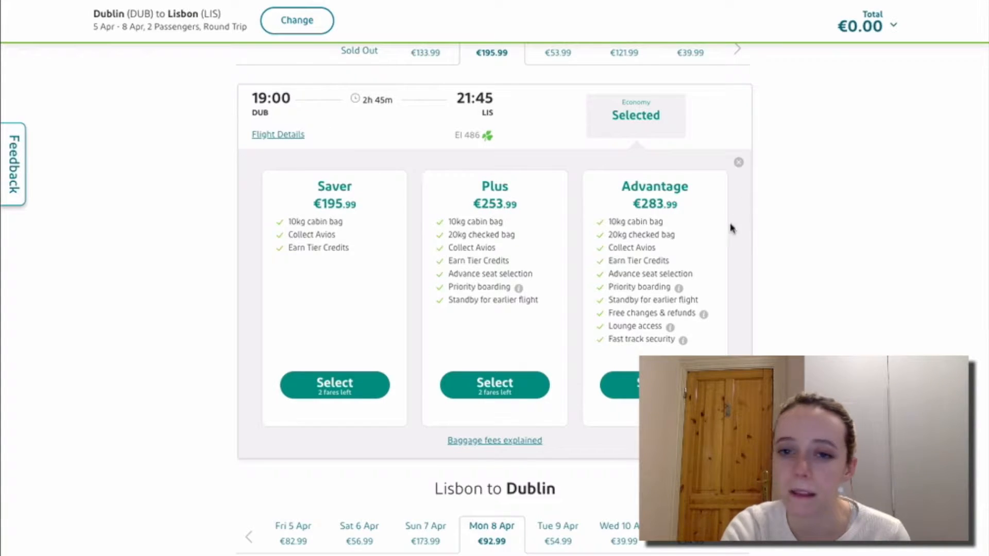
scroll(667, 287, down, 1)
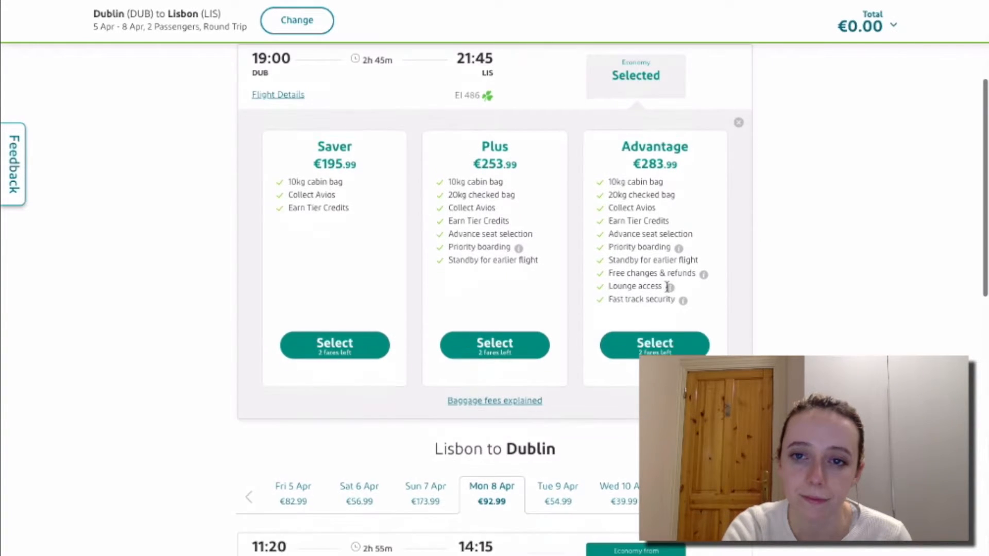
scroll(667, 289, up, 1)
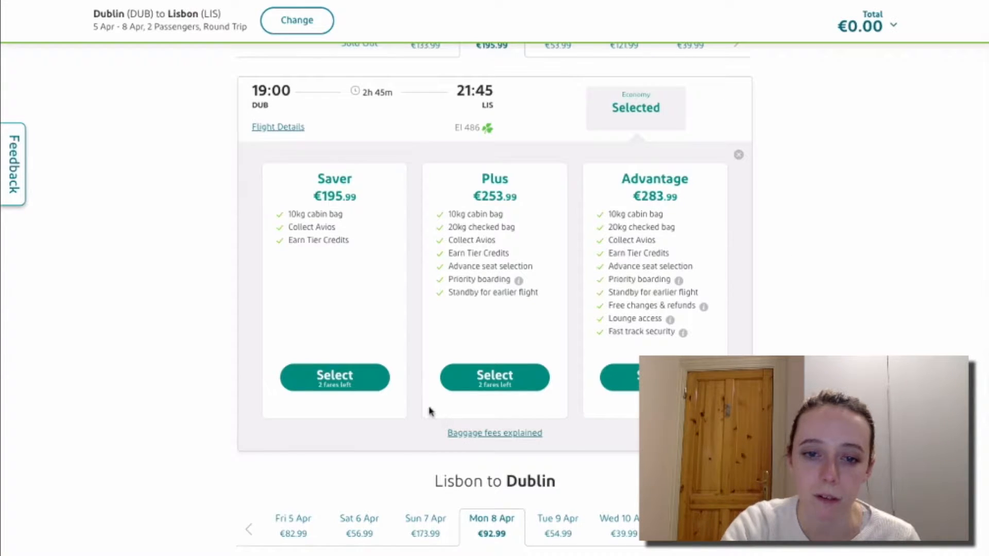
click(375, 381)
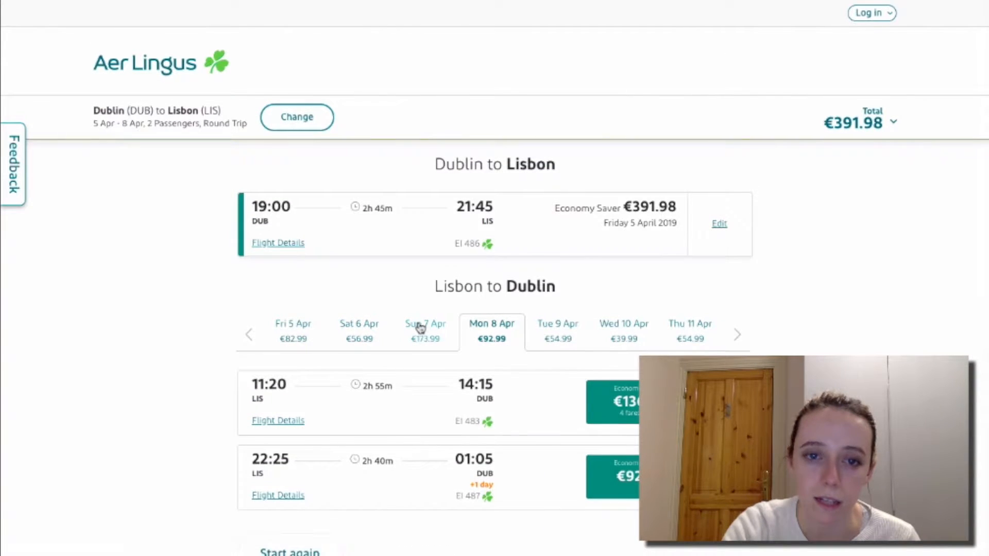
Choose the €92.99 Economy Saver fare on the 22:25 Lisbon–Dublin flight, 8 April.
scroll(420, 326, down, 3)
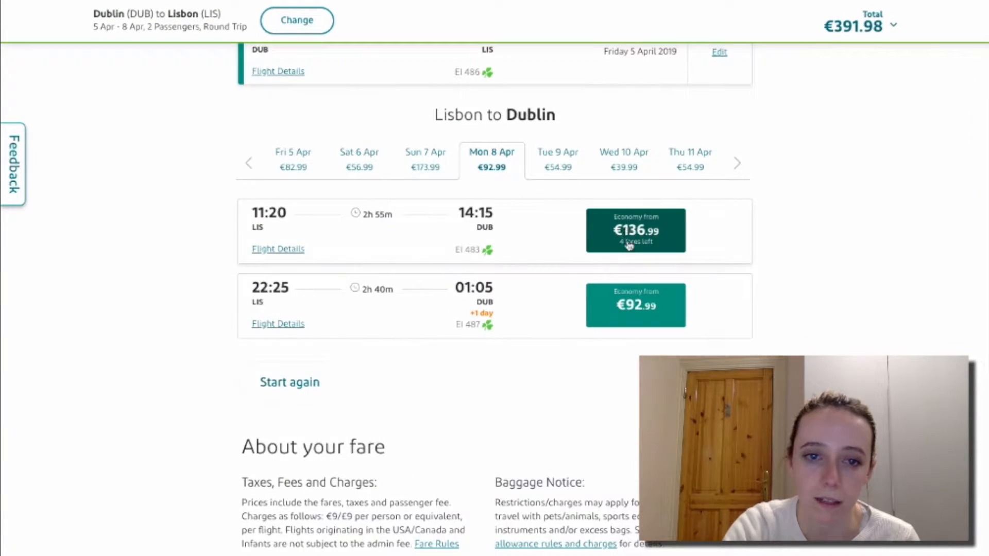
click(615, 321)
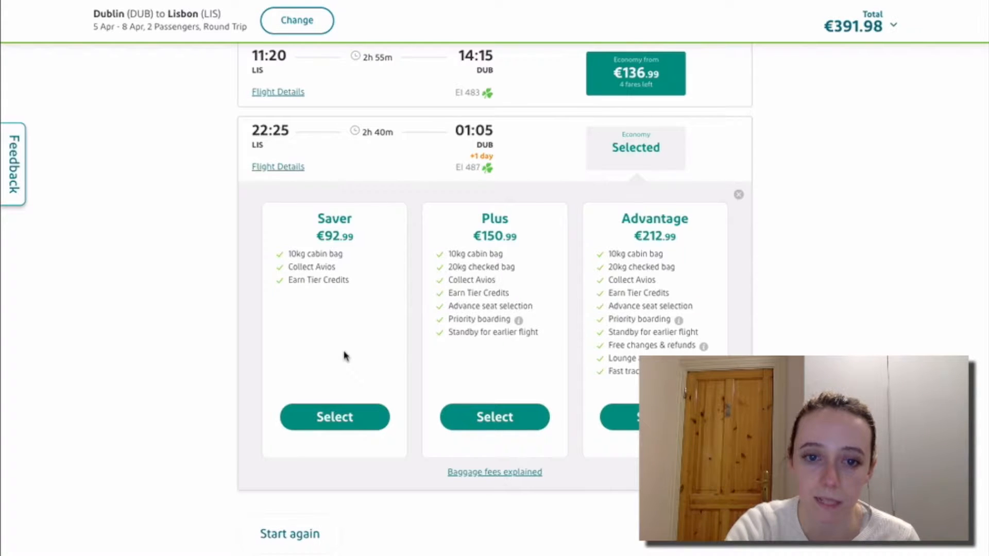
click(329, 418)
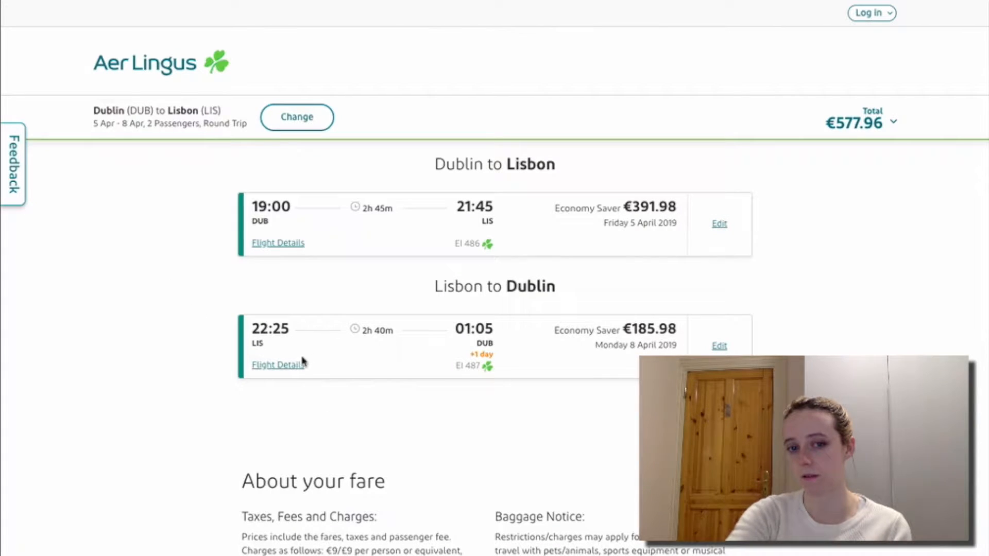
click(719, 346)
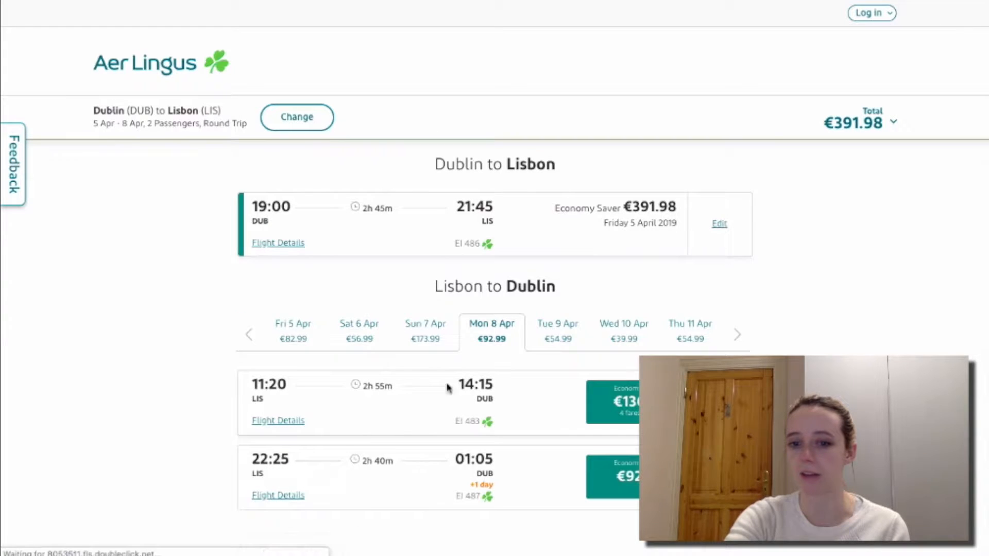
click(615, 484)
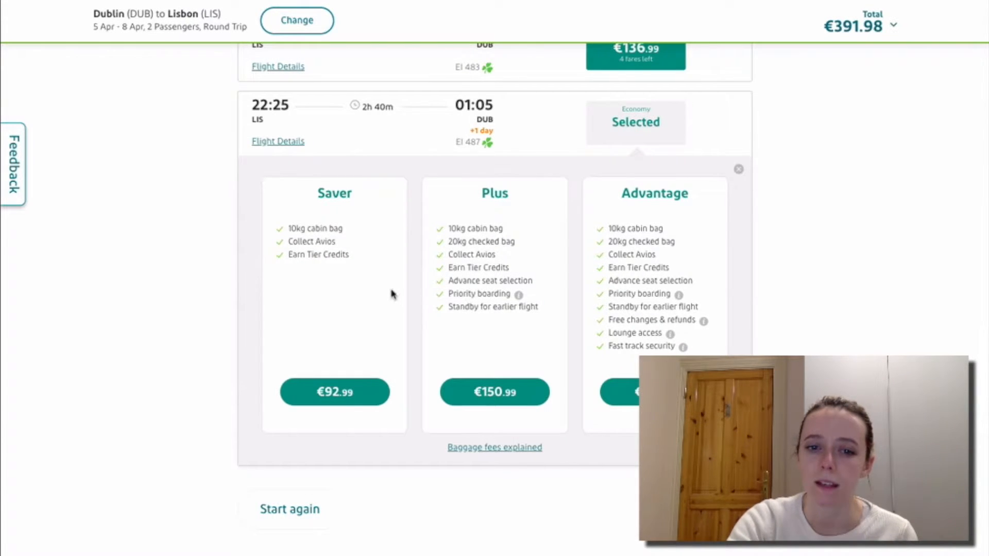
click(346, 396)
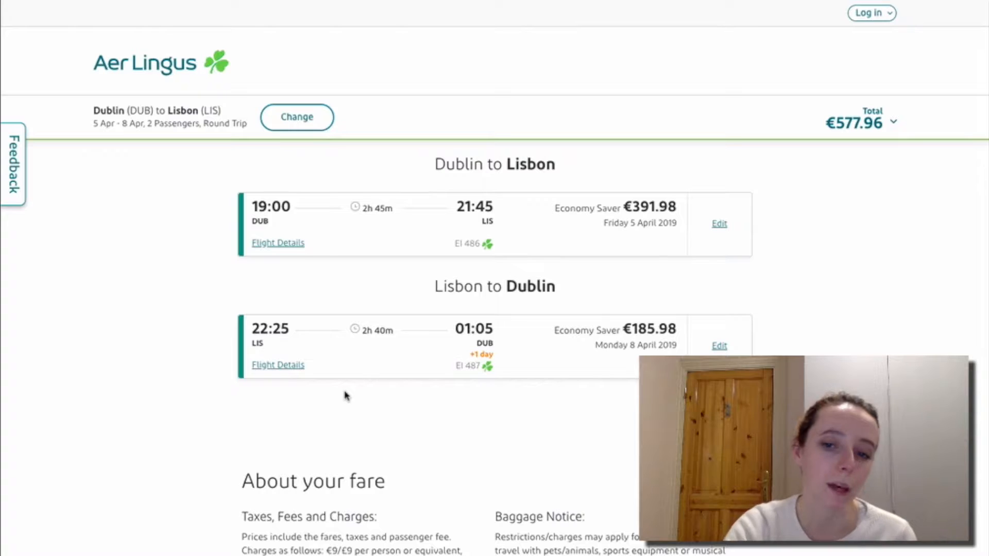
Continue past the flight summary to the Choose Your Seats page.
scroll(869, 170, down, 3)
scroll(869, 170, up, 3)
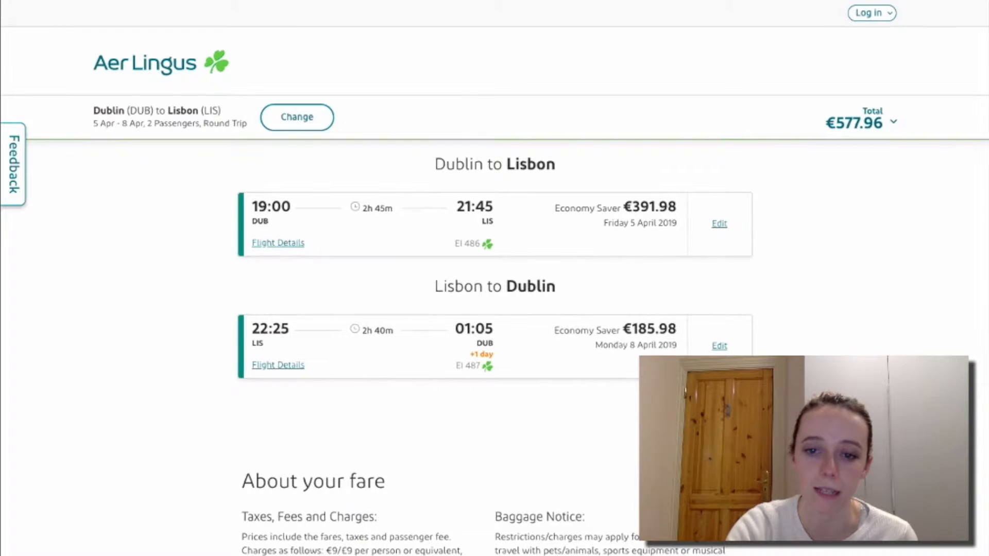
scroll(716, 335, down, 4)
scroll(716, 334, up, 2)
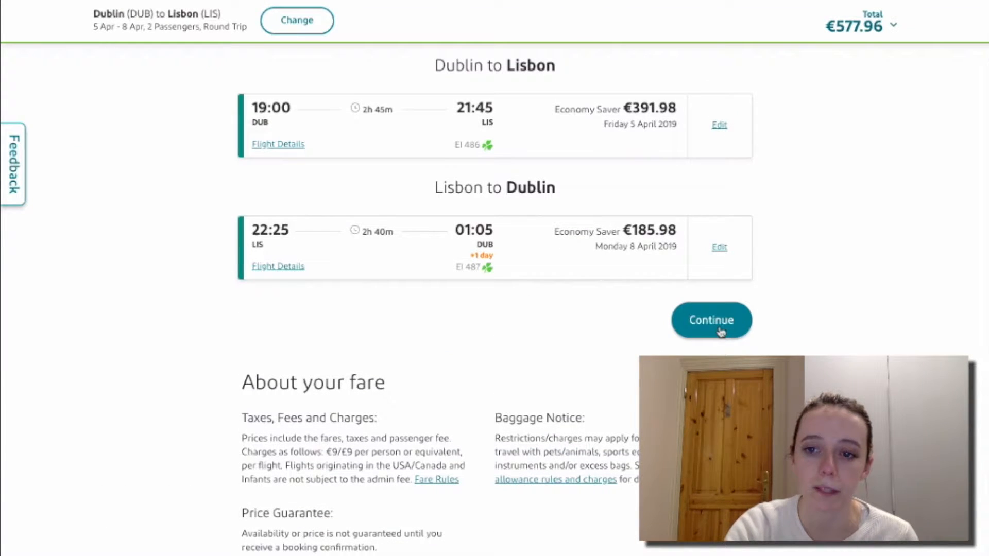
click(721, 331)
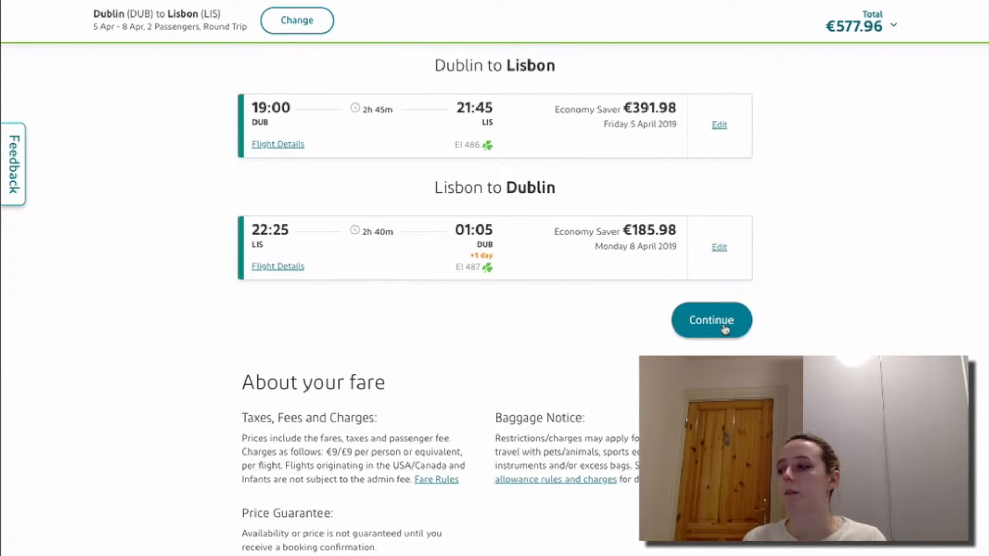
click(724, 328)
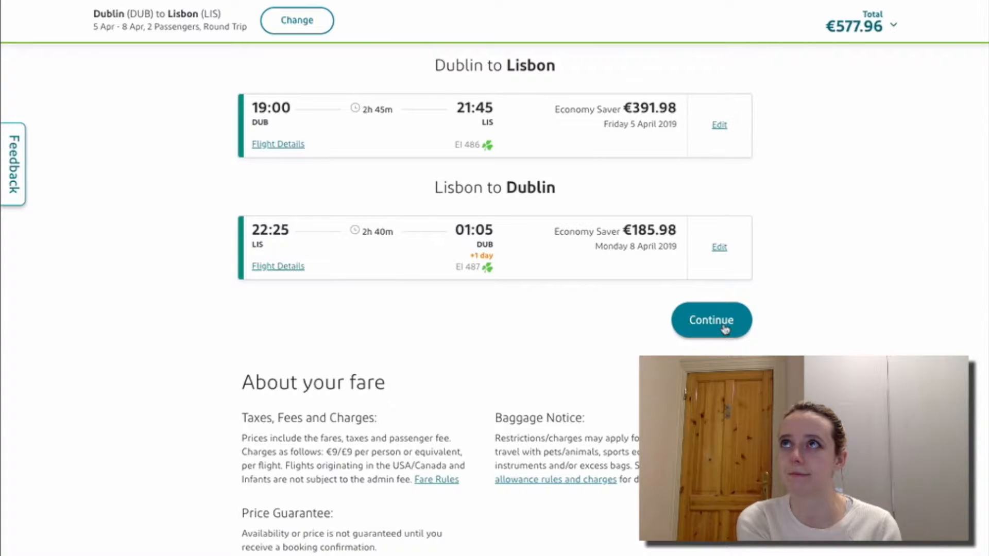
click(725, 330)
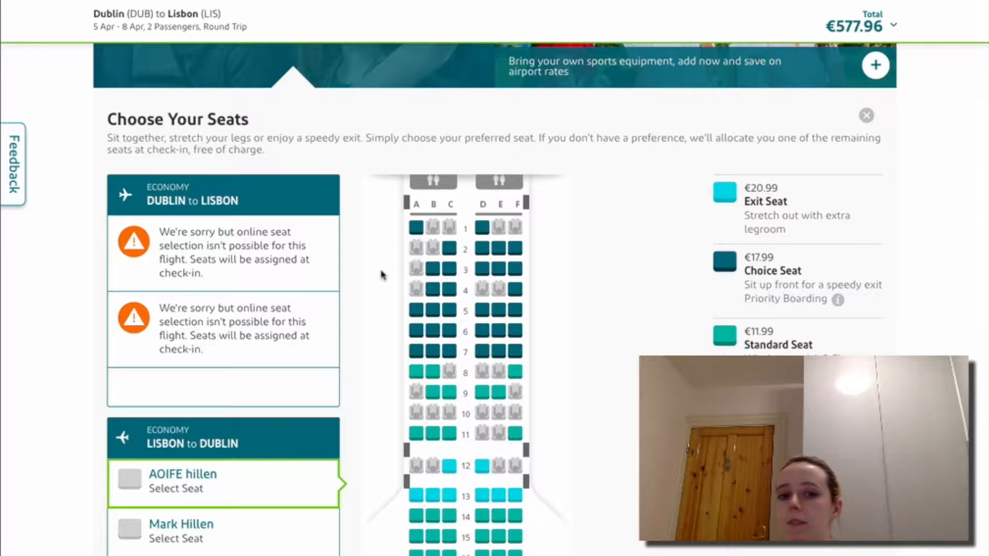
scroll(381, 268, down, 2)
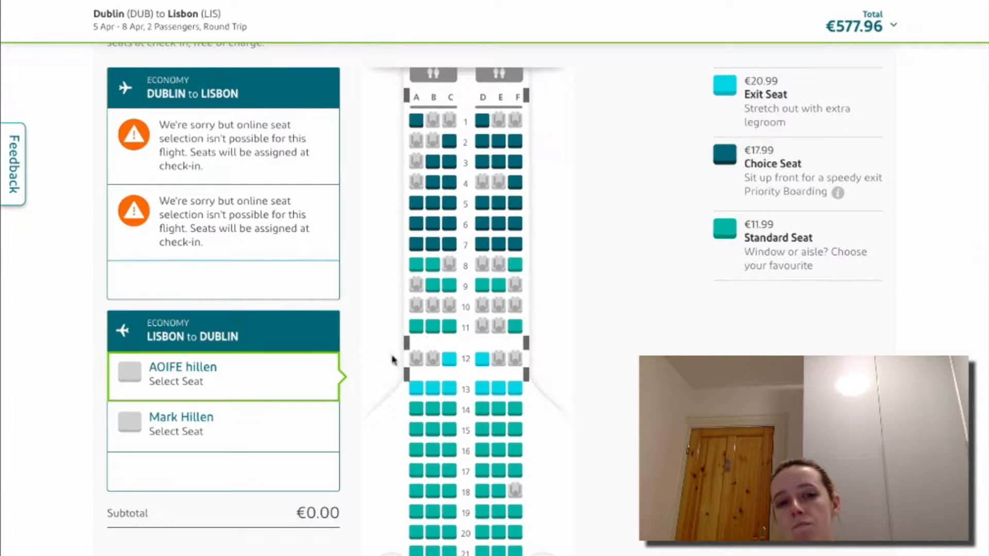
scroll(611, 248, up, 1)
scroll(611, 248, up, 1)
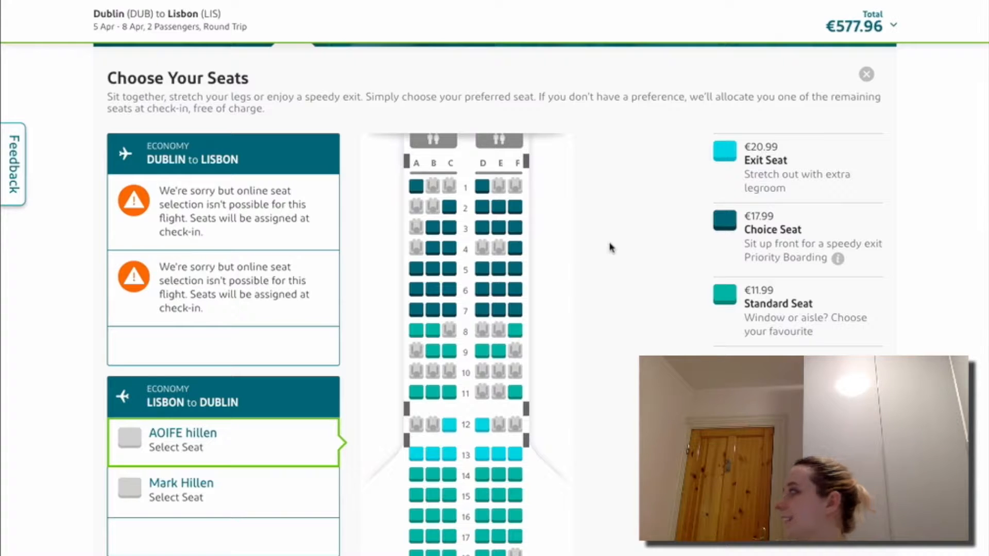
scroll(609, 248, down, 2)
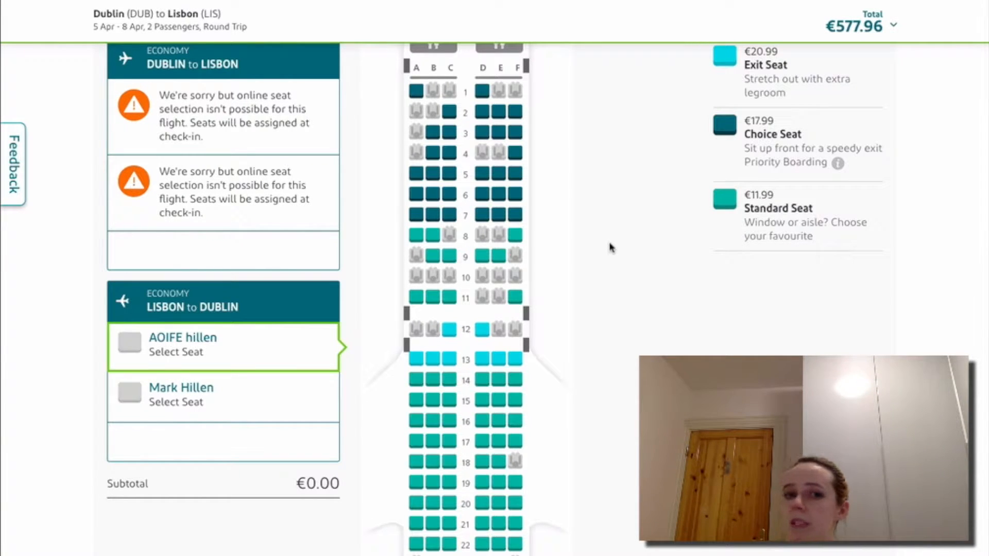
scroll(611, 247, up, 1)
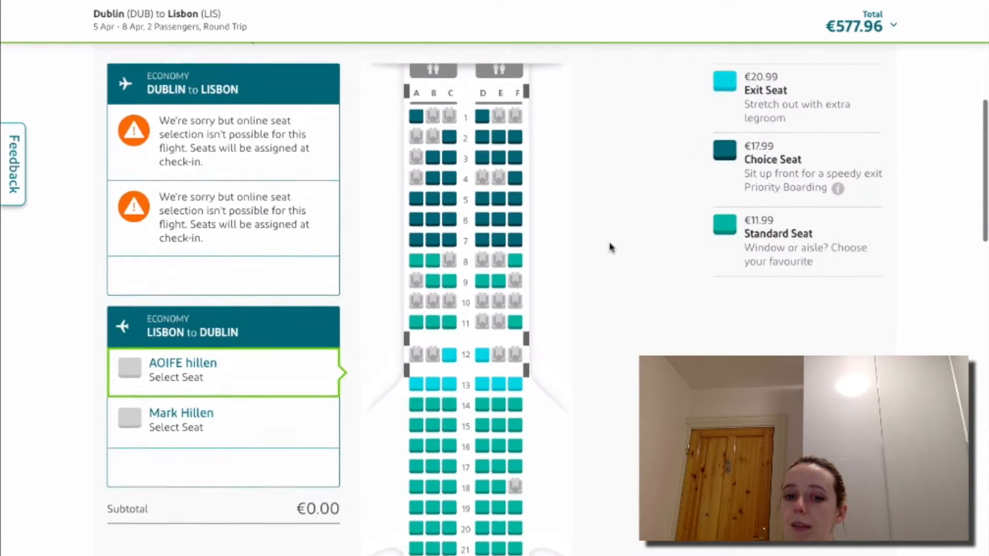
scroll(611, 248, down, 3)
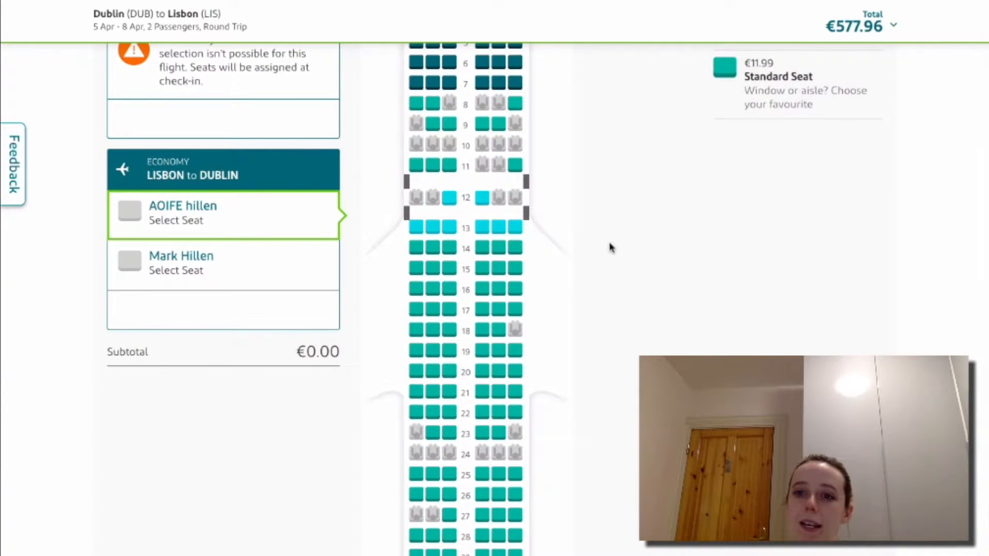
scroll(611, 248, up, 1)
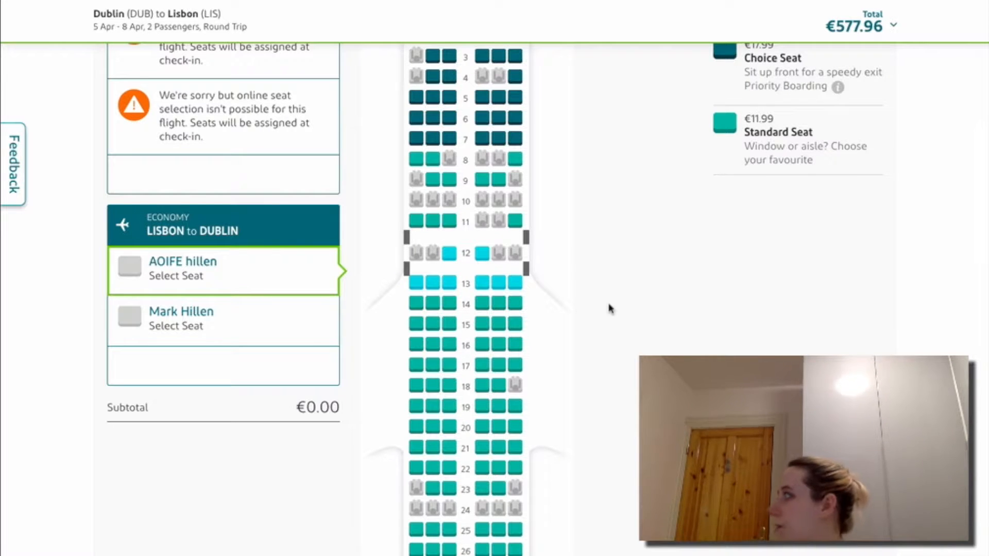
scroll(609, 308, up, 3)
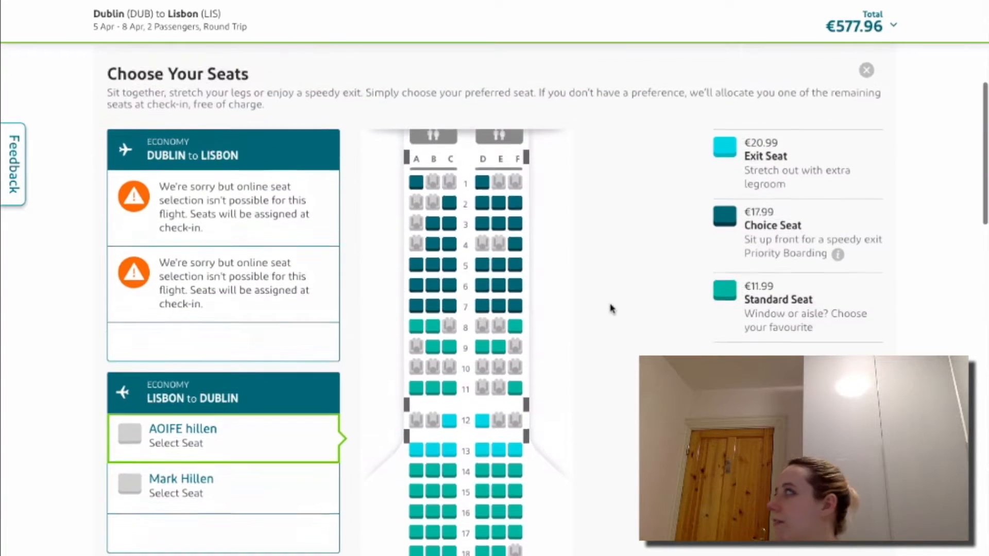
scroll(610, 308, down, 3)
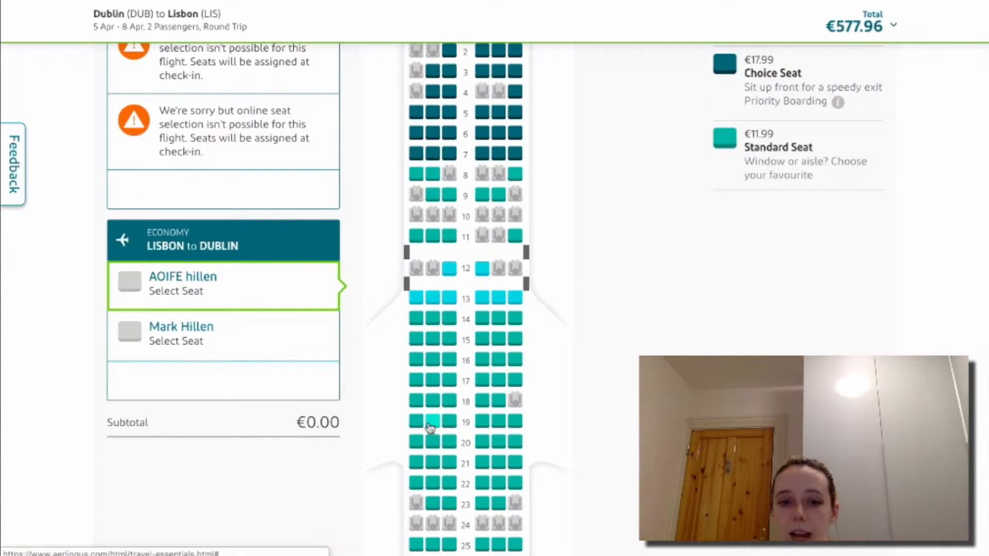
scroll(439, 448, down, 6)
scroll(439, 448, up, 1)
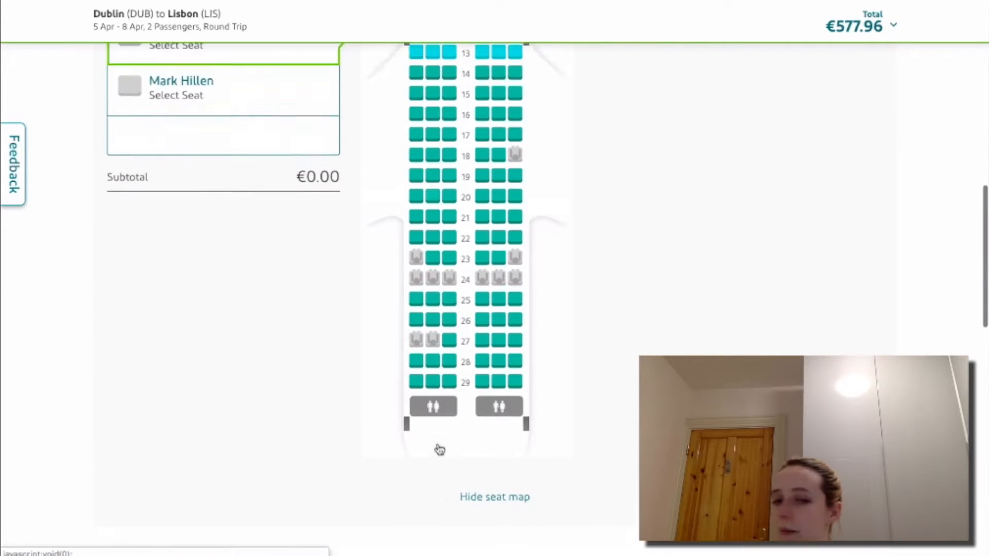
scroll(440, 448, up, 3)
scroll(438, 446, down, 1)
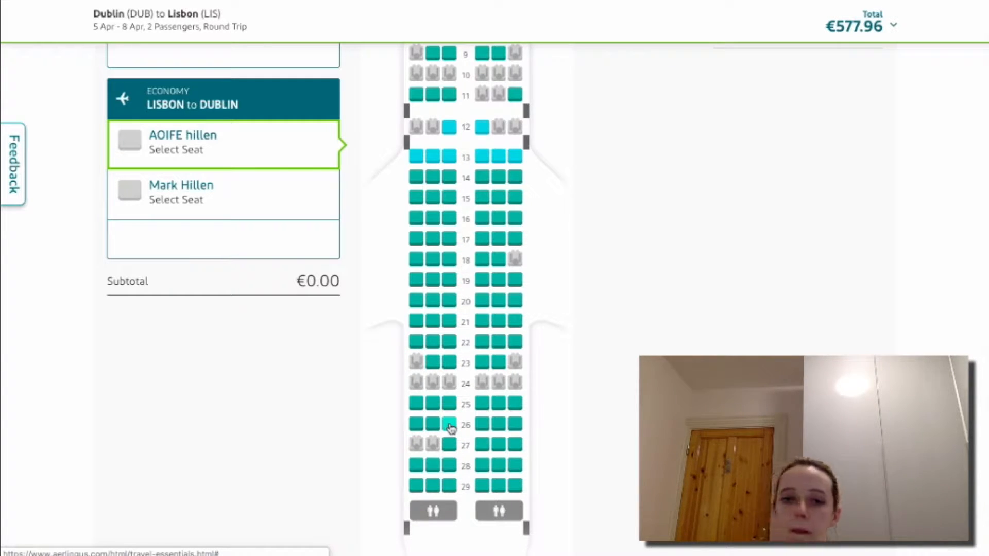
scroll(451, 427, up, 5)
scroll(452, 423, down, 7)
scroll(452, 422, up, 14)
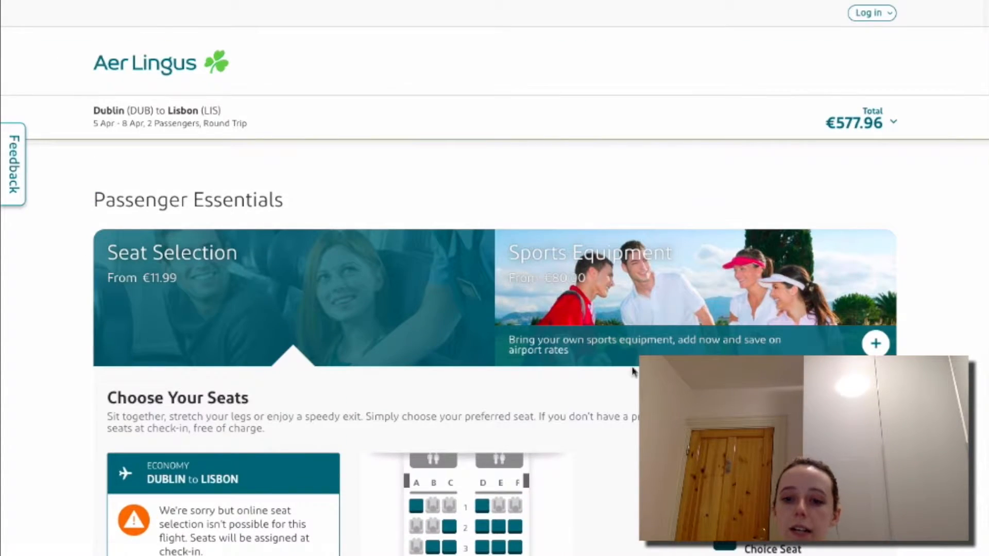
scroll(609, 375, down, 5)
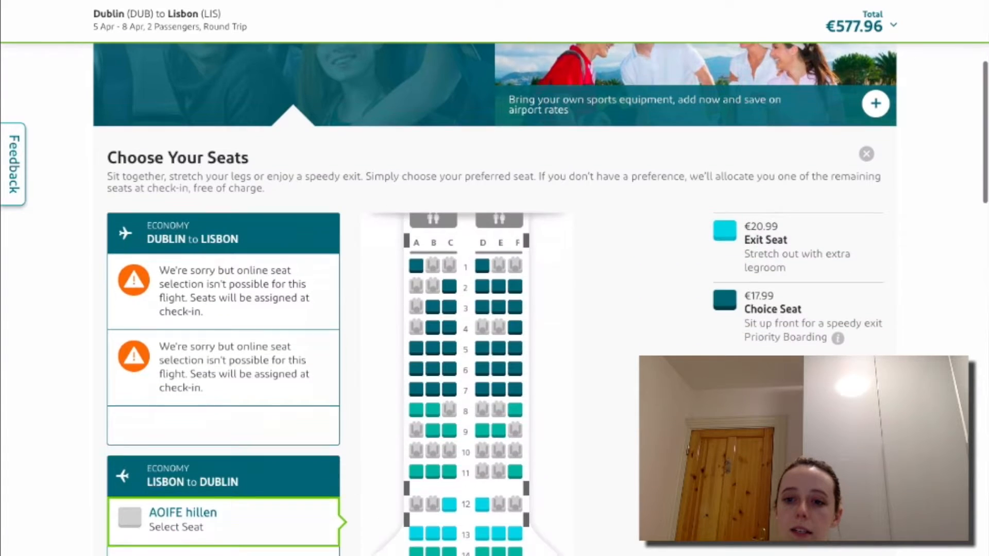
scroll(494, 299, down, 6)
scroll(511, 169, up, 5)
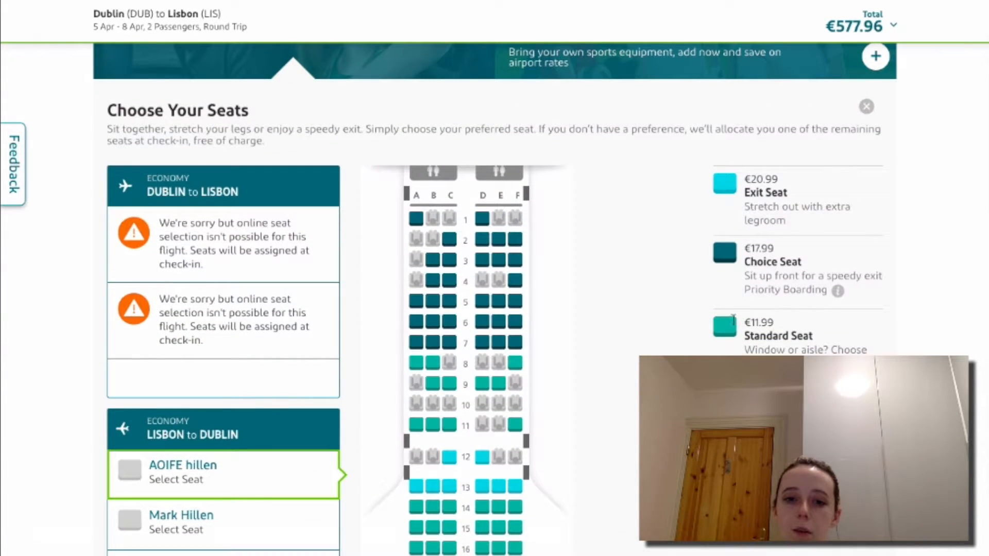
scroll(498, 375, down, 3)
scroll(497, 376, up, 2)
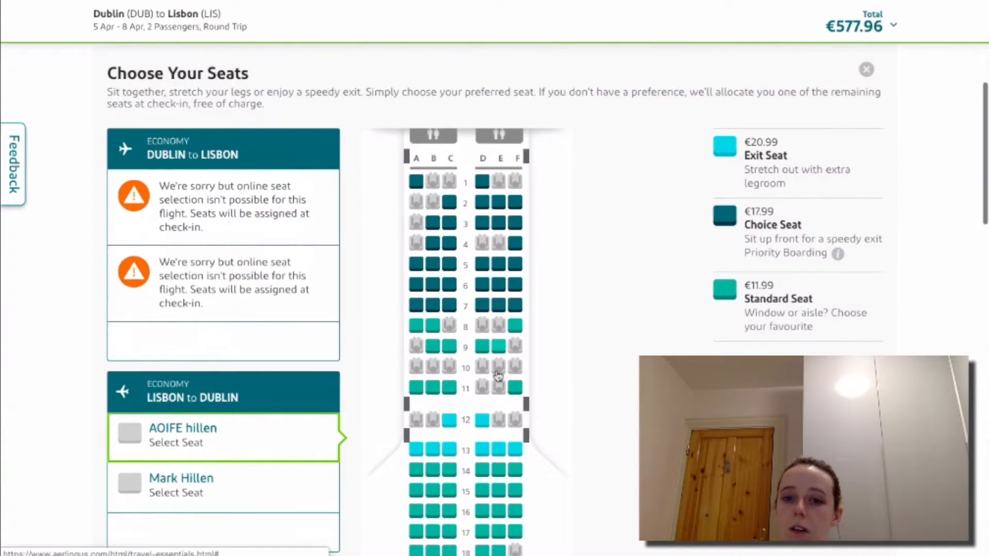
scroll(565, 523, down, 7)
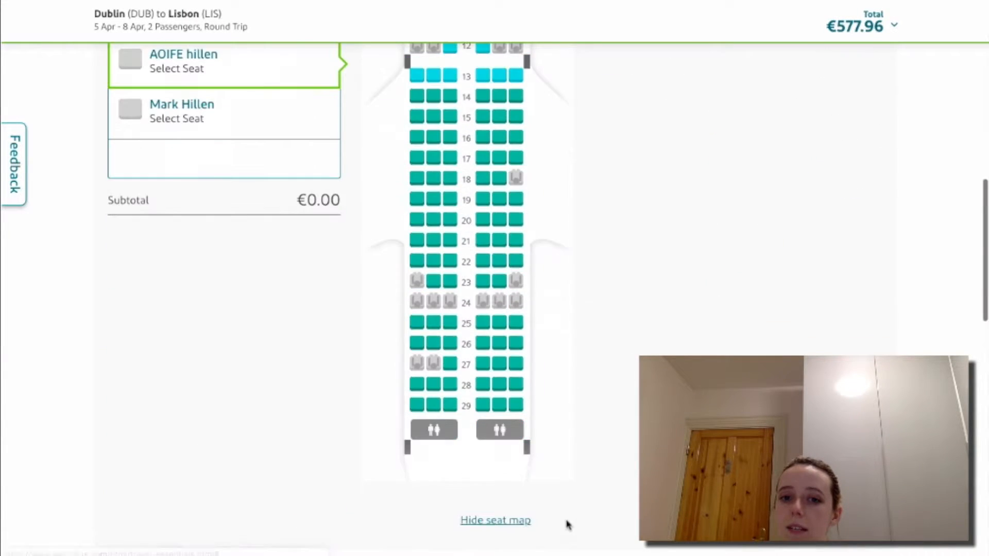
scroll(565, 523, up, 8)
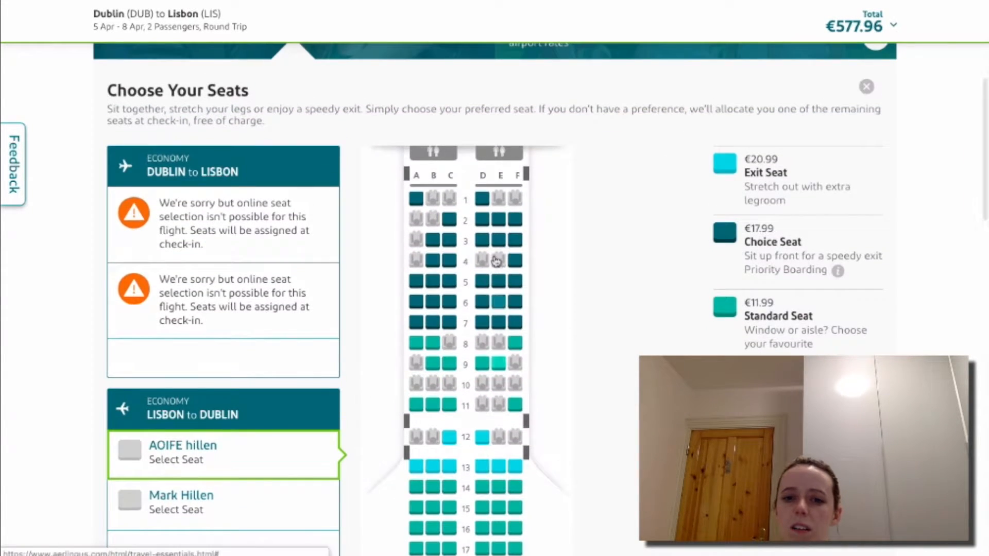
scroll(567, 524, down, 10)
scroll(494, 259, up, 7)
scroll(495, 258, up, 2)
scroll(495, 259, down, 12)
scroll(495, 259, up, 11)
scroll(496, 261, down, 5)
scroll(496, 261, up, 5)
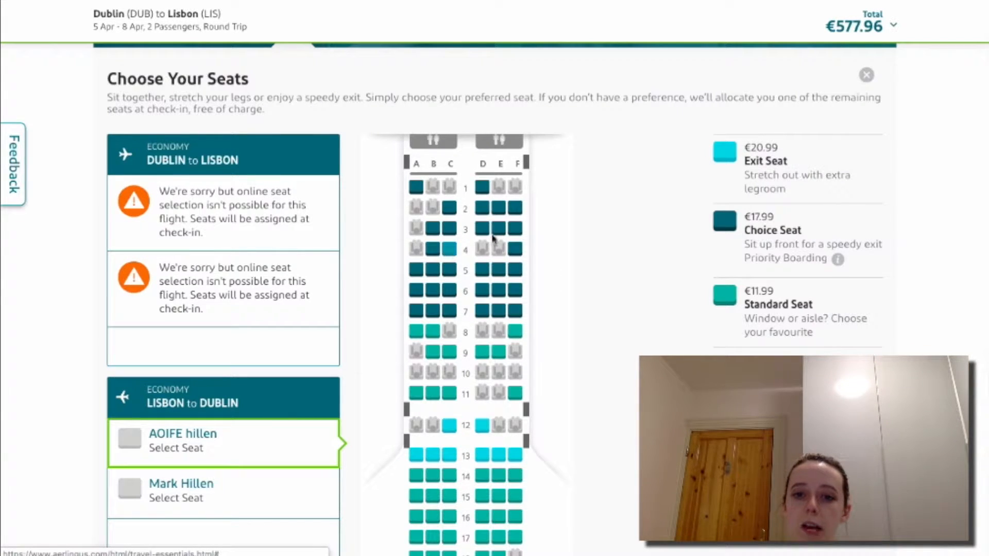
scroll(468, 342, down, 3)
scroll(468, 330, up, 4)
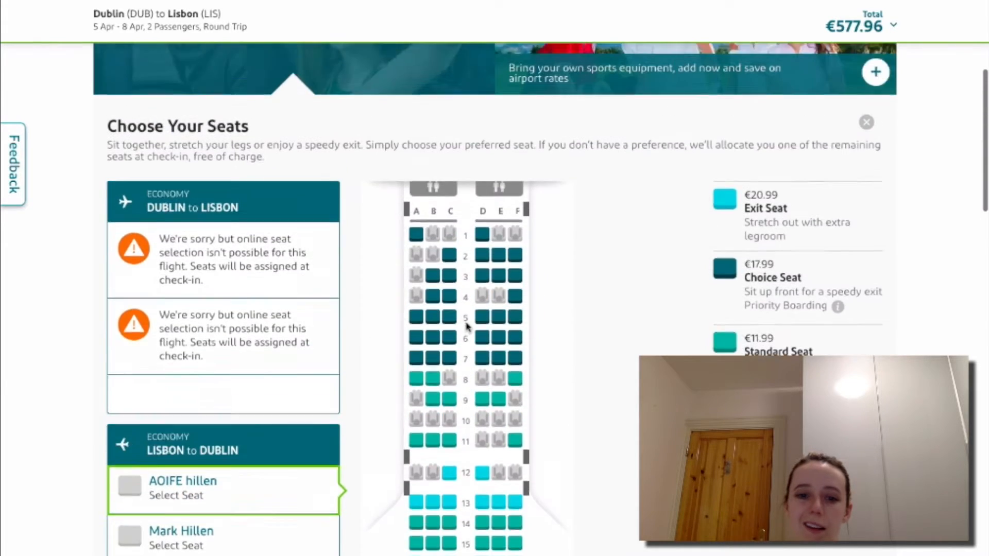
scroll(468, 326, down, 15)
scroll(468, 327, up, 2)
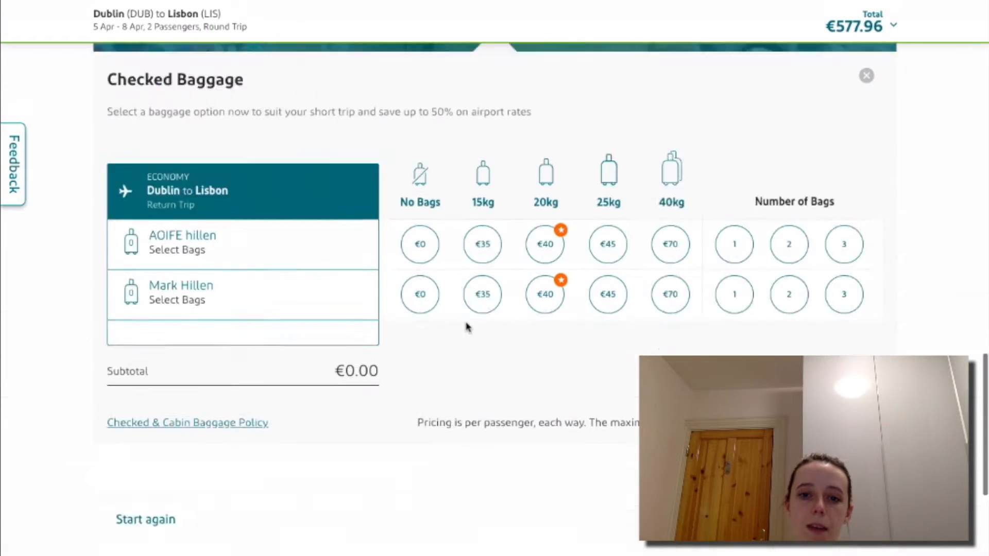
scroll(468, 325, up, 3)
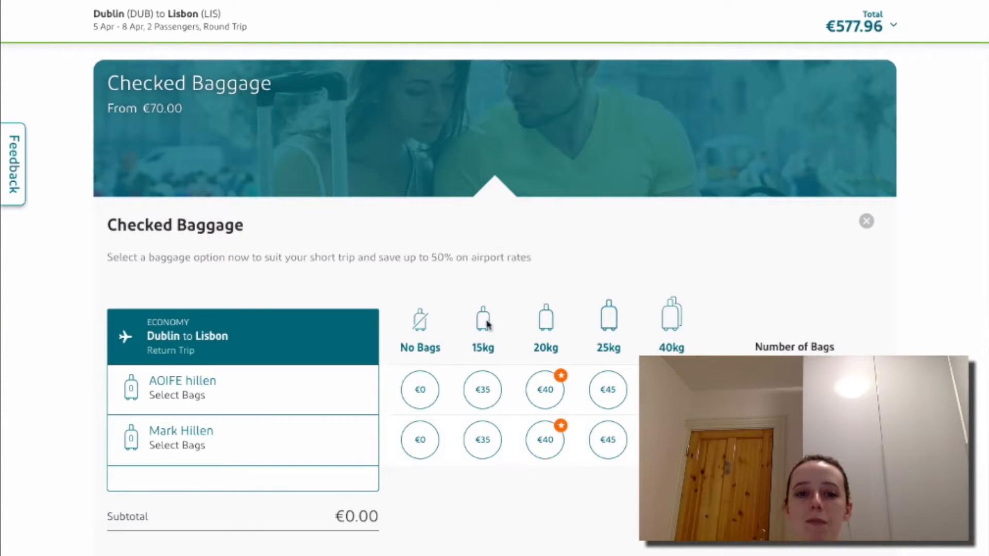
scroll(466, 282, up, 15)
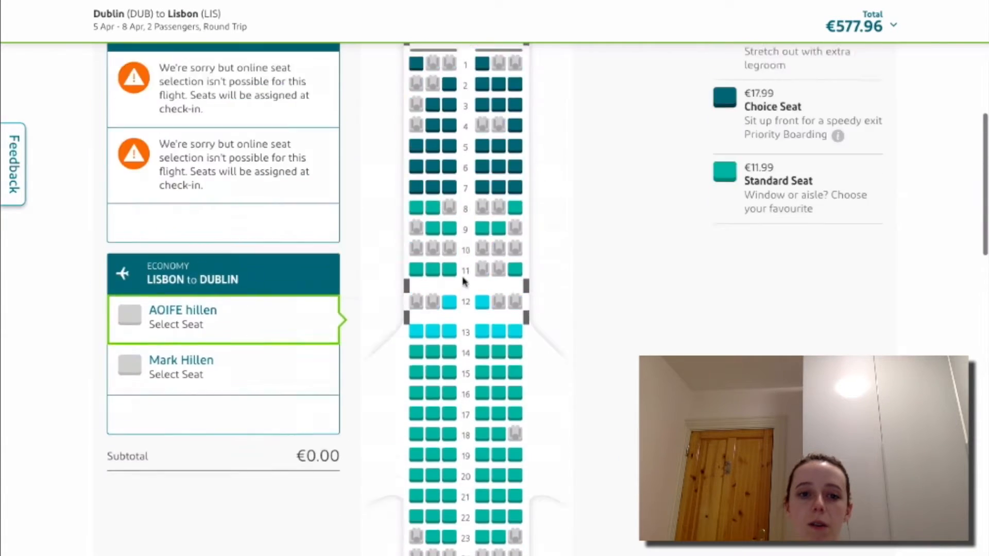
scroll(465, 283, down, 3)
scroll(464, 282, down, 1)
scroll(464, 282, up, 1)
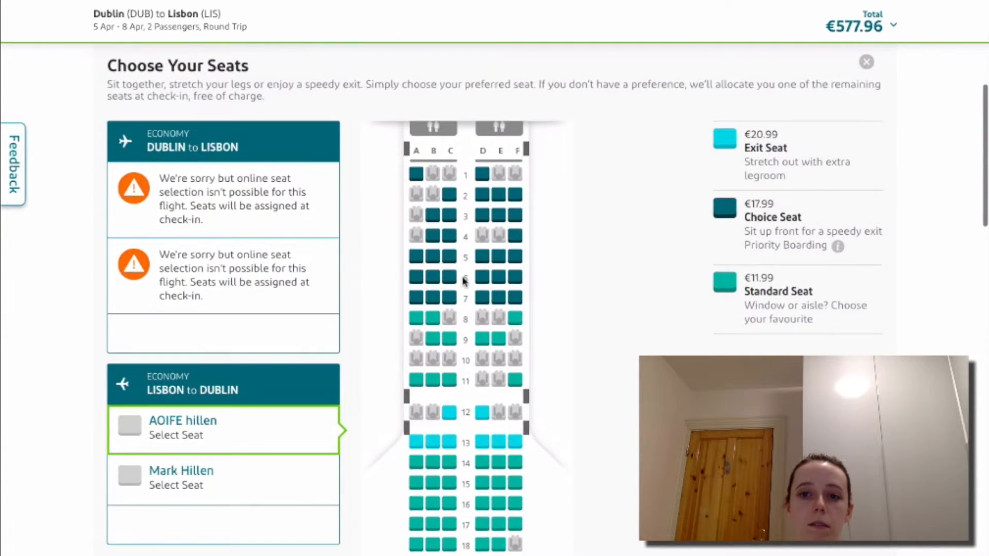
scroll(464, 281, up, 6)
scroll(464, 281, down, 5)
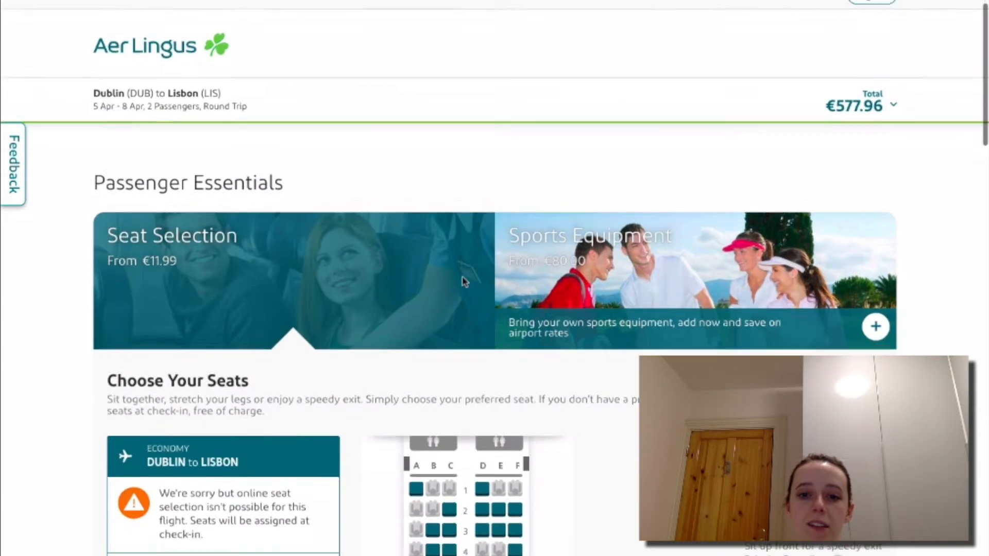
scroll(609, 375, down, 3)
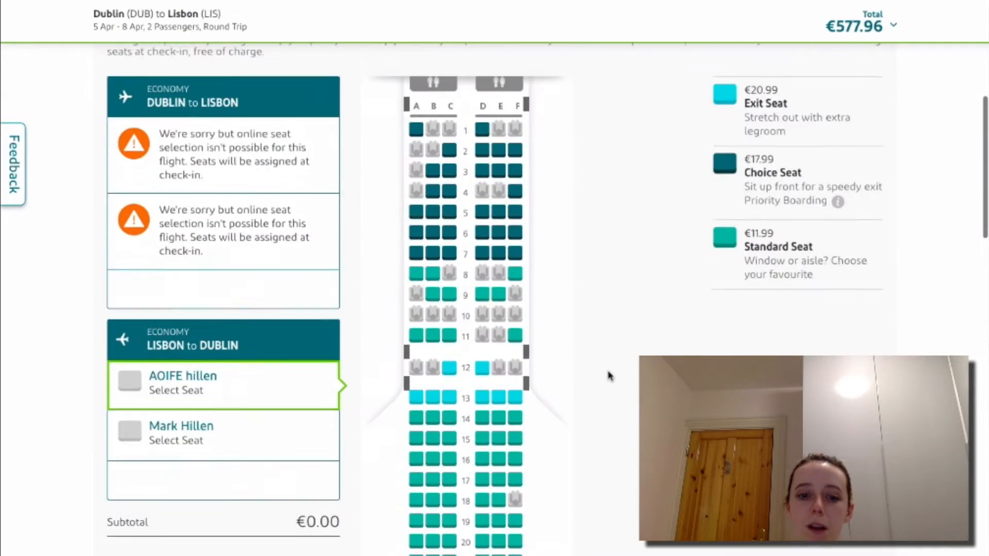
scroll(609, 375, down, 20)
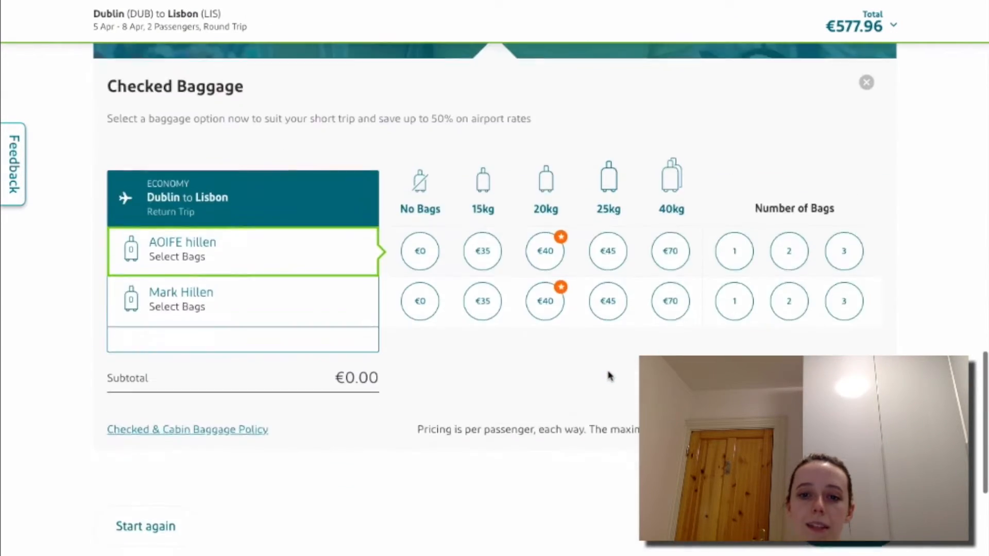
scroll(610, 376, up, 17)
scroll(609, 376, up, 3)
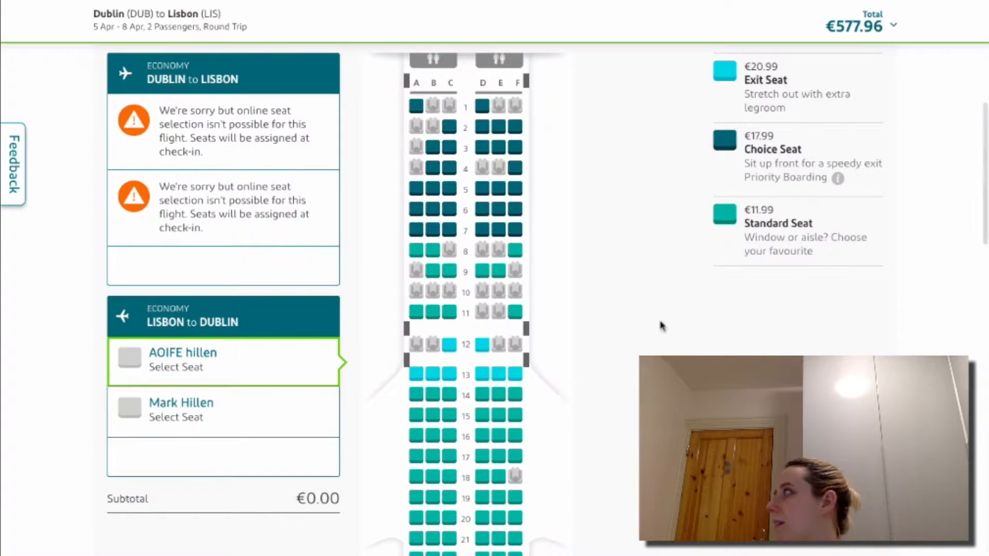
scroll(662, 325, up, 2)
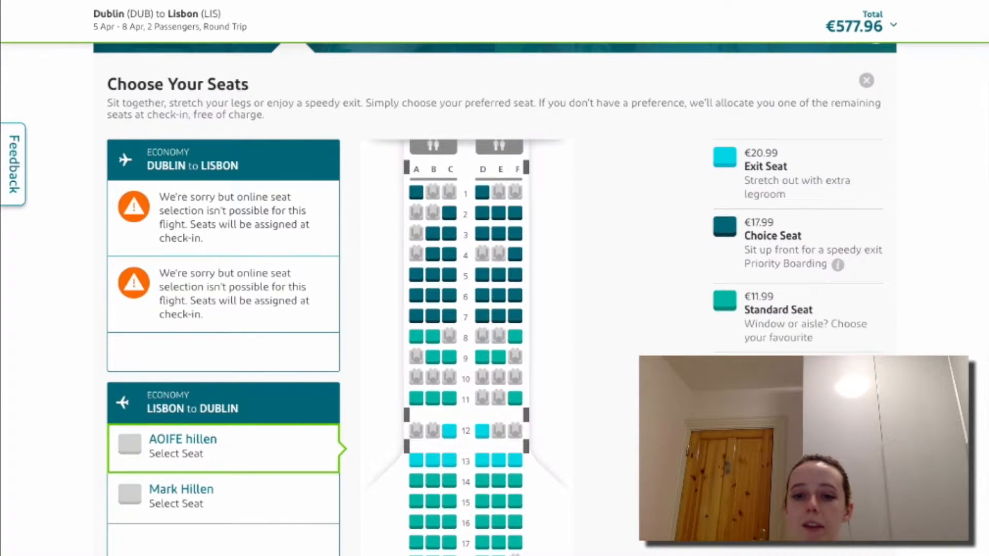
scroll(784, 243, down, 5)
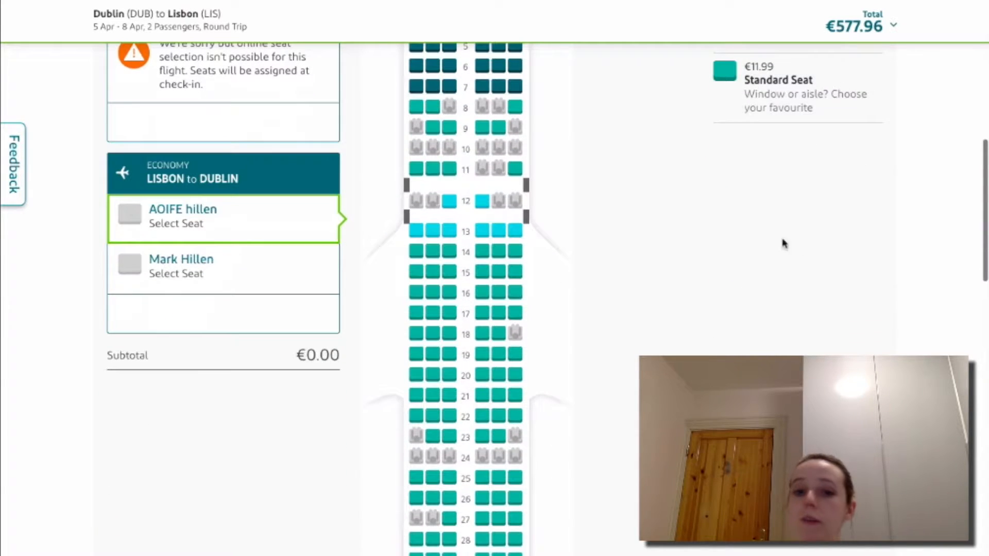
scroll(634, 403, down, 5)
scroll(632, 403, up, 5)
scroll(632, 404, up, 3)
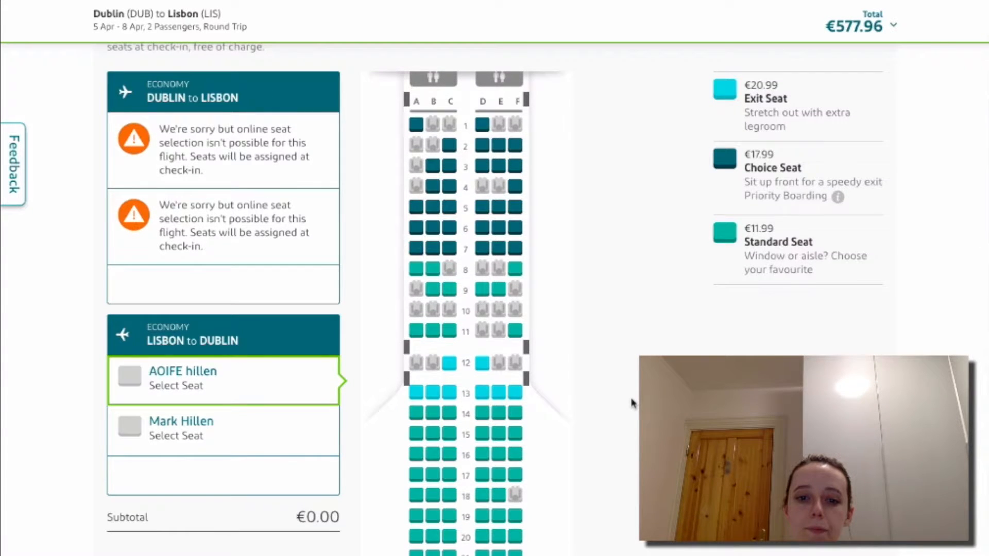
scroll(632, 404, down, 2)
scroll(632, 404, up, 3)
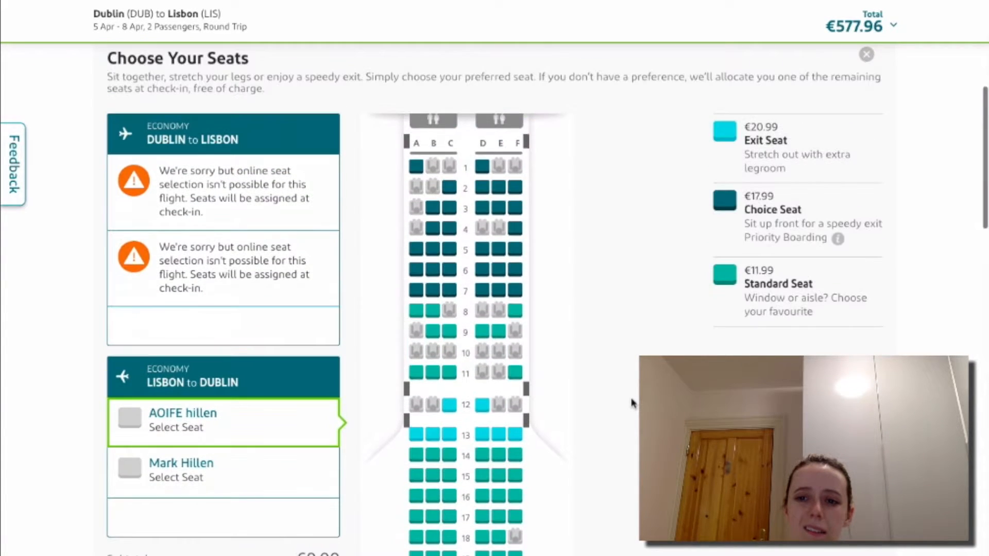
scroll(632, 404, down, 1)
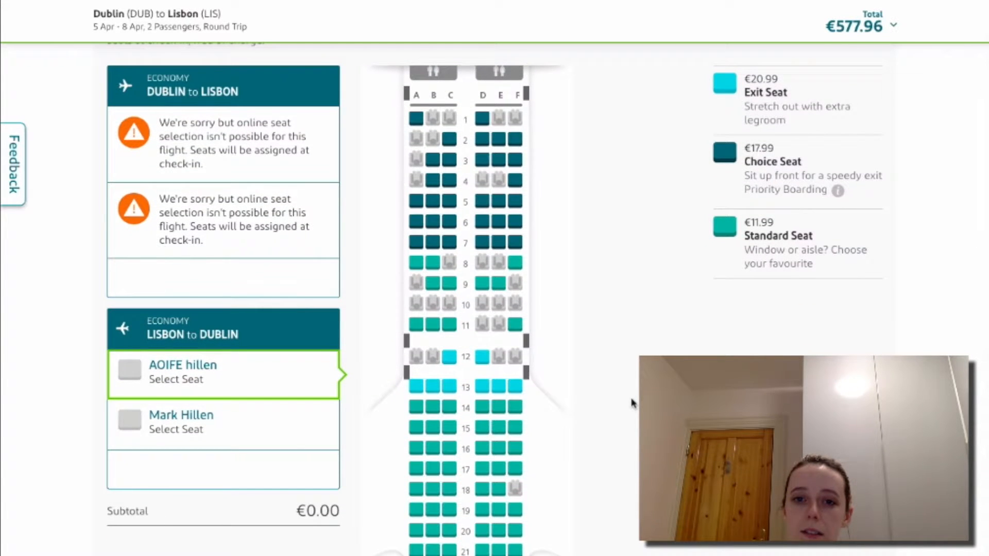
scroll(633, 404, down, 6)
scroll(633, 404, up, 5)
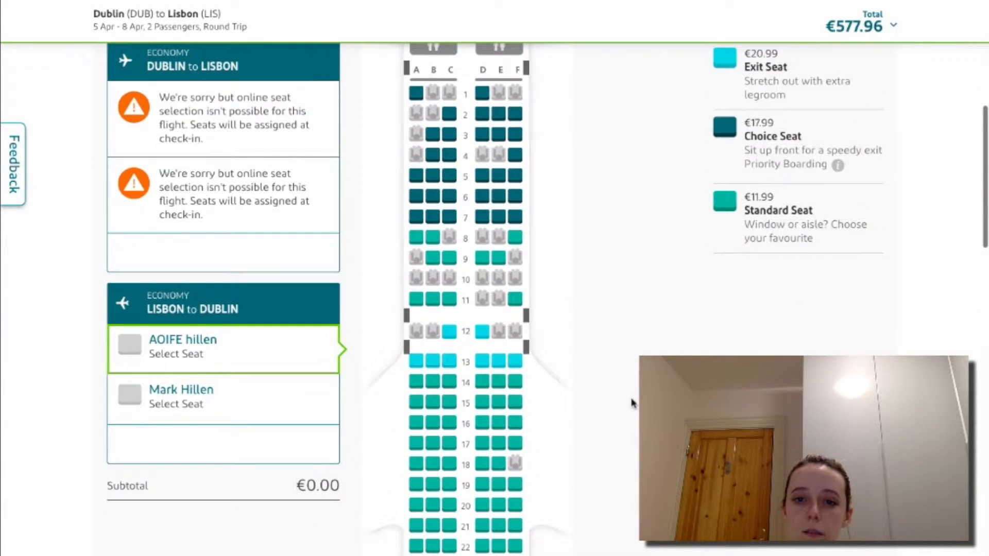
scroll(633, 403, up, 2)
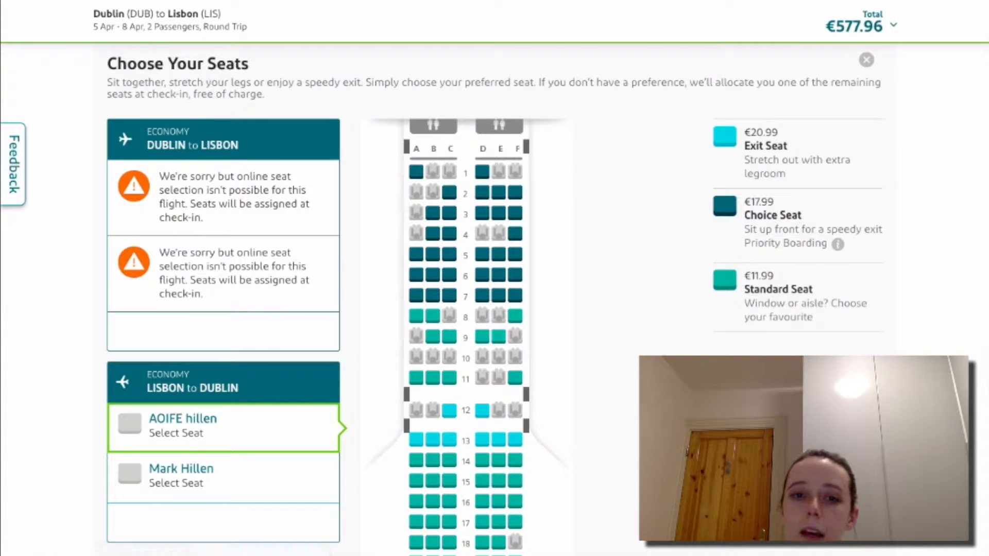
scroll(669, 309, down, 1)
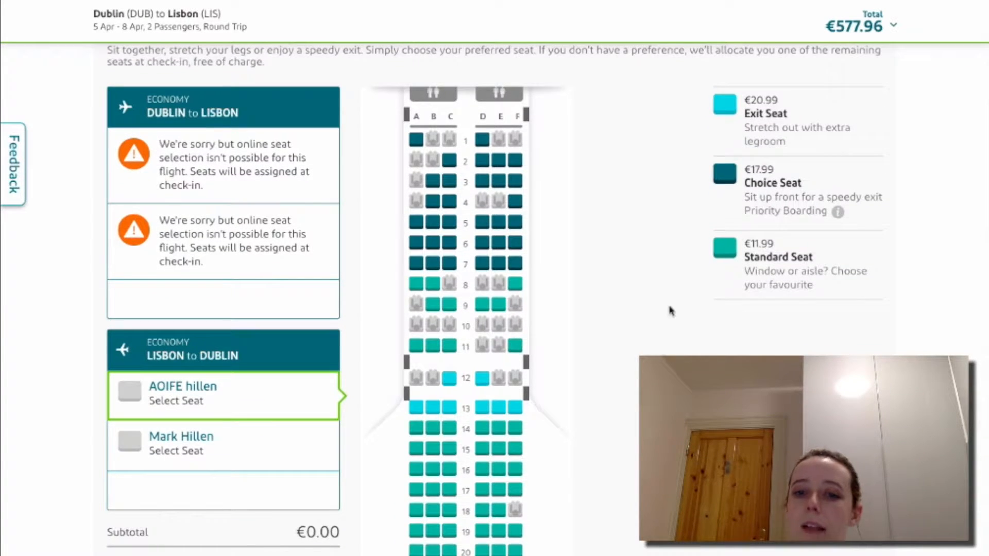
scroll(671, 310, down, 2)
scroll(669, 310, down, 9)
scroll(669, 310, up, 4)
scroll(669, 311, up, 9)
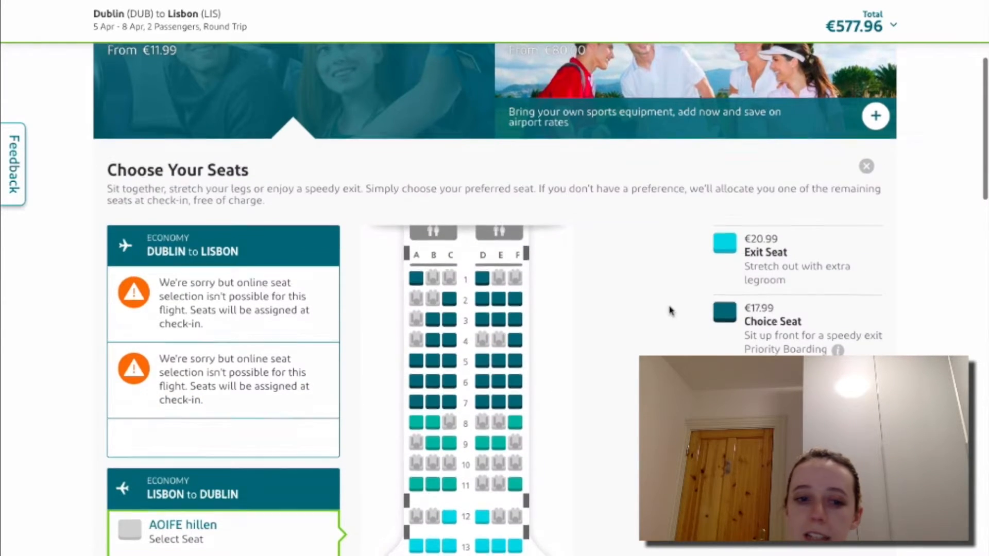
scroll(670, 311, down, 3)
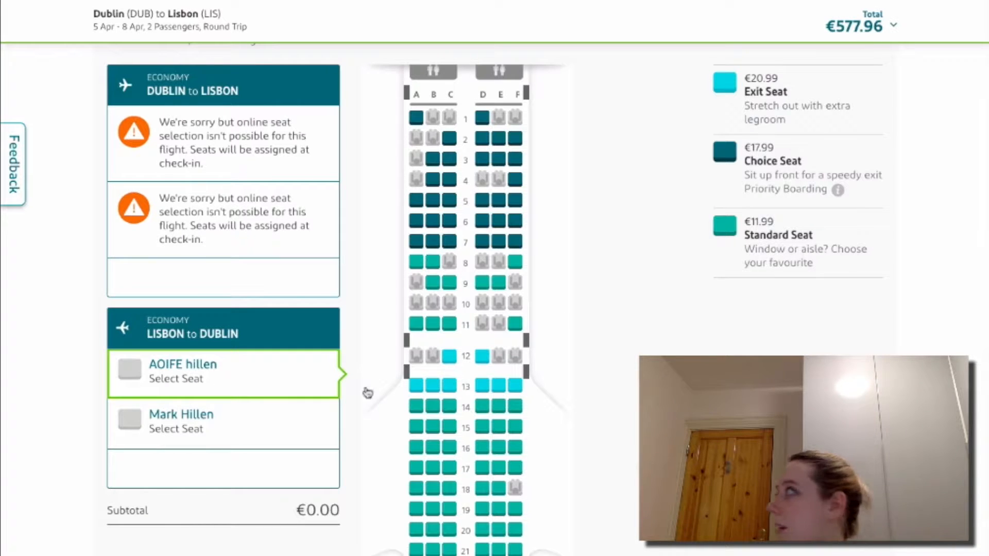
scroll(494, 278, down, 7)
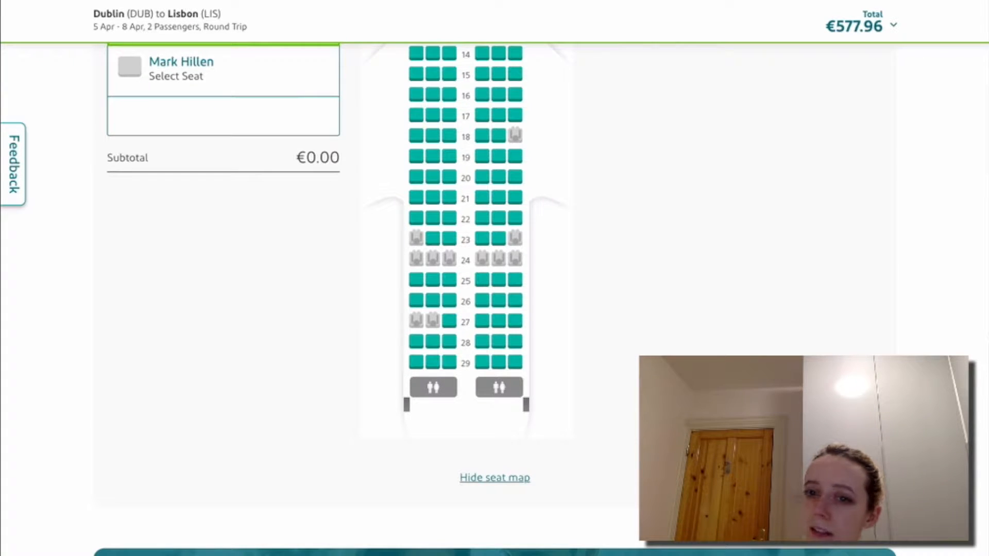
scroll(495, 278, up, 10)
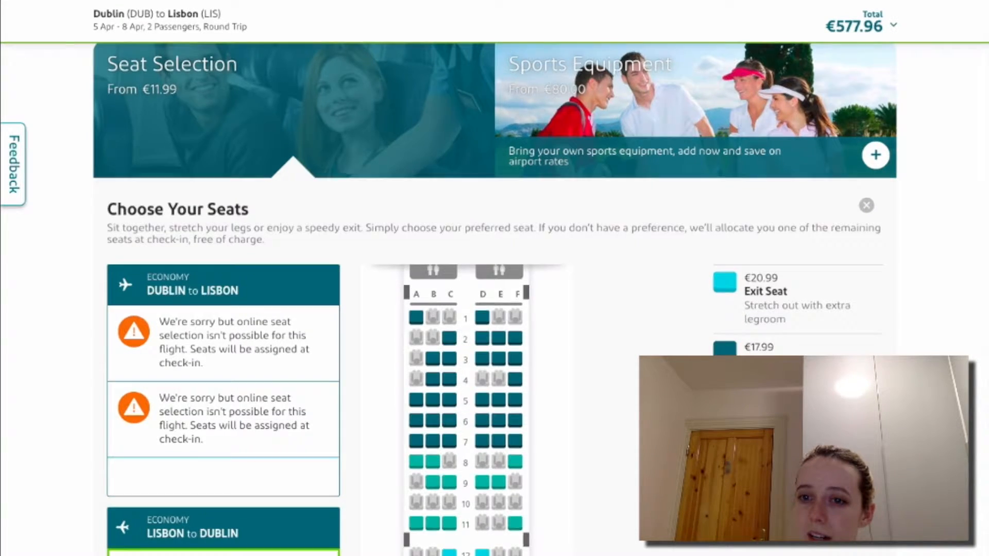
scroll(495, 278, down, 3)
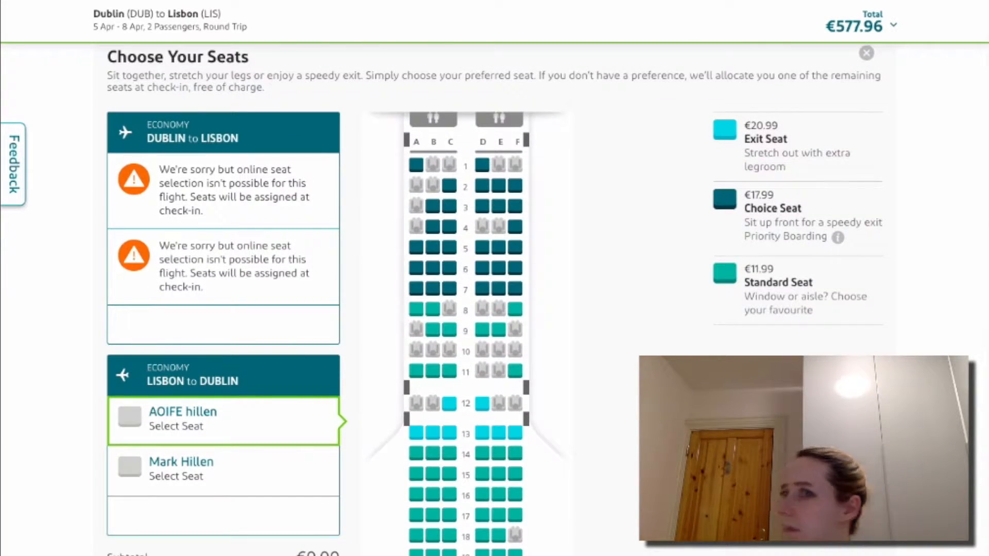
scroll(495, 279, down, 10)
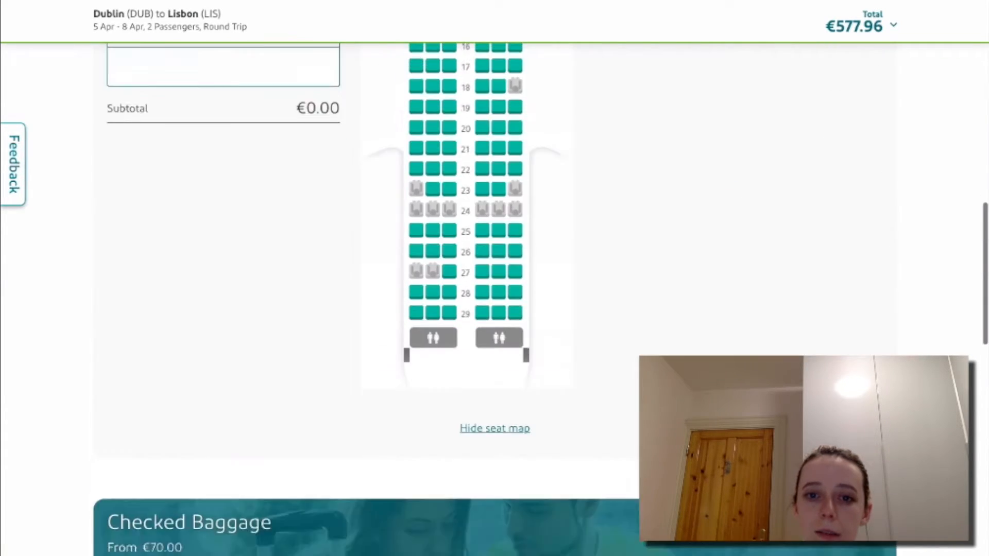
scroll(494, 278, up, 10)
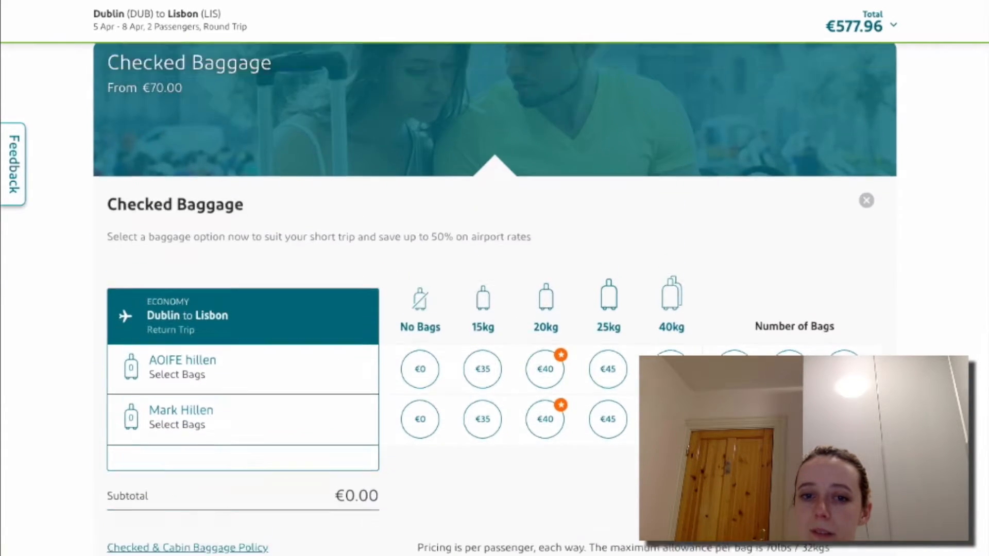
scroll(494, 278, down, 10)
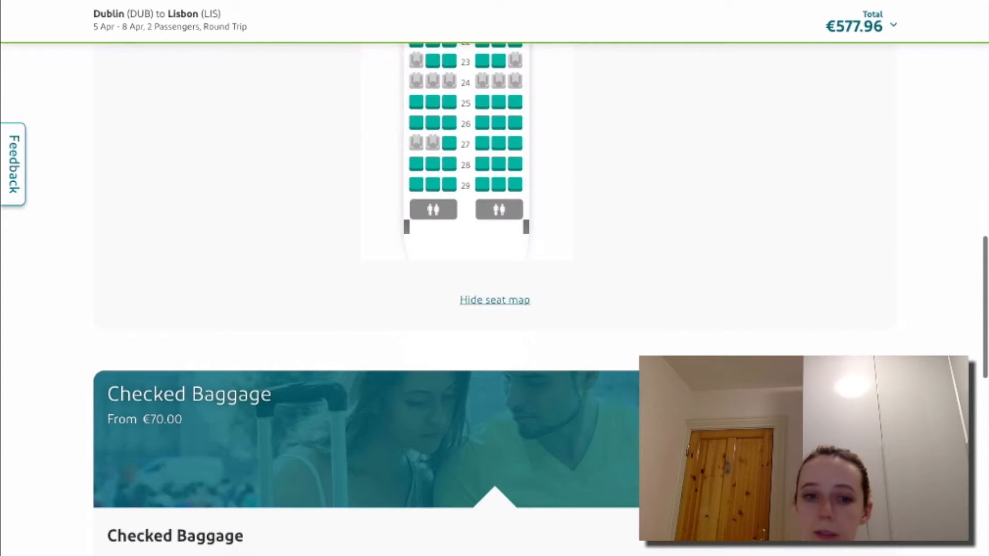
scroll(494, 278, down, 5)
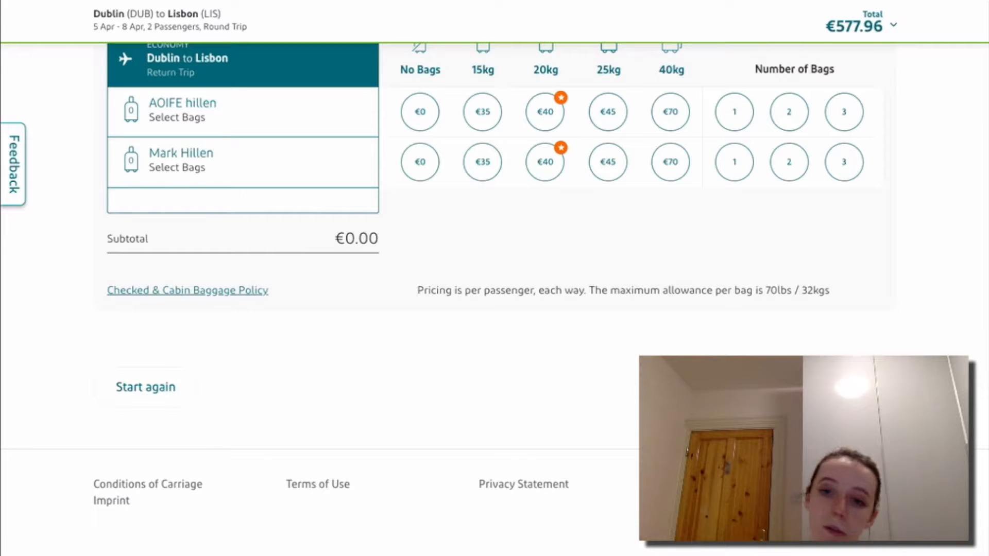
scroll(494, 278, up, 3)
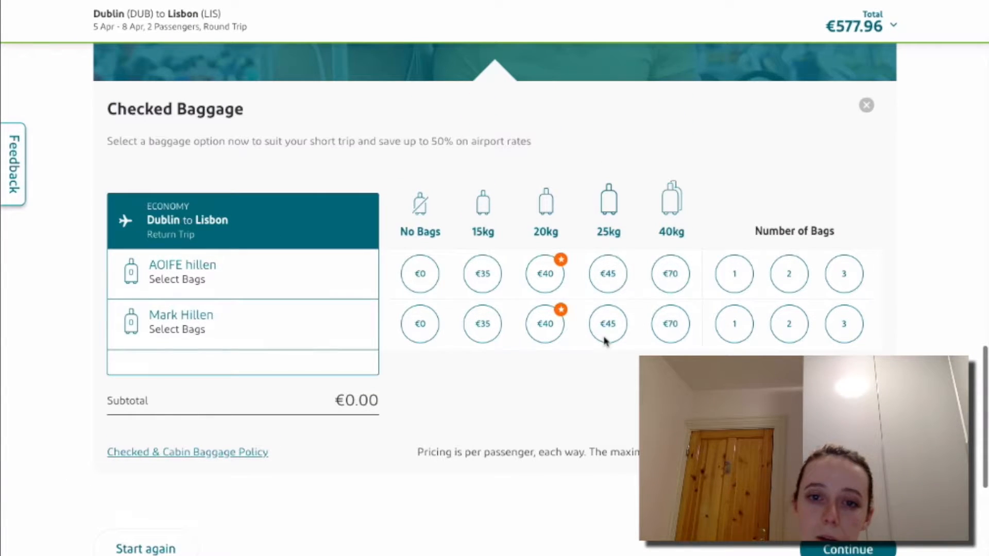
scroll(655, 146, up, 17)
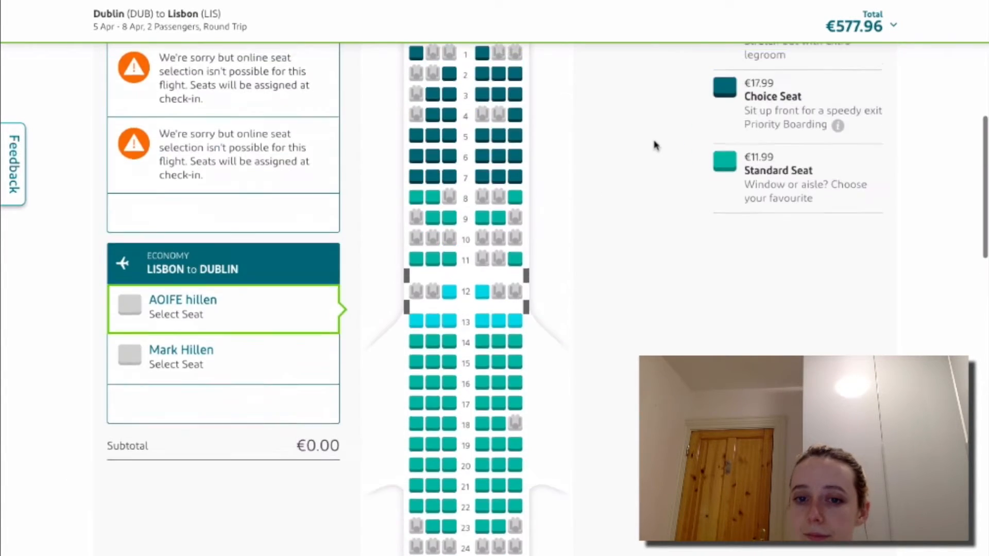
scroll(656, 146, up, 4)
scroll(655, 146, down, 3)
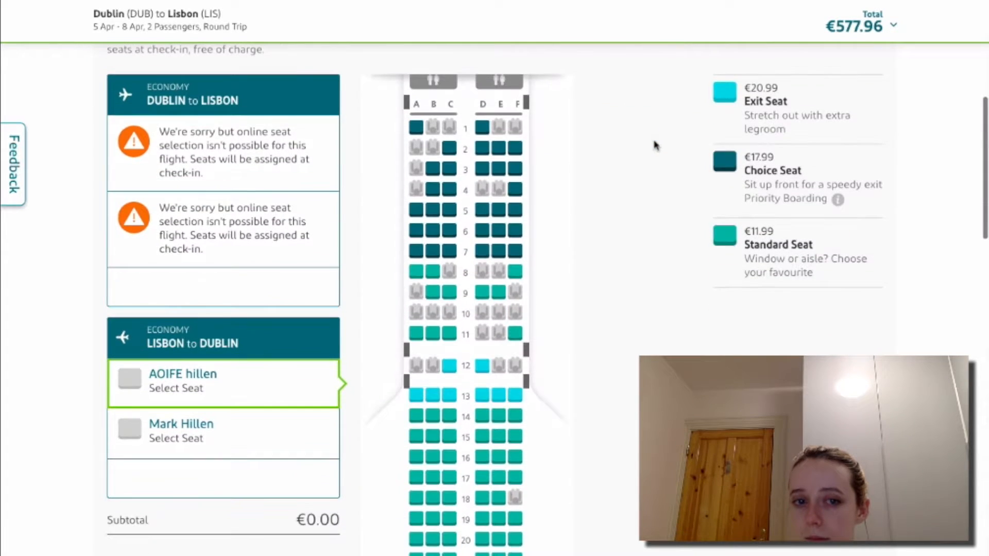
scroll(655, 146, down, 1)
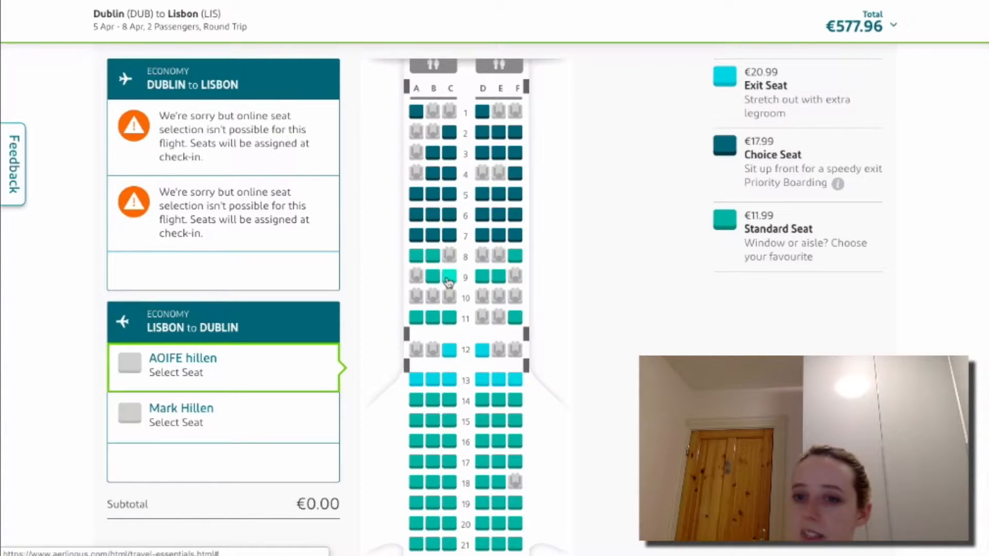
scroll(449, 285, up, 1)
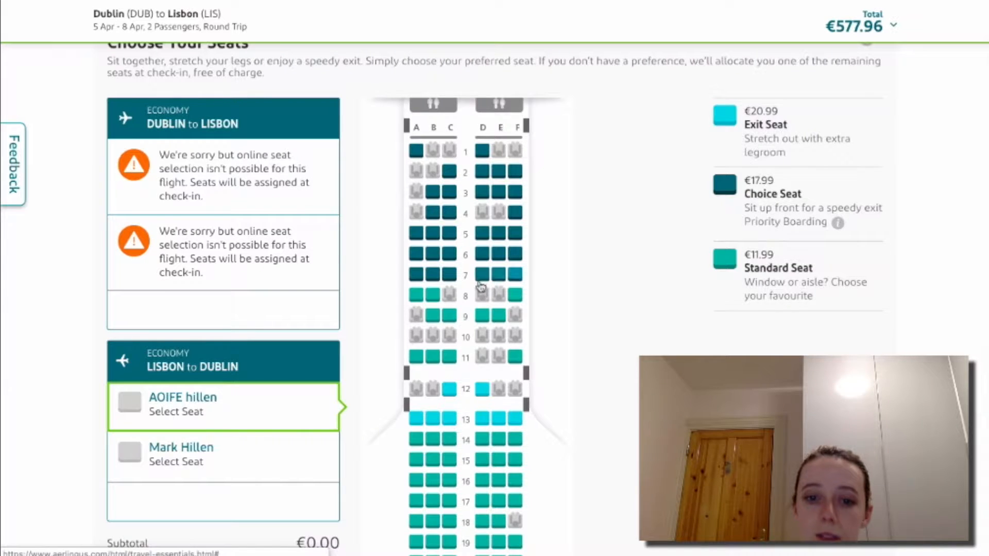
scroll(481, 283, up, 1)
scroll(481, 287, down, 4)
scroll(480, 287, down, 5)
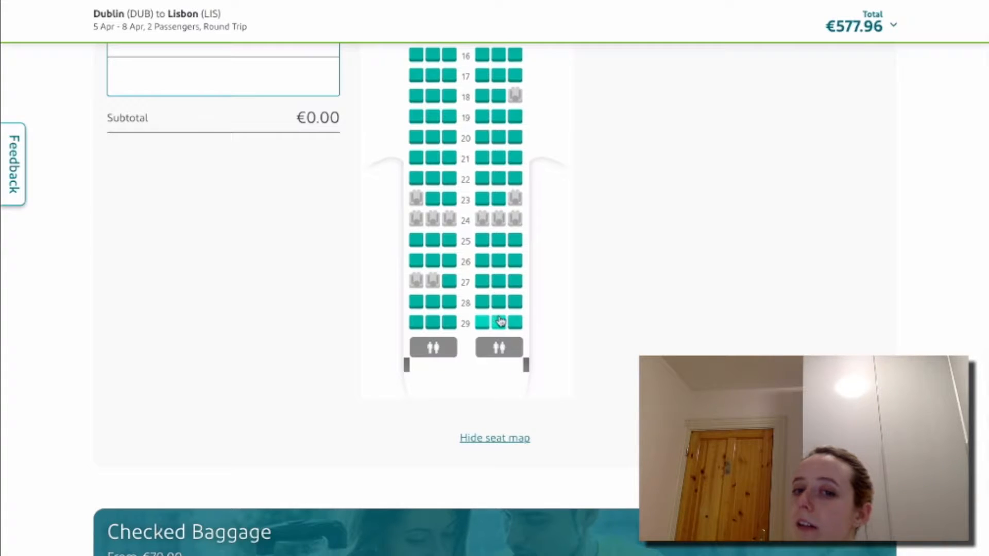
scroll(497, 329, up, 6)
scroll(502, 323, down, 2)
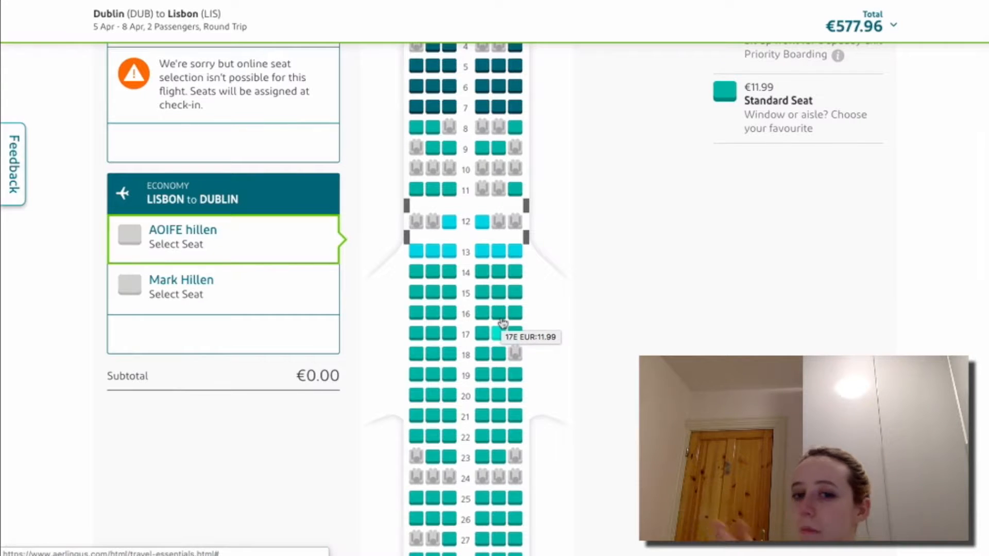
scroll(502, 324, down, 8)
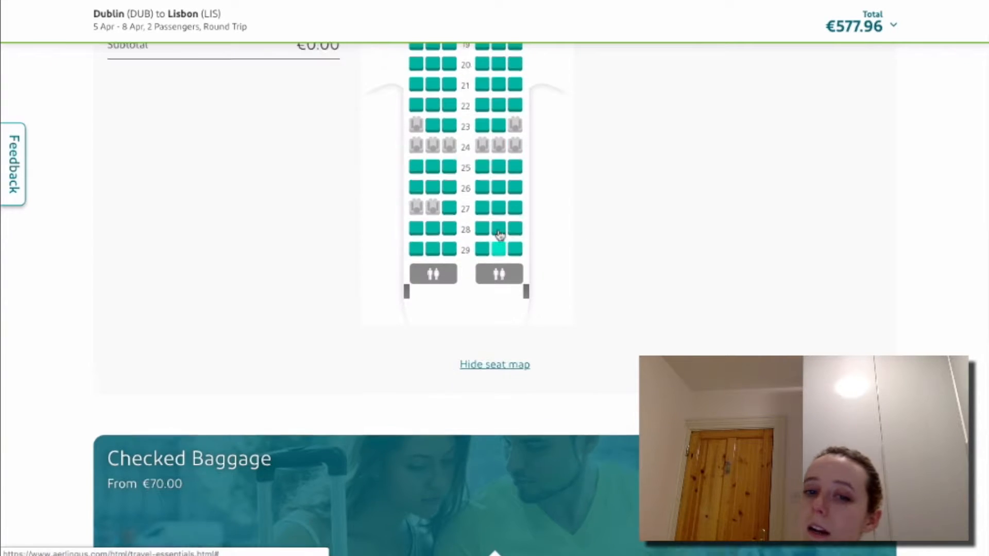
scroll(496, 236, up, 2)
scroll(496, 208, up, 3)
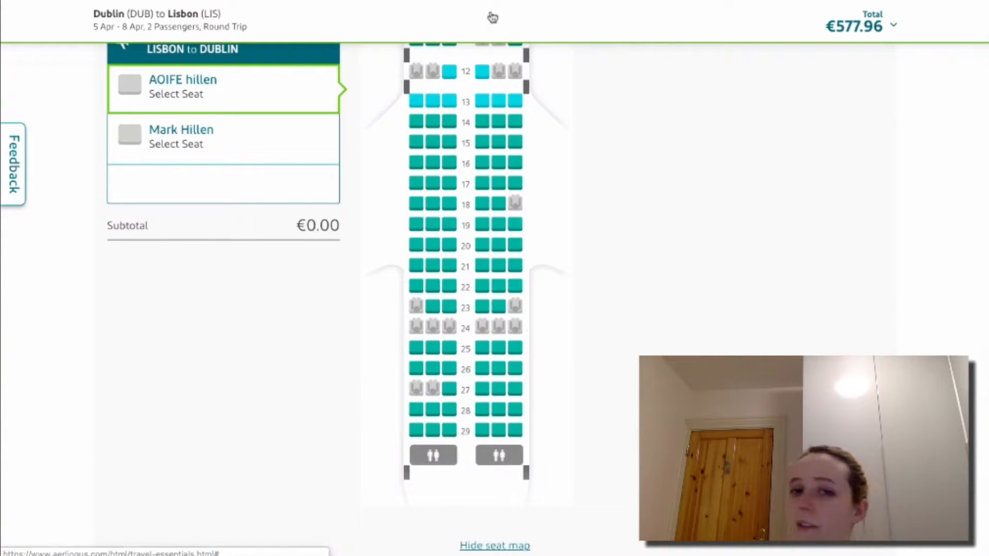
scroll(504, 202, up, 7)
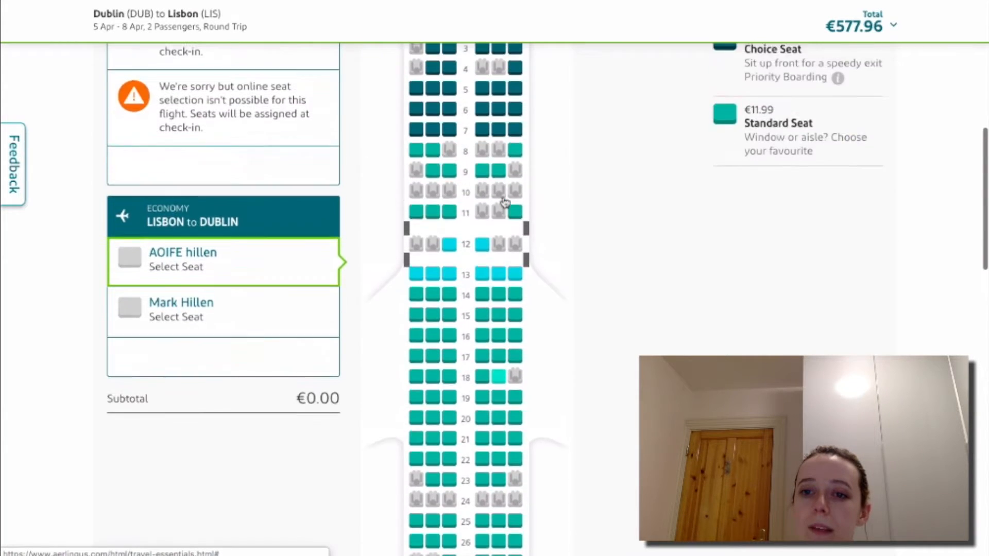
scroll(504, 200, up, 3)
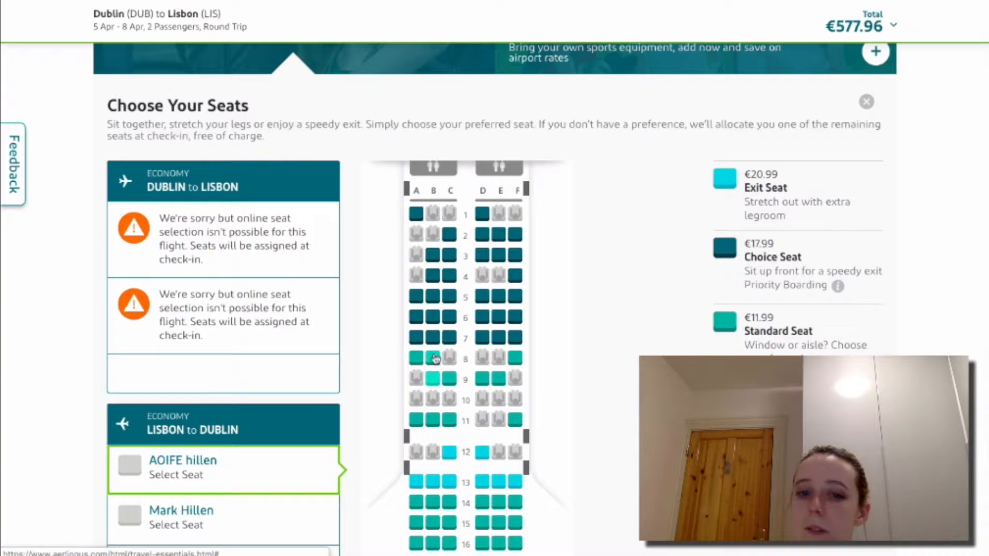
scroll(436, 379, down, 8)
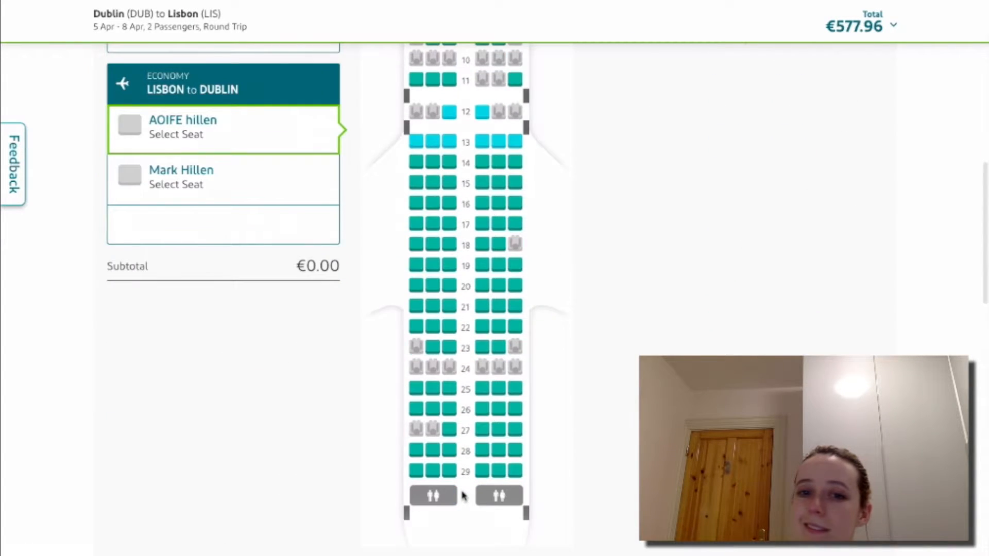
scroll(462, 495, up, 10)
scroll(463, 496, down, 2)
scroll(453, 412, up, 1)
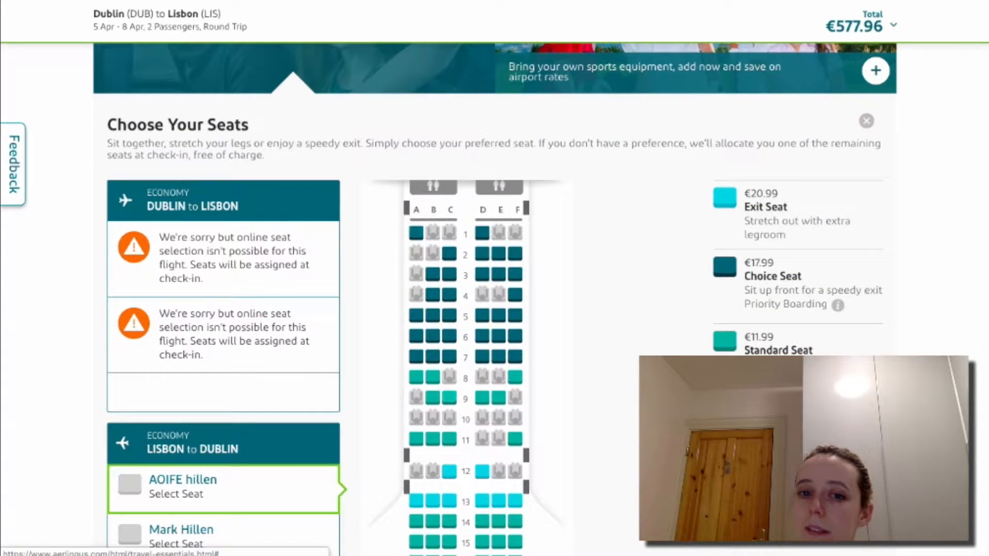
scroll(413, 257, down, 7)
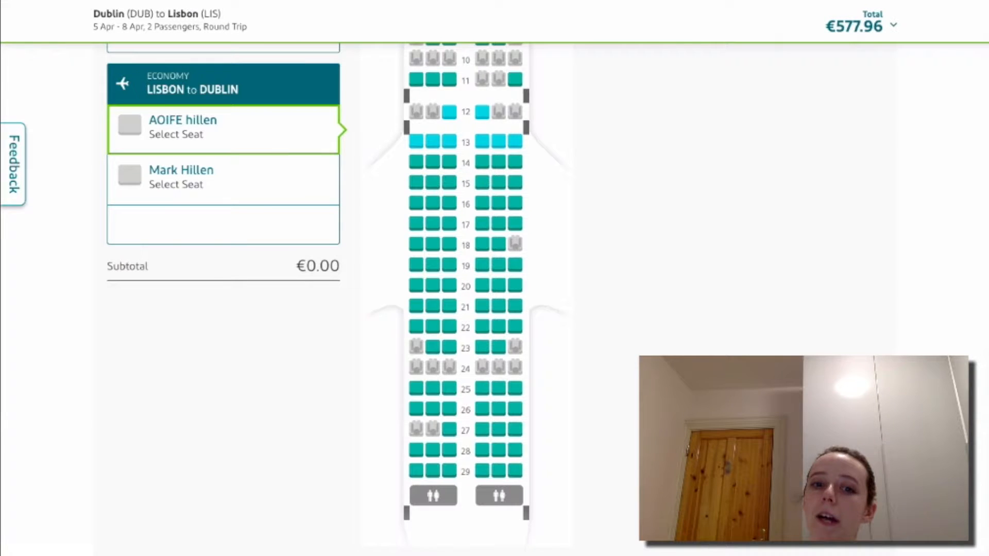
scroll(495, 278, up, 8)
scroll(495, 278, down, 2)
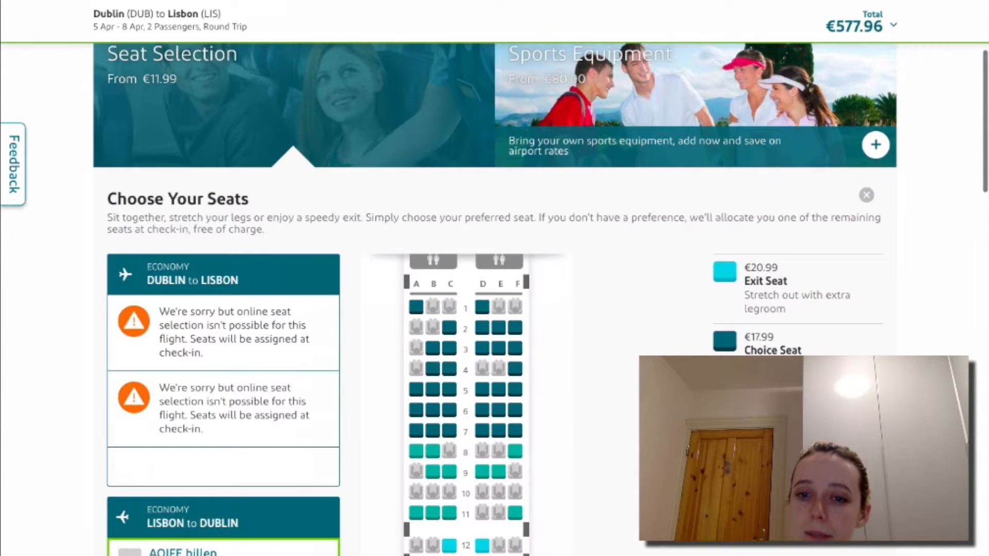
scroll(495, 278, down, 3)
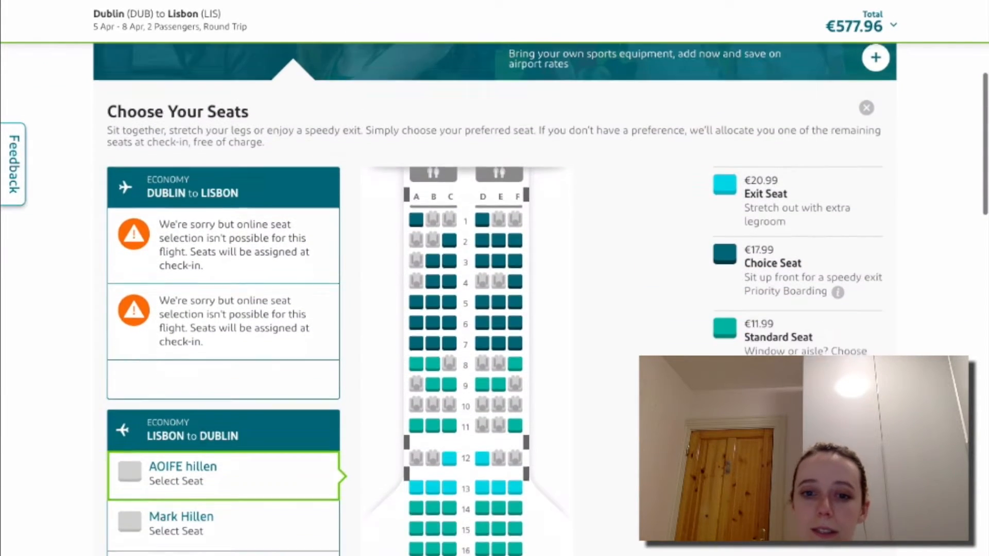
scroll(495, 278, down, 1)
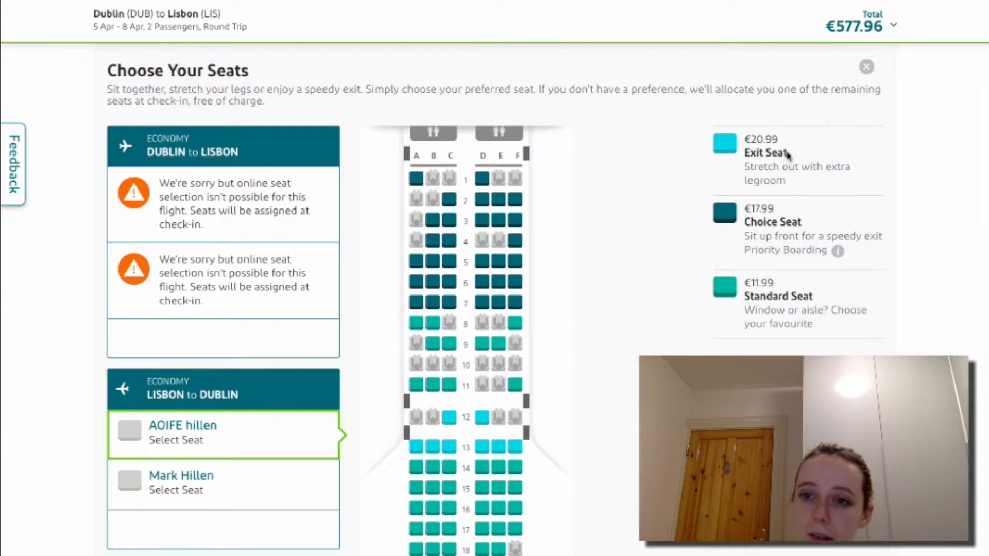
scroll(667, 255, down, 1)
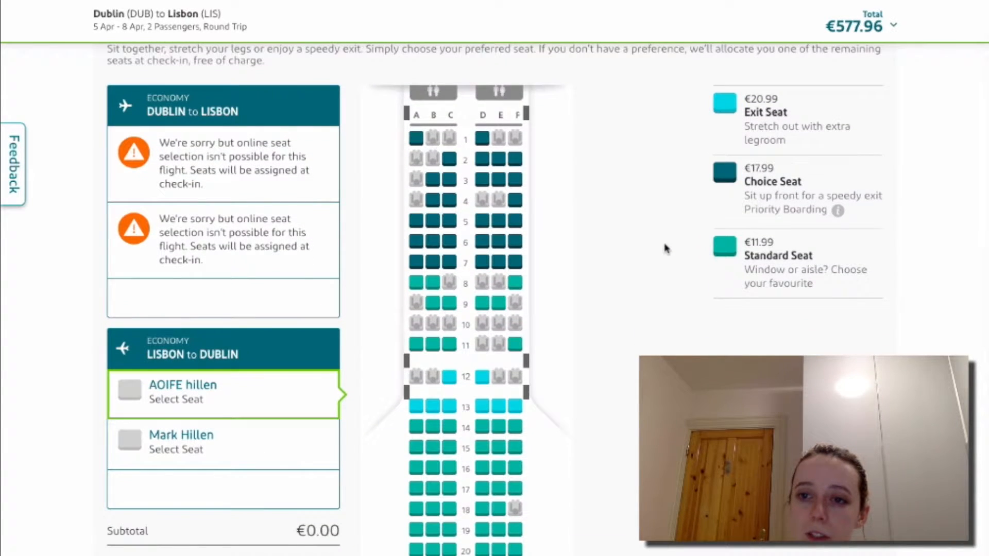
scroll(625, 248, down, 1)
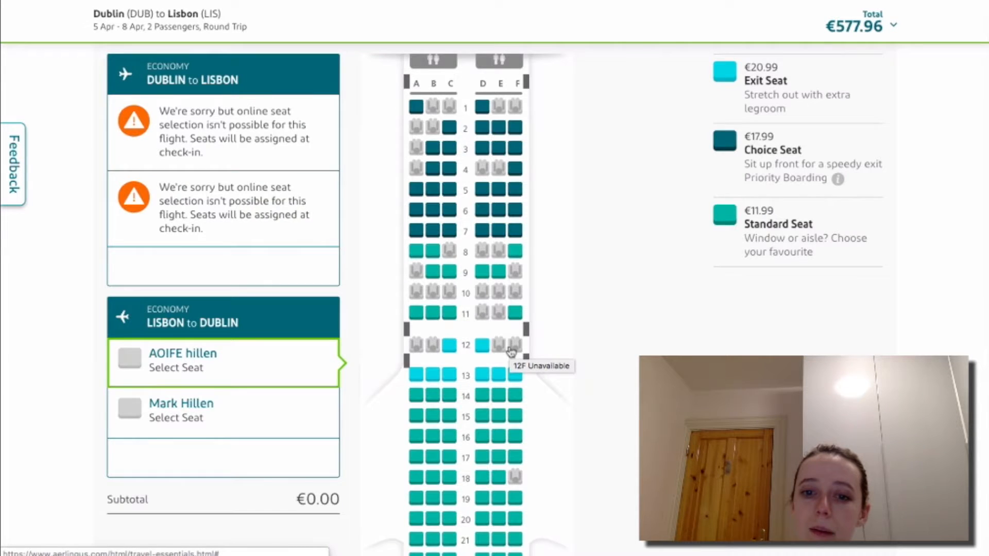
scroll(511, 352, down, 7)
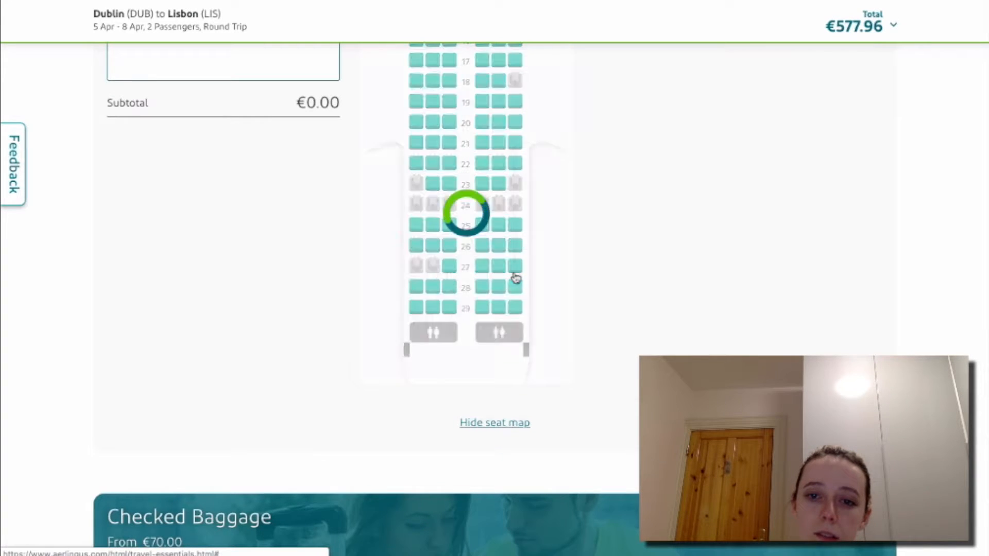
Swap the first passenger's return seat from 28F to 27F (€11.99), total €589.95.
click(515, 281)
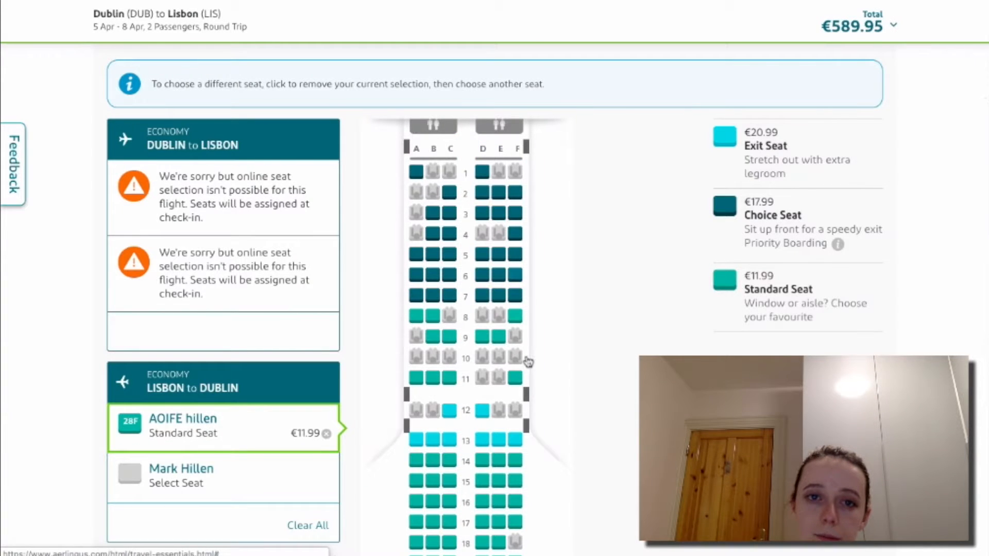
scroll(527, 361, down, 5)
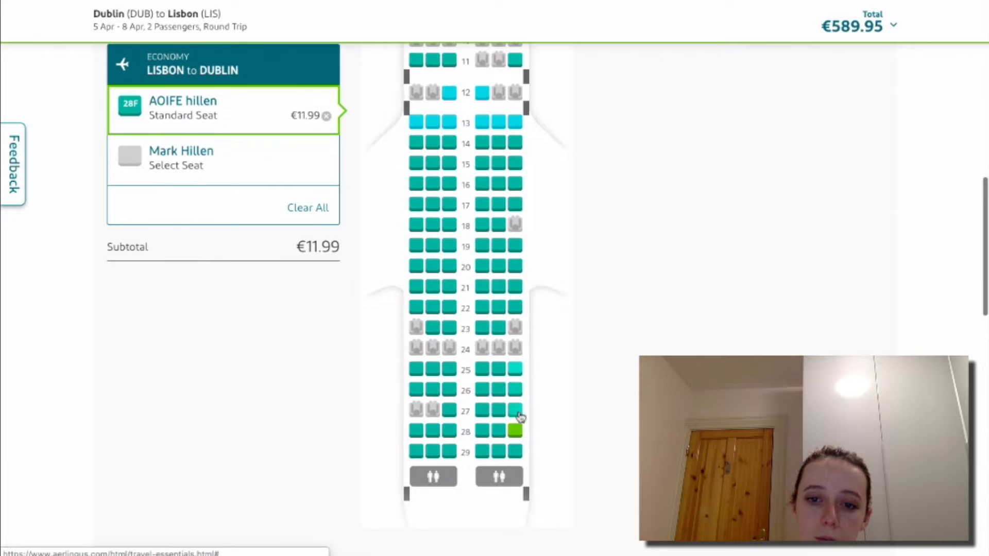
click(517, 432)
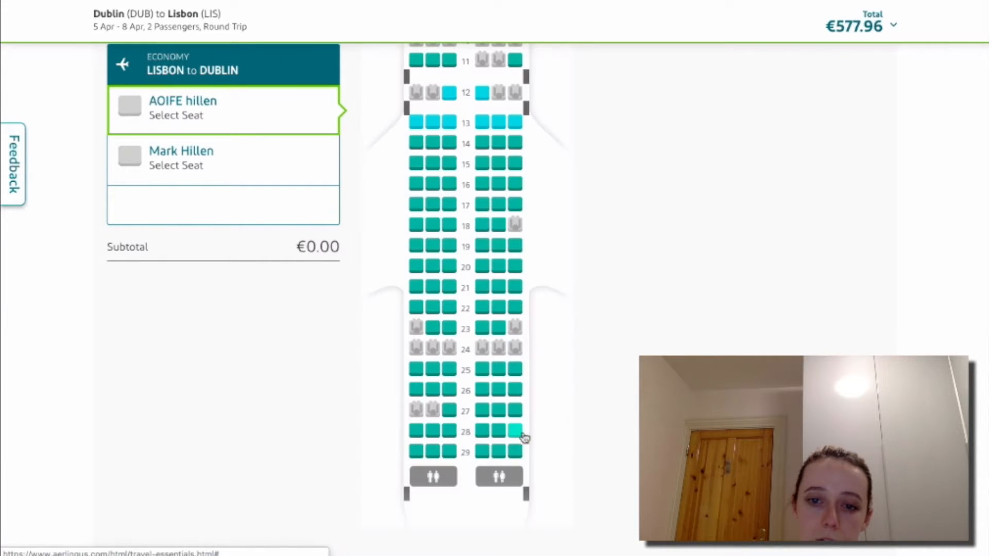
click(516, 412)
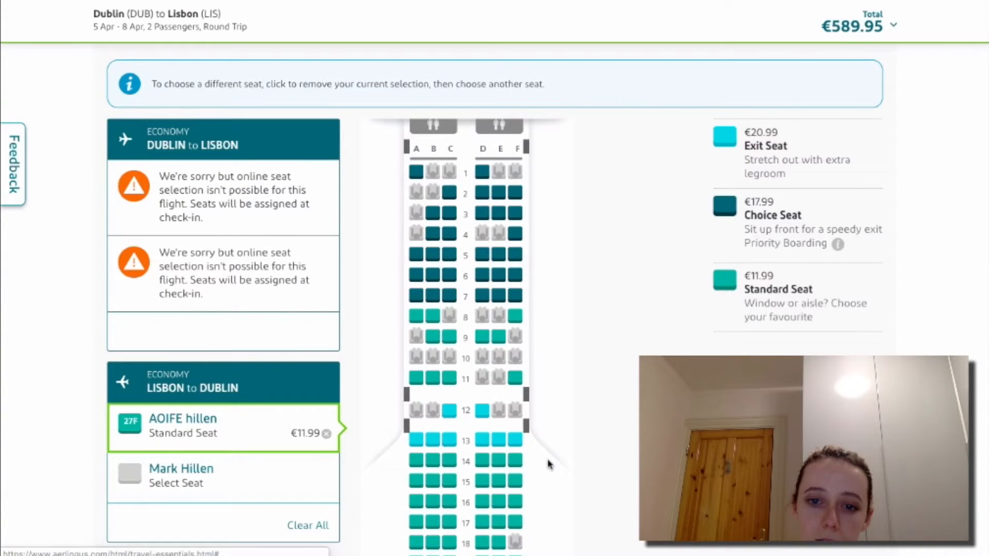
scroll(550, 463, down, 5)
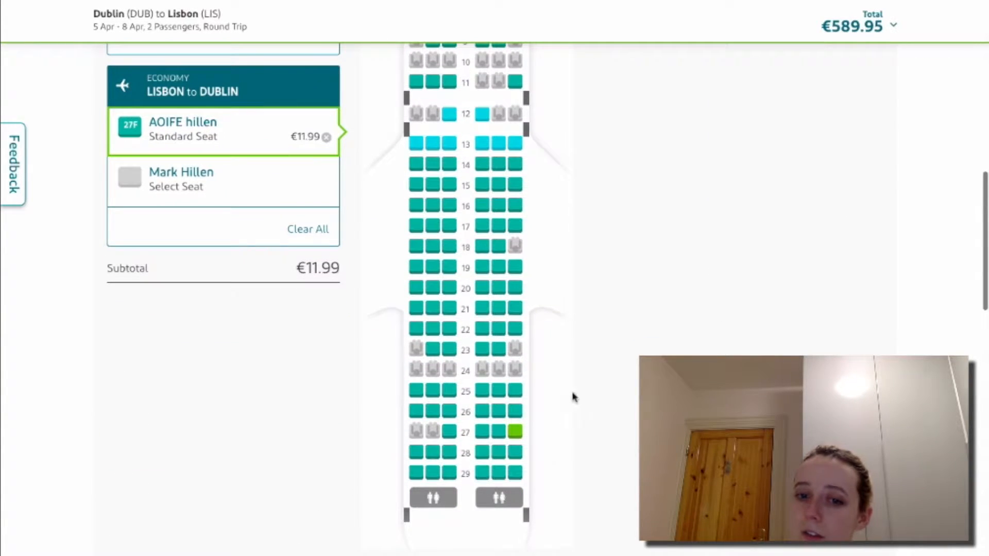
scroll(578, 383, up, 1)
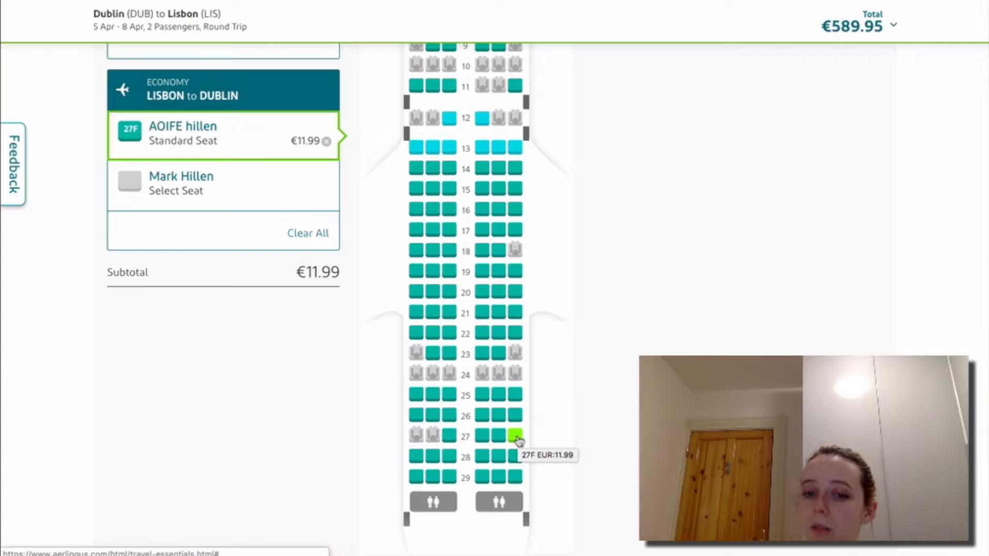
scroll(518, 441, up, 5)
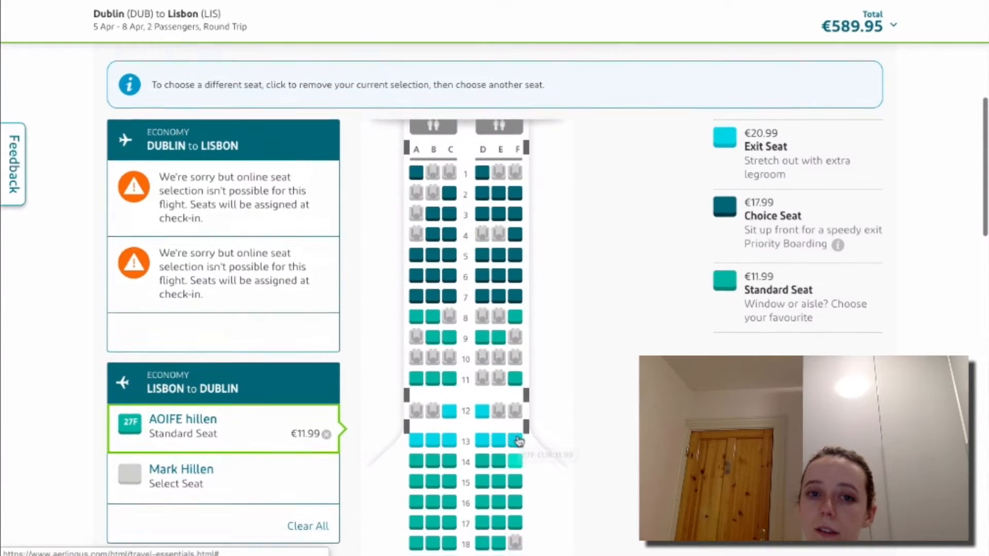
scroll(517, 440, down, 6)
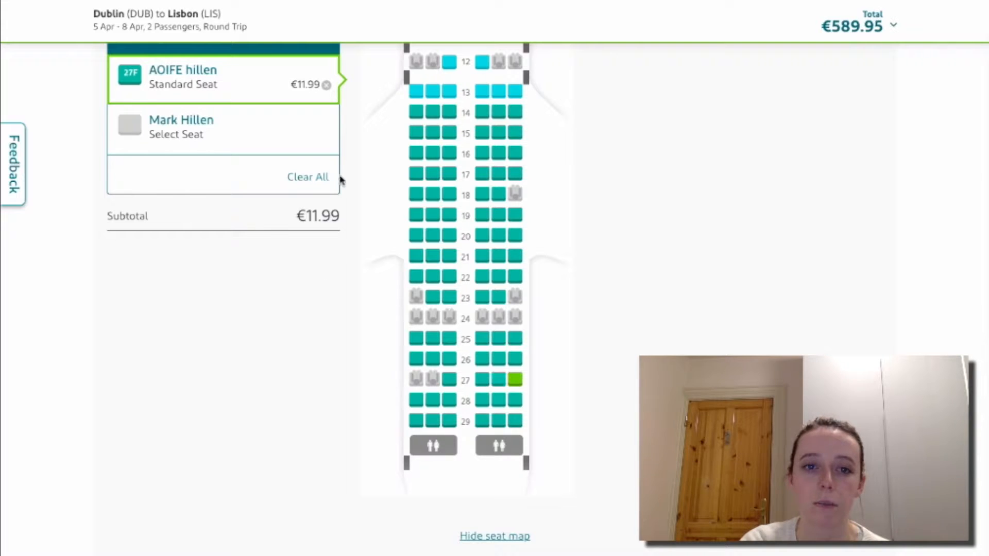
Give the second passenger return seat 27E, bringing the total to €601.94.
click(284, 126)
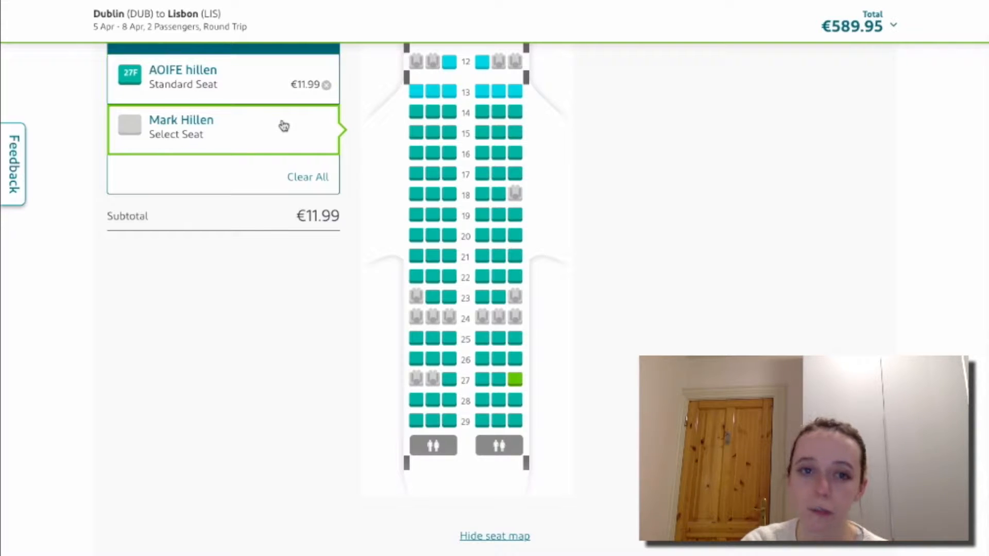
click(495, 380)
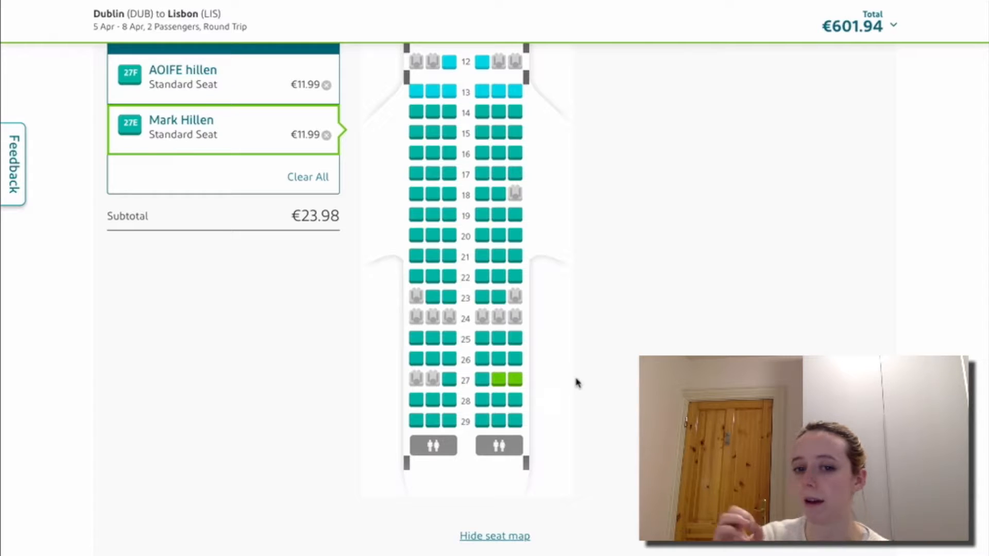
scroll(577, 383, up, 2)
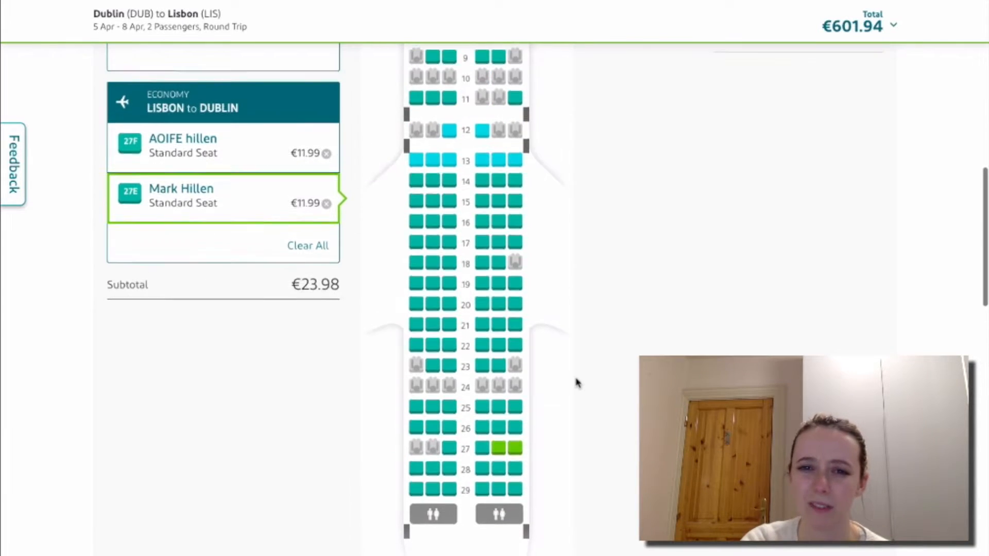
scroll(577, 383, up, 1)
scroll(576, 382, down, 1)
scroll(577, 383, up, 3)
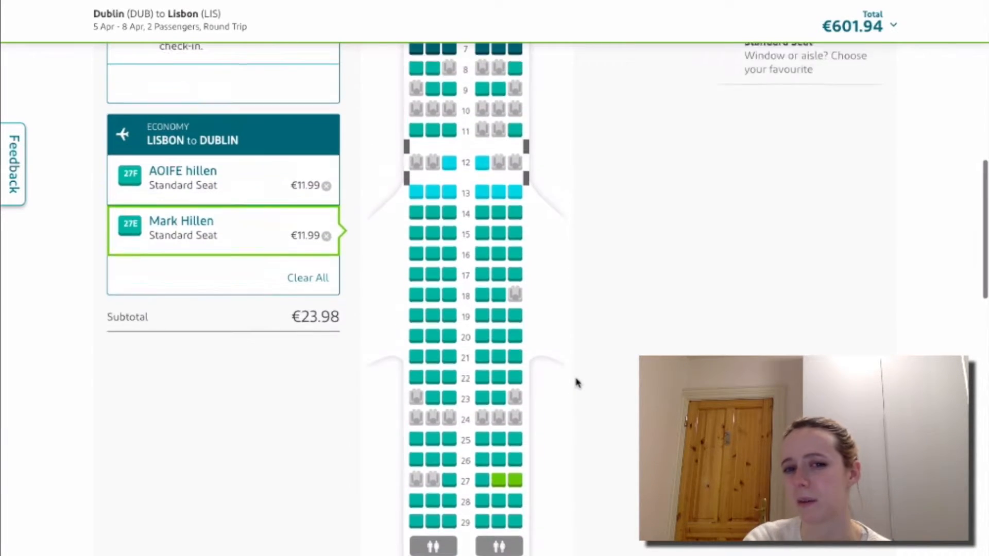
scroll(577, 383, up, 1)
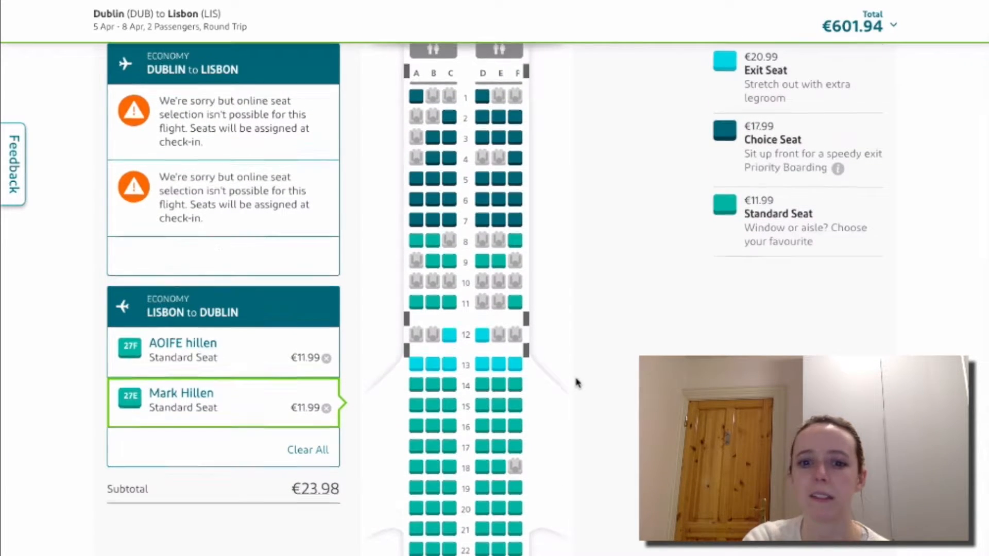
scroll(577, 383, down, 6)
scroll(577, 383, up, 4)
scroll(577, 382, up, 4)
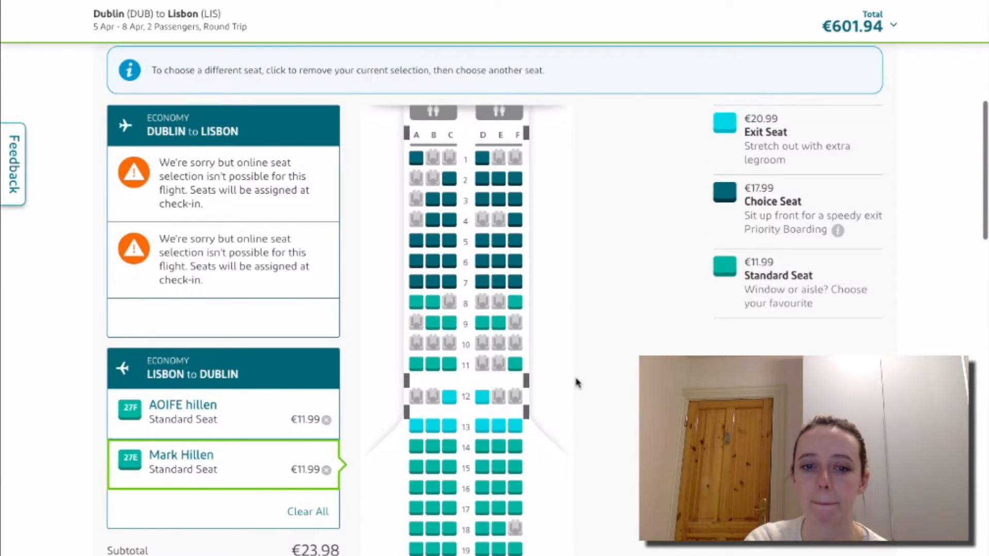
scroll(577, 382, down, 5)
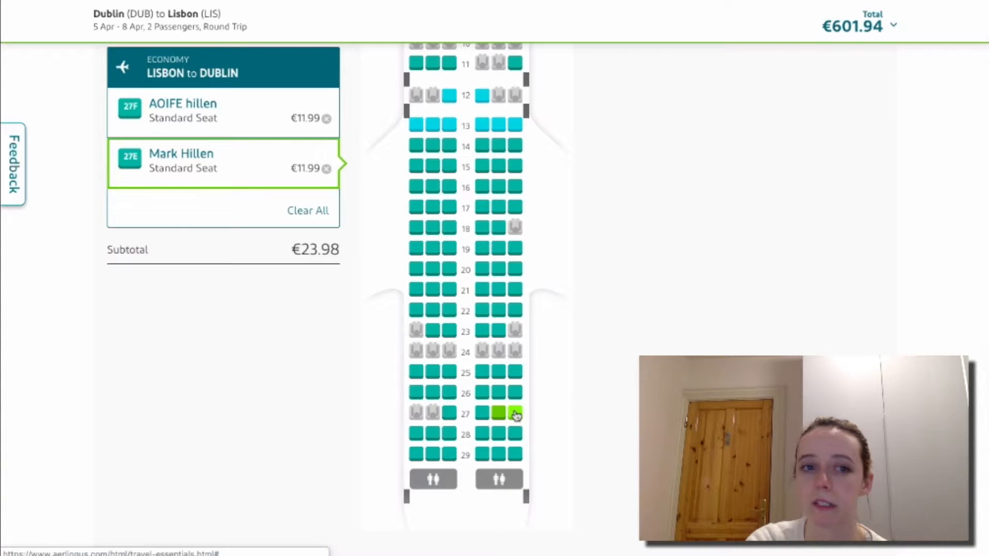
scroll(495, 299, up, 8)
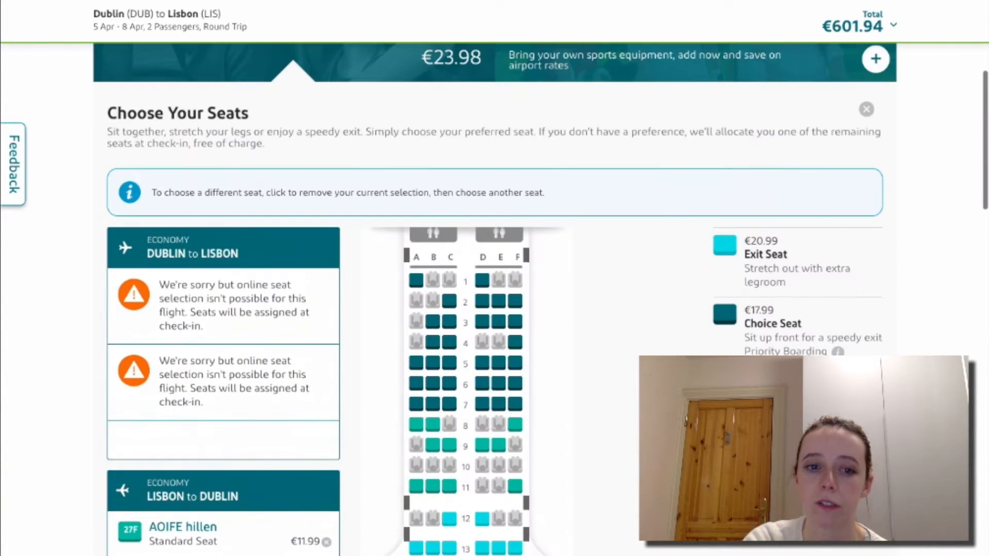
scroll(494, 298, down, 6)
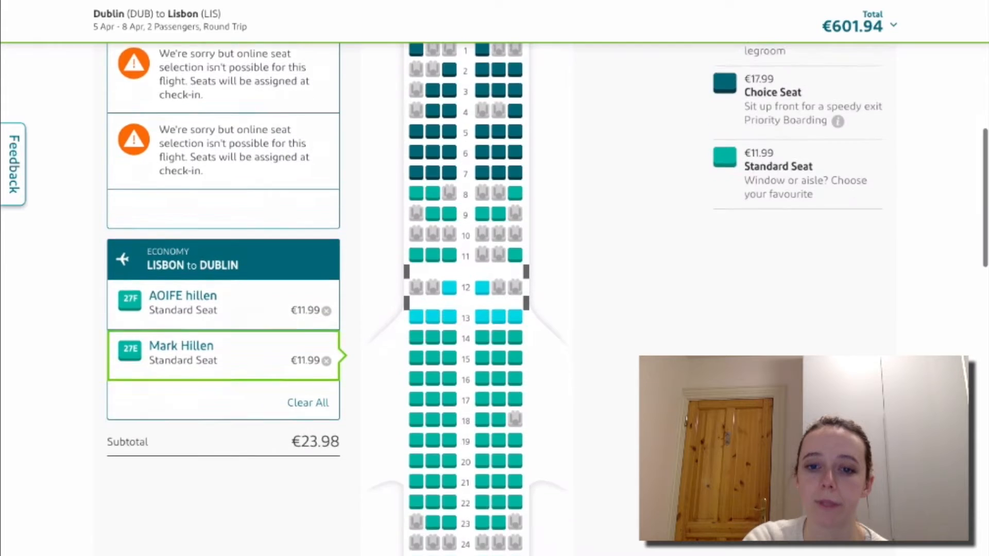
scroll(494, 299, down, 3)
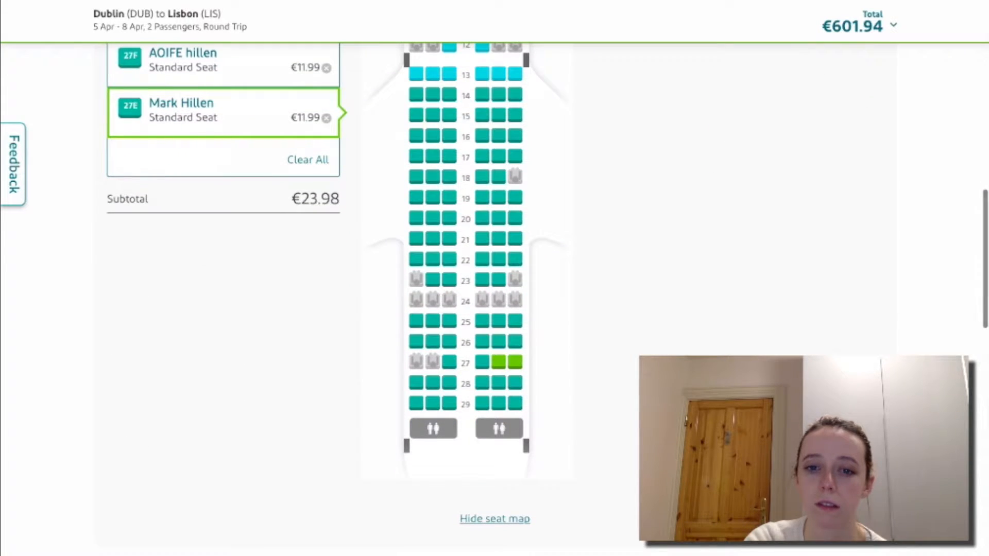
scroll(495, 299, down, 12)
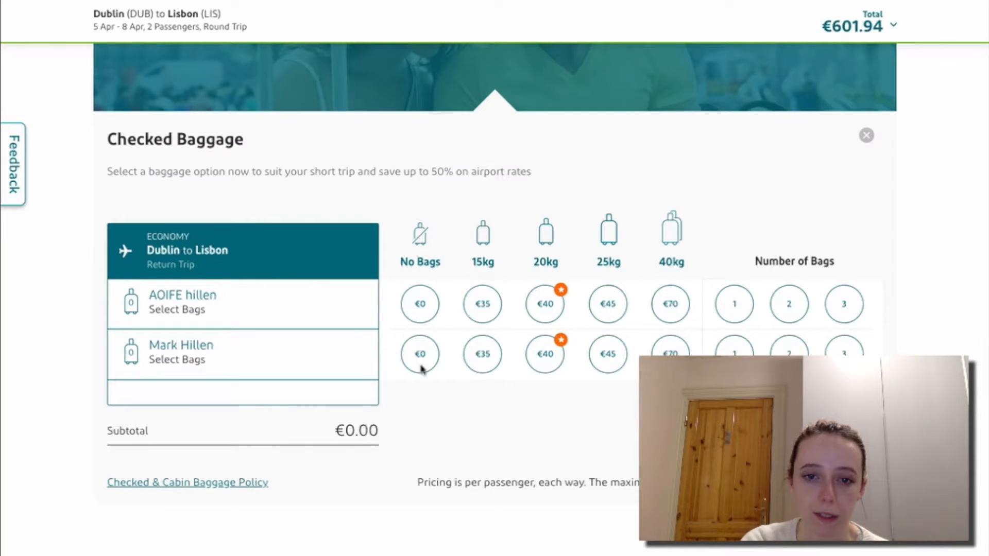
Select the €0 No Bags checked-baggage option for both passengers.
click(418, 318)
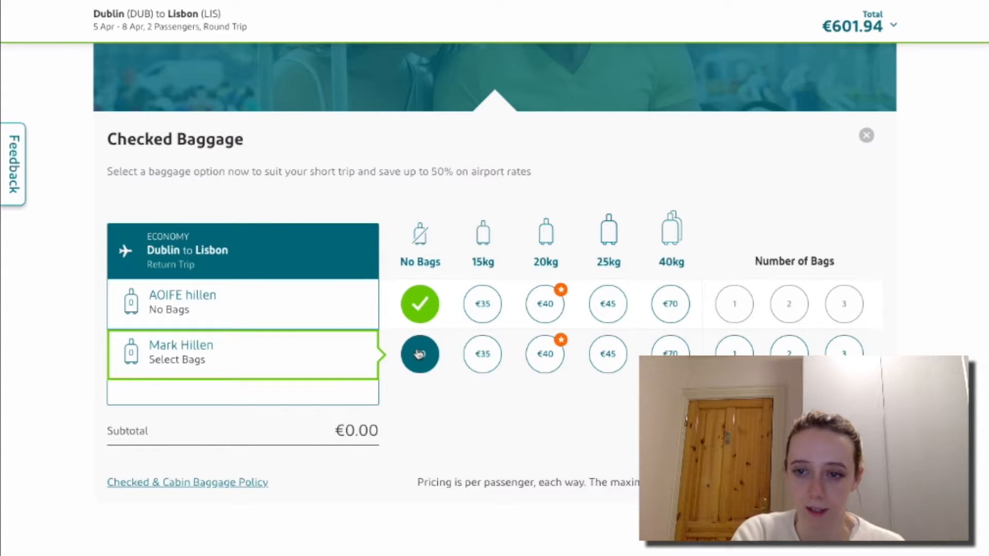
click(420, 353)
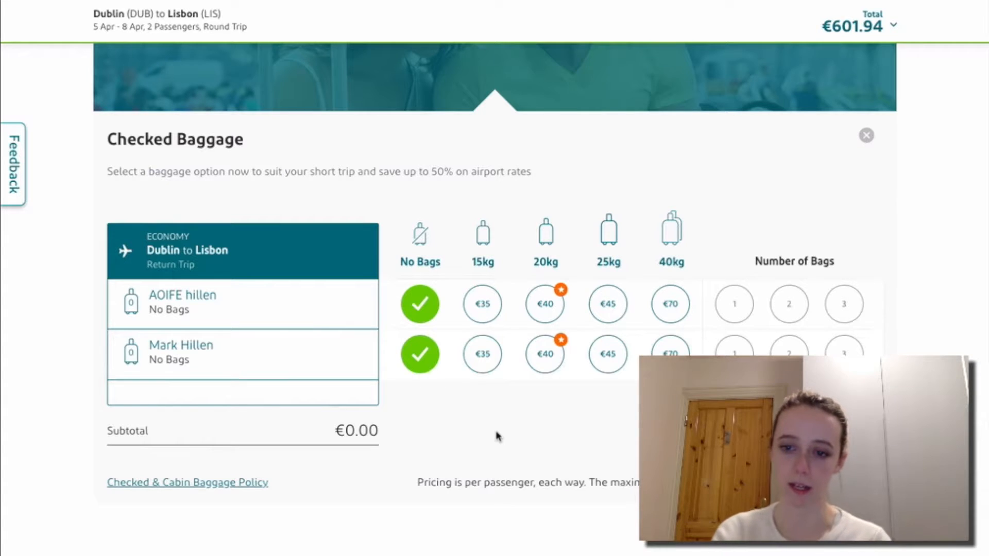
scroll(498, 437, down, 1)
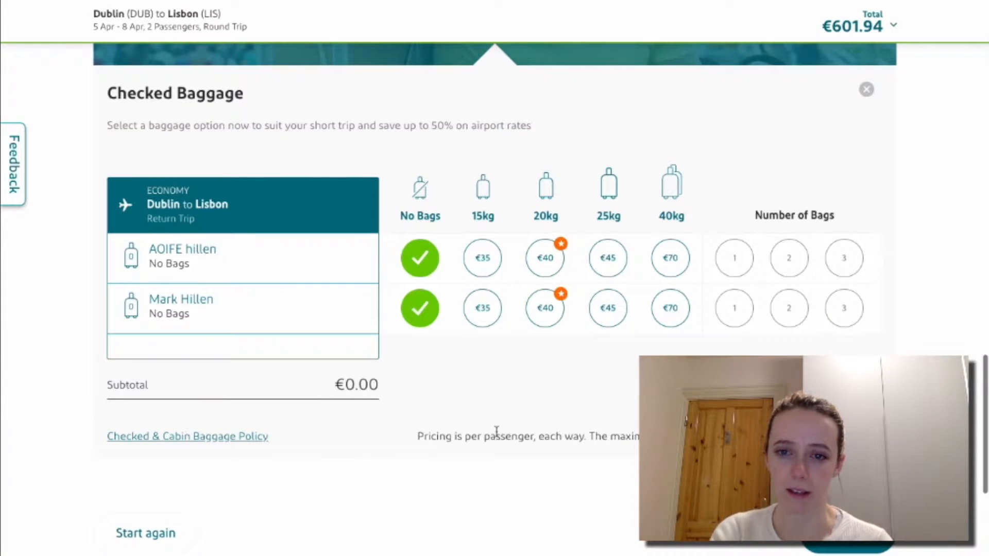
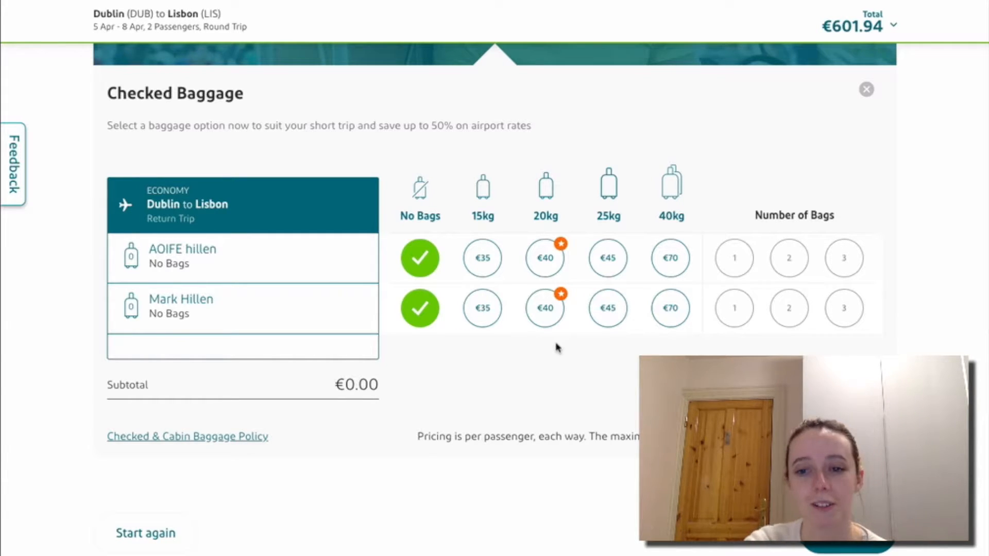
Expand the €601.94 total to show both flights, the €11.99 return seats 27E and 27F, and fees.
scroll(523, 379, down, 3)
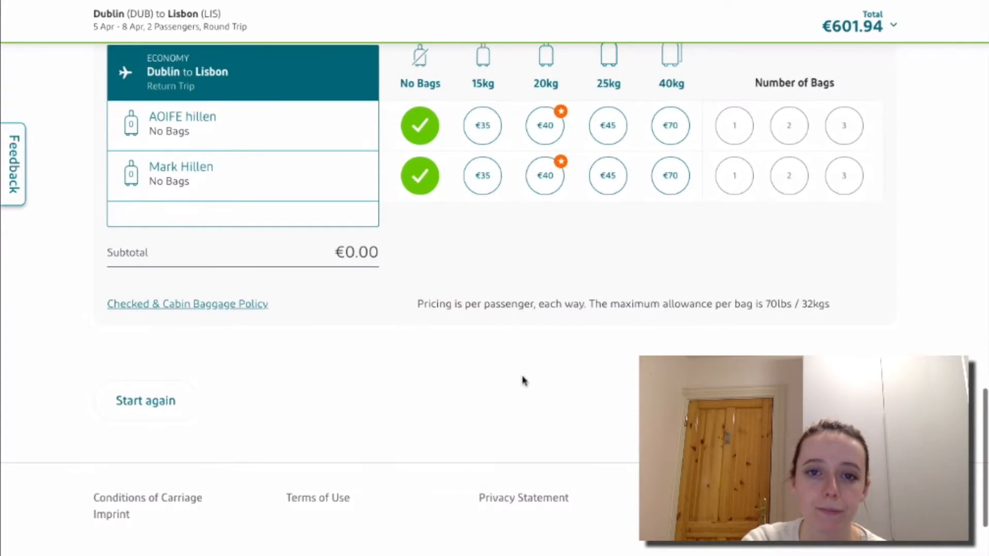
scroll(523, 381, up, 20)
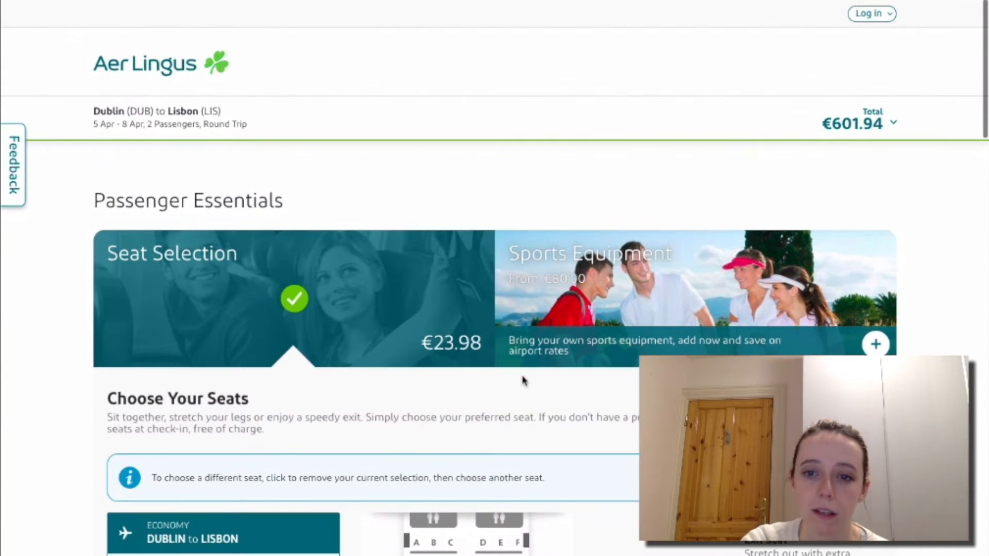
scroll(431, 436, down, 2)
scroll(431, 435, down, 14)
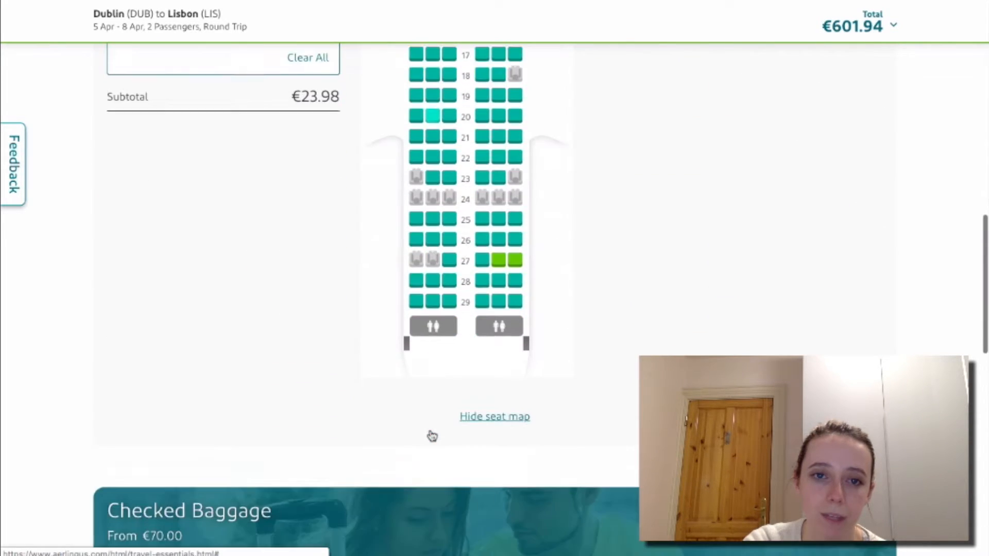
scroll(431, 434, up, 5)
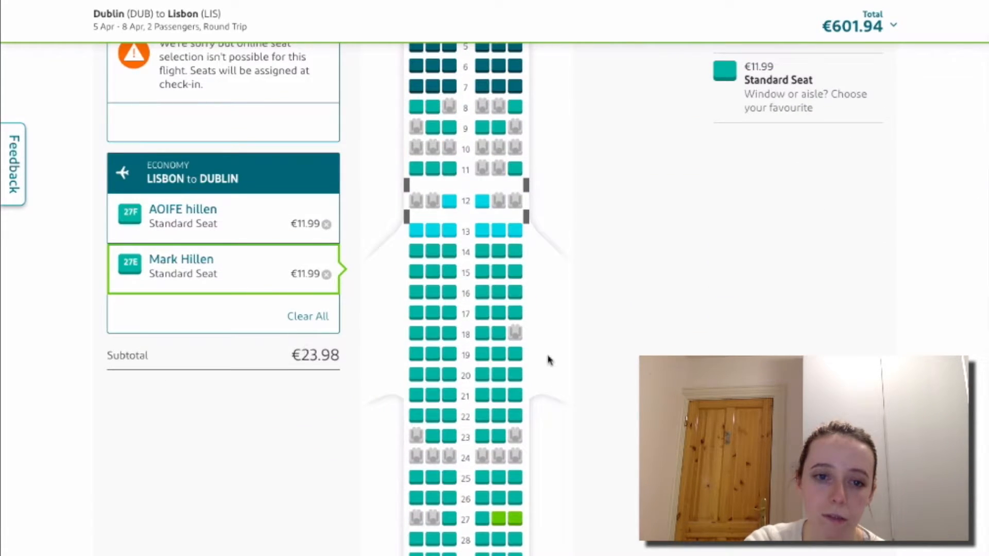
scroll(549, 359, down, 12)
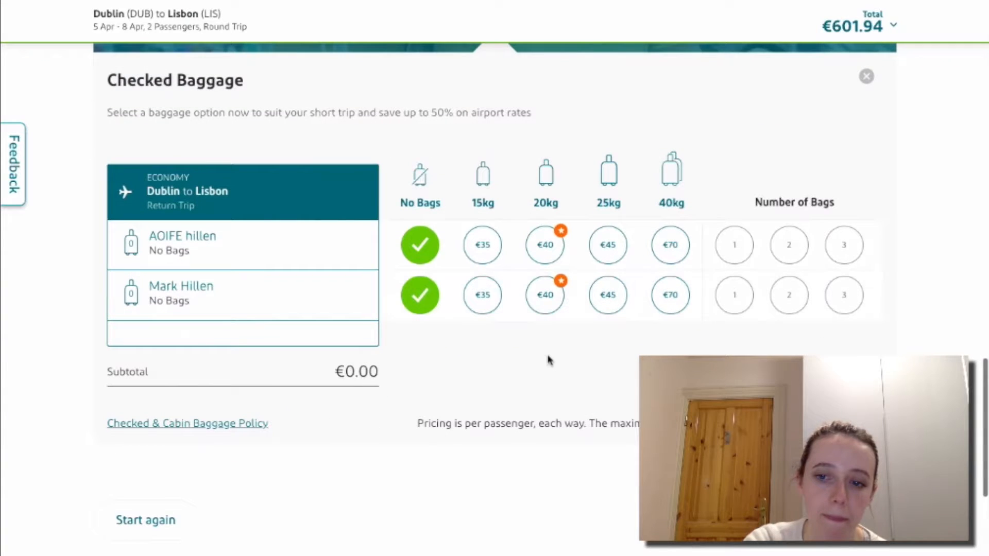
click(894, 26)
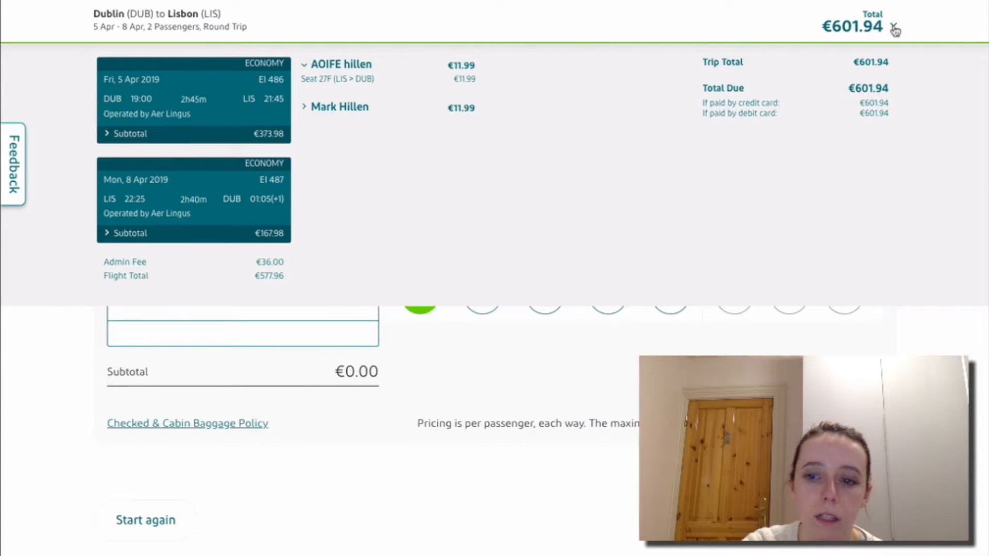
Collapse the €601.94 price breakdown to bring back the No Bags Checked Baggage options.
click(894, 29)
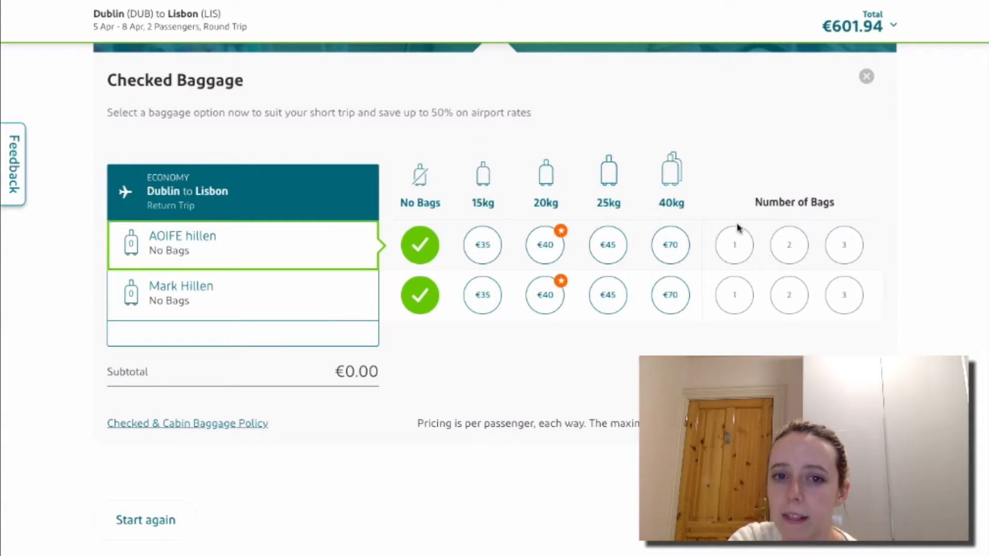
click(492, 243)
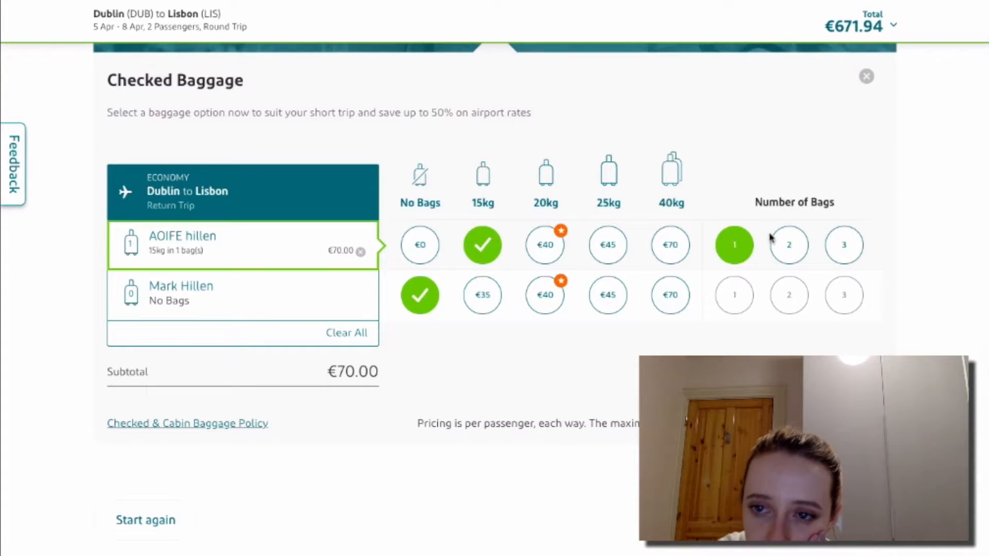
click(841, 249)
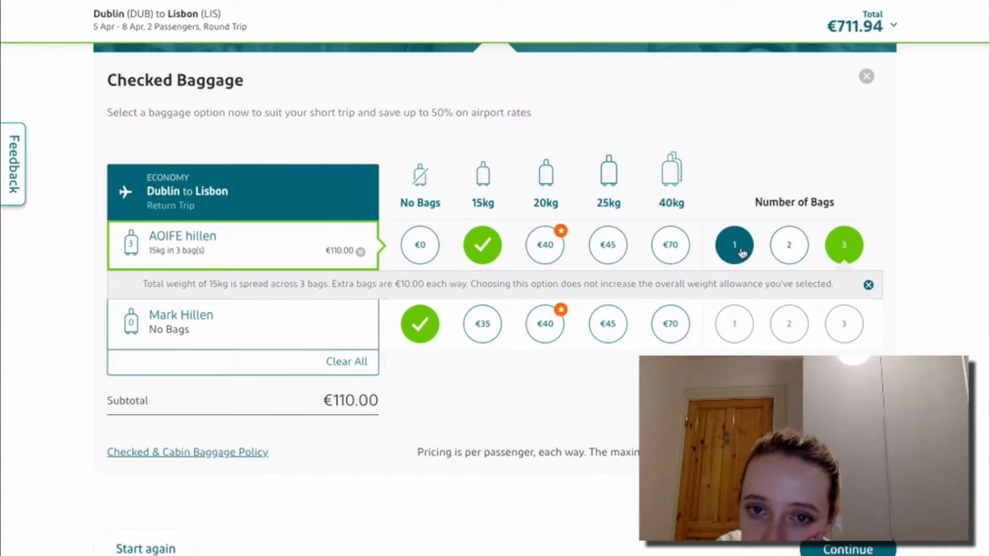
click(741, 252)
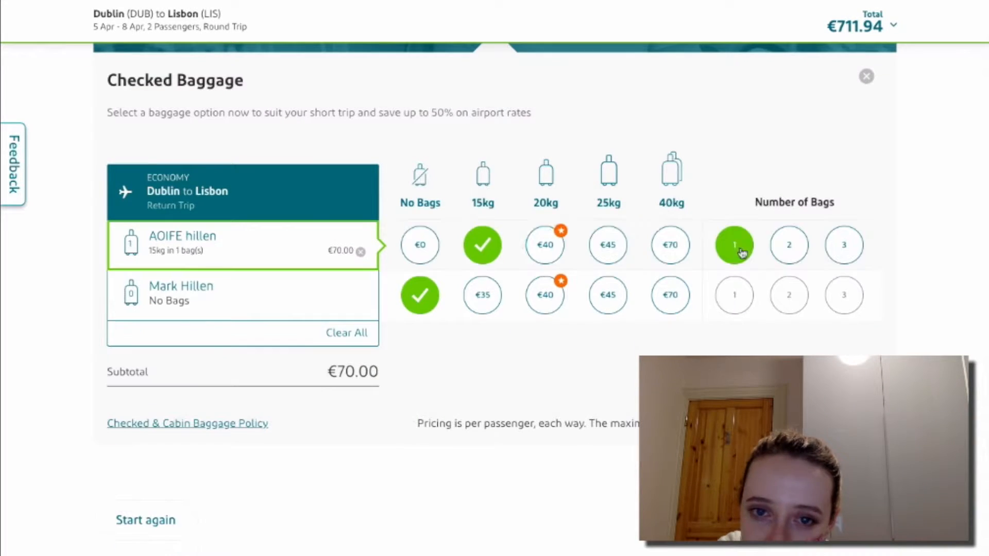
click(435, 255)
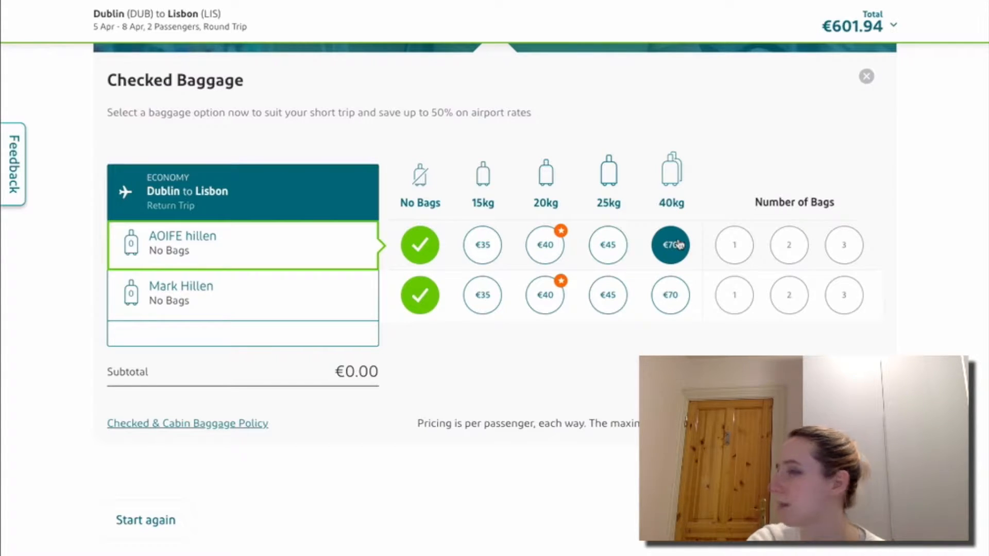
click(679, 245)
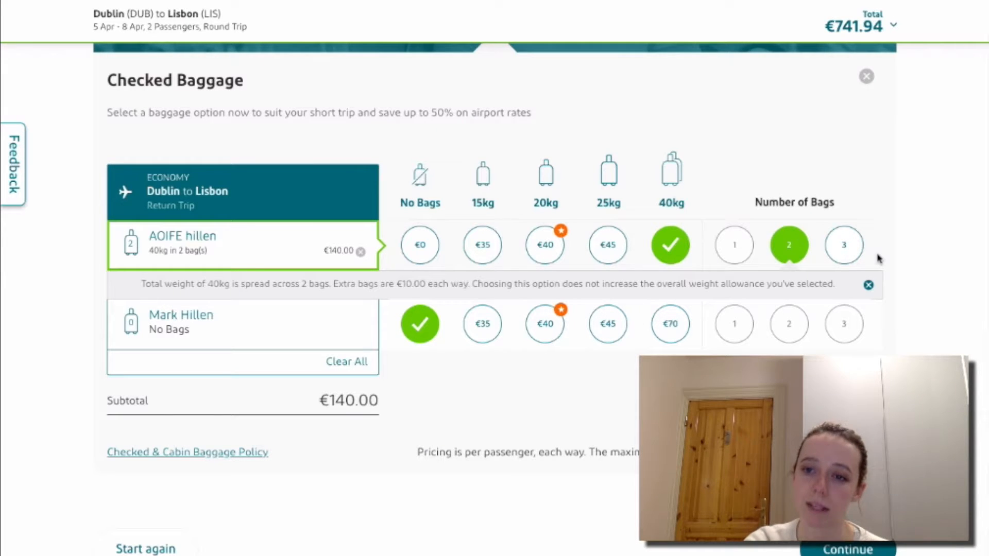
click(849, 255)
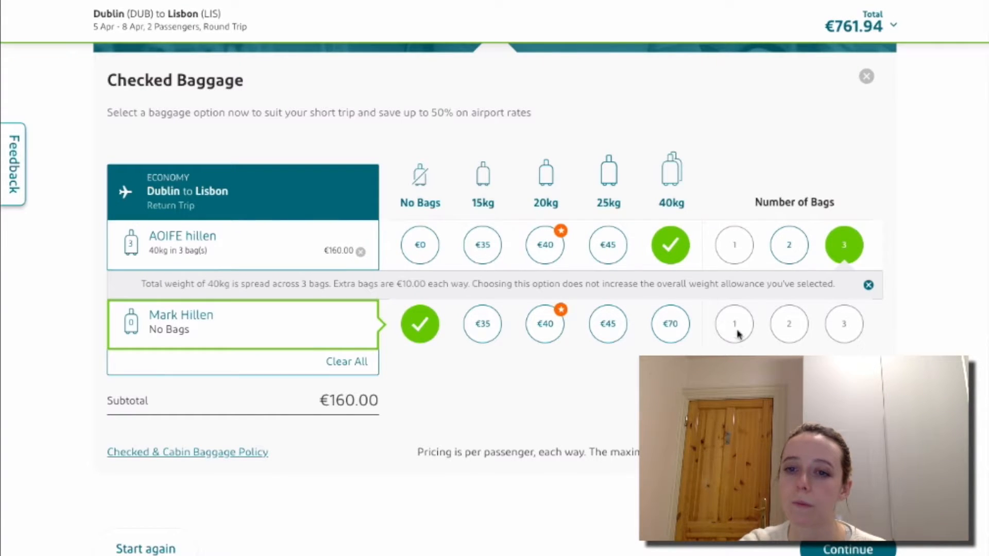
click(483, 246)
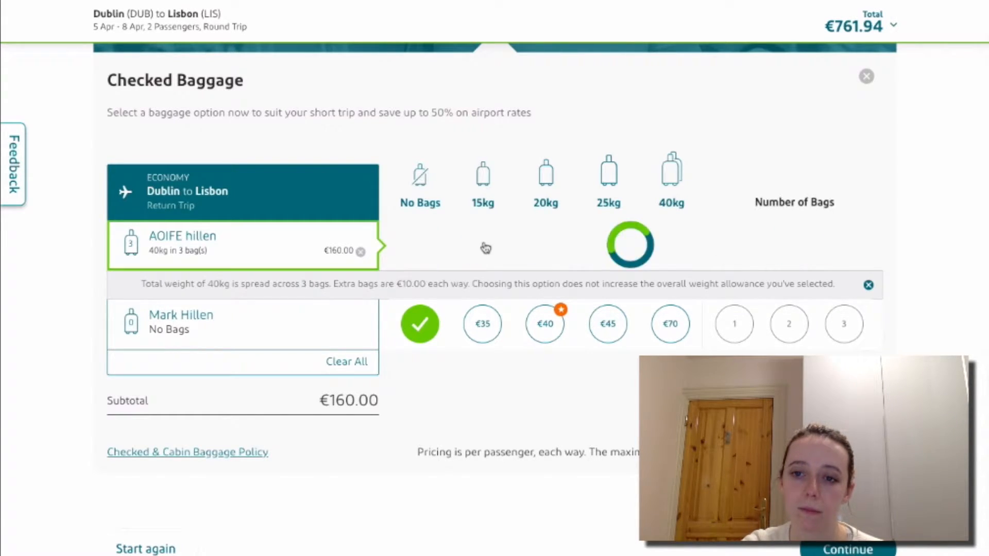
click(482, 293)
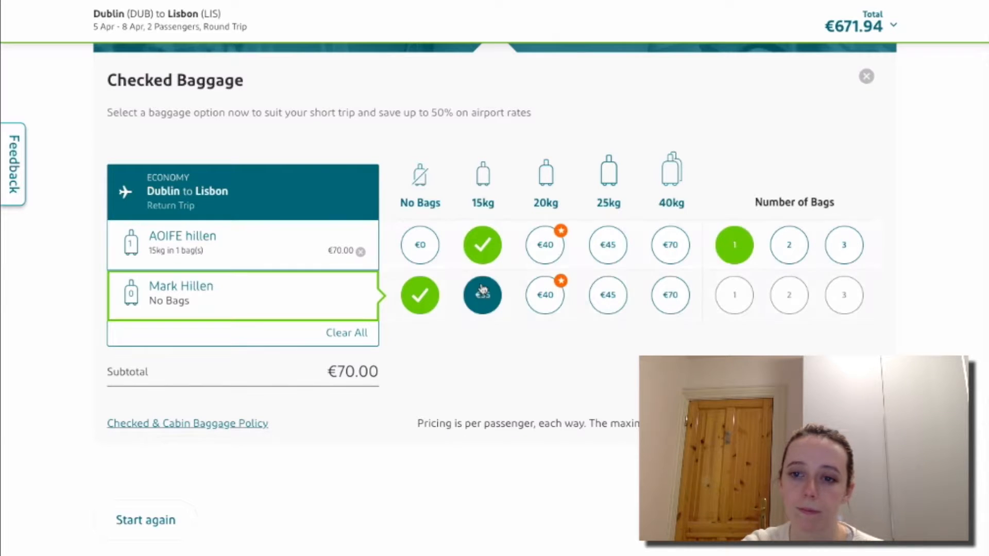
click(432, 247)
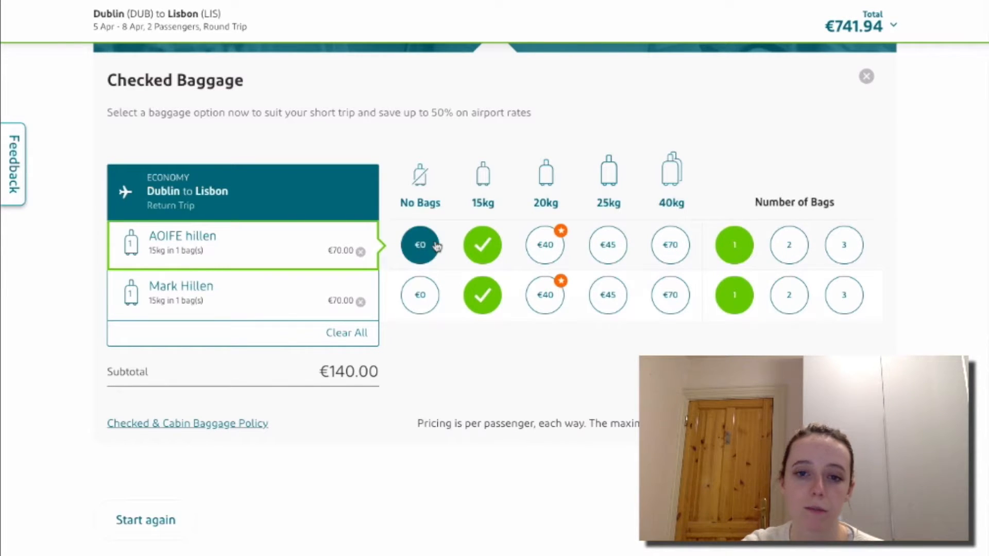
click(428, 297)
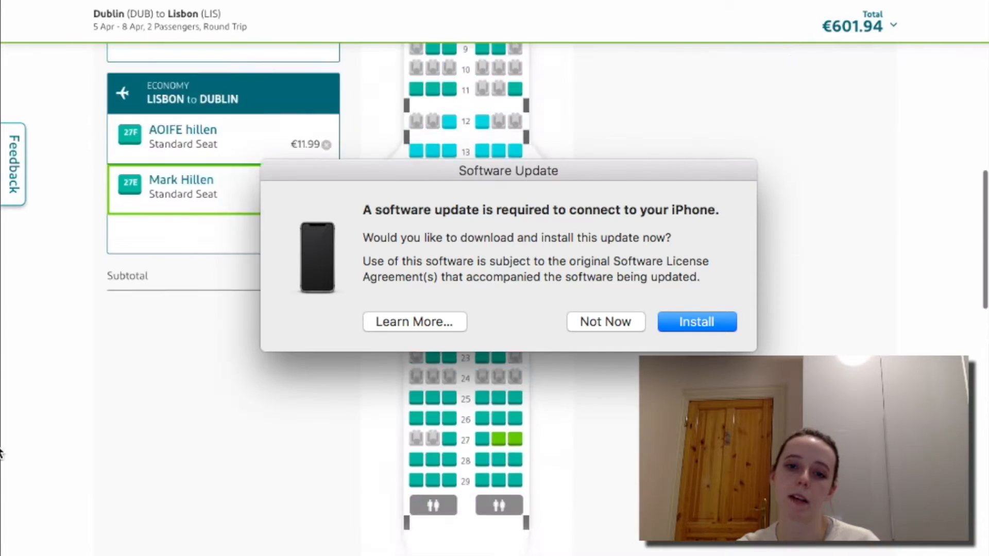
Decline the Software Update with Not Now, returning to return seats 27E and 27F.
scroll(79, 287, up, 10)
scroll(18, 420, down, 5)
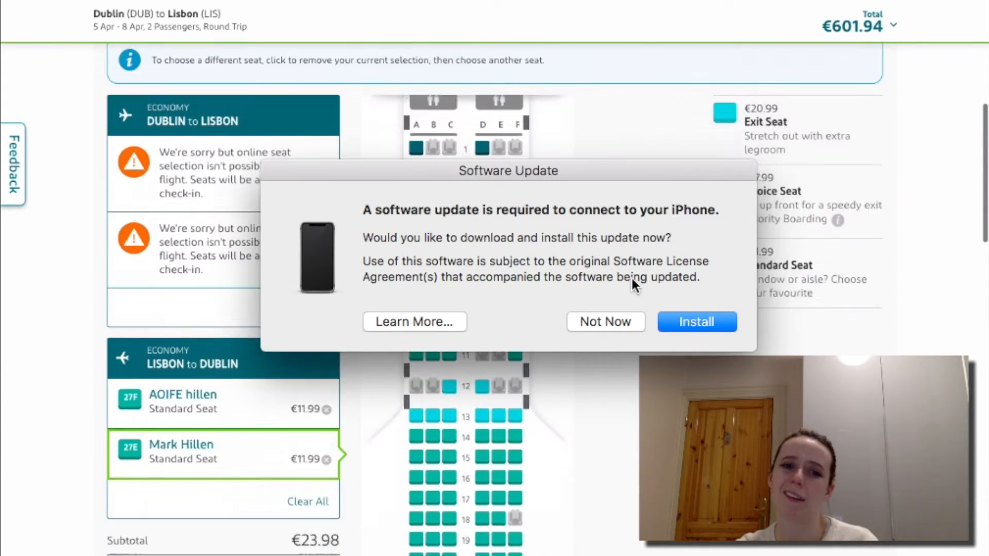
click(625, 322)
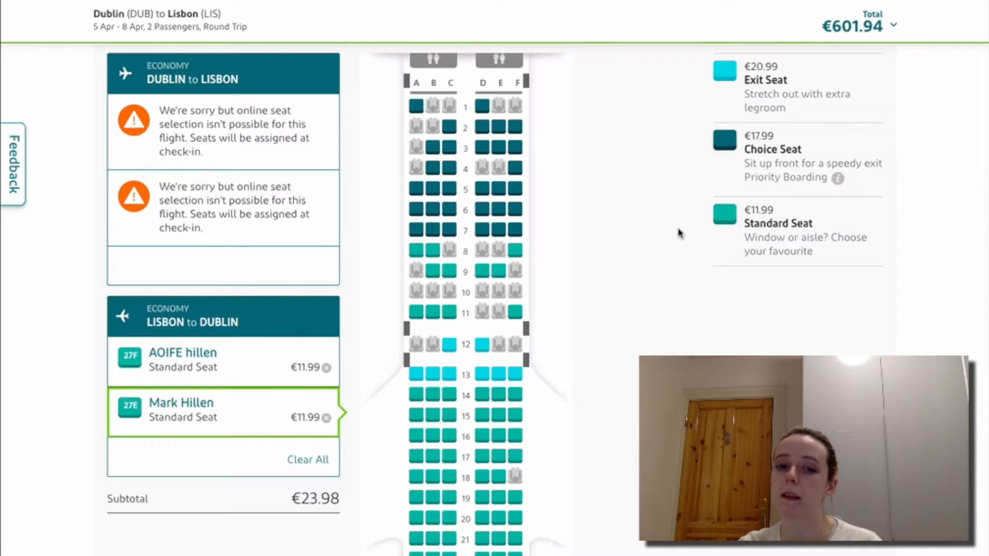
scroll(519, 476, down, 5)
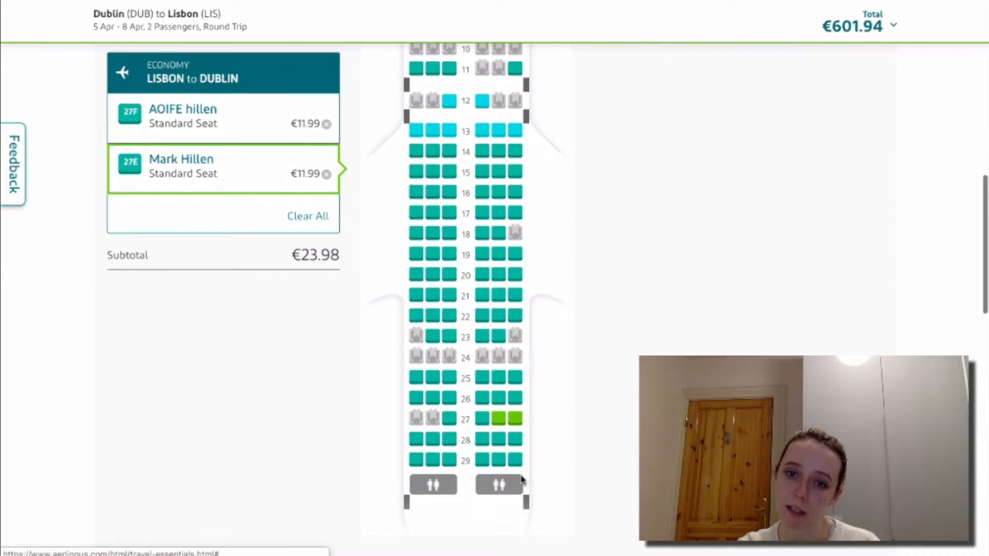
scroll(602, 329, up, 12)
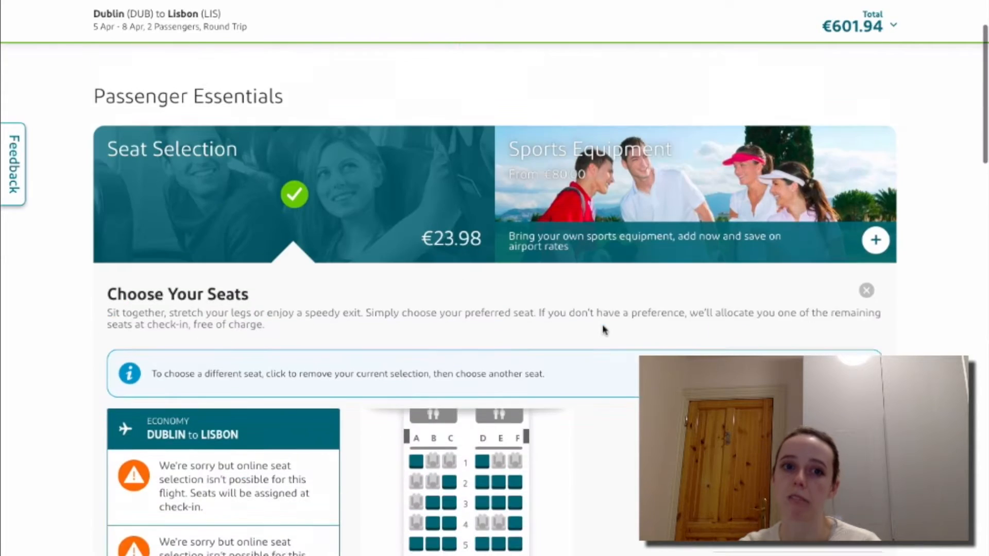
scroll(604, 330, up, 2)
scroll(604, 329, down, 7)
scroll(604, 330, down, 7)
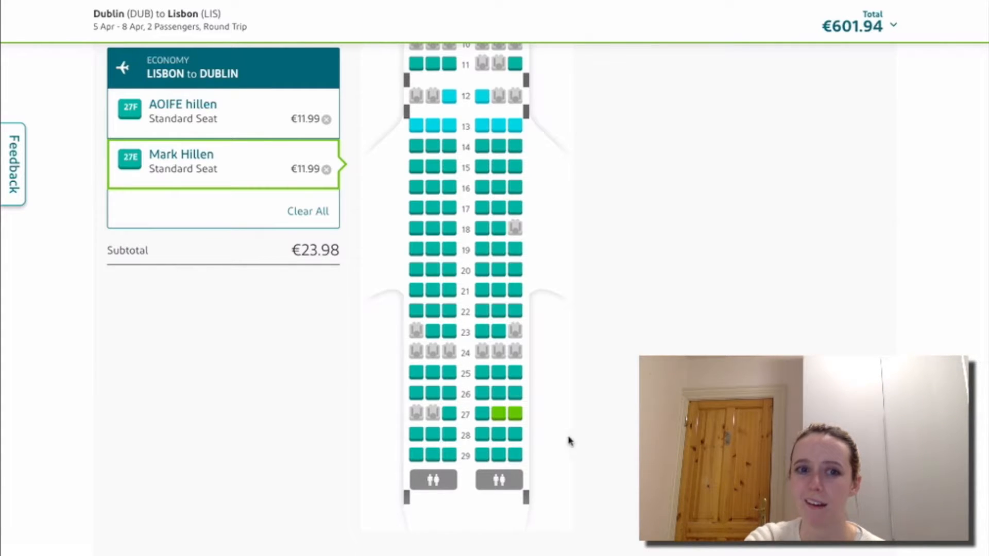
click(228, 131)
scroll(230, 135, up, 2)
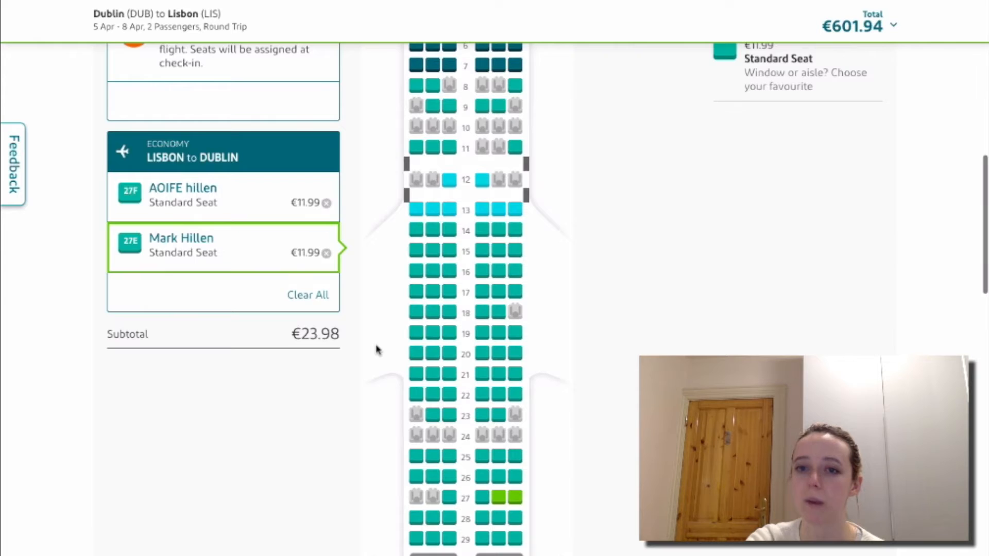
scroll(375, 347, up, 4)
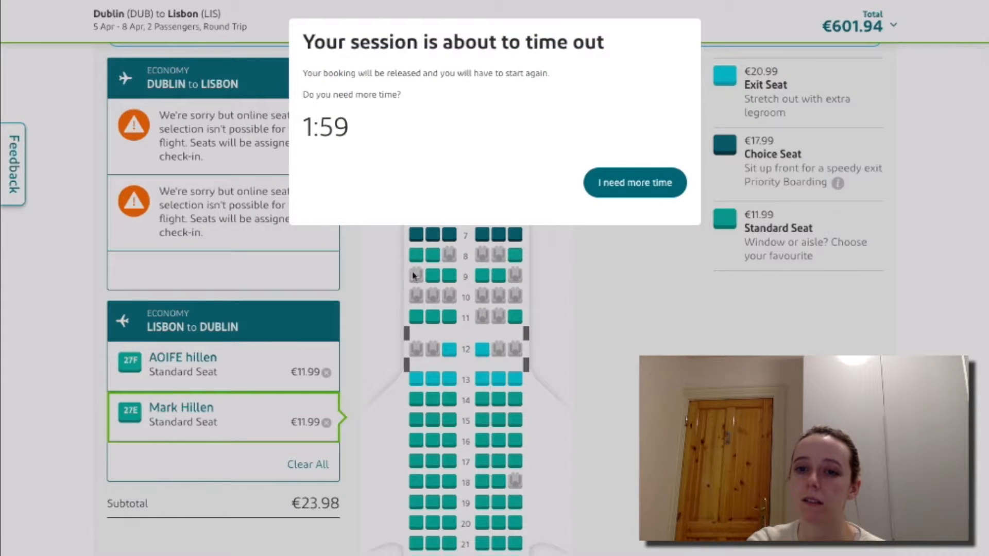
Choose 'I need more time' to keep the session, then return to Checked Baggage.
click(611, 184)
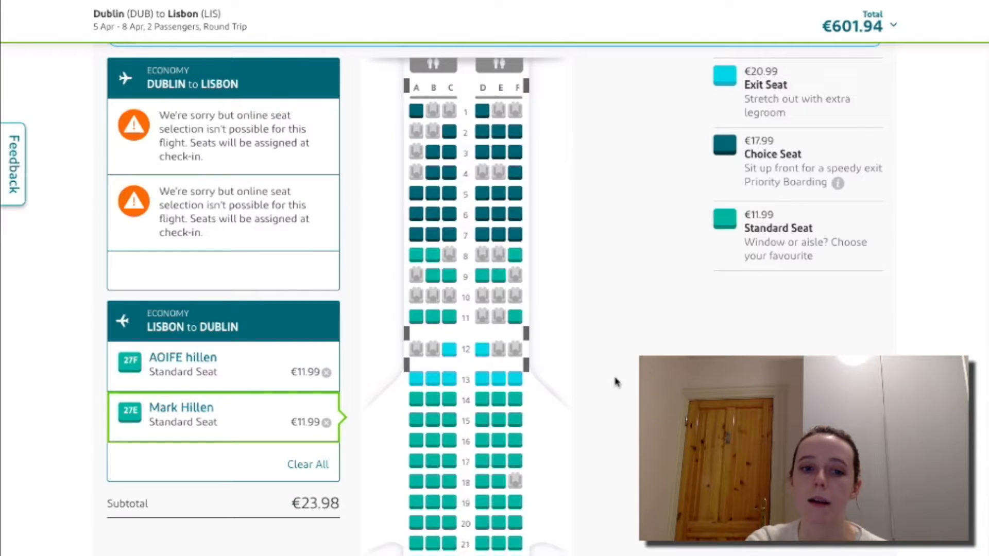
scroll(616, 384, down, 1)
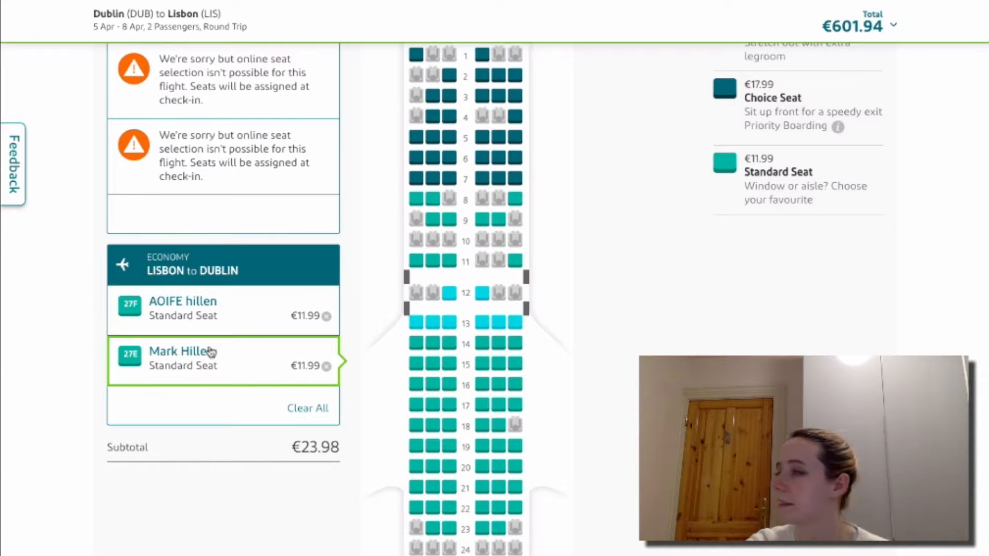
scroll(384, 443, down, 1)
scroll(383, 443, down, 5)
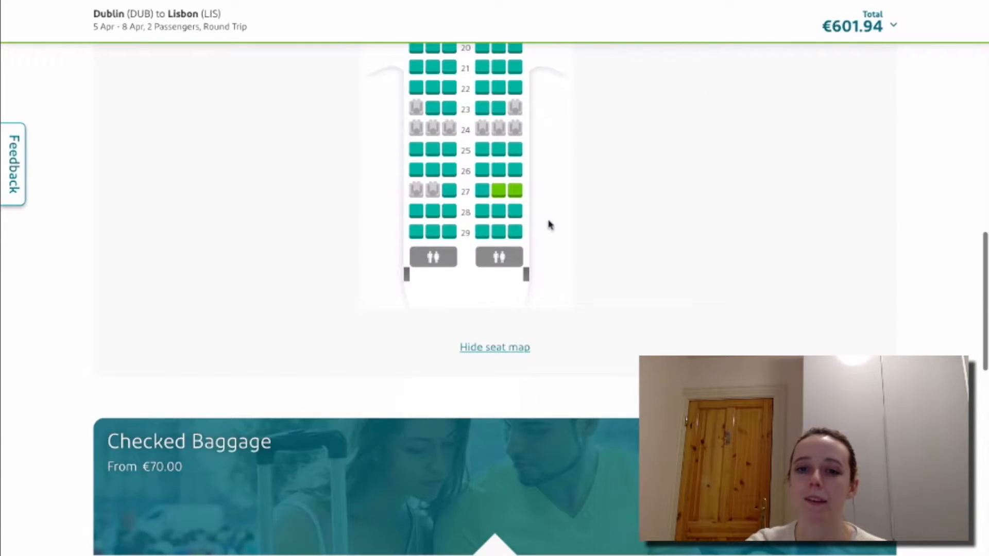
scroll(519, 194, up, 3)
scroll(519, 193, up, 4)
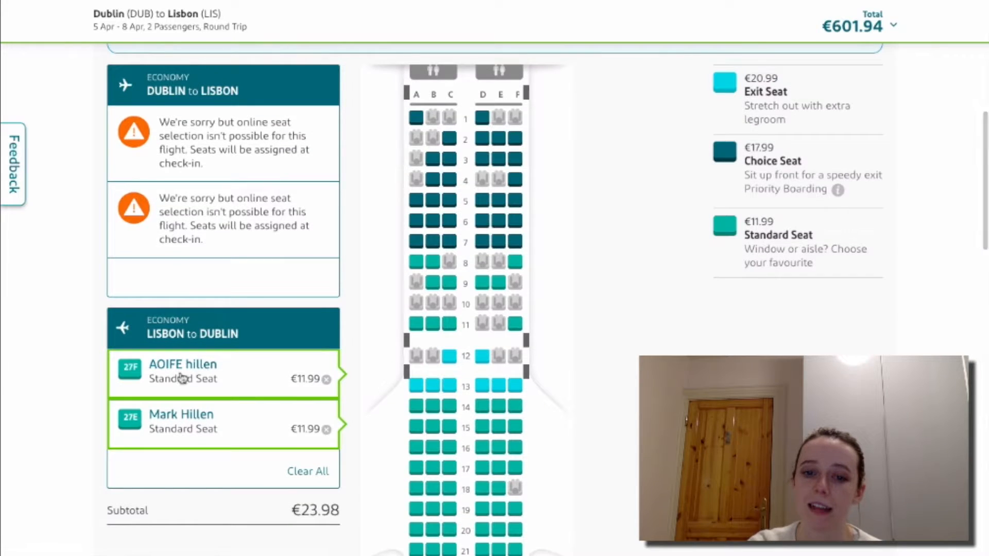
scroll(439, 305, down, 4)
scroll(438, 306, up, 1)
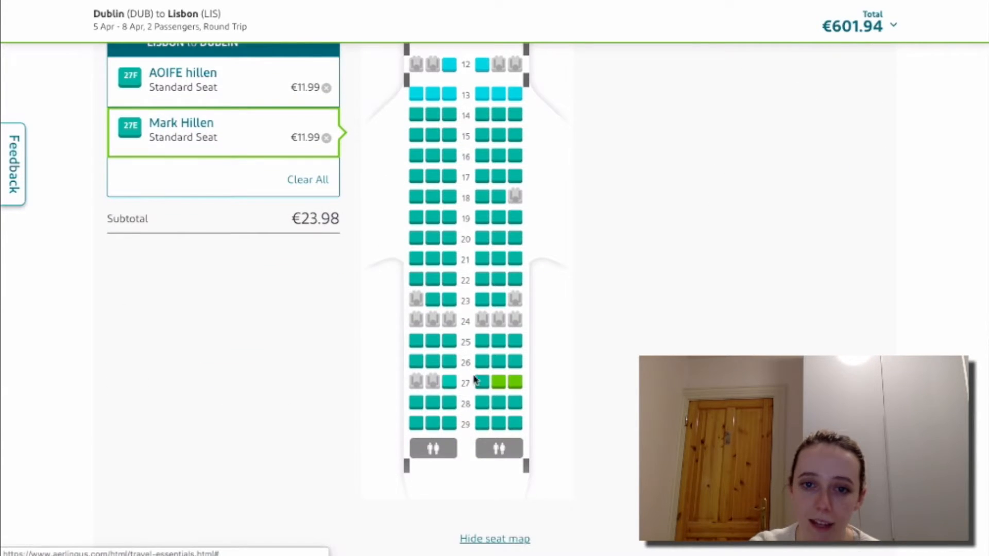
scroll(477, 379, up, 7)
scroll(495, 361, down, 7)
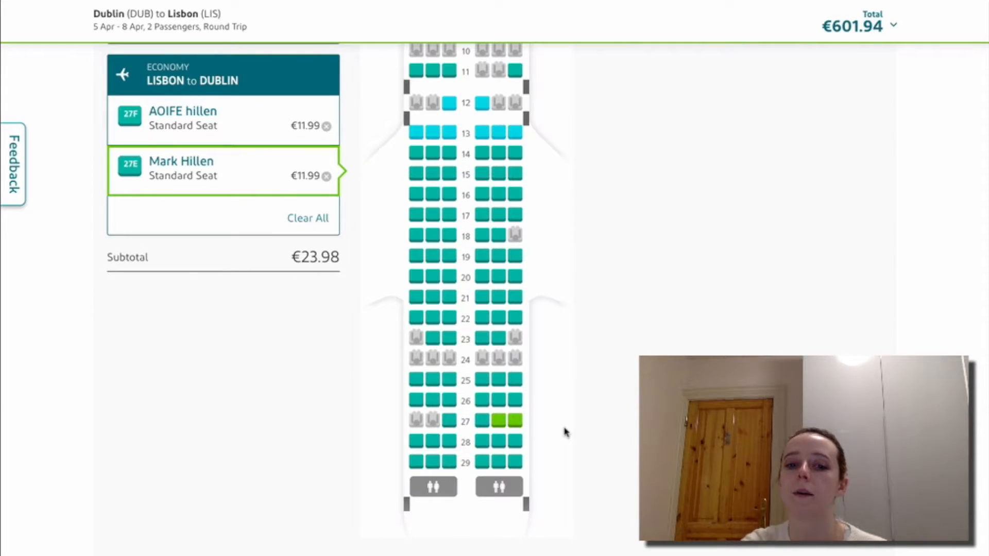
scroll(565, 432, down, 10)
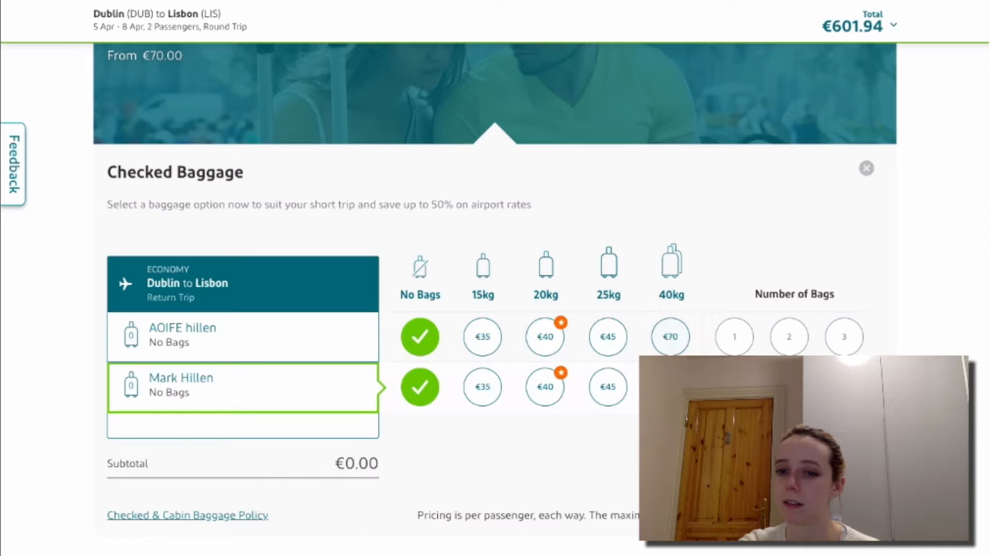
scroll(495, 283, down, 2)
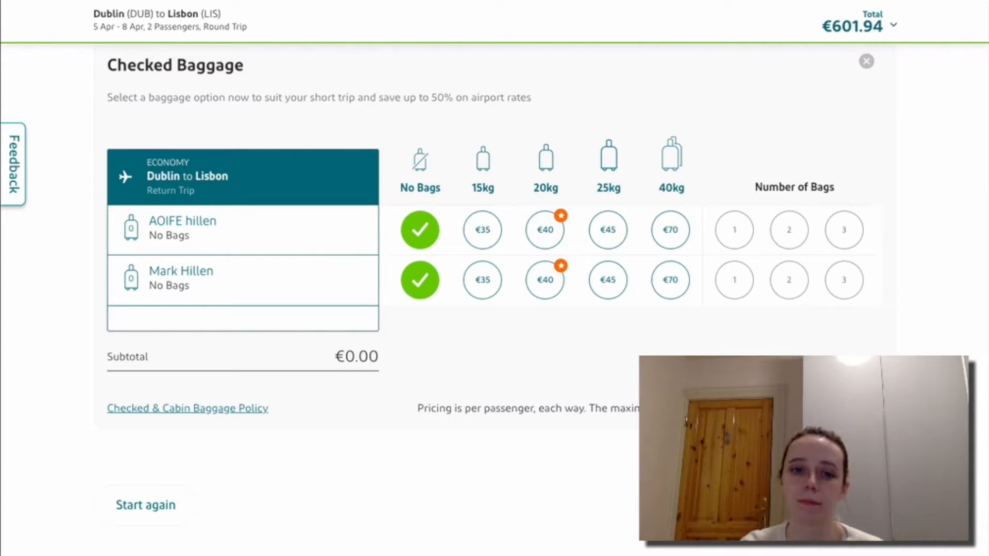
scroll(495, 284, up, 15)
scroll(494, 283, up, 3)
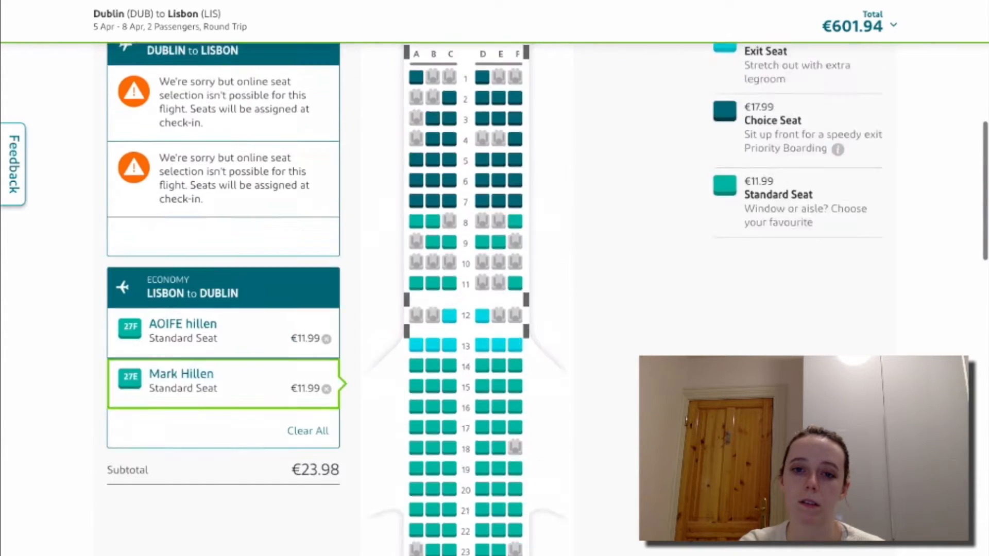
scroll(495, 284, down, 5)
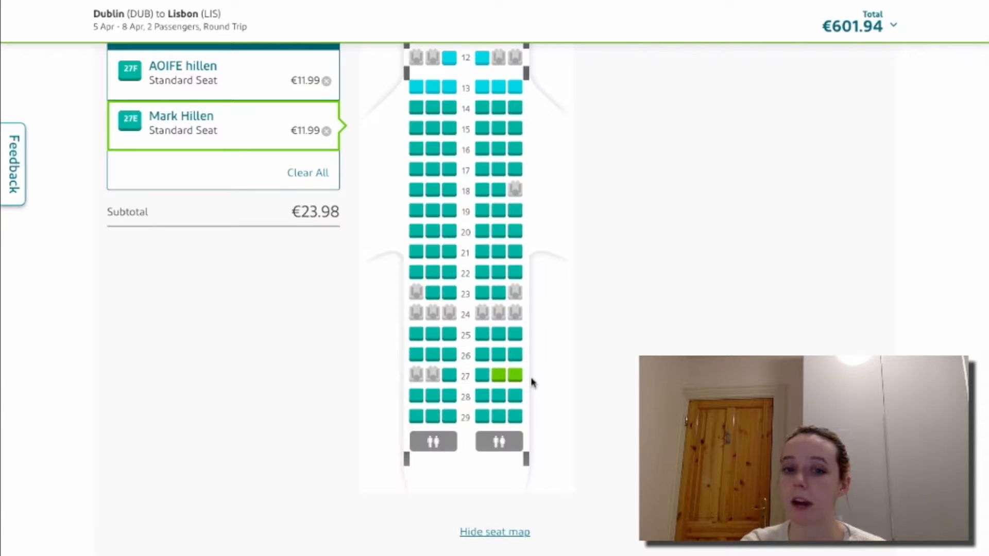
scroll(612, 389, up, 3)
scroll(612, 388, up, 4)
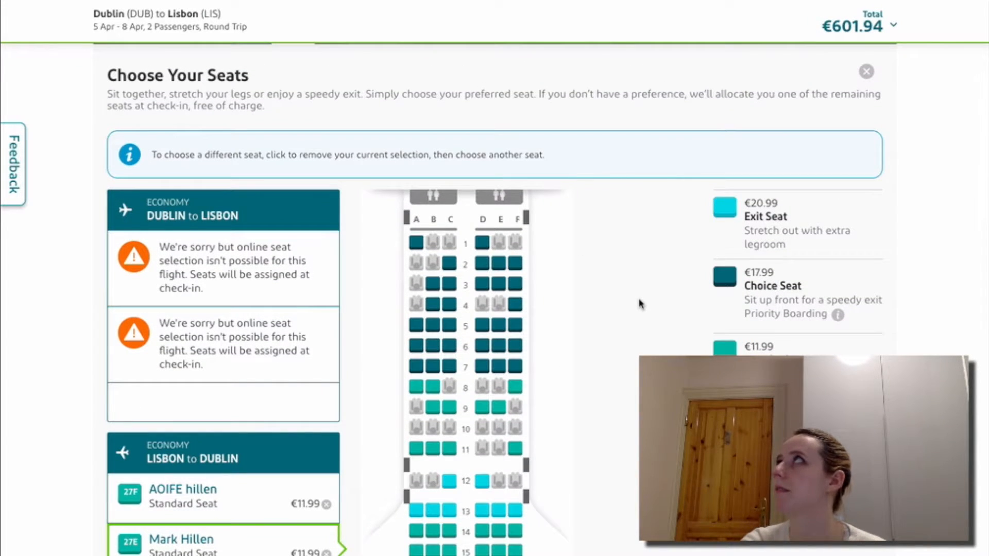
scroll(641, 304, down, 1)
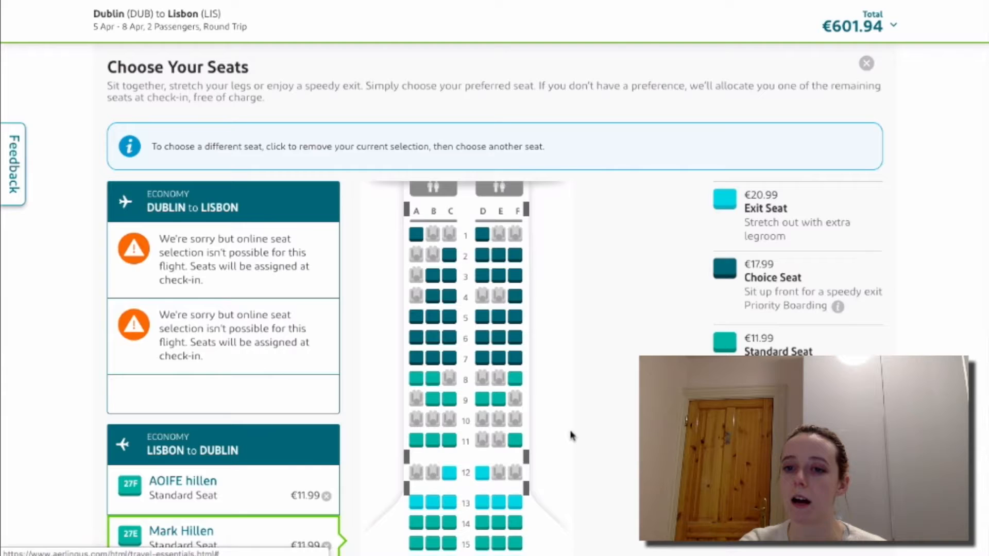
scroll(572, 435, down, 3)
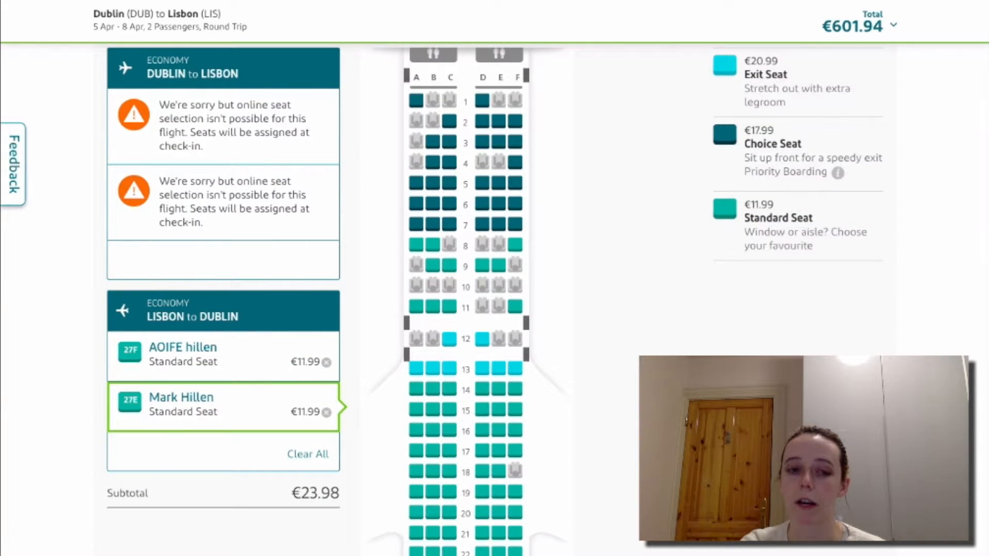
scroll(787, 251, down, 10)
scroll(494, 299, down, 4)
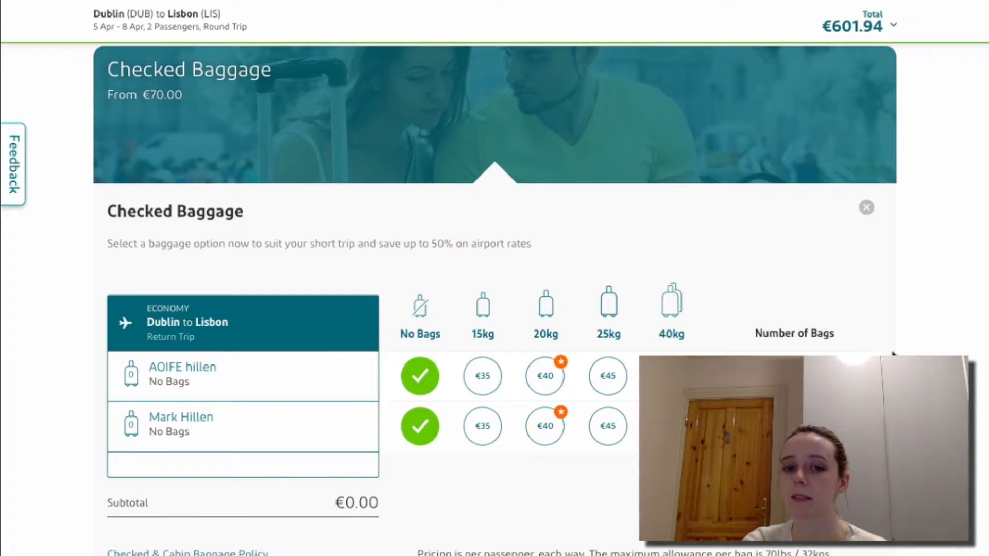
scroll(894, 354, down, 2)
scroll(894, 354, down, 1)
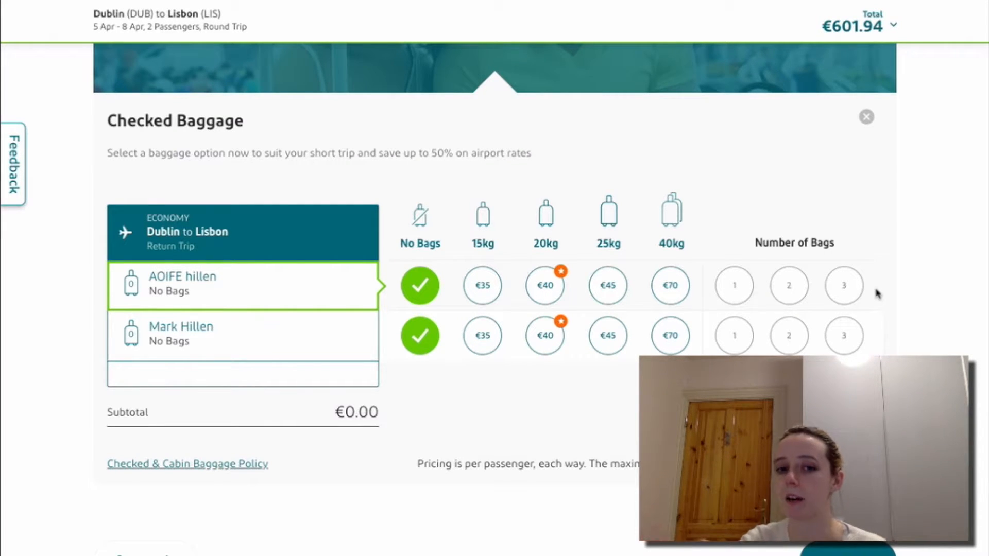
scroll(877, 294, down, 5)
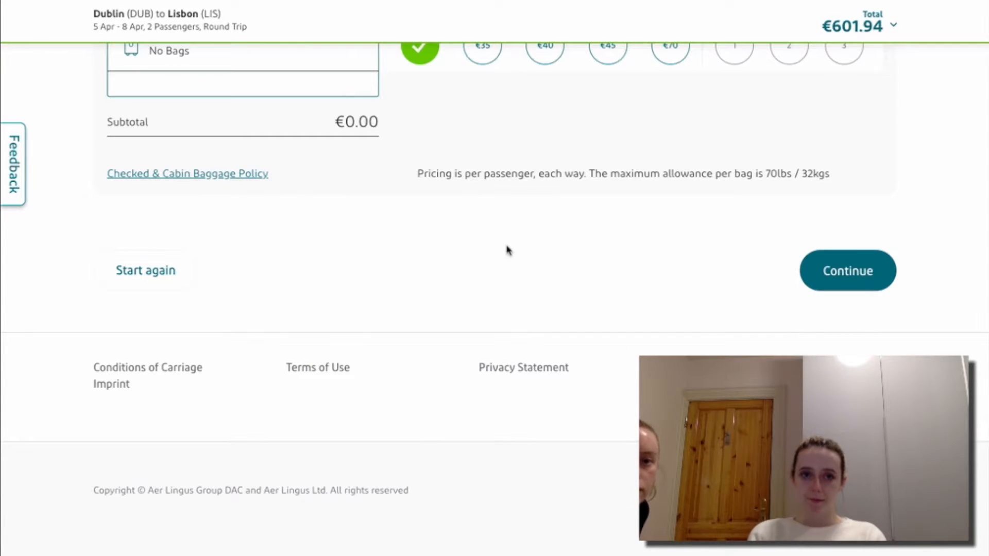
Switch to the Norwegian tab, whose flight search departs from Dublin (DUB).
click(281, 0)
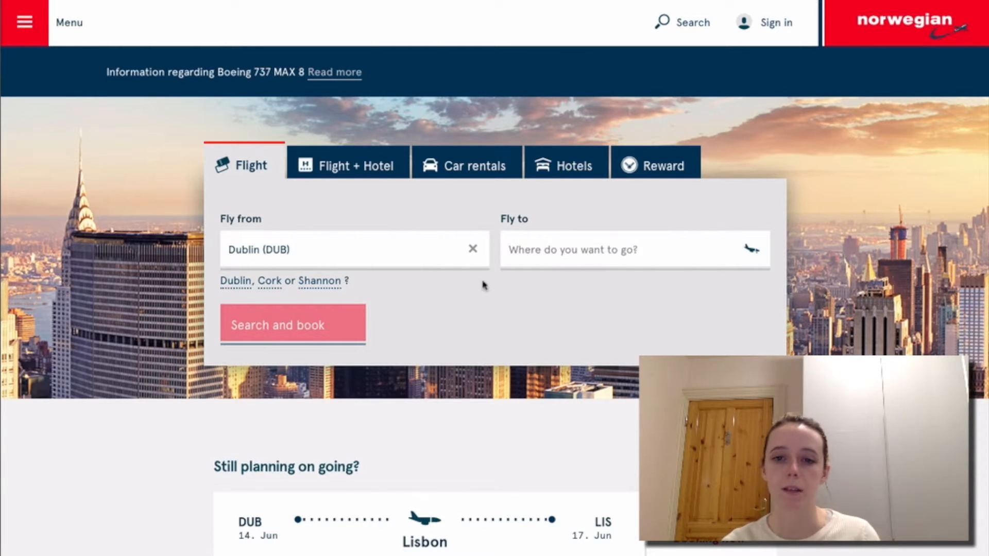
Search the Fly to list with 'lisb' and pick Lisbon (LIS) as the destination.
click(521, 254)
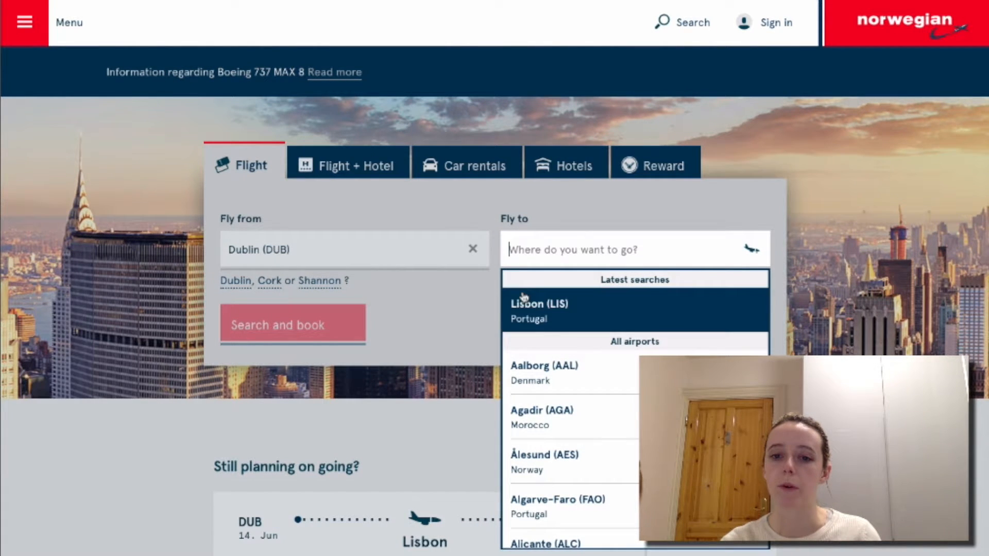
scroll(542, 353, down, 2)
scroll(542, 354, up, 3)
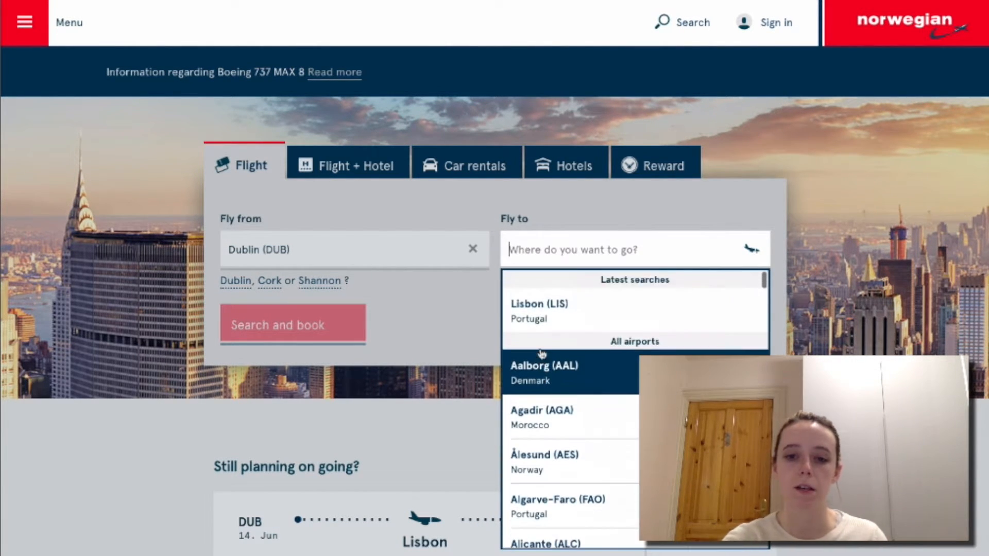
text(lis)
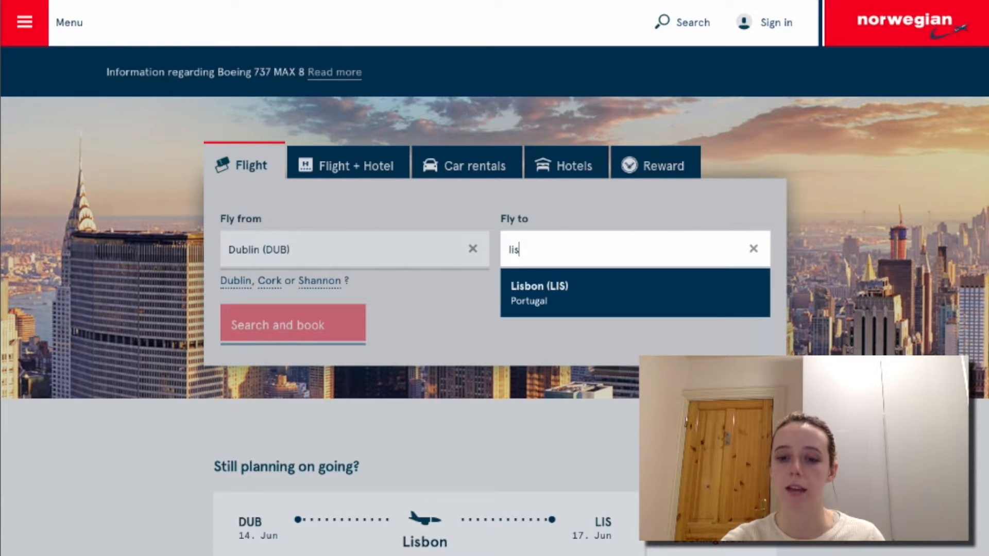
key(BackSpace)
key(BackSpace)
text(port)
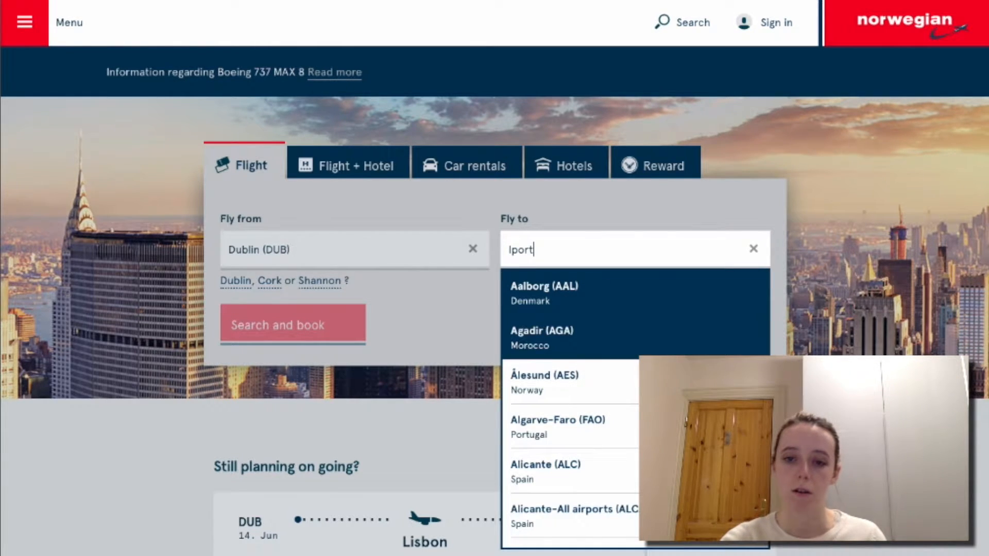
key(BackSpace)
key(BackSpace)
key(BackSpace)
key(BackSpace)
key(BackSpace)
text(port)
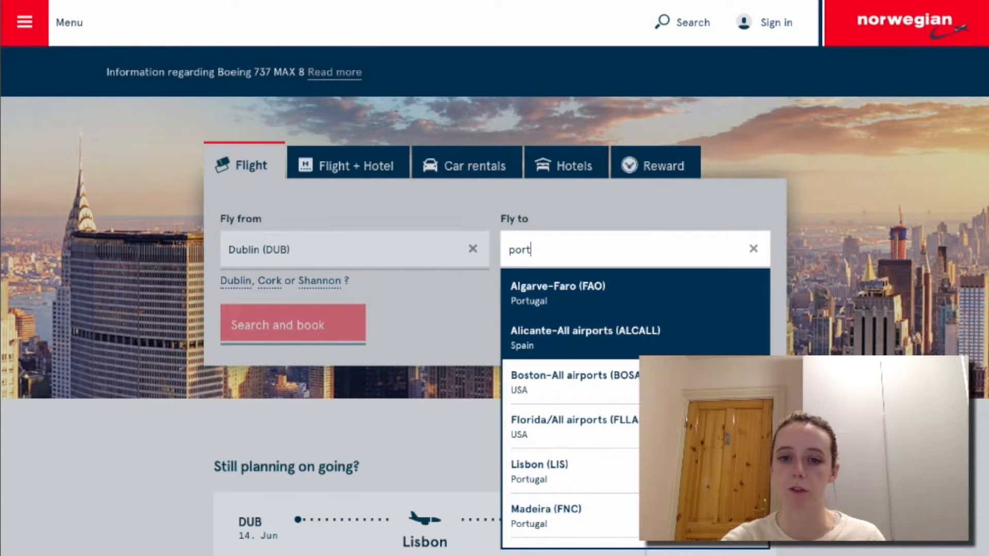
key(BackSpace)
key(BackSpace)
key(BackSpace)
key(BackSpace)
text(lis)
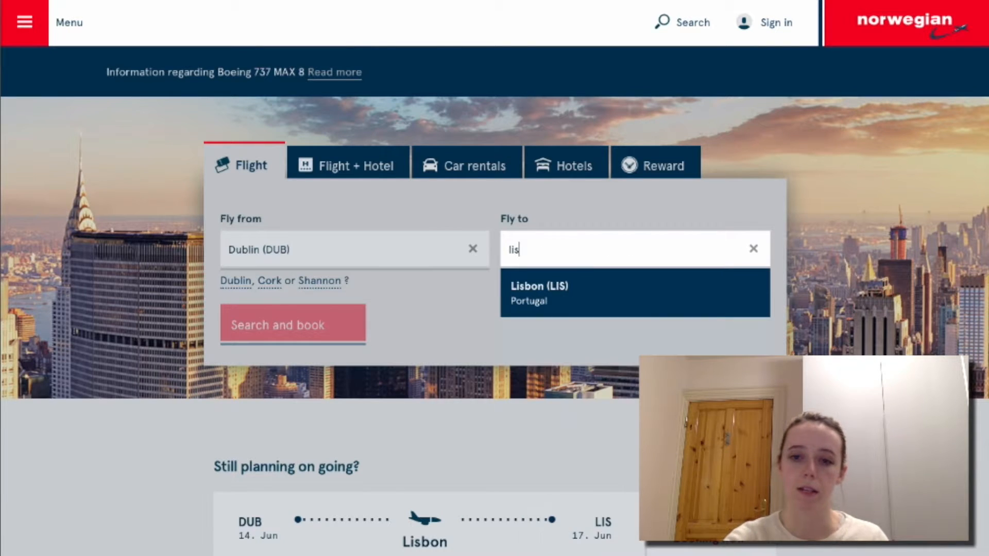
text(b)
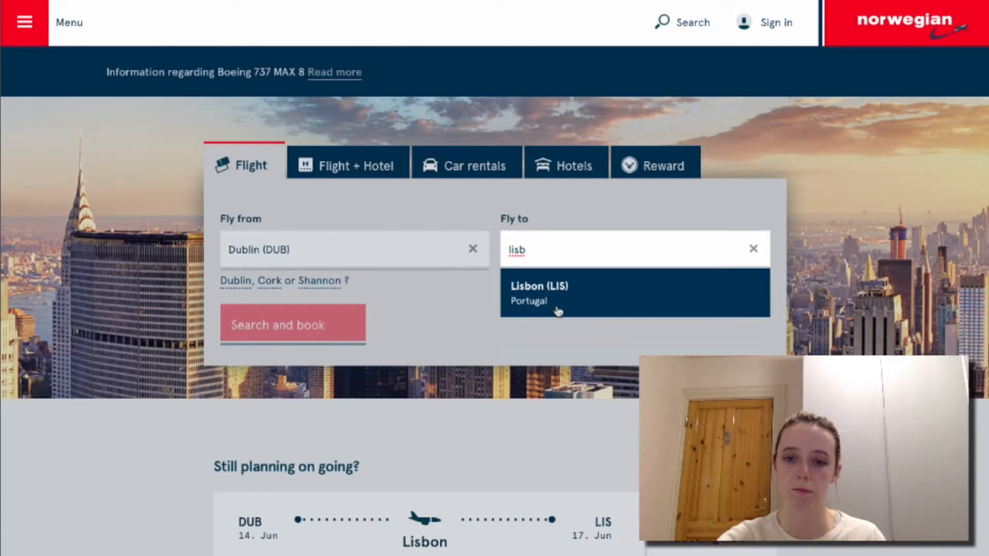
click(558, 312)
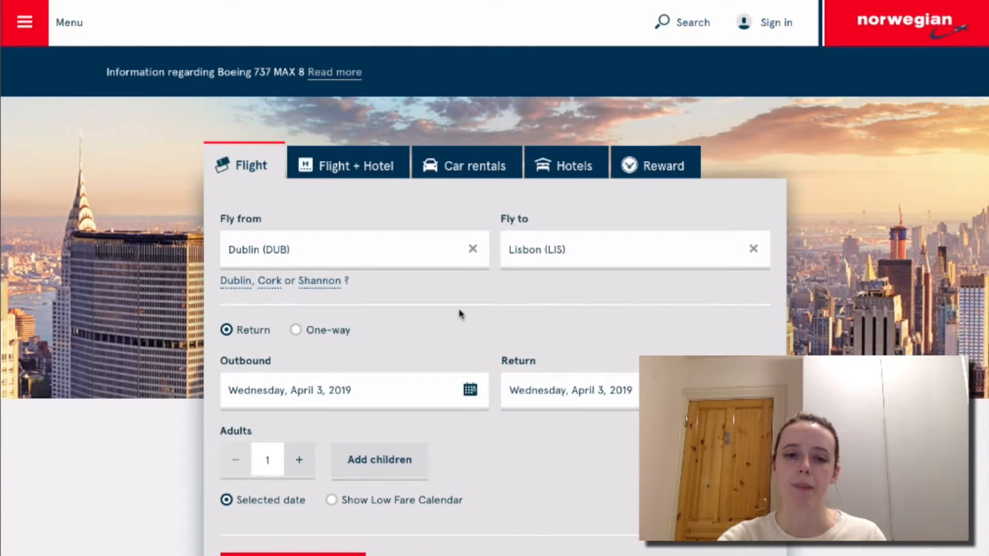
Set the outbound date to Friday, April 5, 2019.
scroll(460, 315, down, 2)
scroll(460, 315, down, 2)
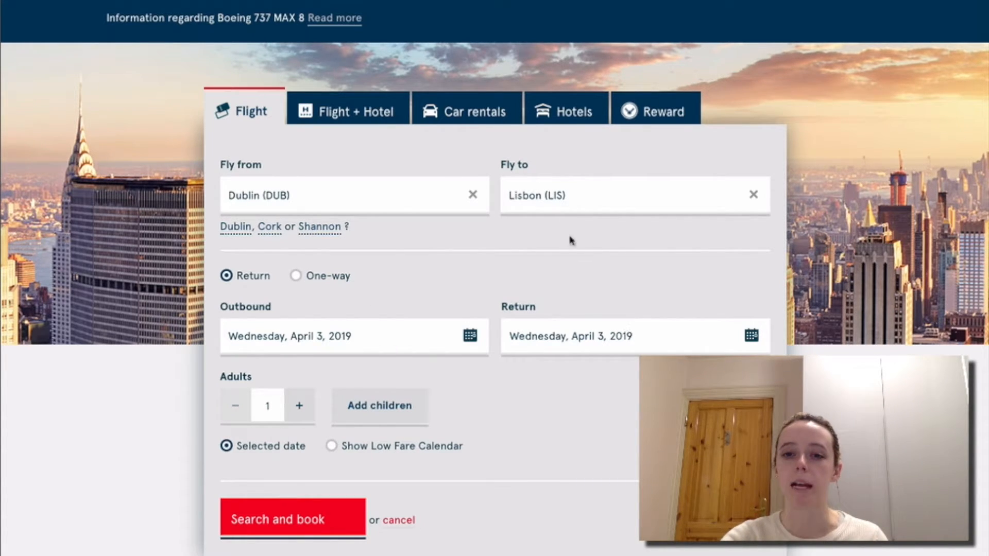
scroll(671, 145, down, 1)
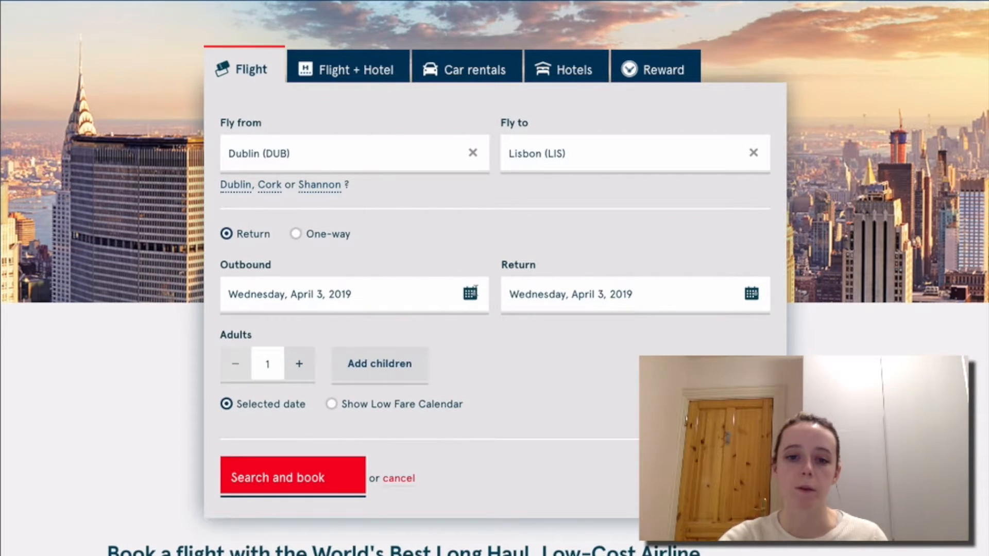
click(474, 288)
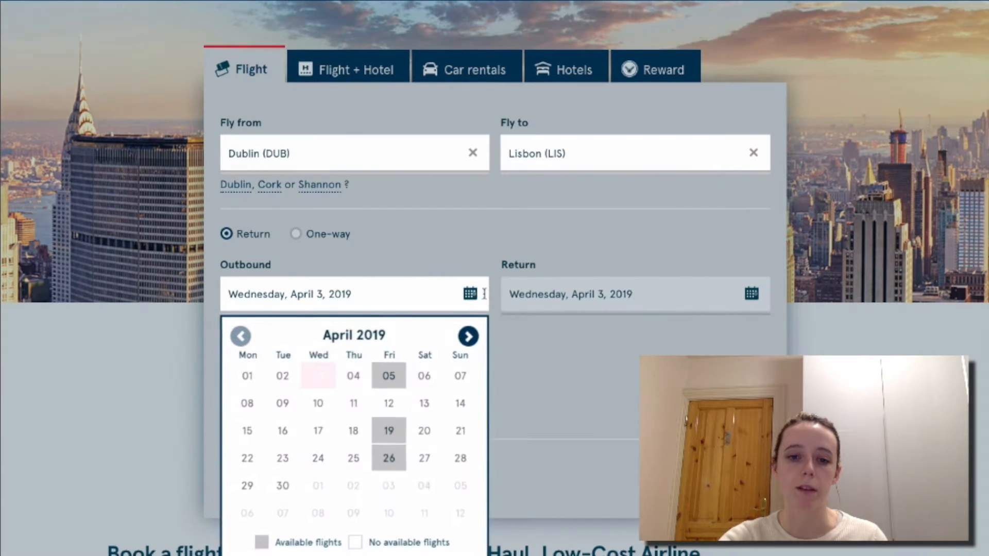
click(390, 380)
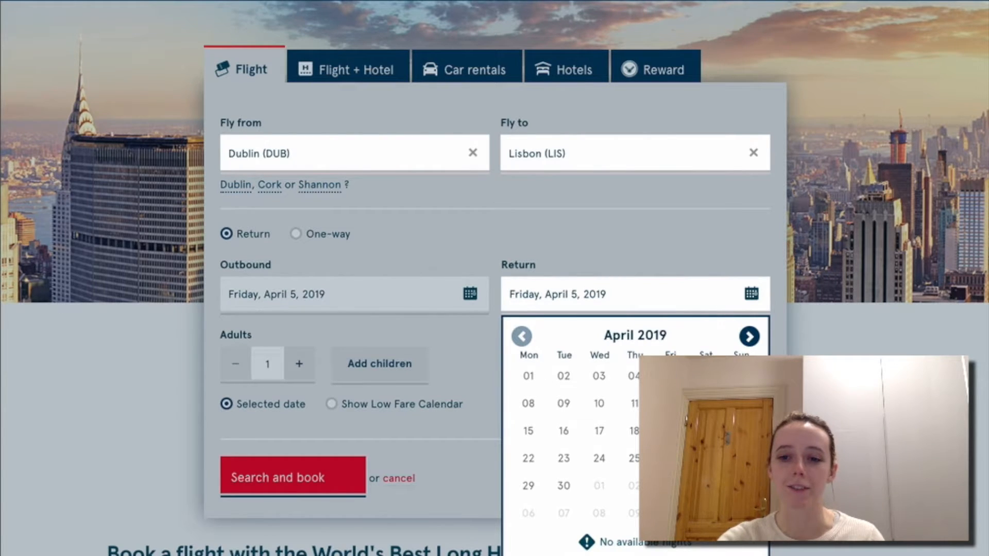
Browse the return calendar through May and June 2019 for return flights.
click(748, 336)
click(748, 337)
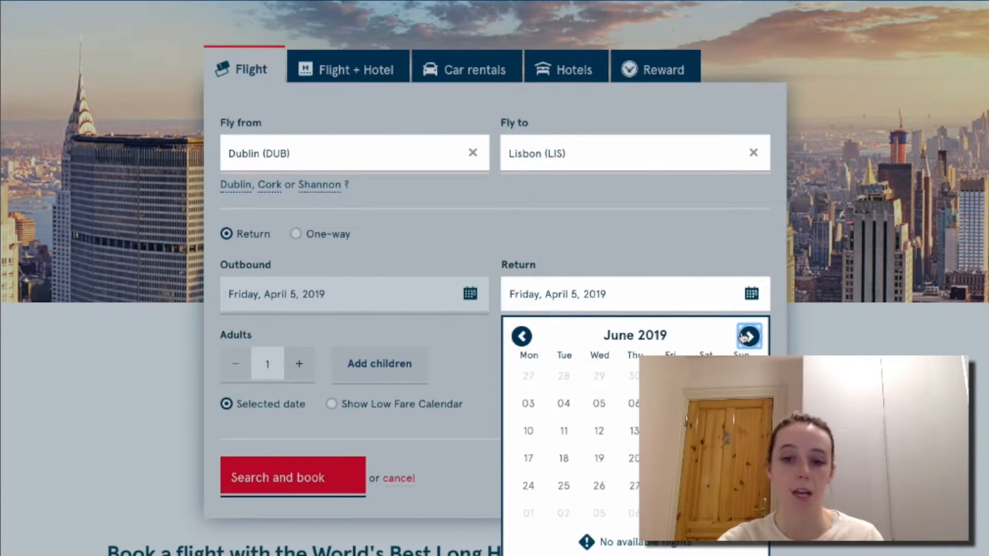
click(472, 294)
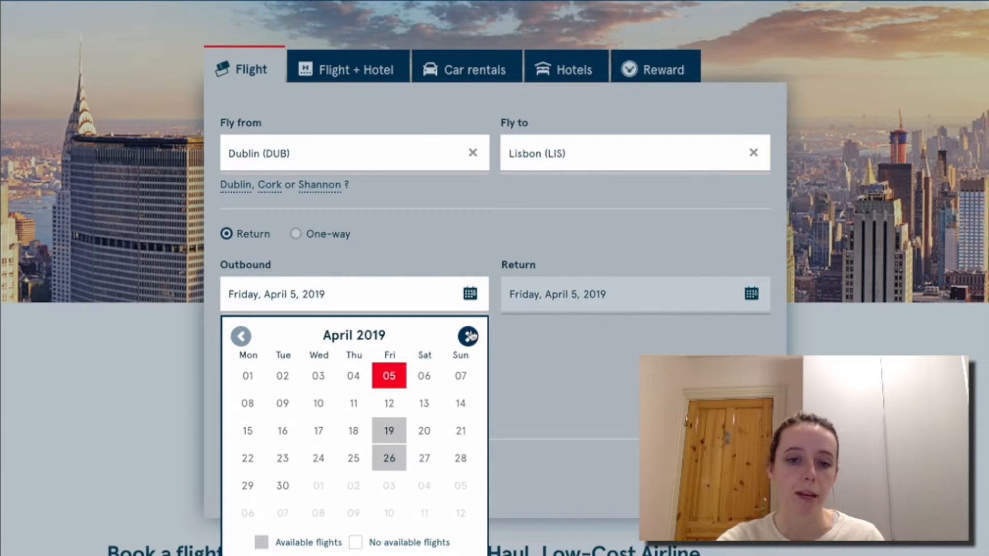
Browse the outbound and return calendars through May and June 2019.
click(469, 336)
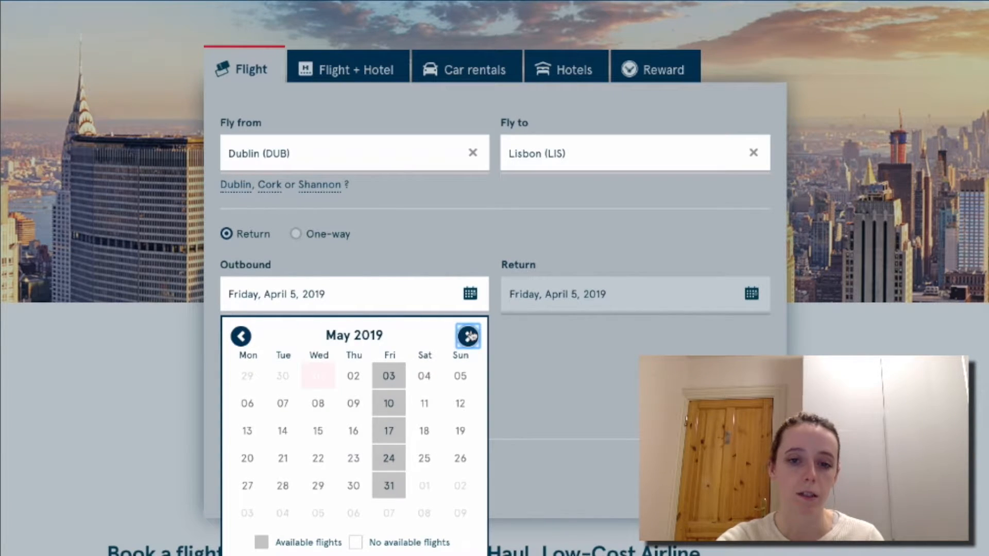
click(468, 336)
right_click(241, 337)
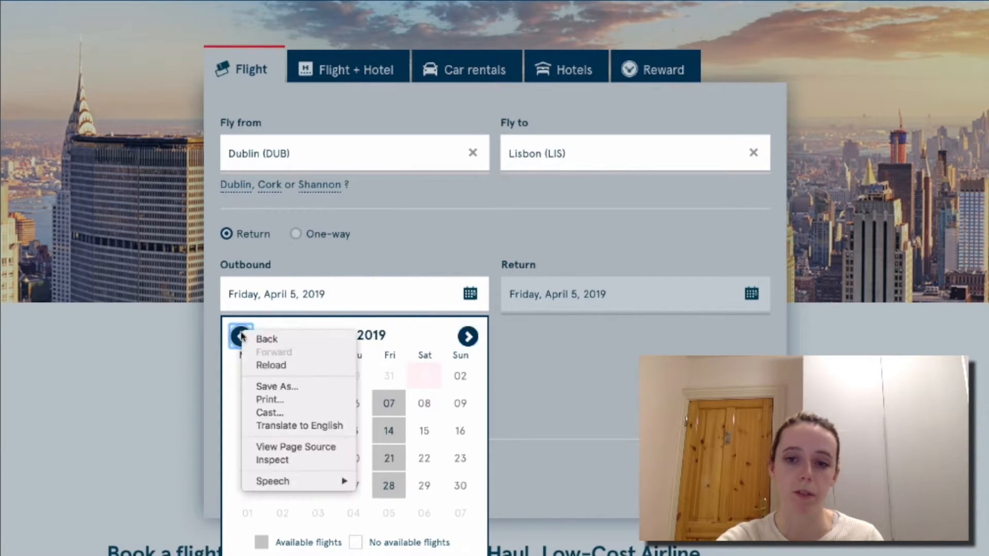
right_click(589, 305)
click(563, 300)
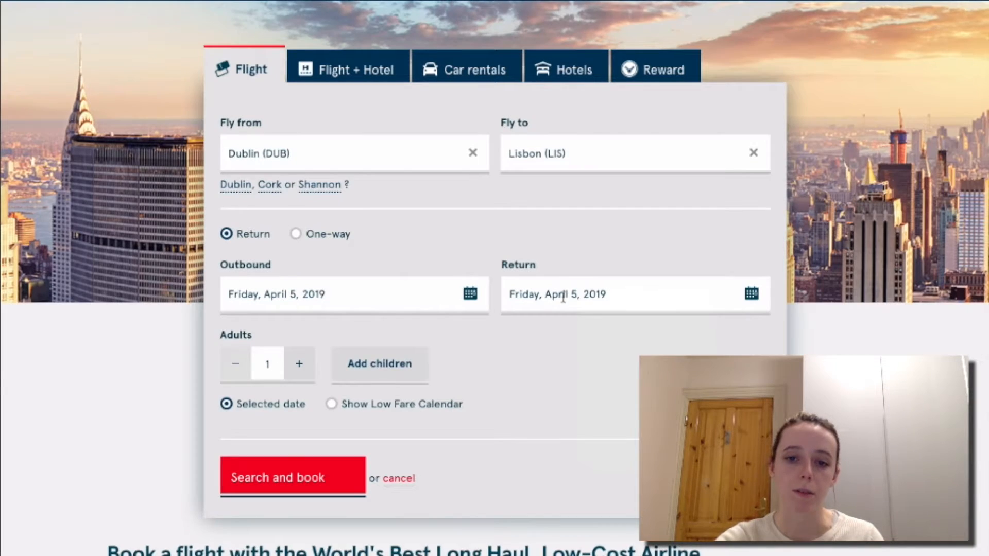
click(563, 298)
click(522, 336)
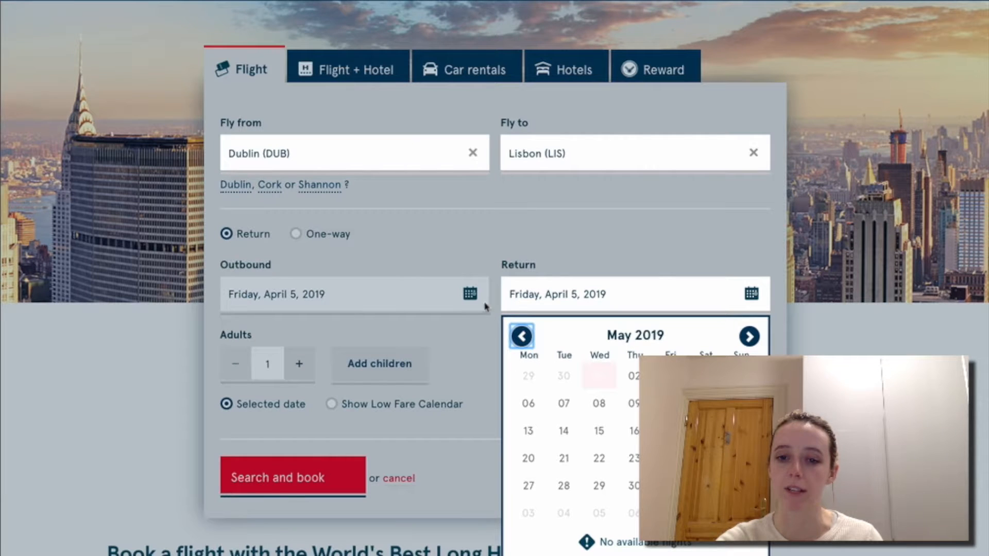
click(469, 296)
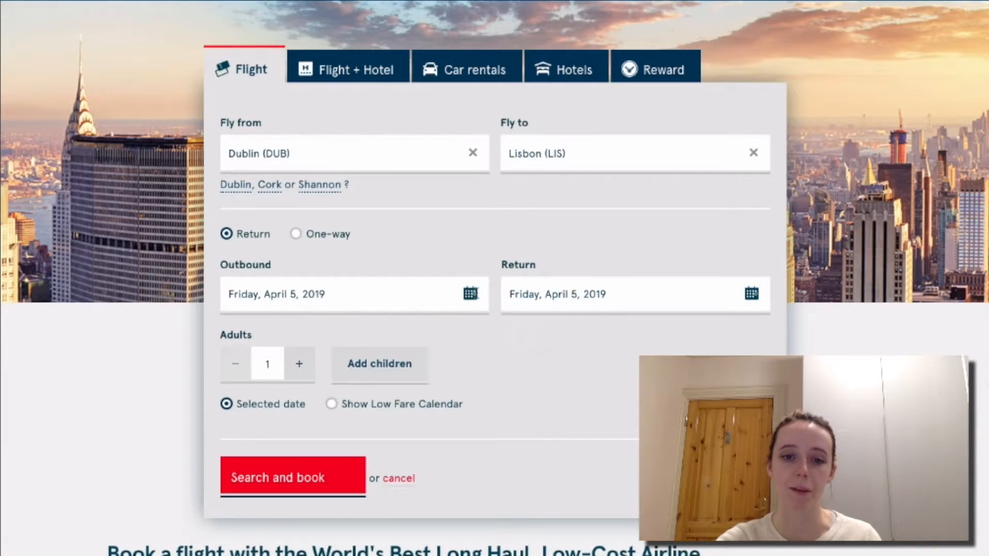
Check outbound flight availability by paging the calendar from July back to April 2019.
click(470, 293)
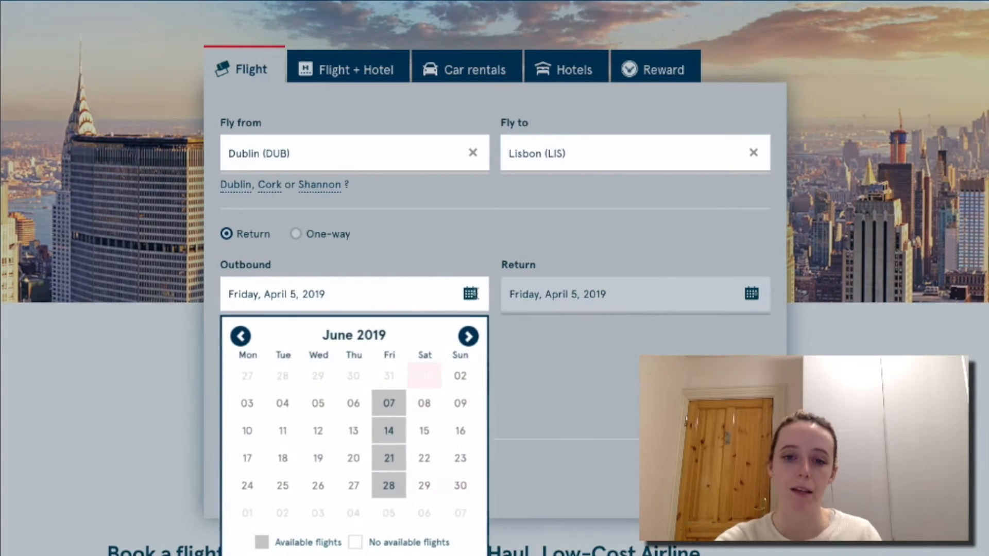
click(469, 337)
right_click(242, 340)
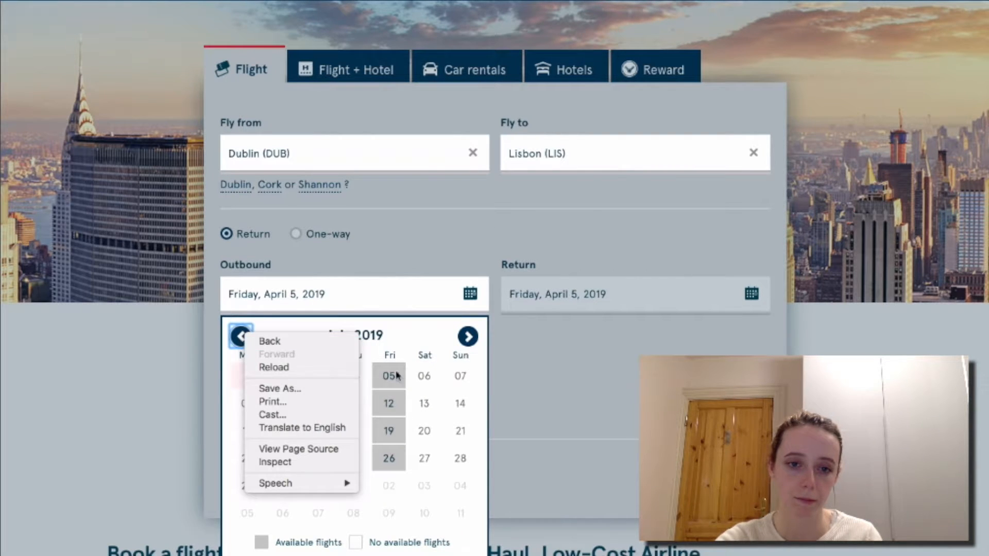
click(240, 340)
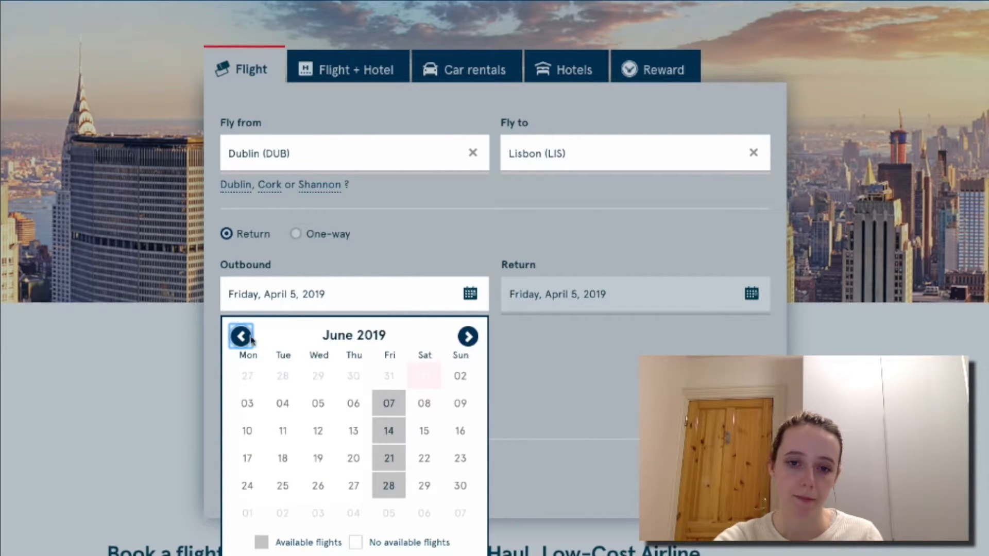
right_click(240, 339)
click(241, 338)
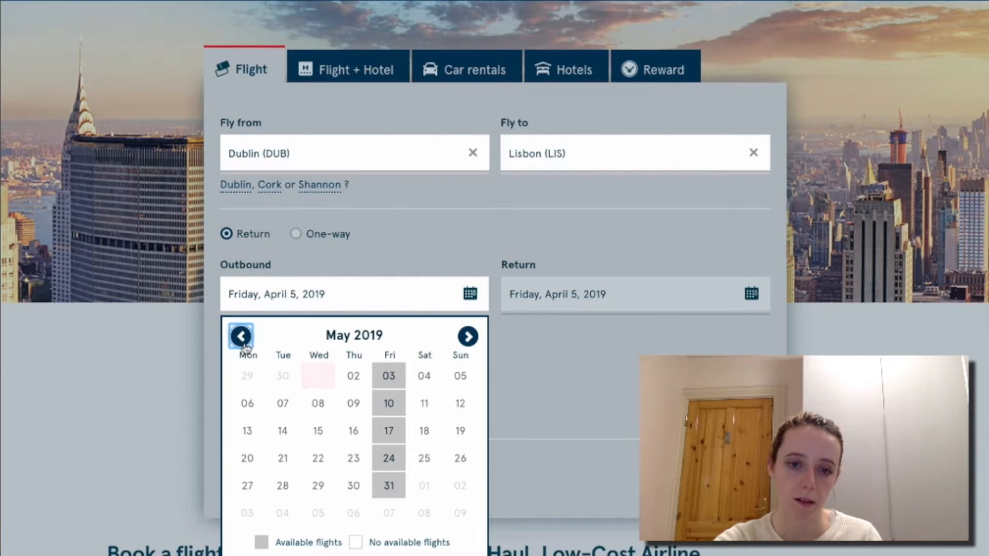
click(241, 337)
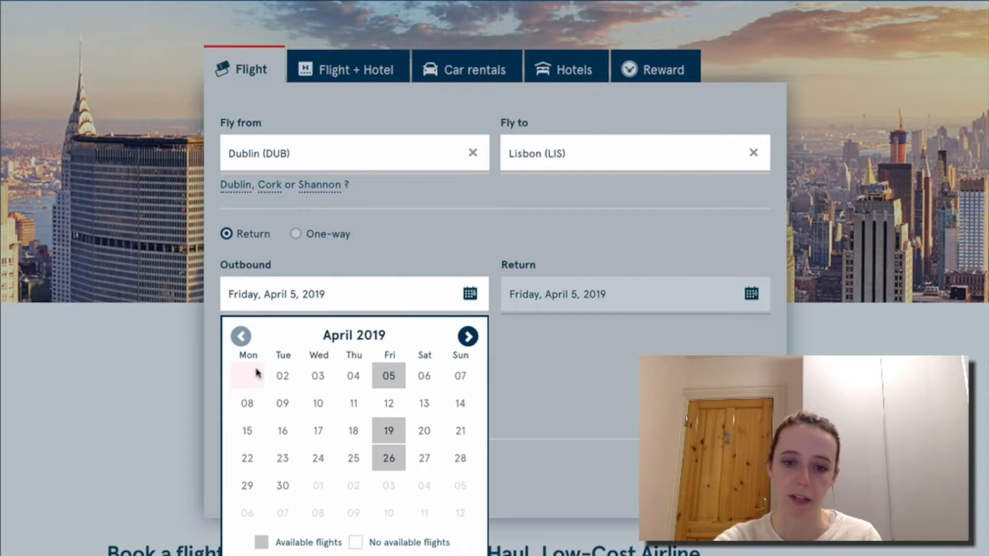
right_click(467, 337)
click(468, 336)
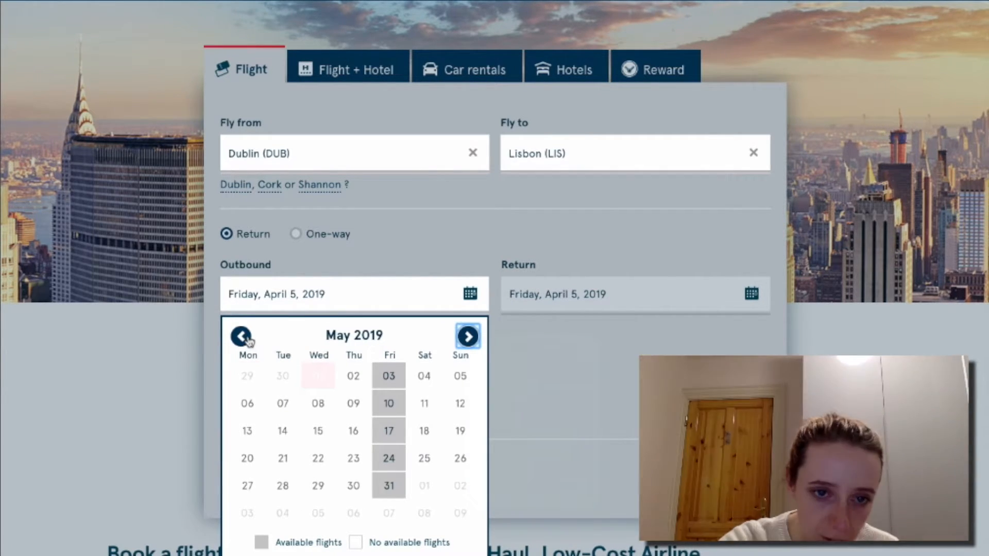
click(244, 339)
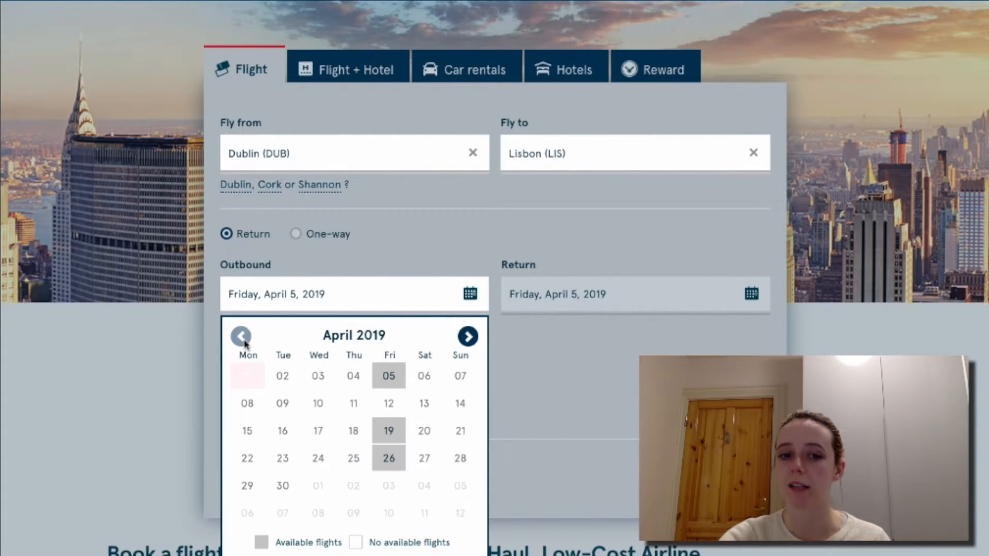
Advance the outbound calendar to June 2019 and pick Friday, June 7.
click(465, 337)
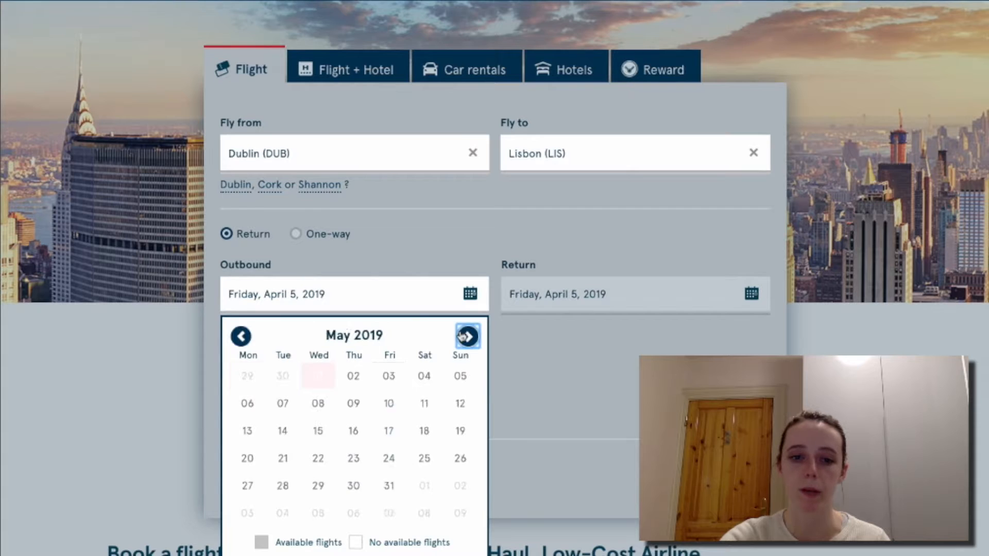
click(462, 337)
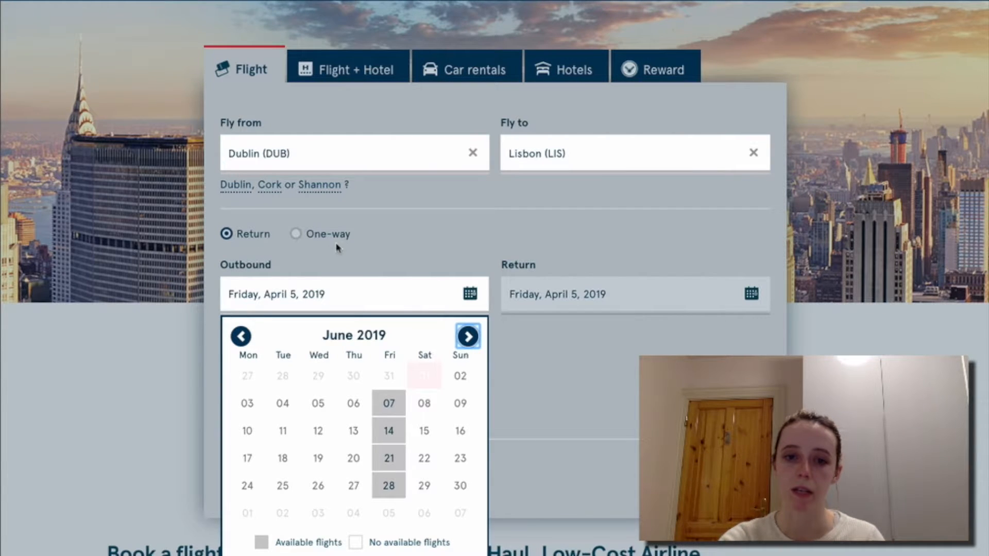
click(390, 405)
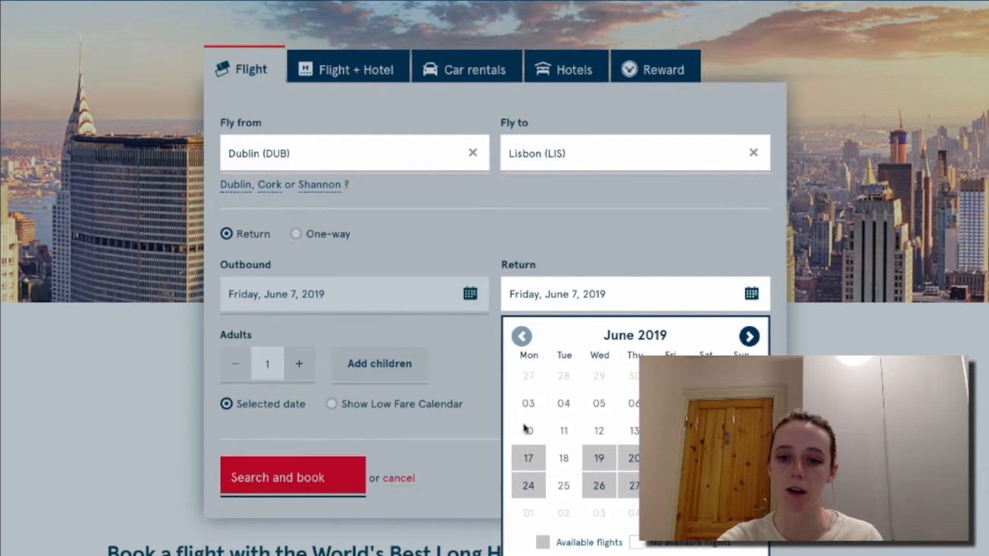
Pick June 17 as return, move the outbound date to June 14, and reconfirm June 17.
click(528, 458)
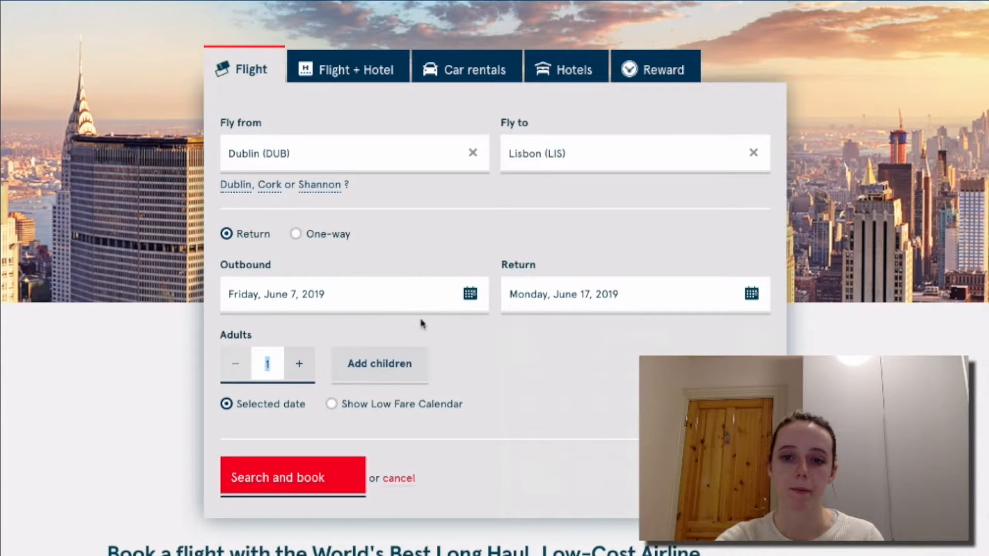
click(465, 294)
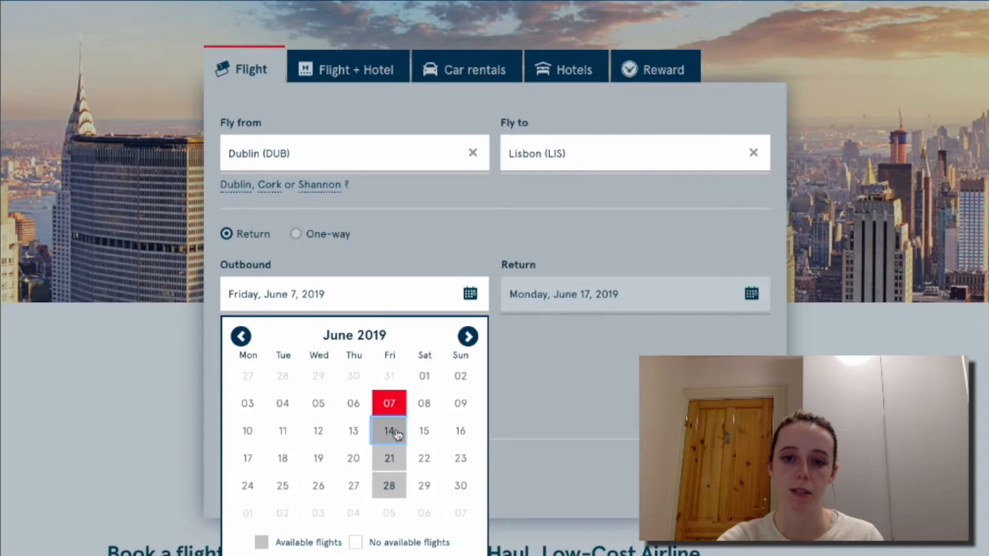
click(395, 434)
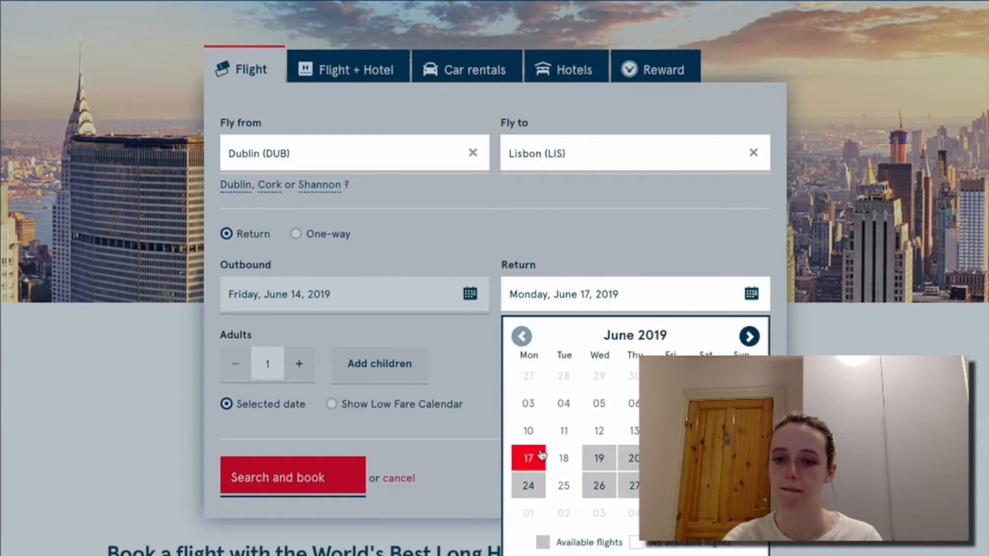
click(749, 336)
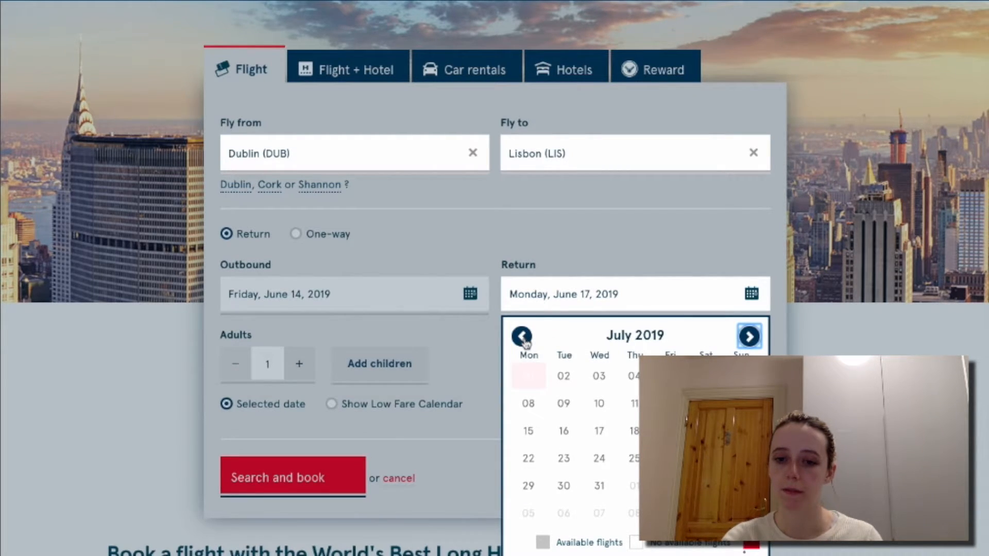
right_click(525, 342)
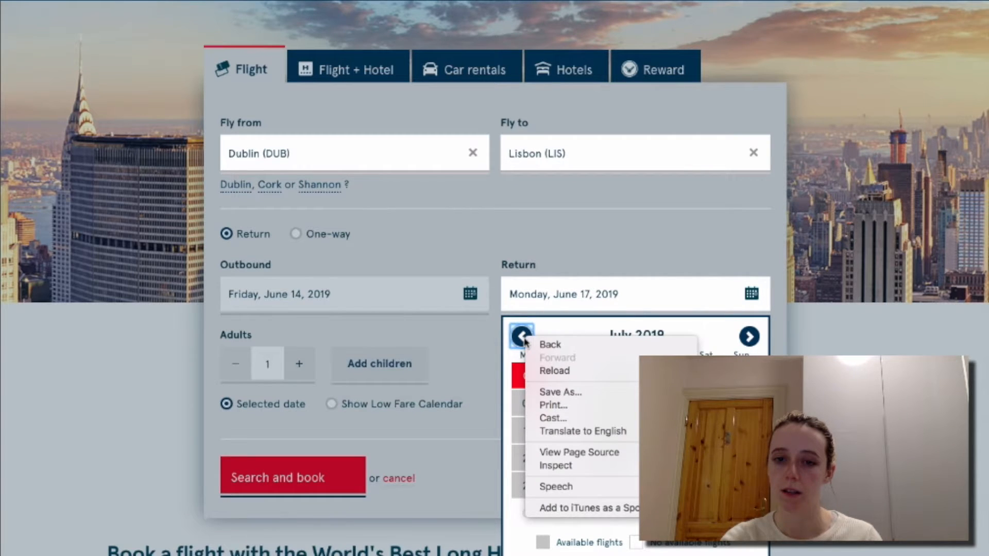
click(522, 337)
click(522, 338)
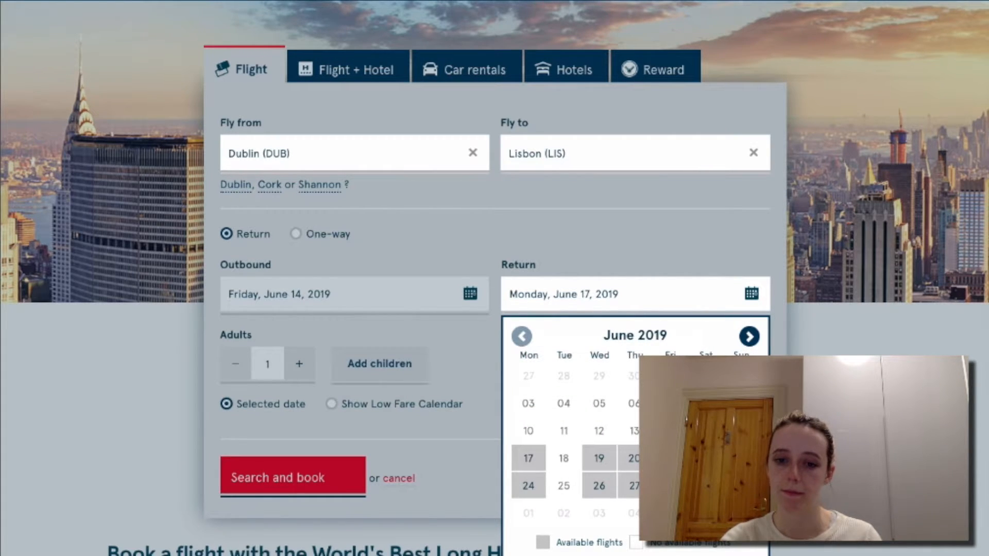
click(531, 460)
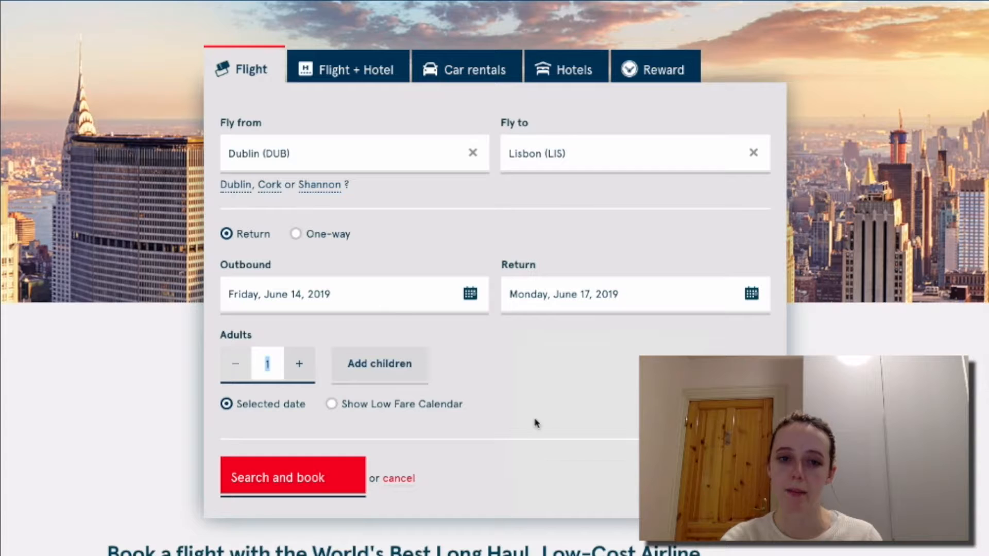
Raise the Adults count from 1 to 2 for the June 14–17 Dublin–Lisbon trip.
click(536, 375)
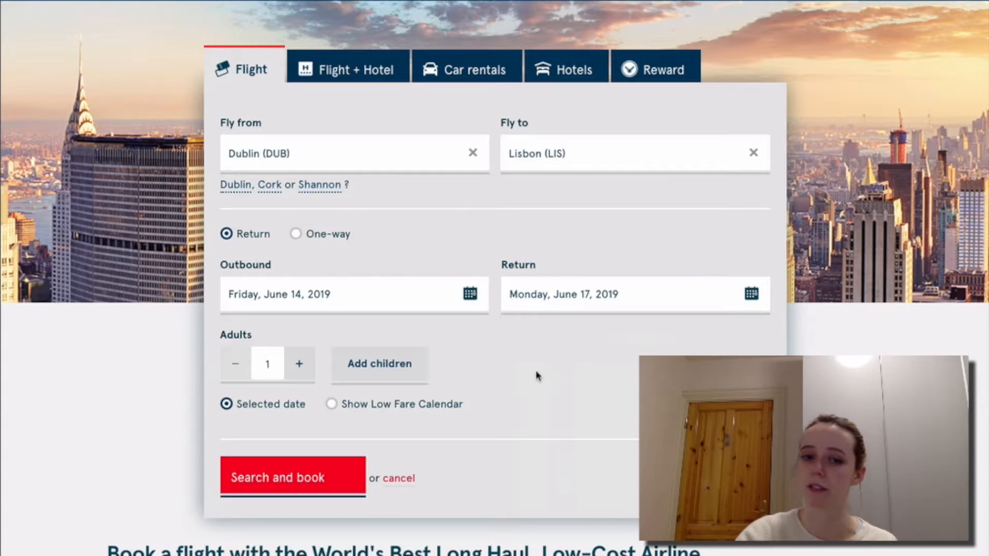
click(305, 369)
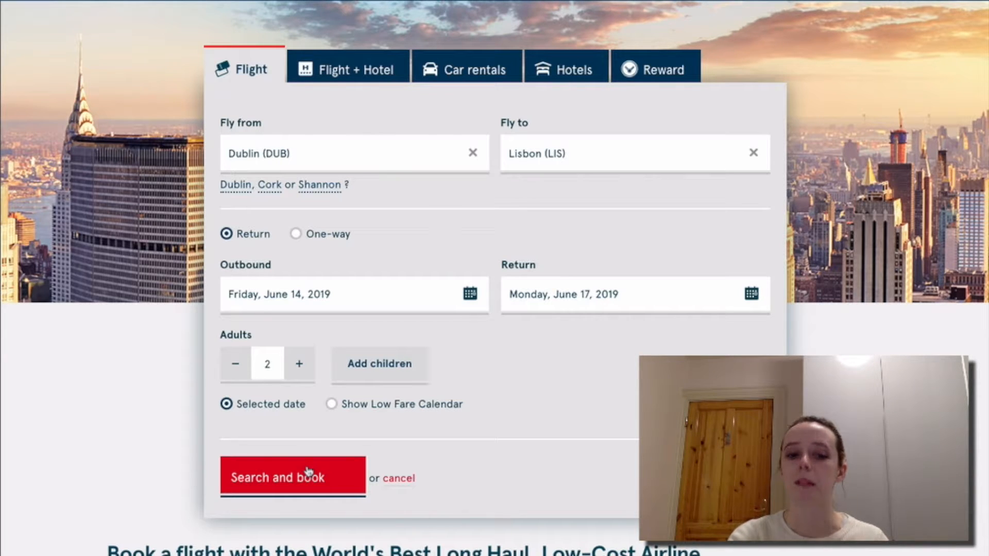
Check the form, then run the Dublin–Lisbon return search for 2 adults, 14–17 June.
scroll(308, 471, down, 7)
scroll(307, 467, up, 6)
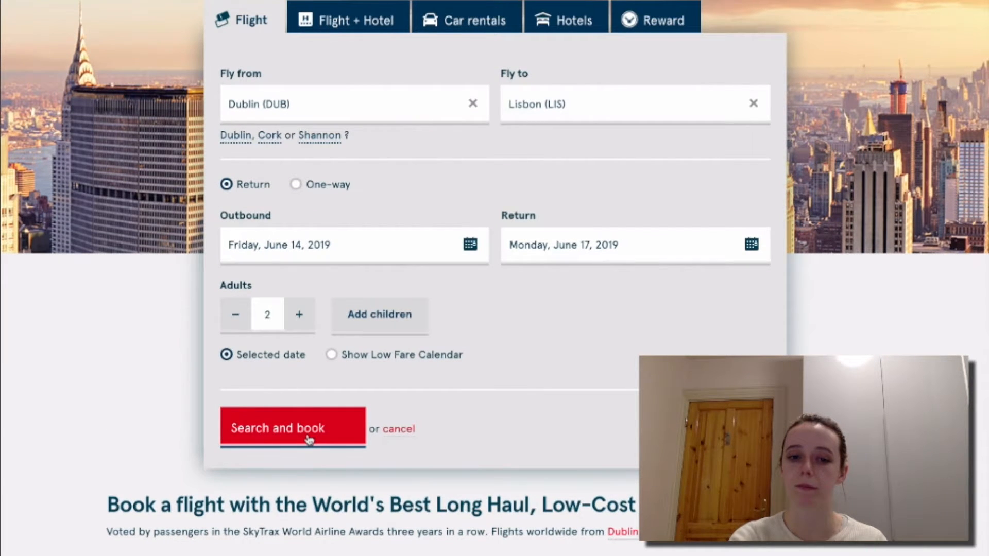
scroll(312, 427, up, 1)
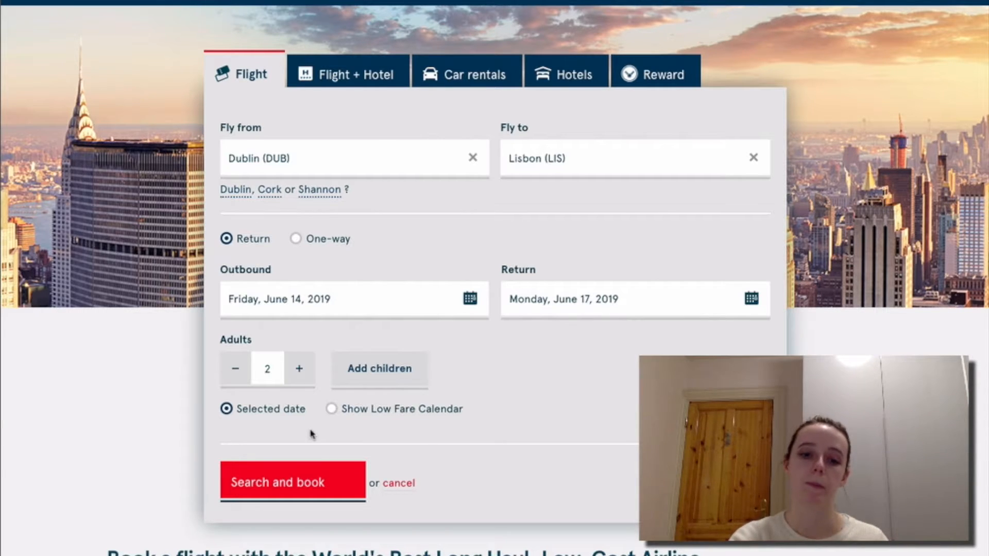
click(312, 482)
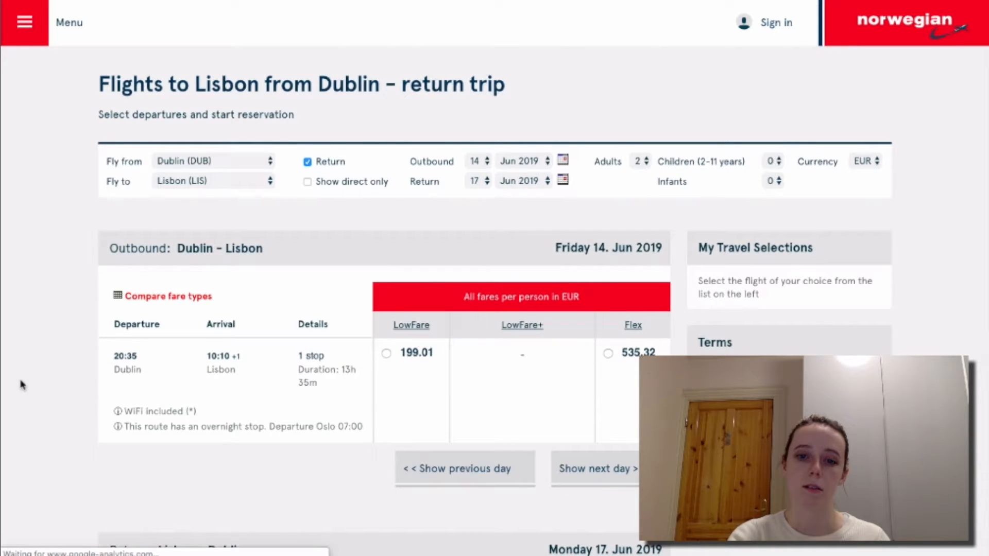
Scroll through the outbound (14 June) and return (17 June) fare tables on the results page.
scroll(20, 383, down, 3)
scroll(21, 384, down, 6)
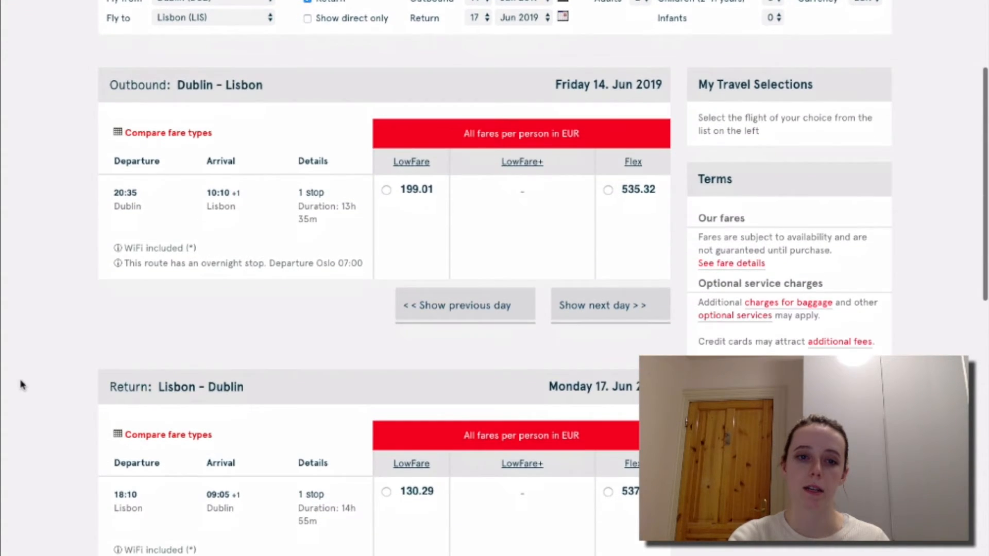
scroll(21, 384, up, 9)
scroll(21, 384, down, 3)
scroll(20, 384, down, 1)
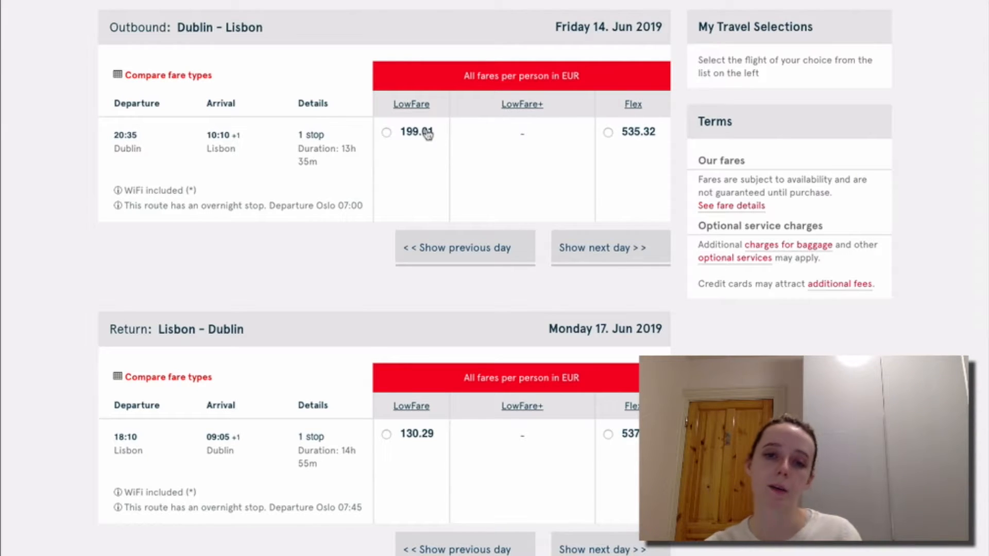
scroll(477, 154, up, 1)
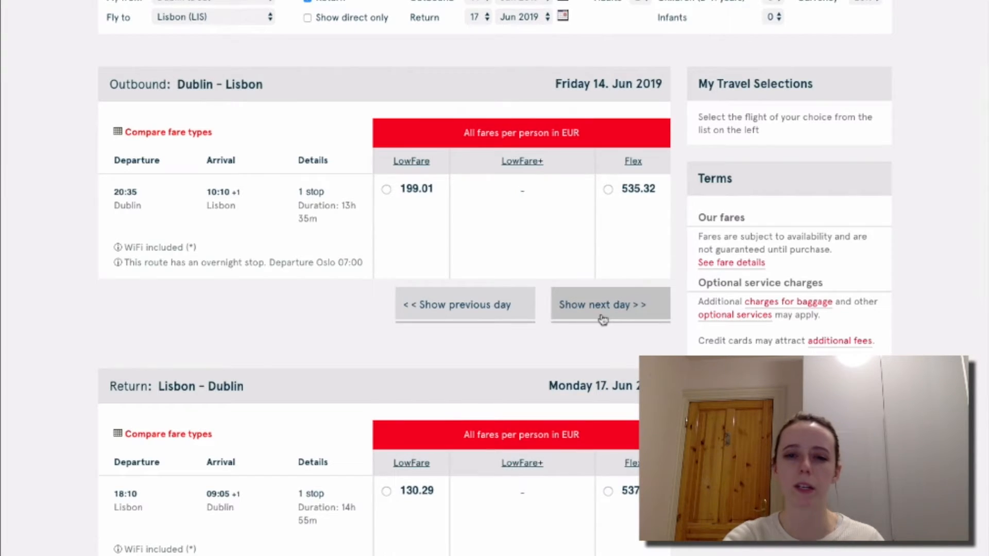
scroll(600, 315, up, 3)
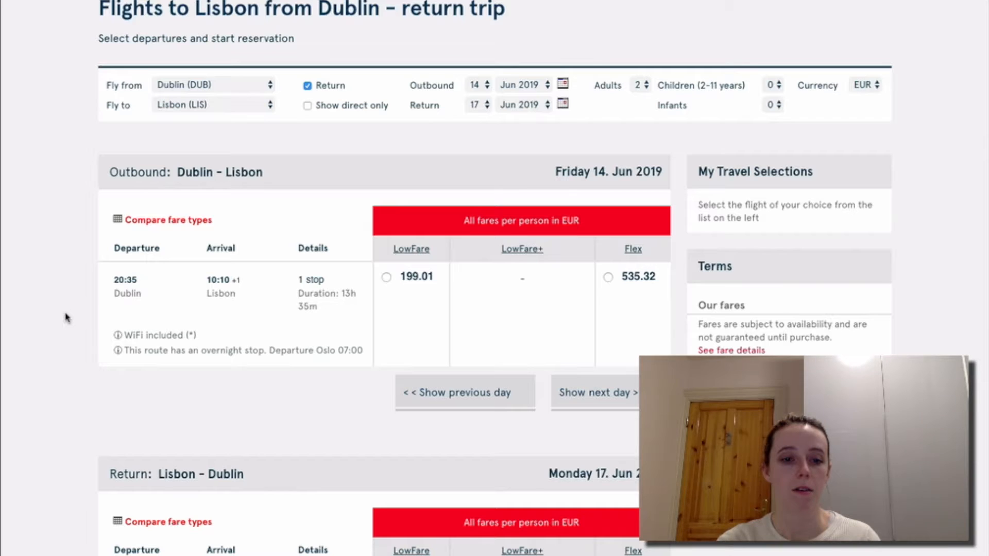
scroll(66, 318, down, 3)
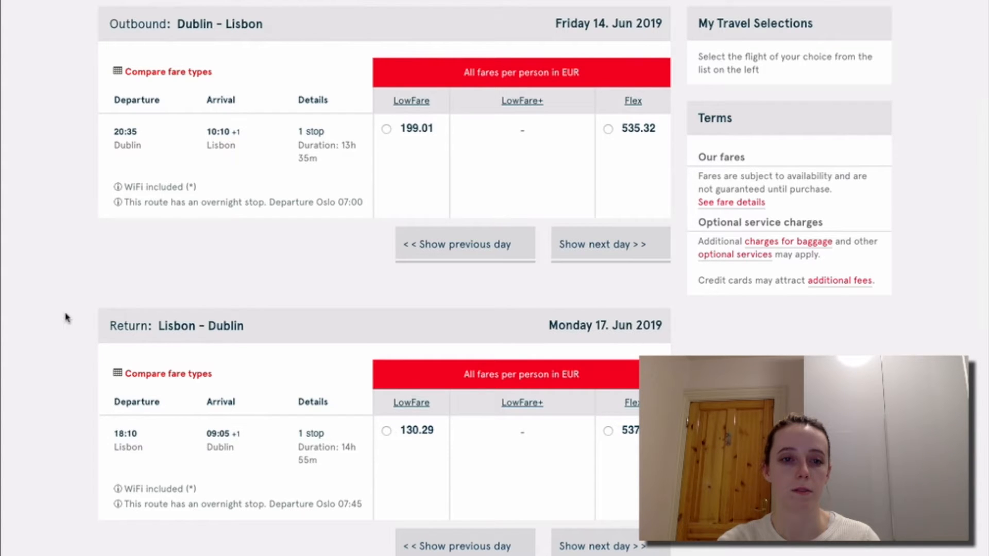
scroll(65, 318, up, 3)
scroll(65, 318, down, 1)
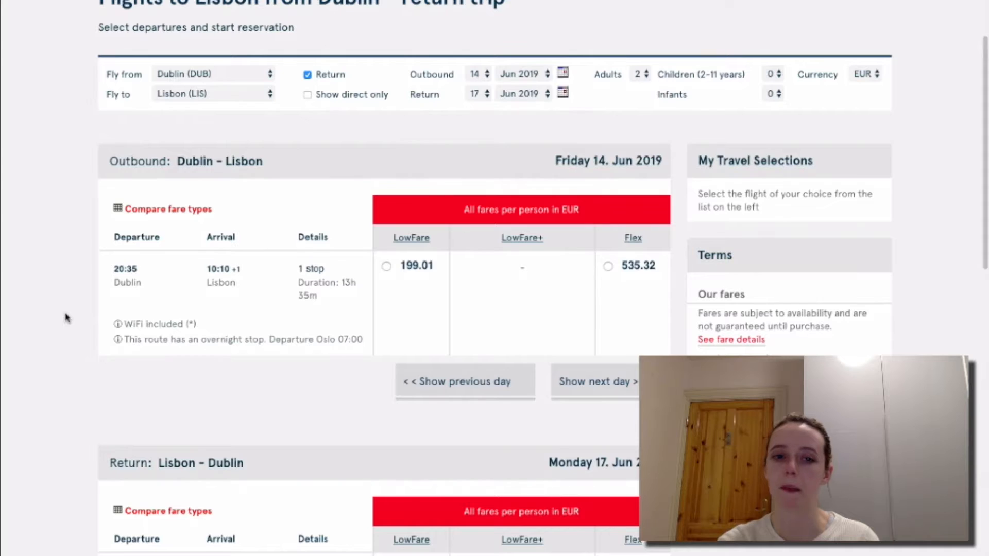
scroll(65, 317, down, 2)
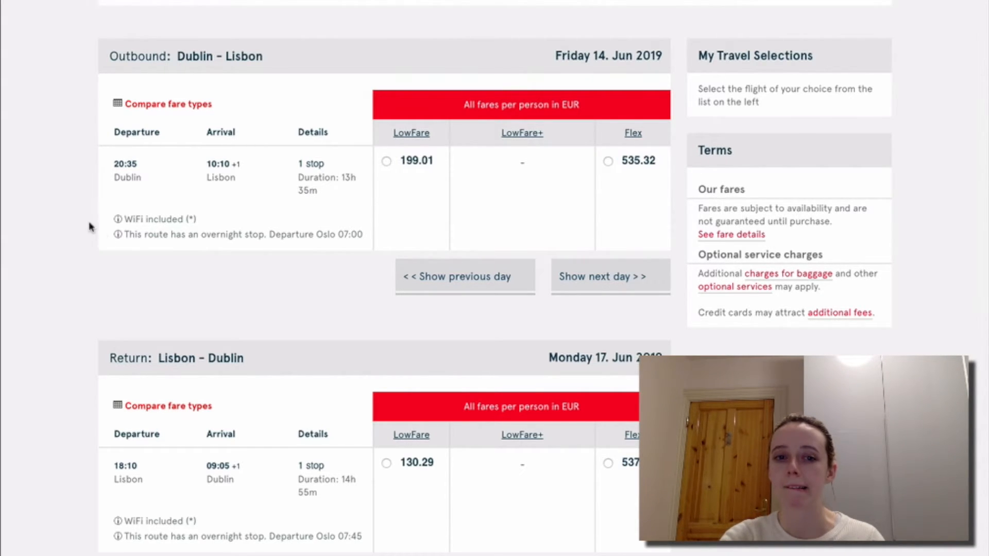
scroll(84, 218, up, 1)
scroll(83, 219, up, 2)
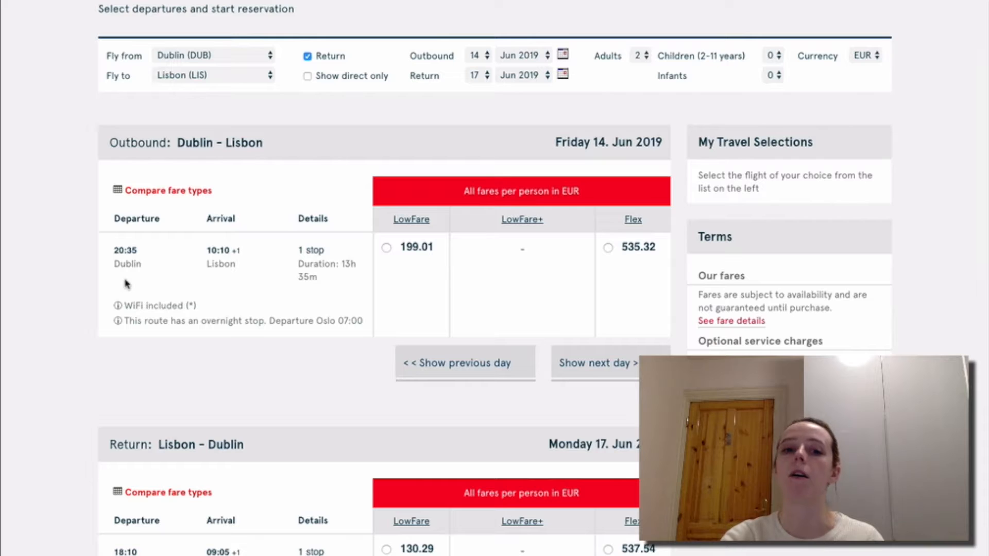
scroll(85, 326, up, 1)
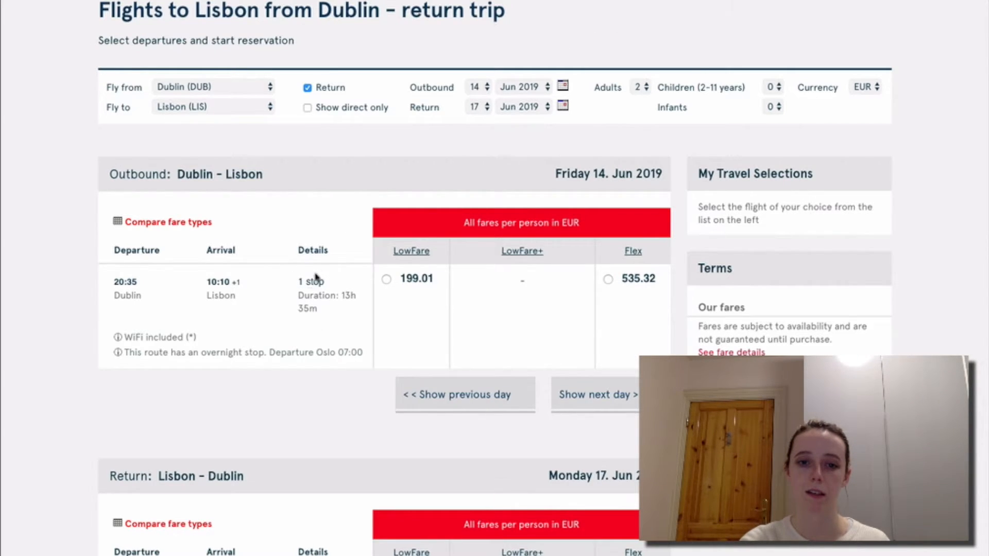
scroll(344, 301, down, 4)
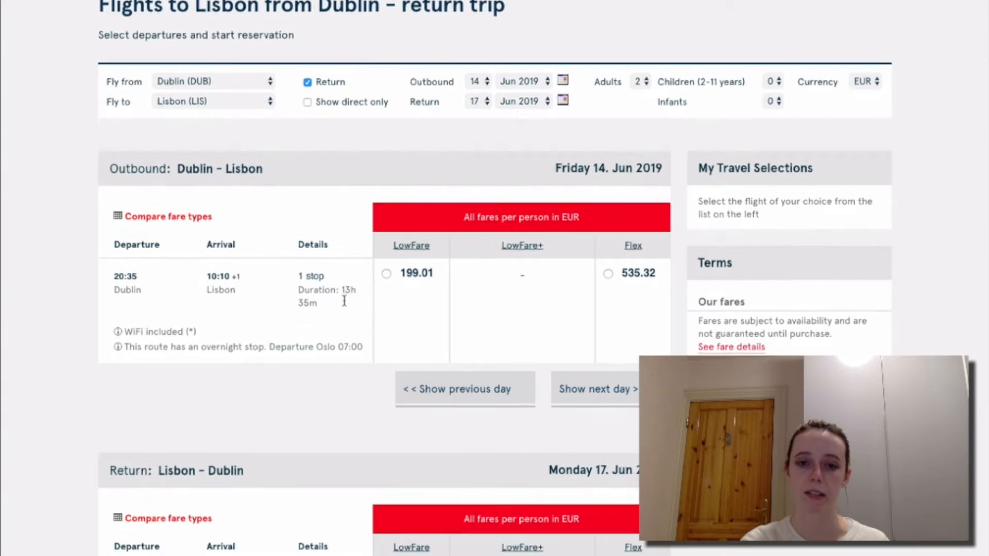
scroll(344, 304, down, 2)
scroll(345, 305, up, 2)
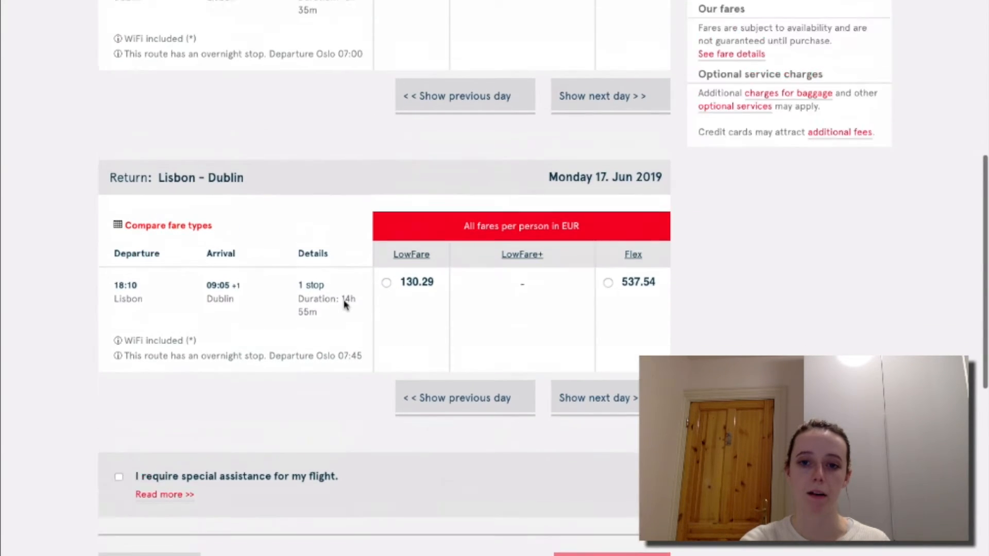
scroll(344, 305, up, 2)
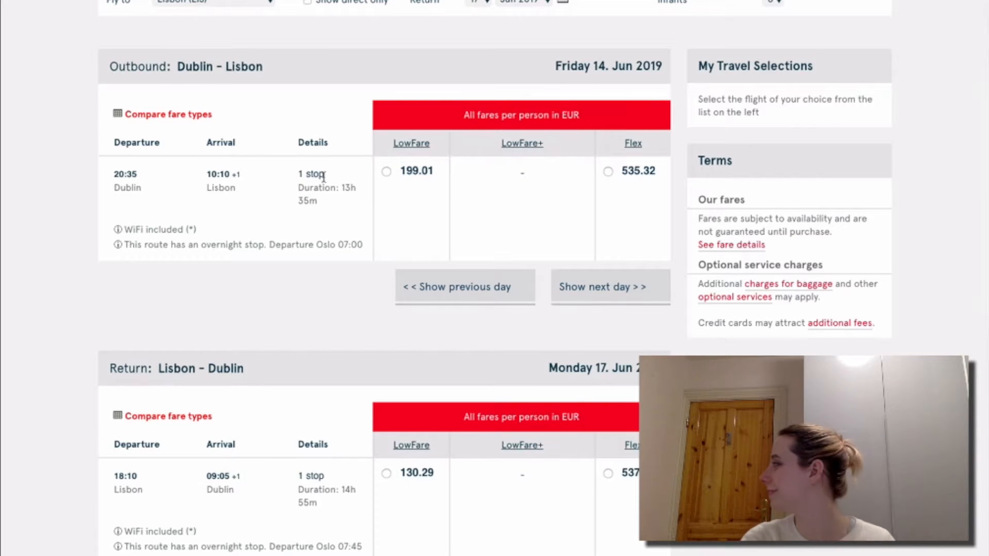
scroll(327, 162, up, 4)
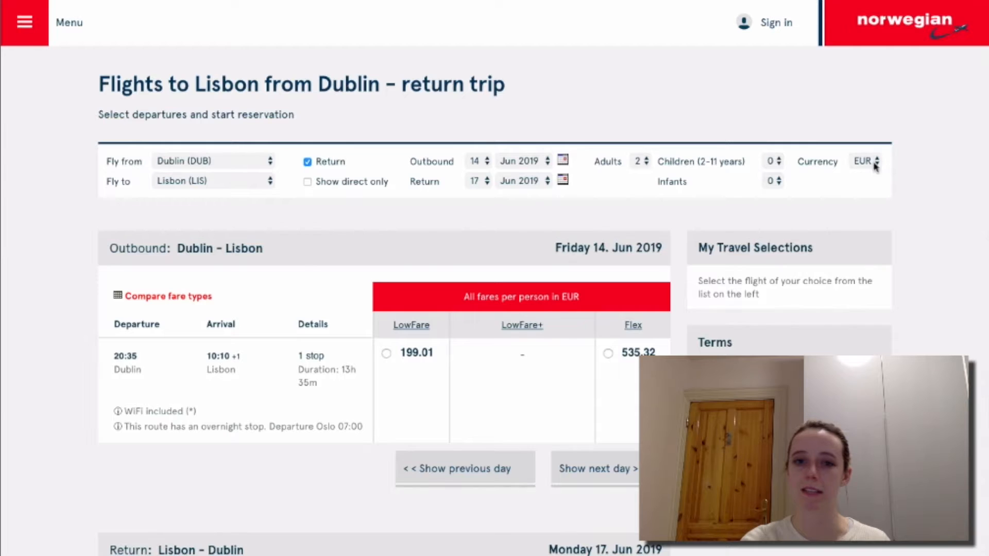
scroll(426, 283, down, 2)
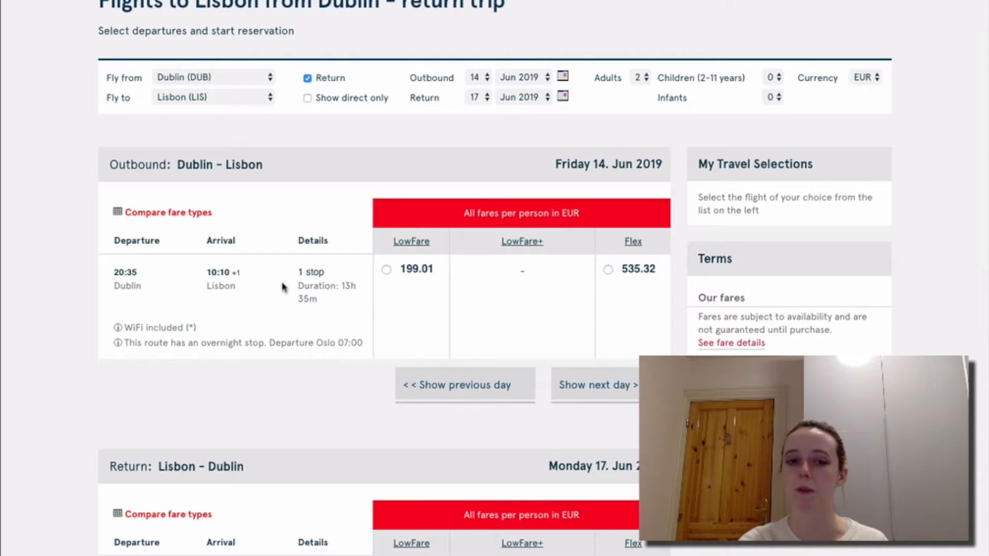
scroll(324, 289, down, 1)
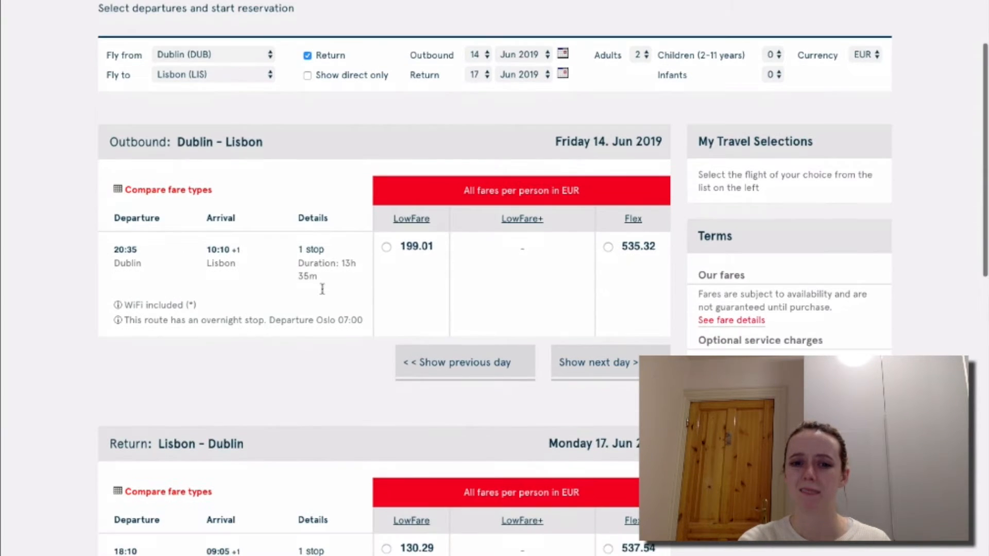
scroll(323, 294, down, 1)
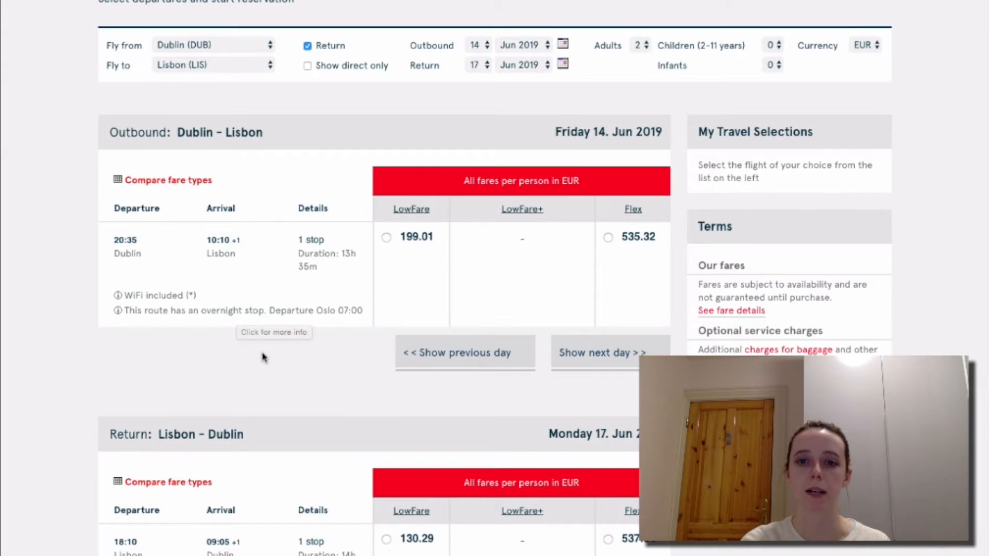
scroll(263, 354, up, 2)
scroll(262, 356, down, 5)
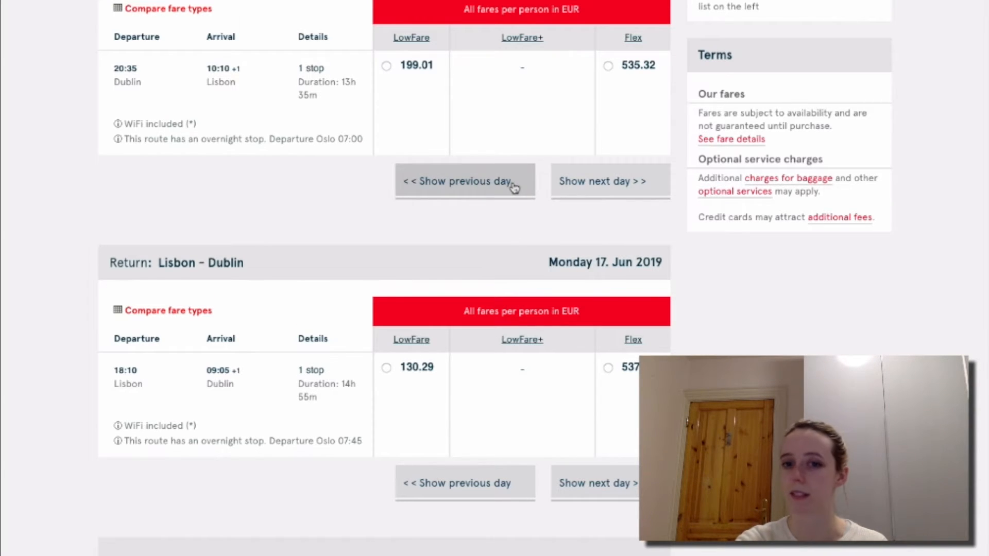
scroll(604, 196, up, 2)
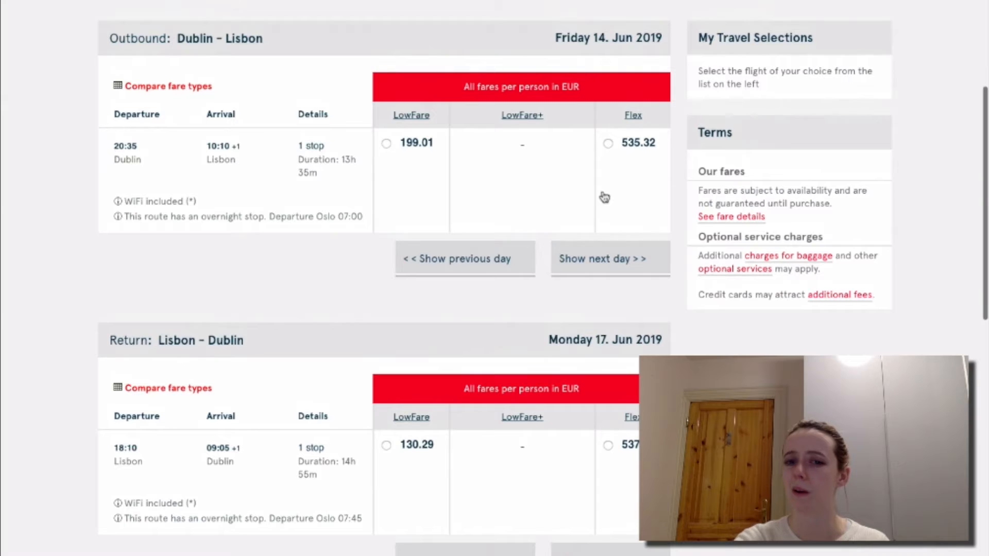
click(525, 264)
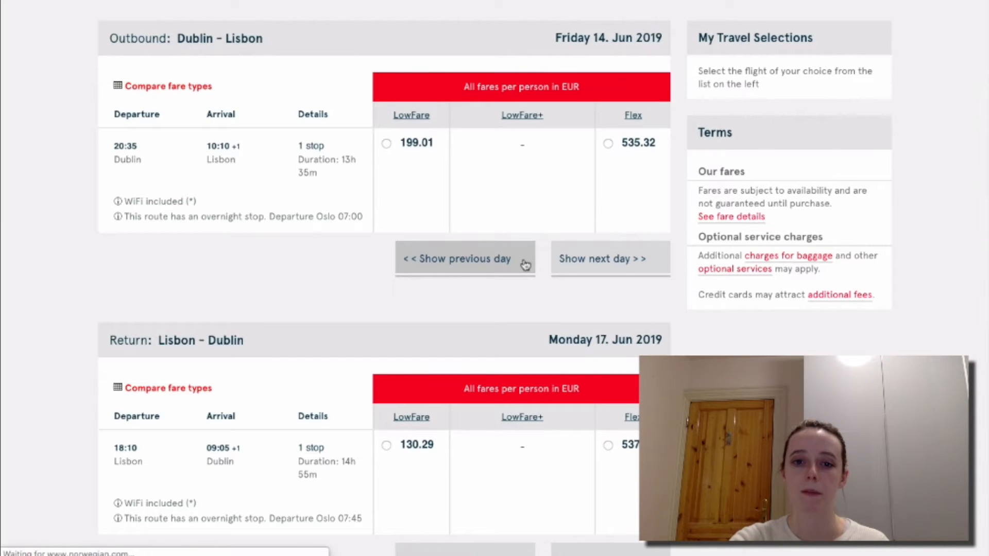
click(490, 394)
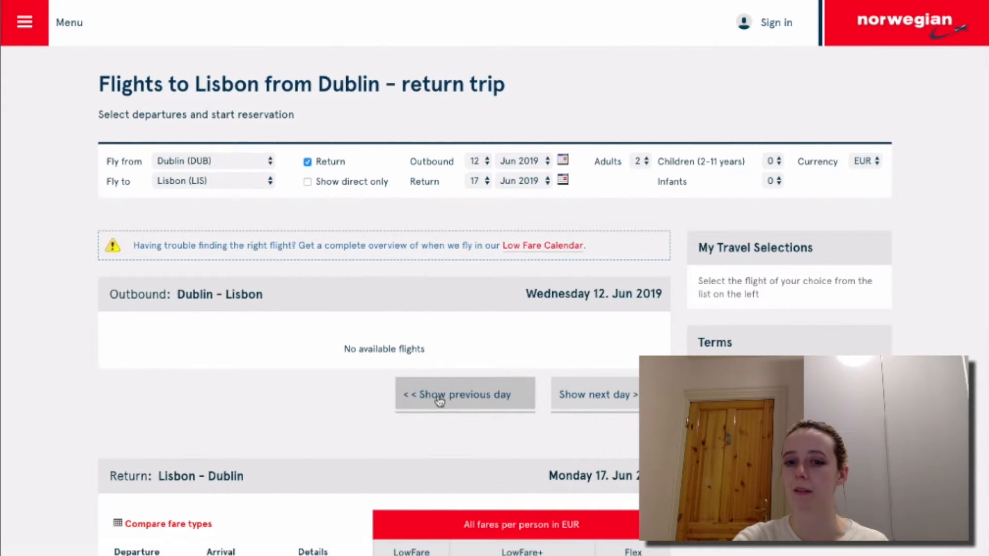
click(607, 405)
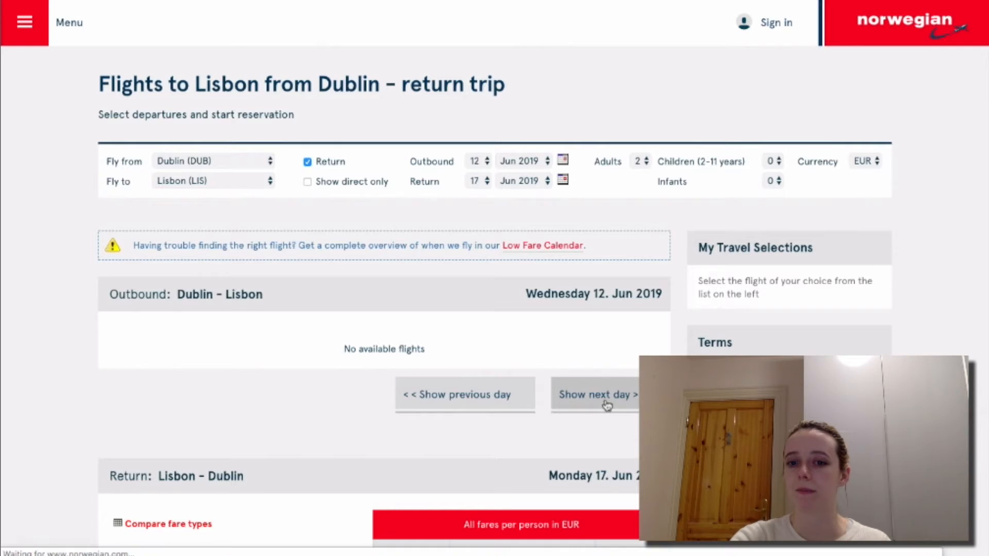
click(607, 405)
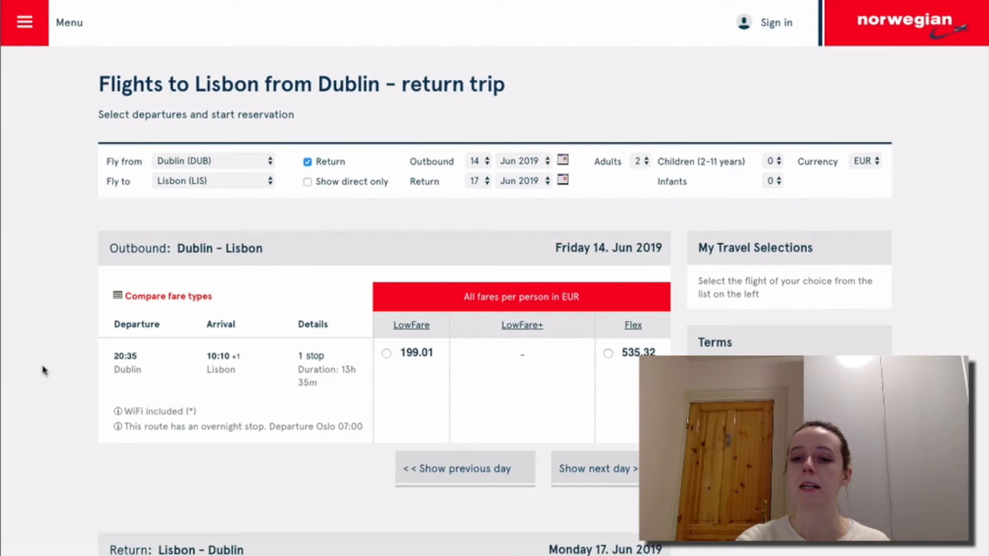
scroll(43, 370, down, 5)
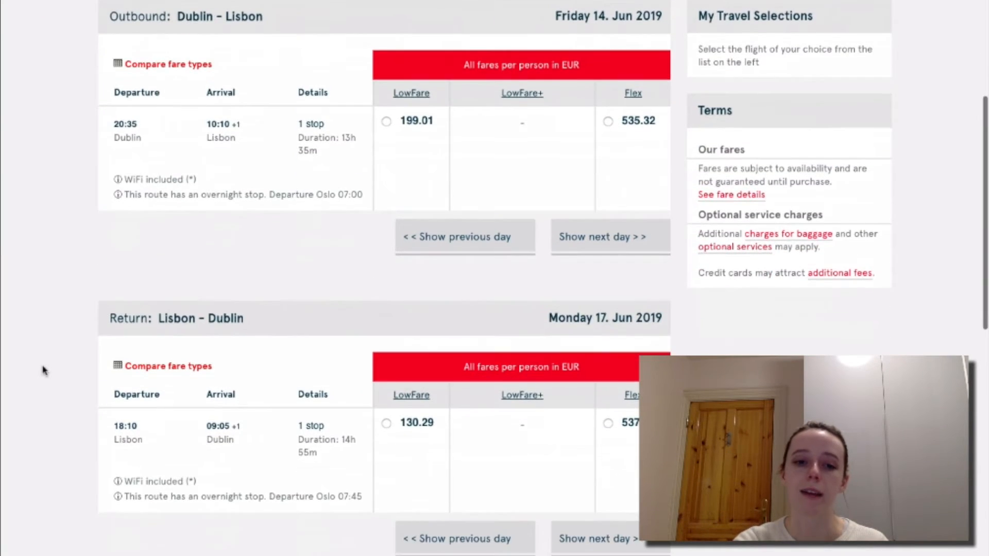
scroll(43, 369, down, 2)
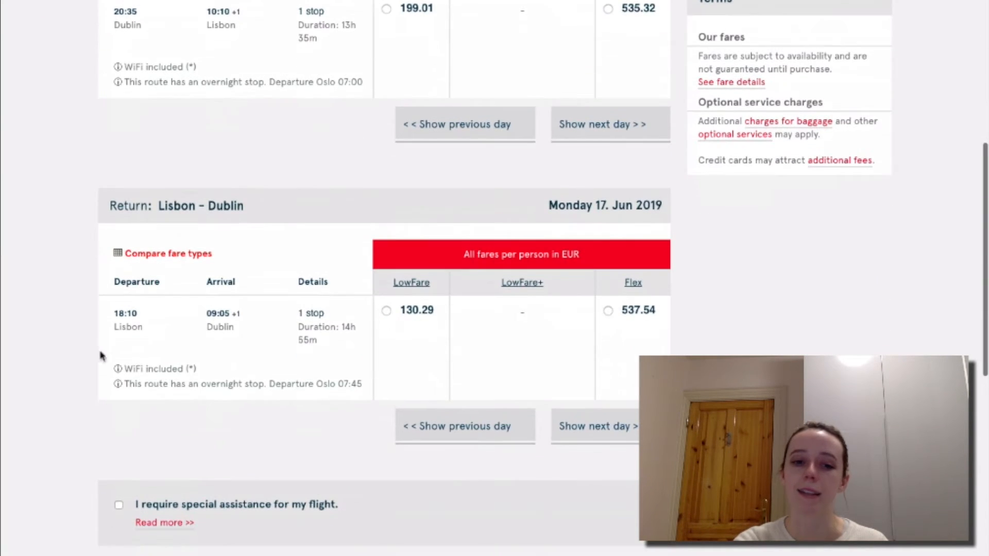
click(149, 394)
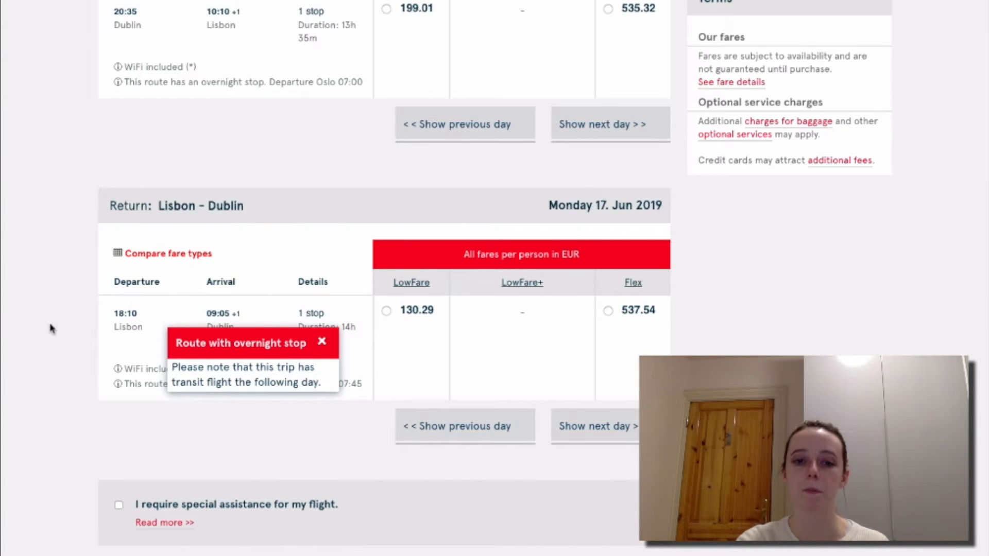
click(322, 343)
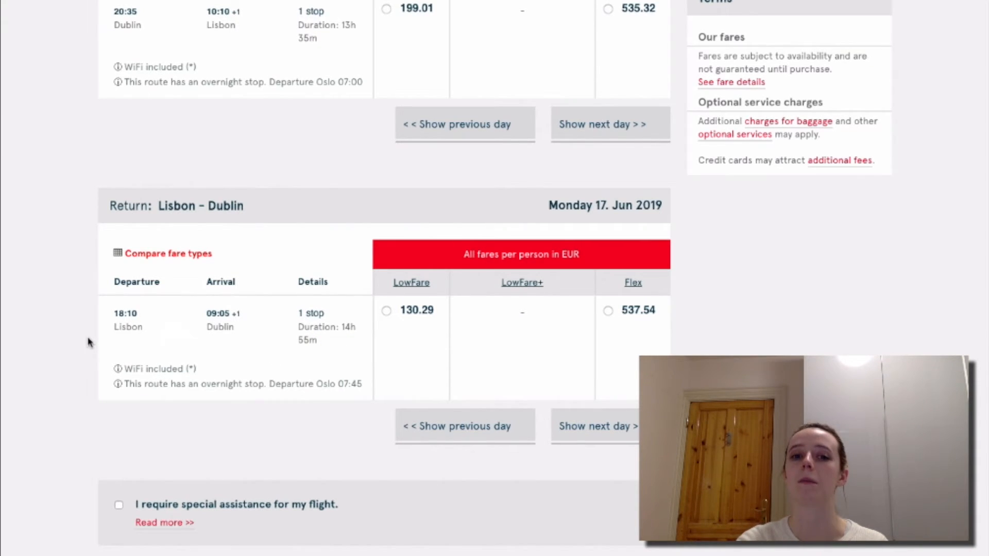
scroll(88, 341, up, 5)
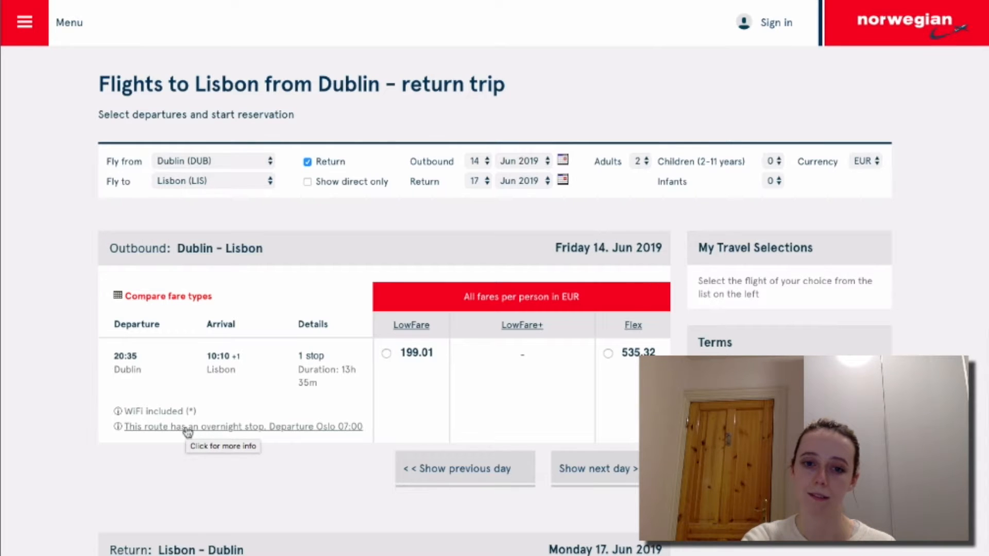
scroll(188, 432, down, 7)
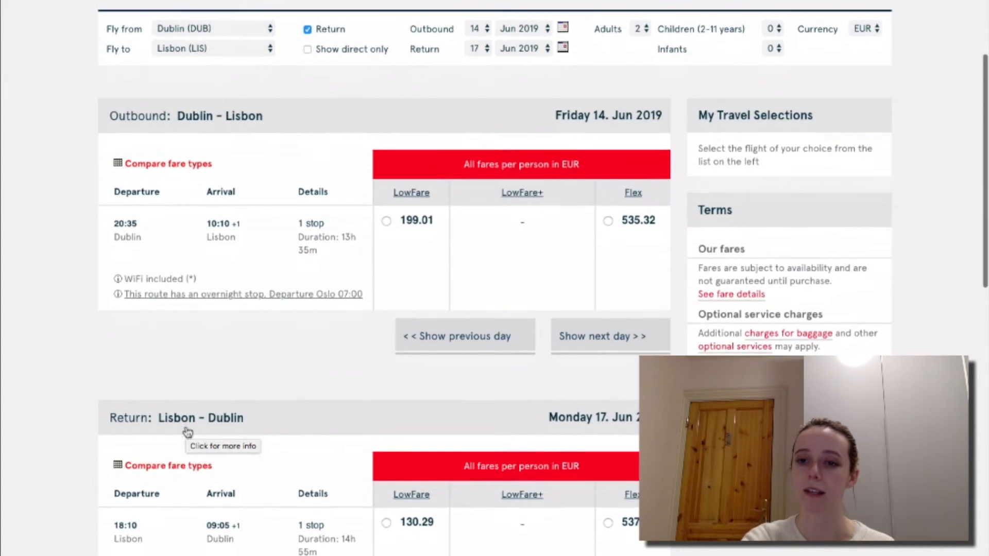
scroll(188, 432, down, 3)
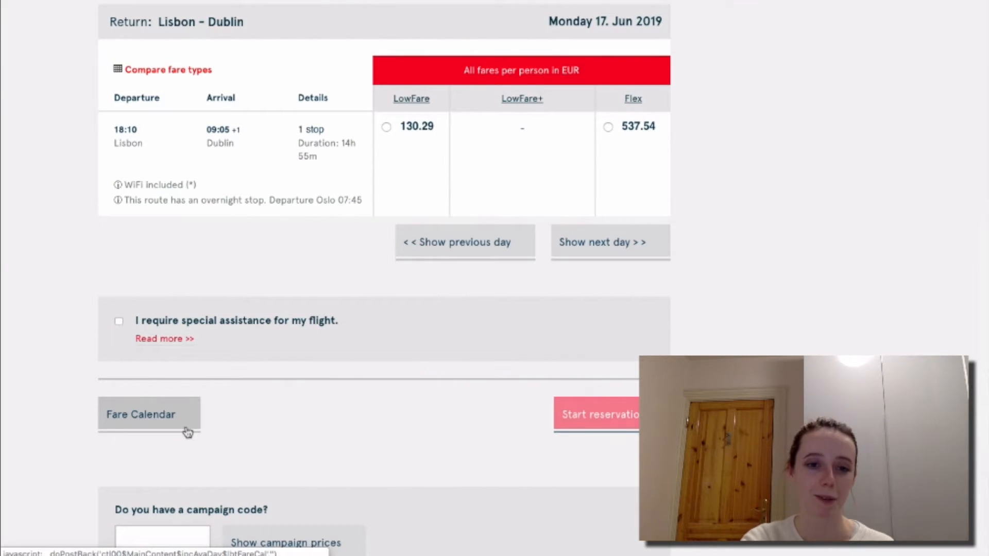
scroll(122, 303, up, 1)
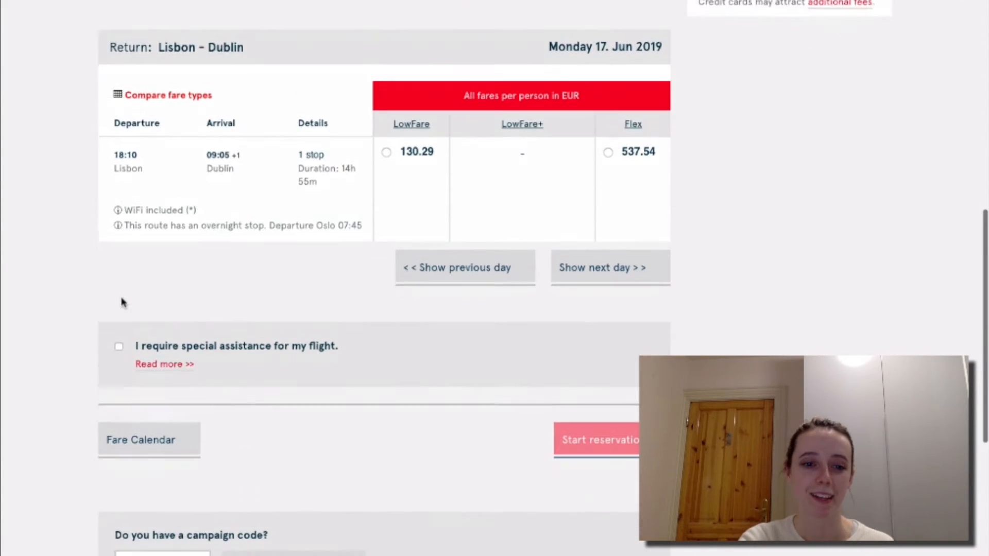
scroll(122, 302, down, 1)
scroll(559, 392, up, 2)
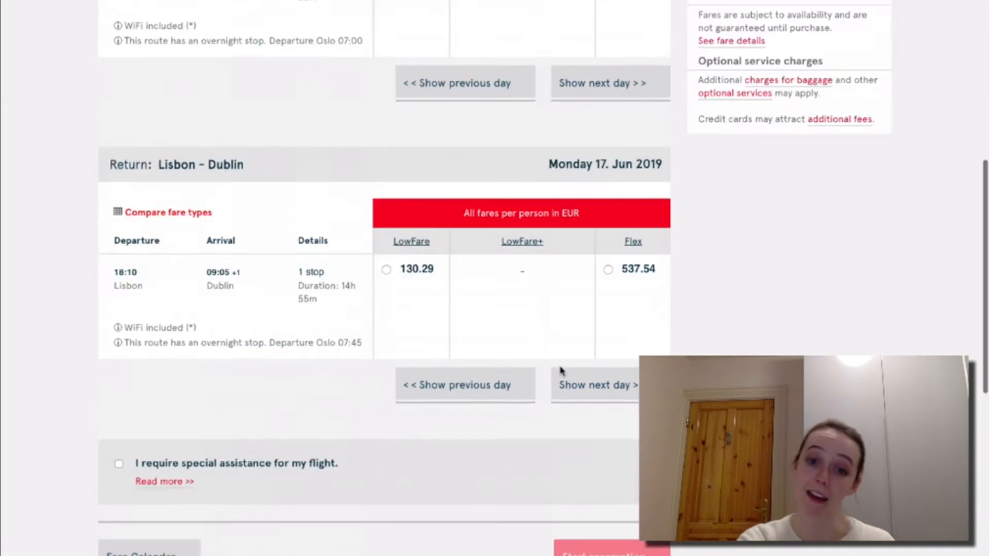
scroll(561, 371, up, 9)
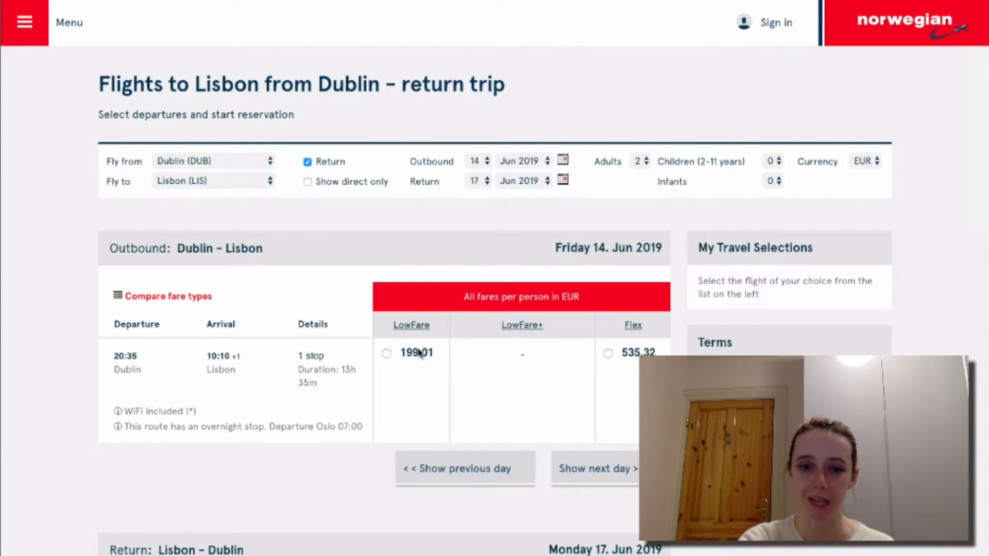
Select the €199.01 LowFare outbound and the €130.29 LowFare return fares.
click(419, 355)
scroll(450, 409, down, 3)
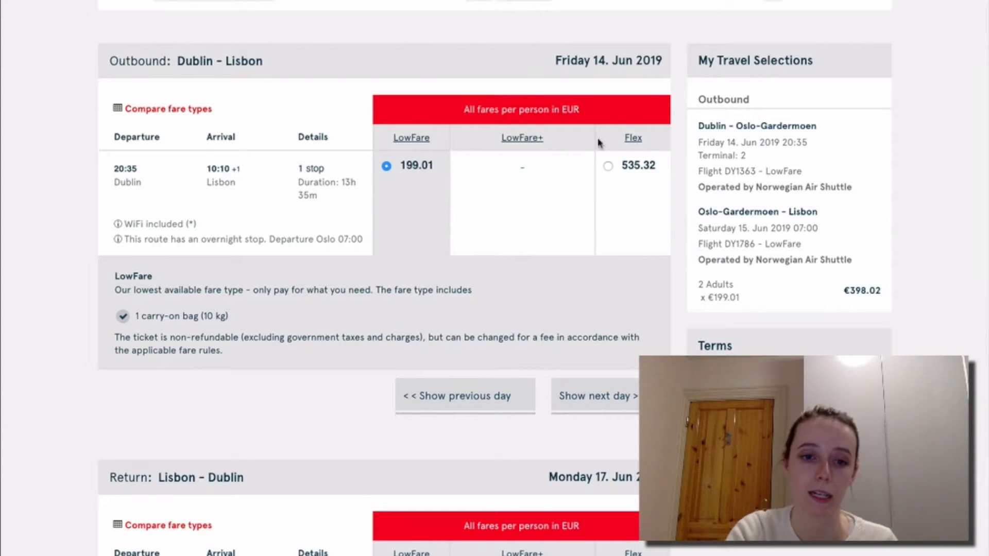
scroll(413, 307, down, 5)
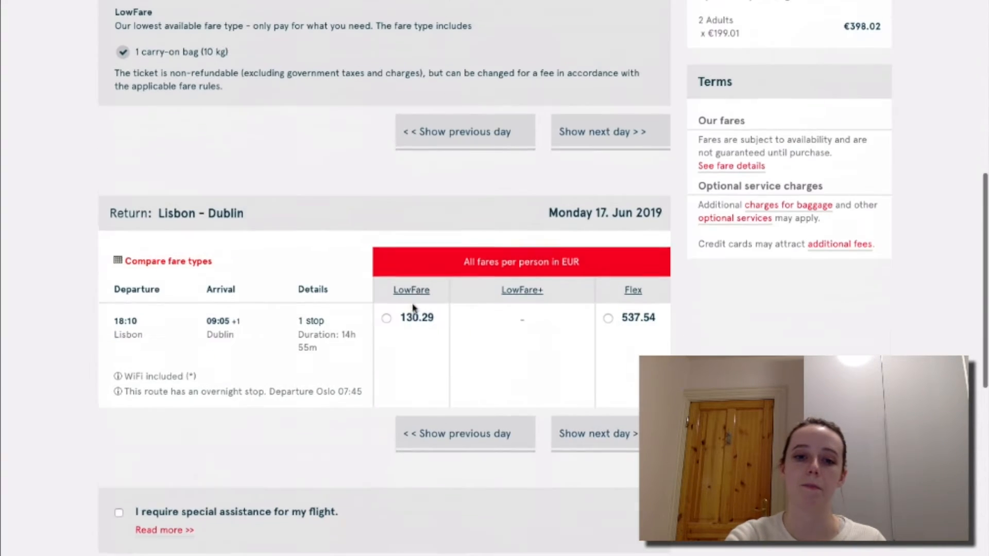
click(416, 322)
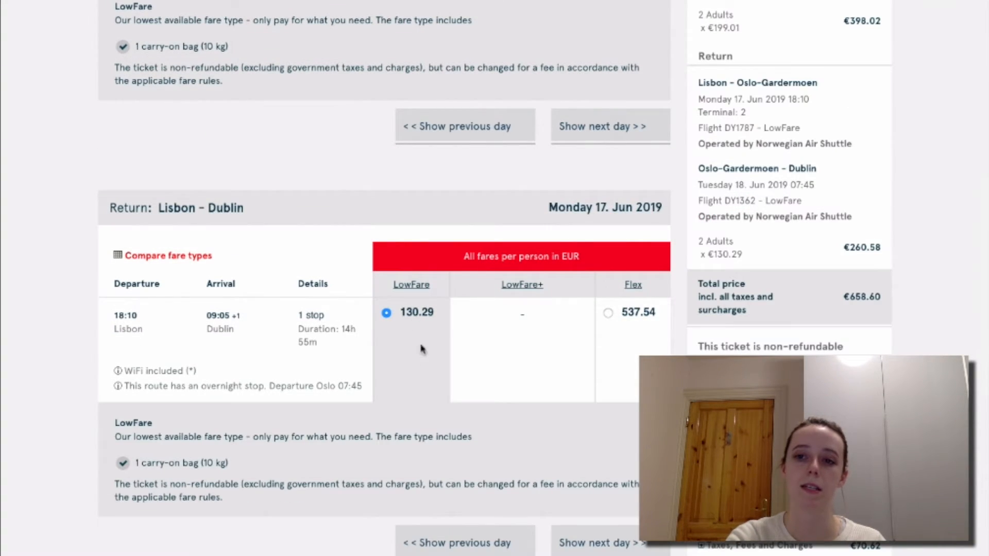
Review the chosen fares and start the reservation, totalling €398.02 for 2 adults.
scroll(815, 132, up, 5)
scroll(814, 133, down, 10)
scroll(814, 132, down, 5)
scroll(814, 133, up, 10)
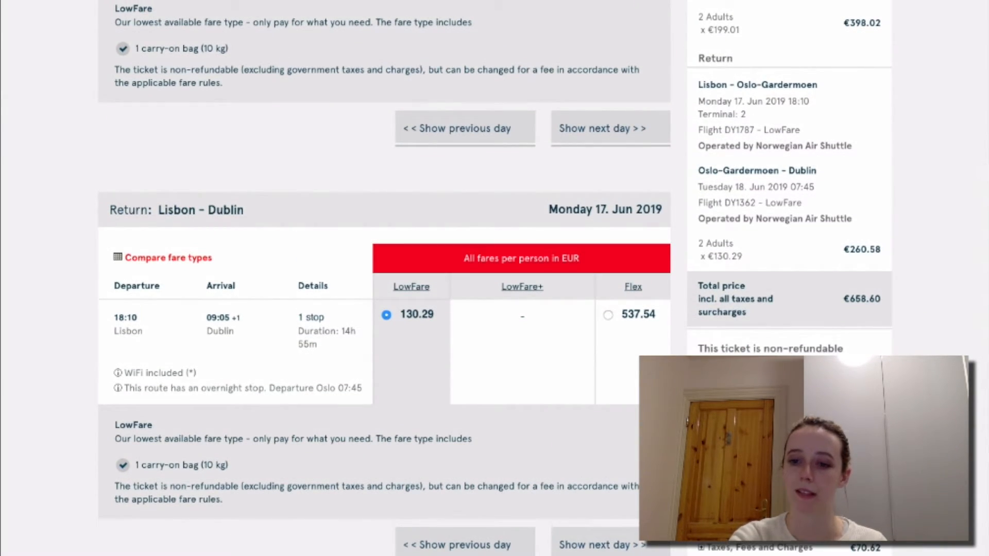
scroll(543, 280, down, 1)
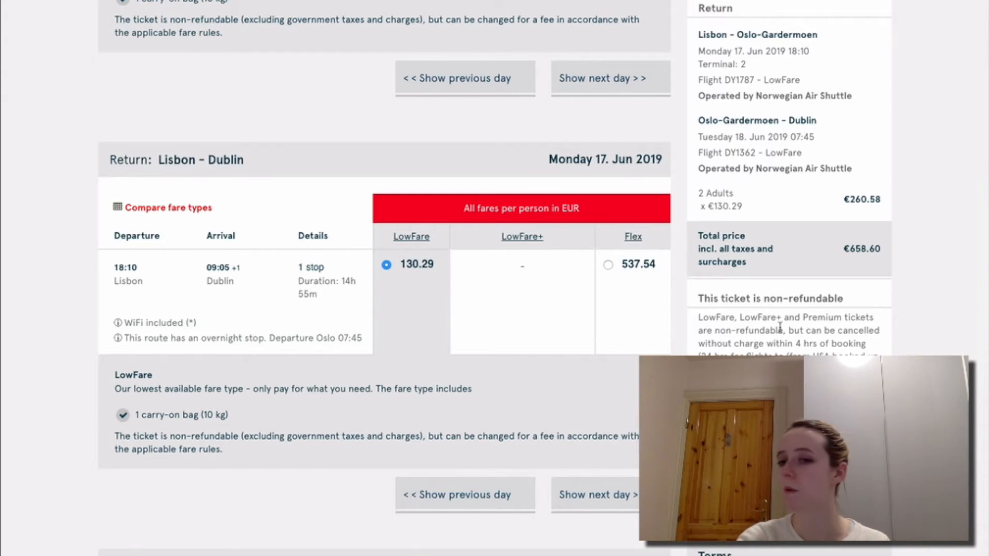
scroll(800, 312, up, 10)
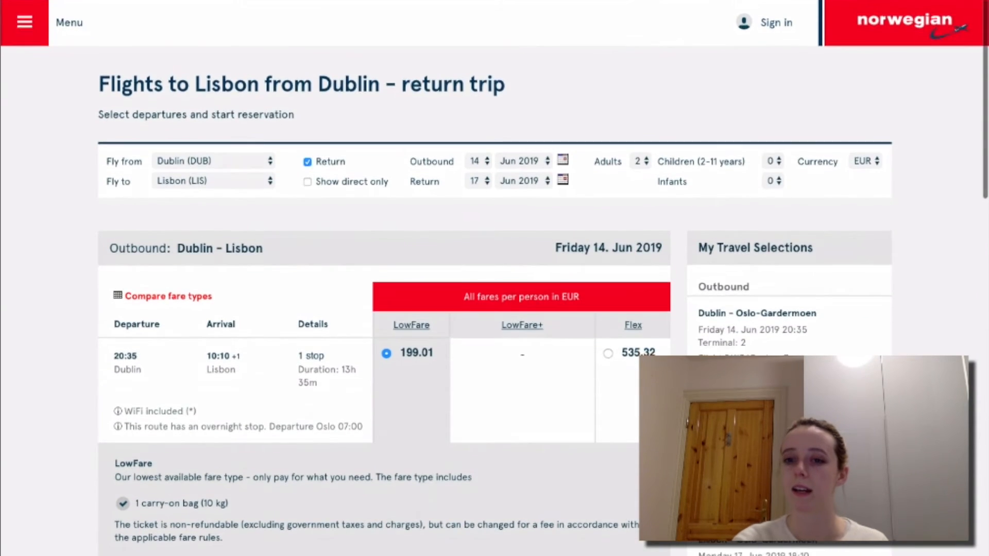
scroll(800, 312, down, 4)
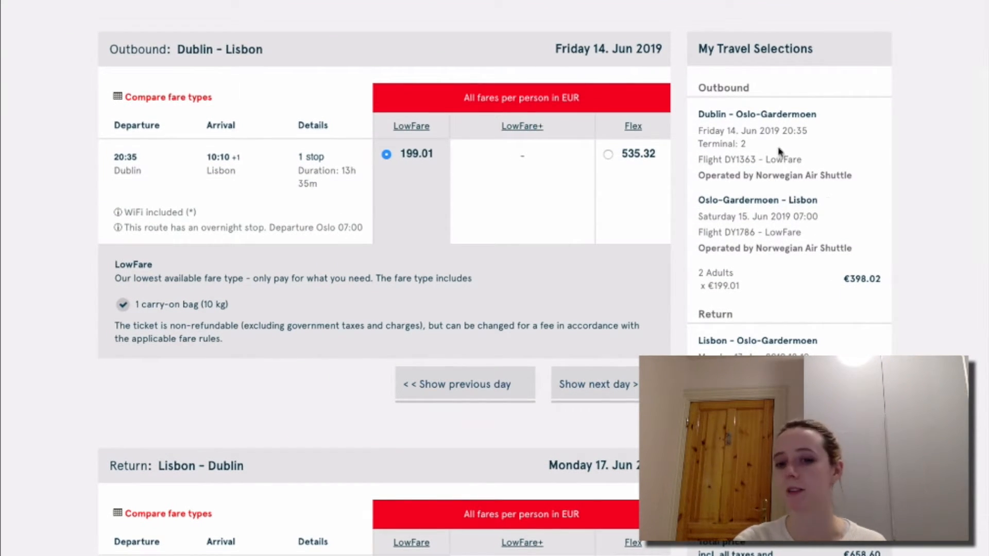
scroll(495, 278, down, 1)
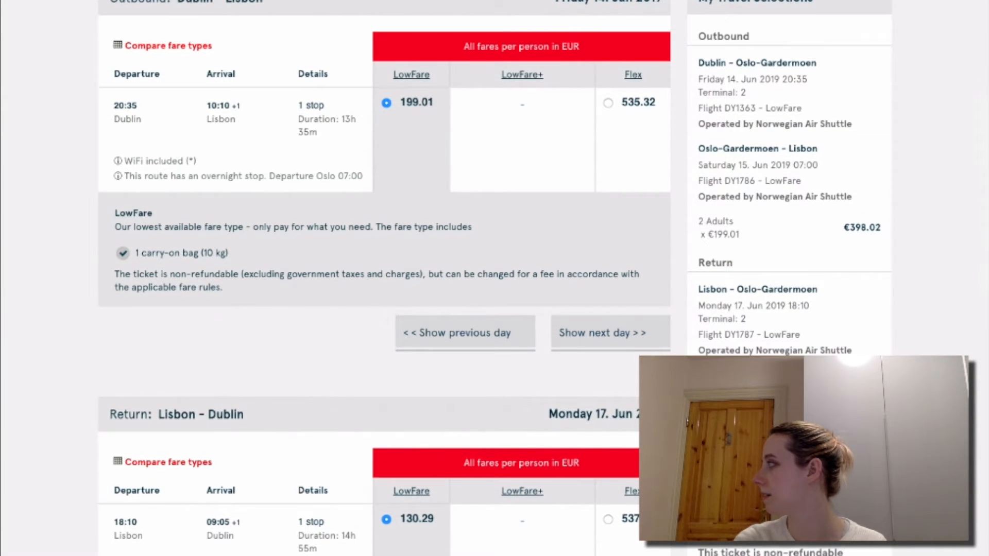
scroll(747, 353, down, 1)
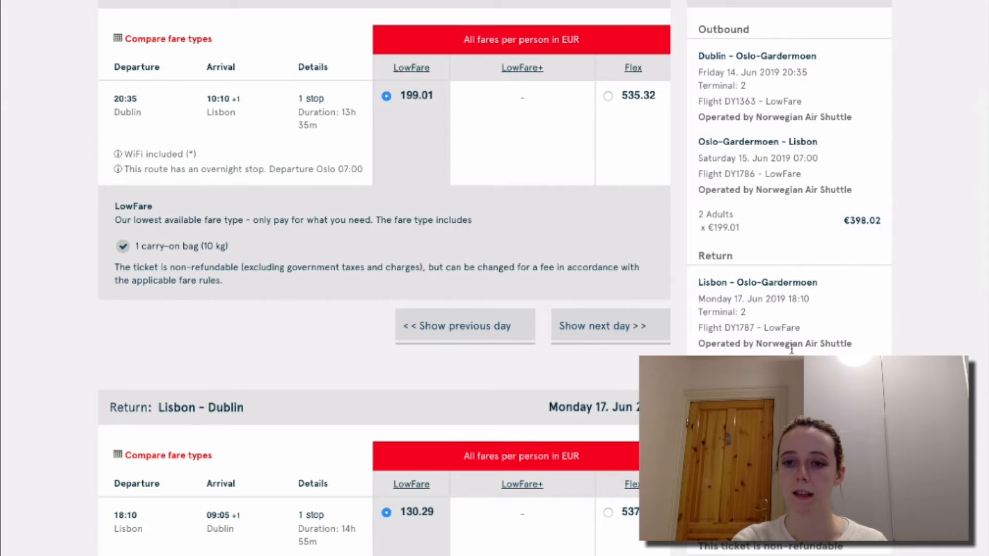
scroll(792, 348, down, 2)
scroll(798, 345, up, 7)
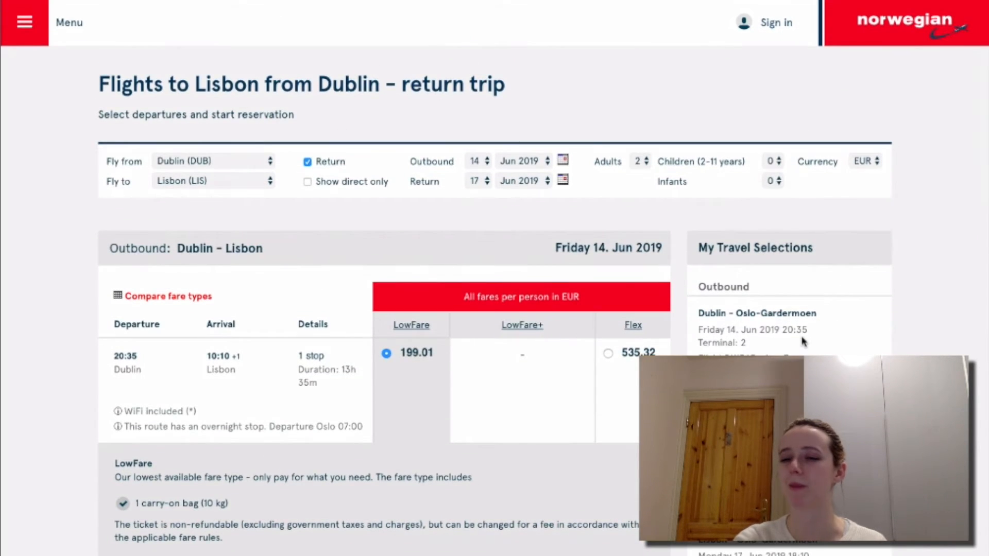
scroll(804, 341, down, 2)
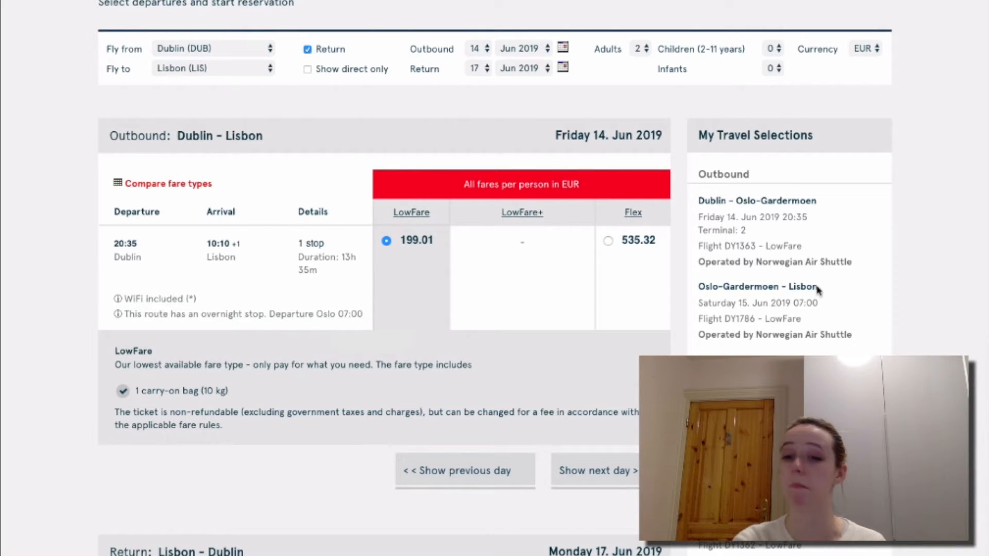
scroll(757, 196, down, 6)
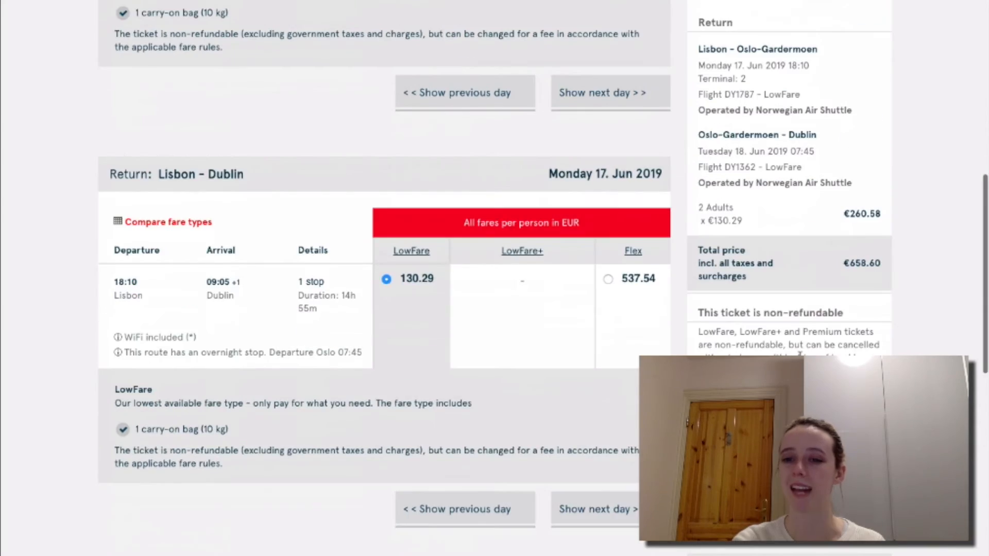
scroll(757, 196, up, 4)
scroll(756, 195, up, 4)
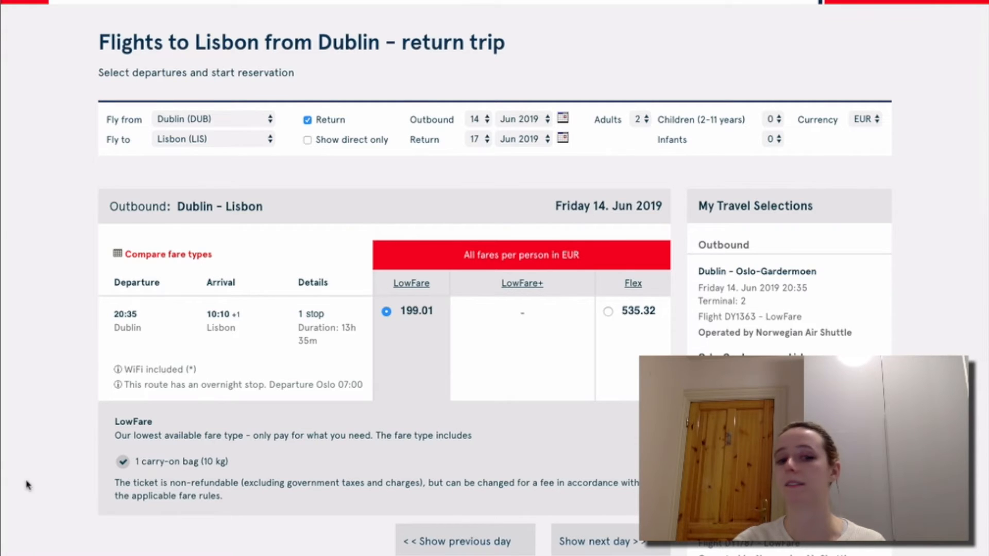
scroll(230, 448, down, 5)
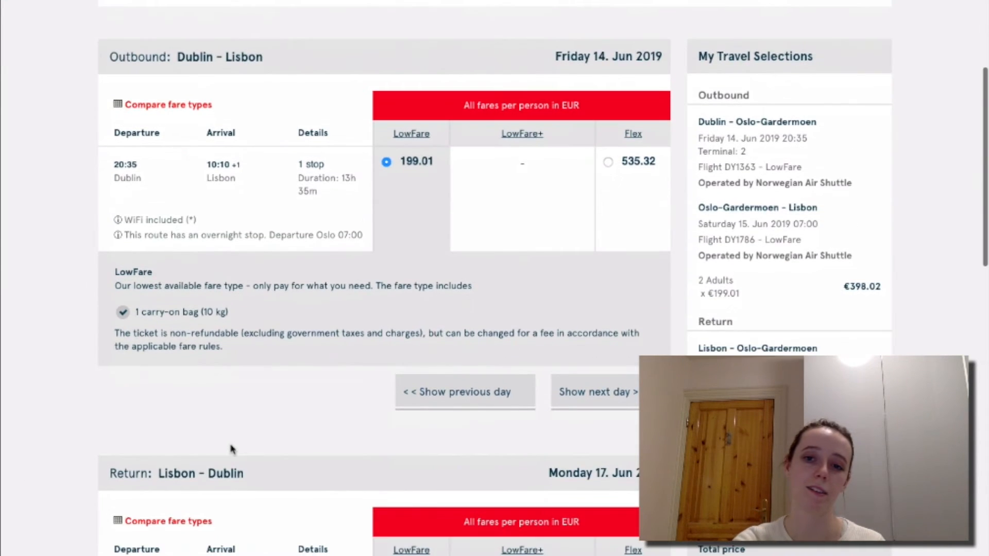
scroll(229, 448, down, 10)
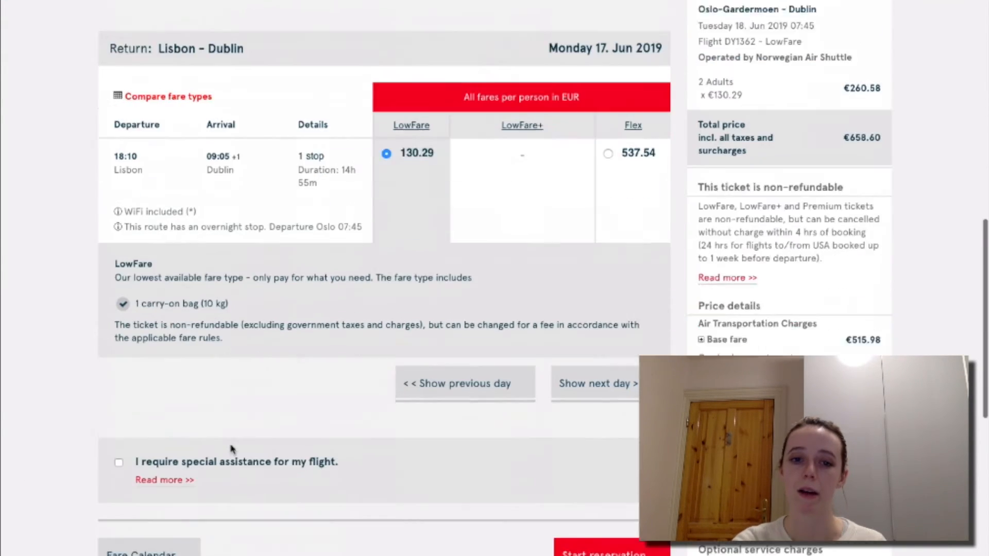
scroll(231, 449, down, 1)
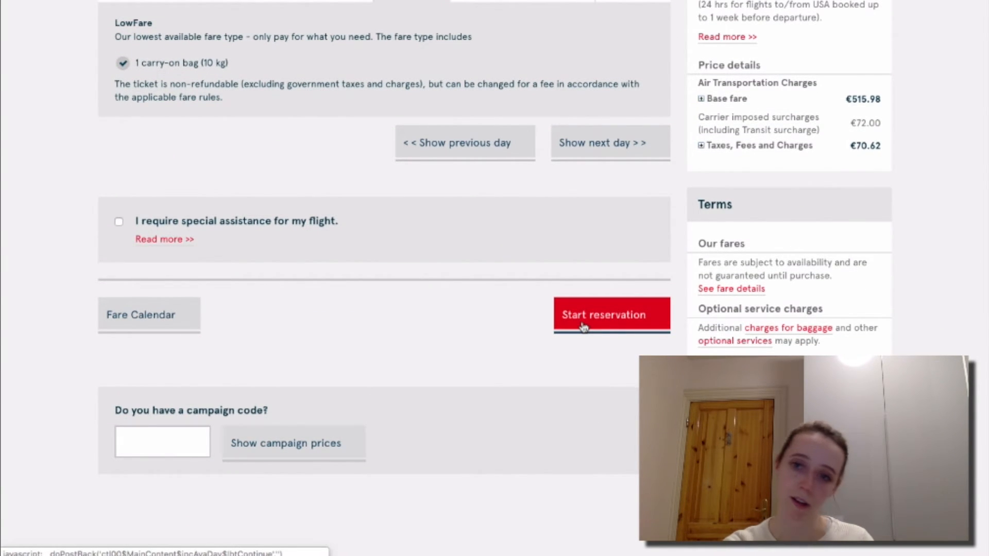
scroll(584, 327, up, 6)
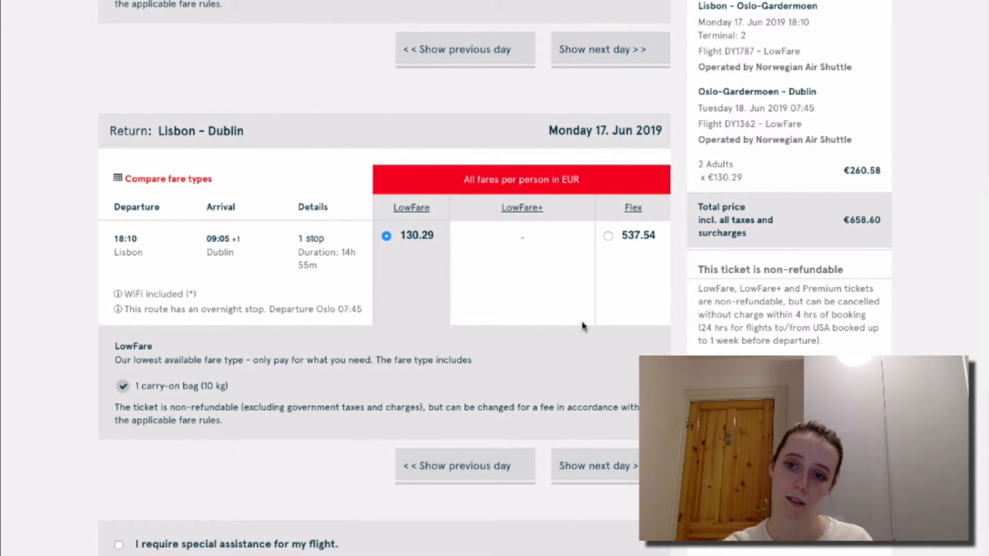
scroll(582, 326, down, 6)
scroll(584, 328, up, 8)
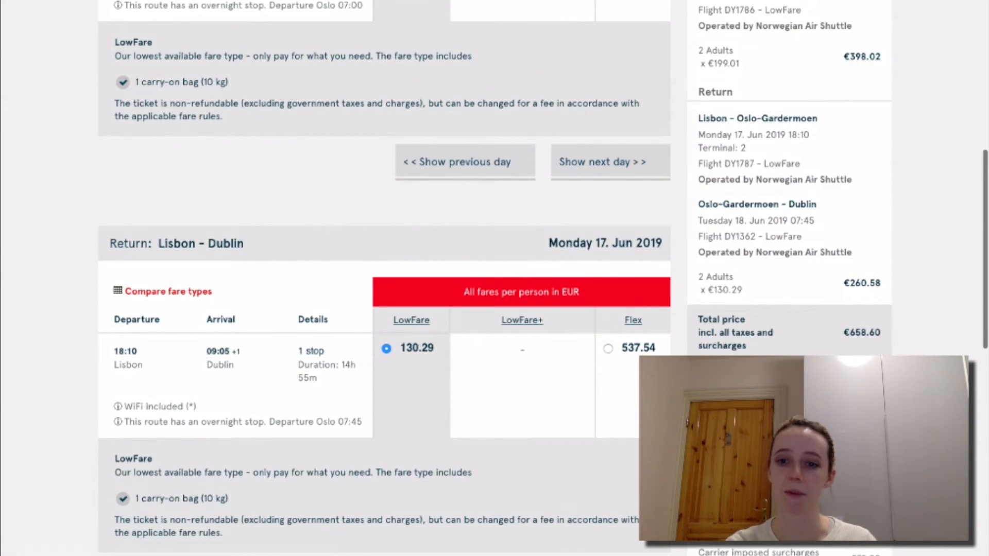
scroll(624, 450, down, 6)
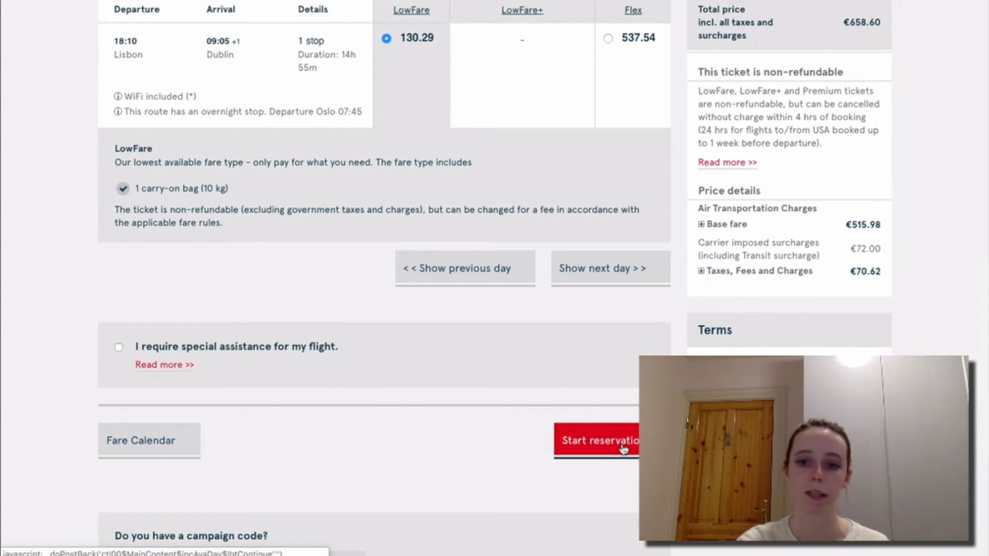
click(623, 448)
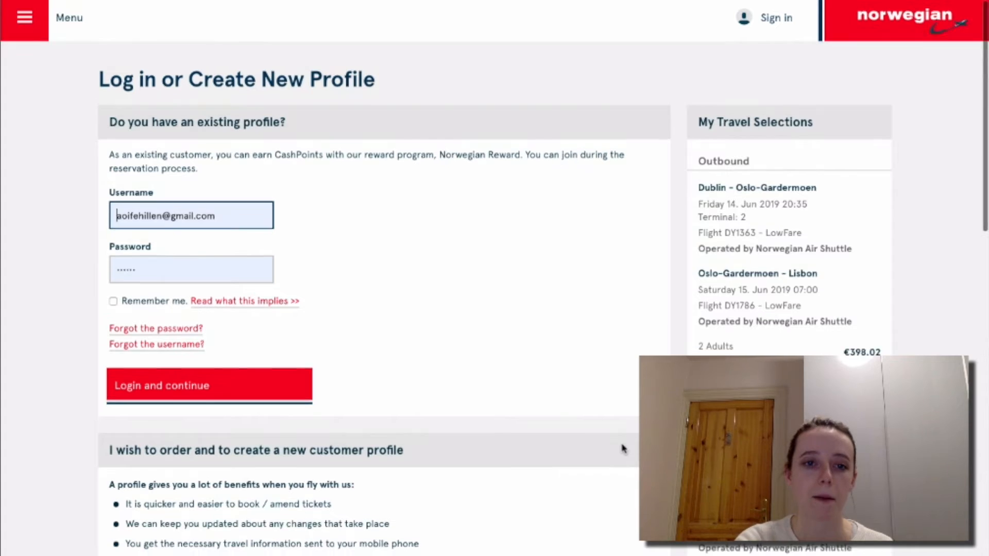
Choose Continue unregistered to proceed to Passenger details without a profile.
scroll(623, 448, down, 3)
scroll(623, 448, down, 1)
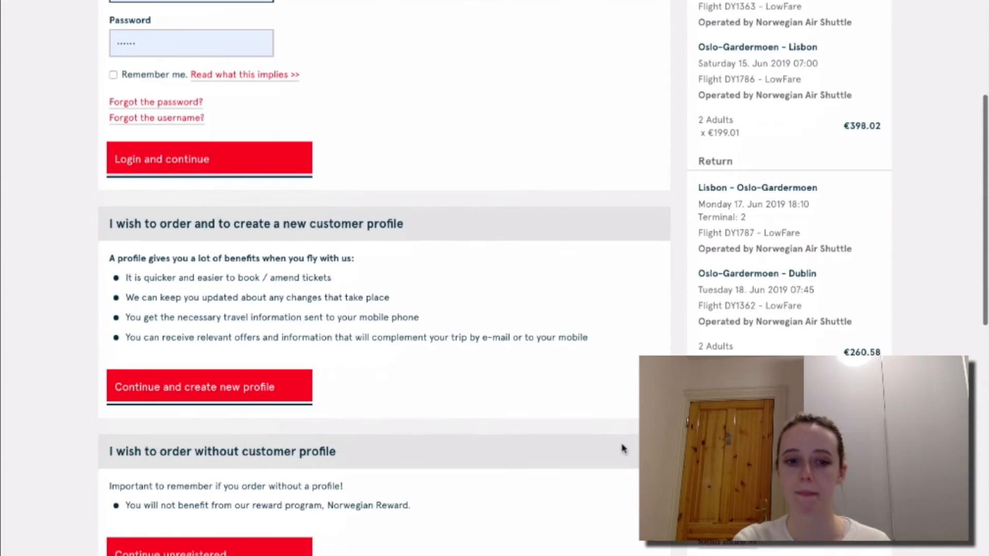
scroll(623, 448, down, 2)
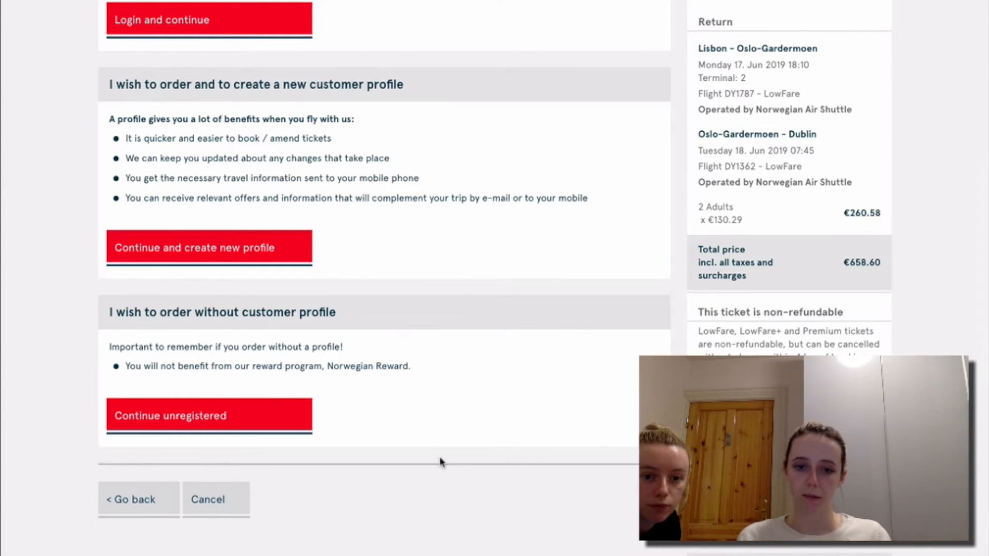
click(266, 415)
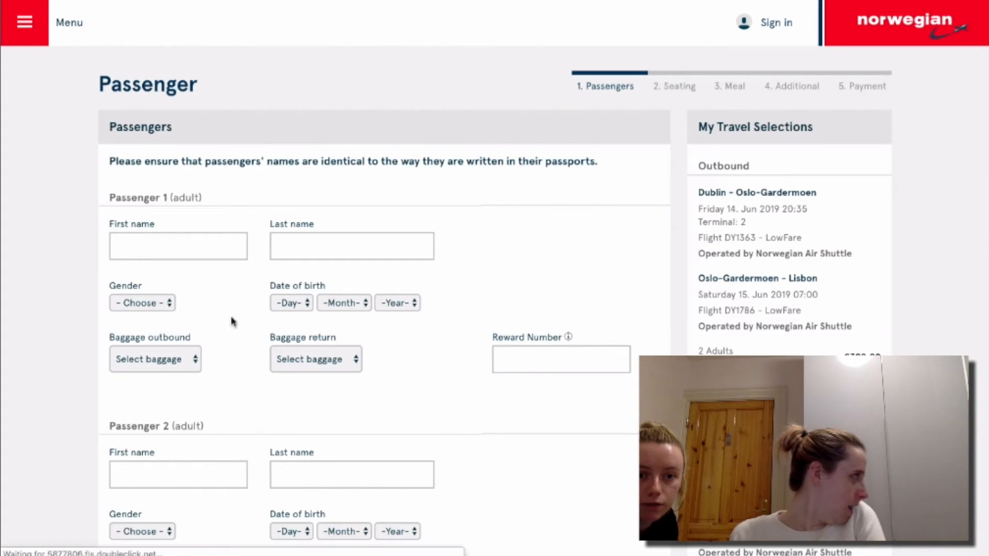
Enter passenger 1's first and last name and set gender to Female.
click(183, 251)
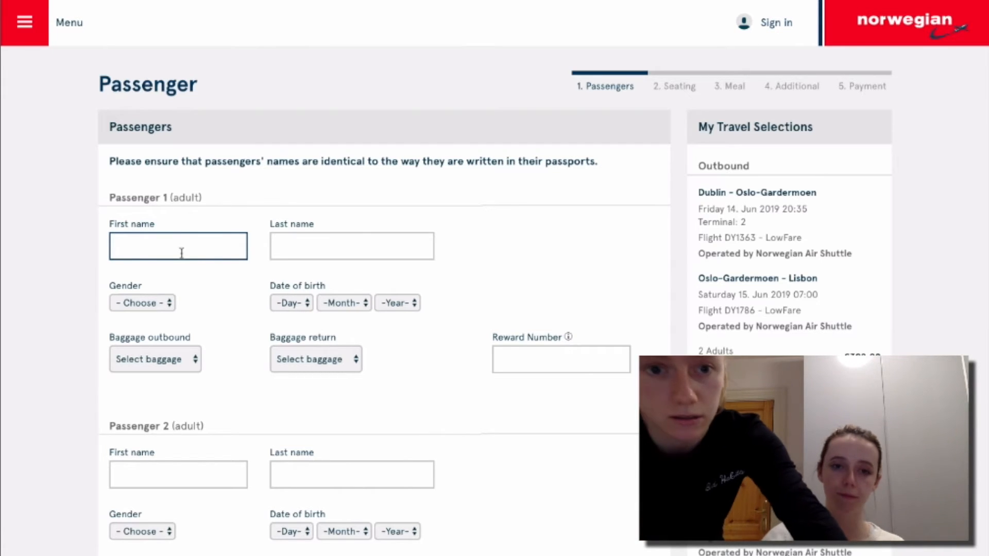
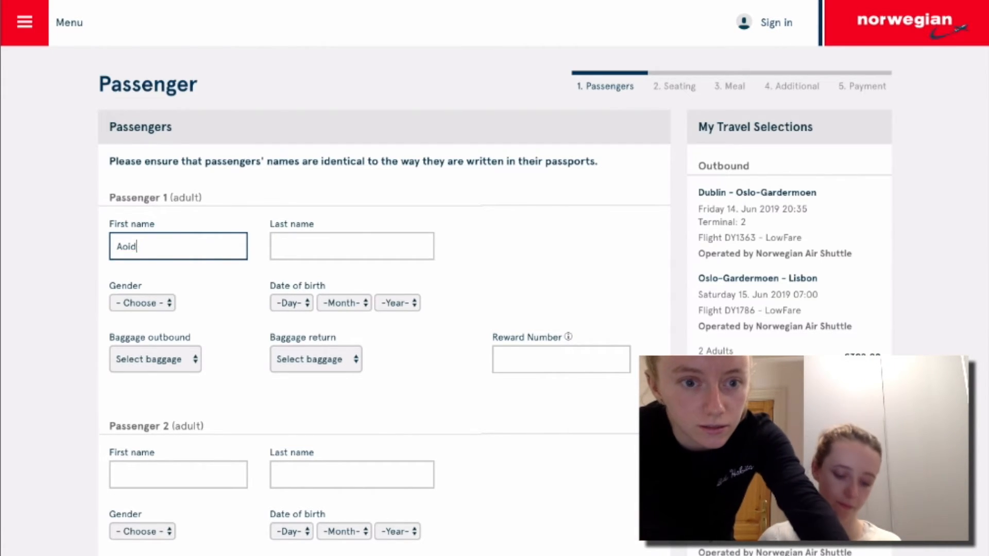
click(291, 246)
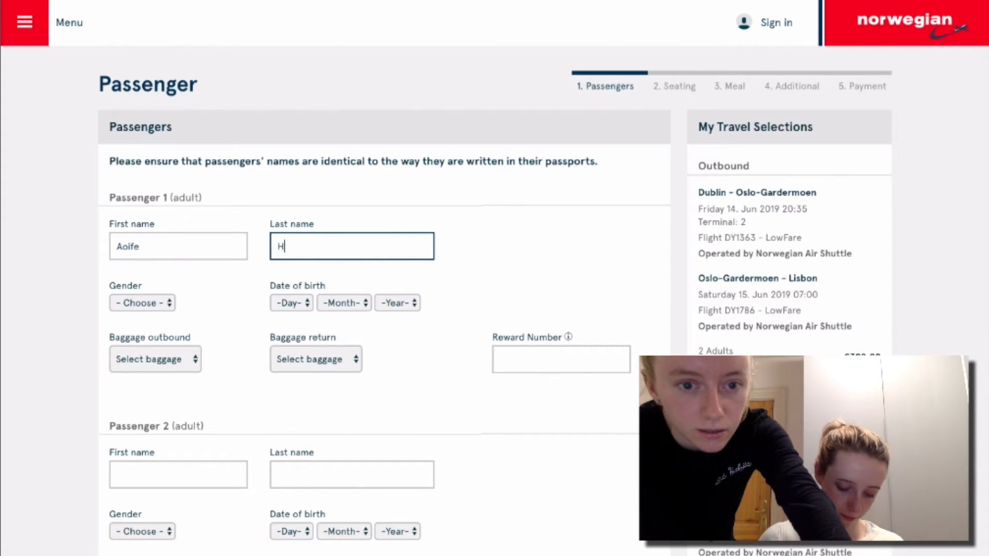
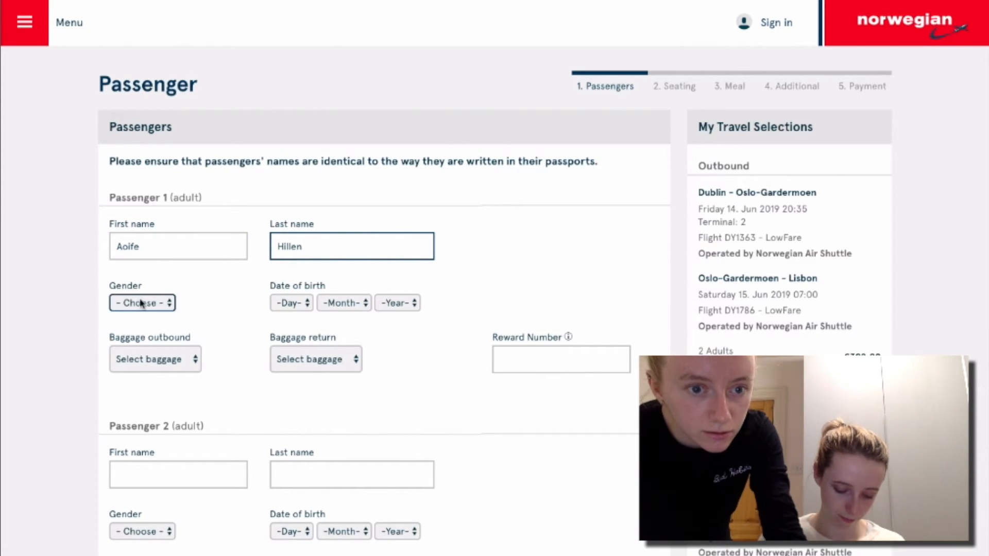
click(170, 303)
click(141, 330)
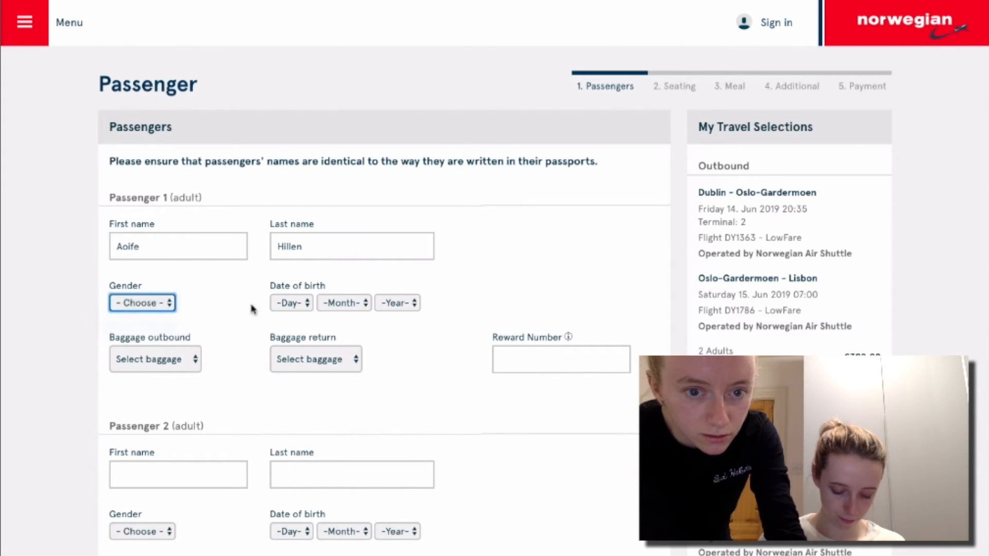
Set passenger 1's date of birth to 23 May 1995.
click(281, 303)
text(23)
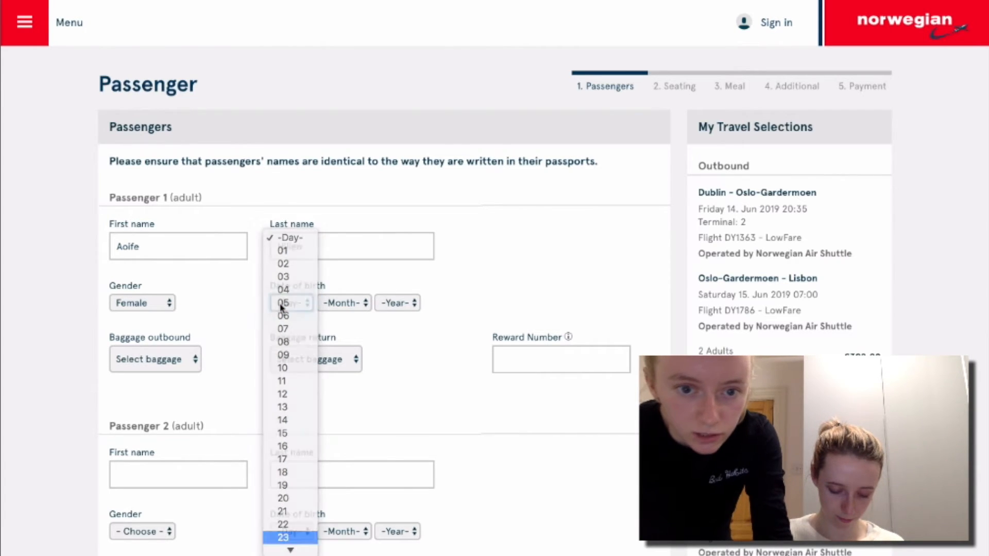
key(Return)
click(329, 304)
click(332, 367)
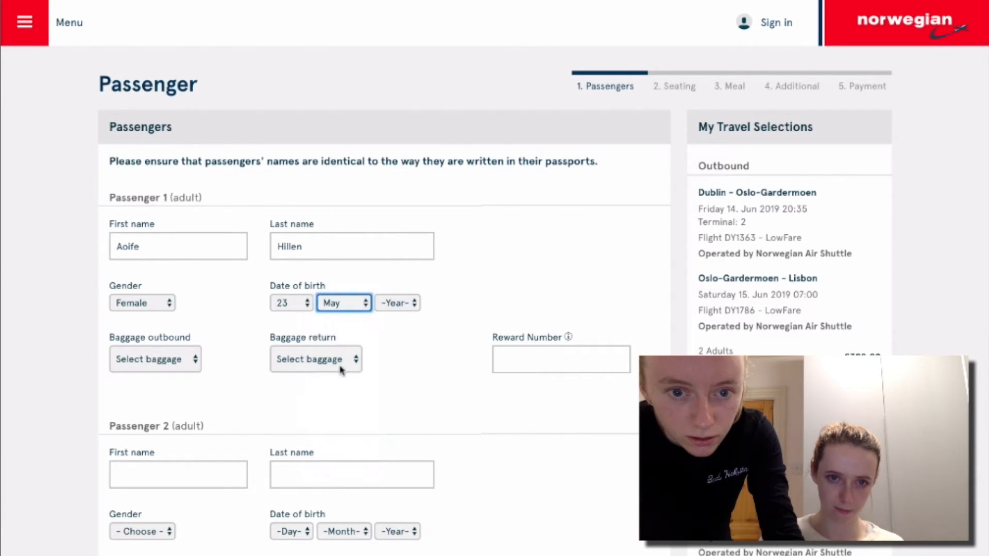
click(391, 304)
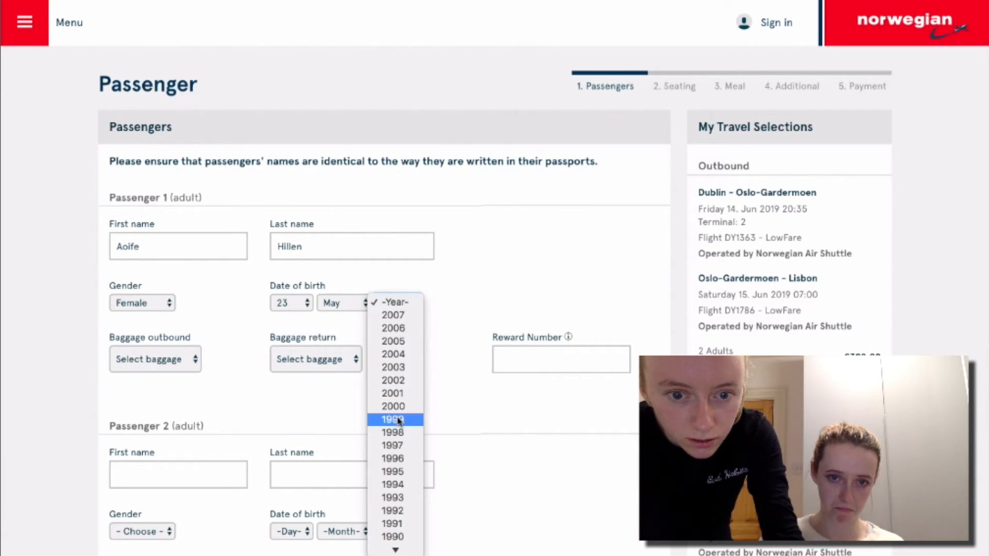
click(396, 471)
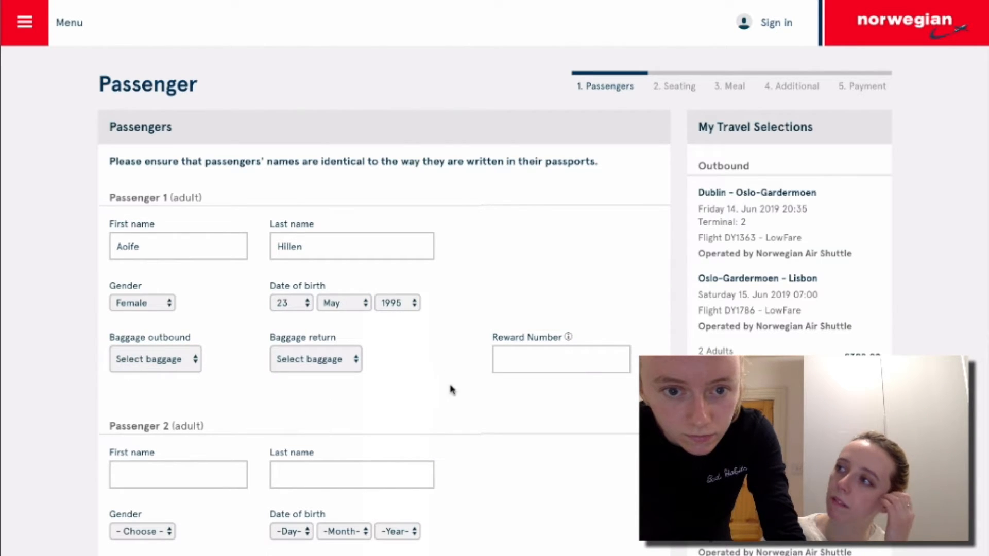
scroll(468, 430, down, 2)
scroll(468, 430, down, 1)
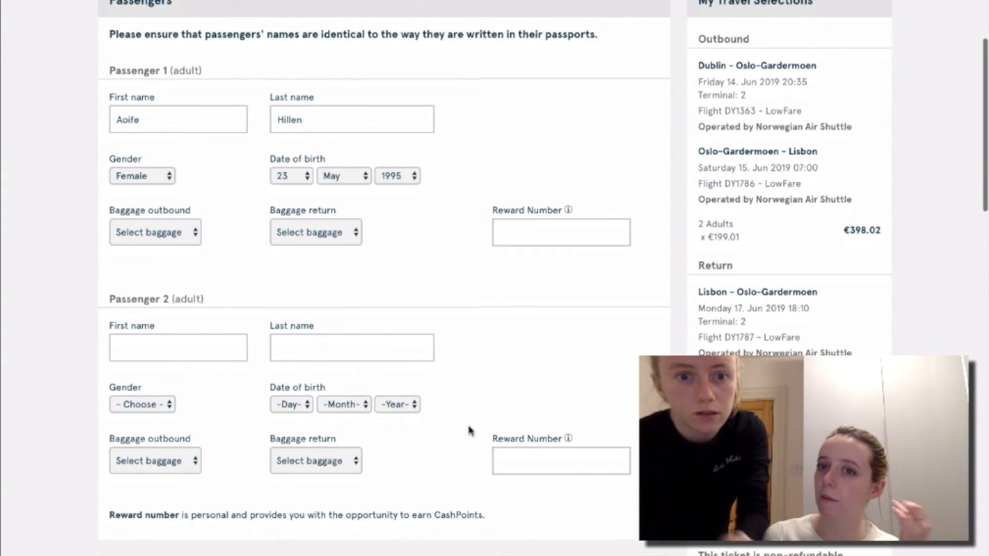
scroll(468, 430, up, 1)
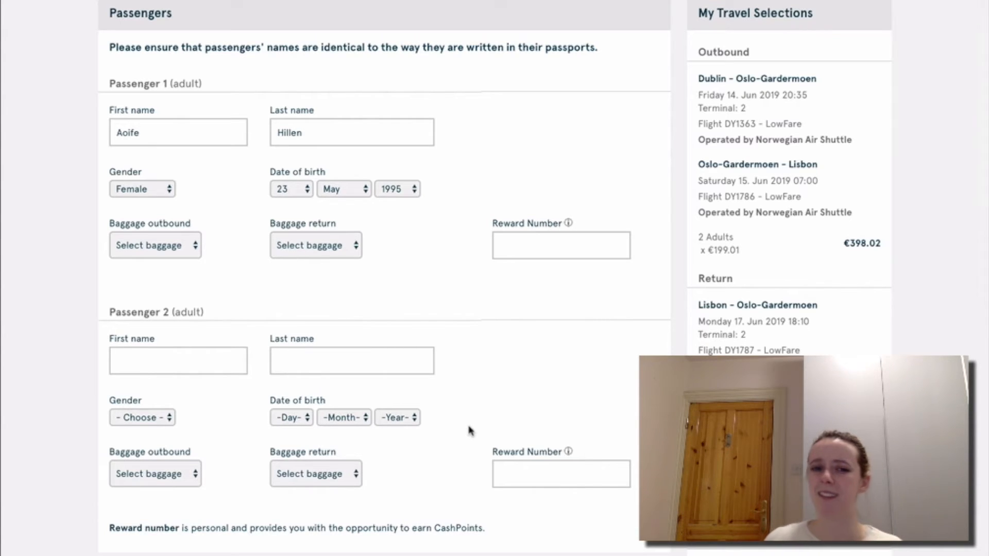
click(185, 248)
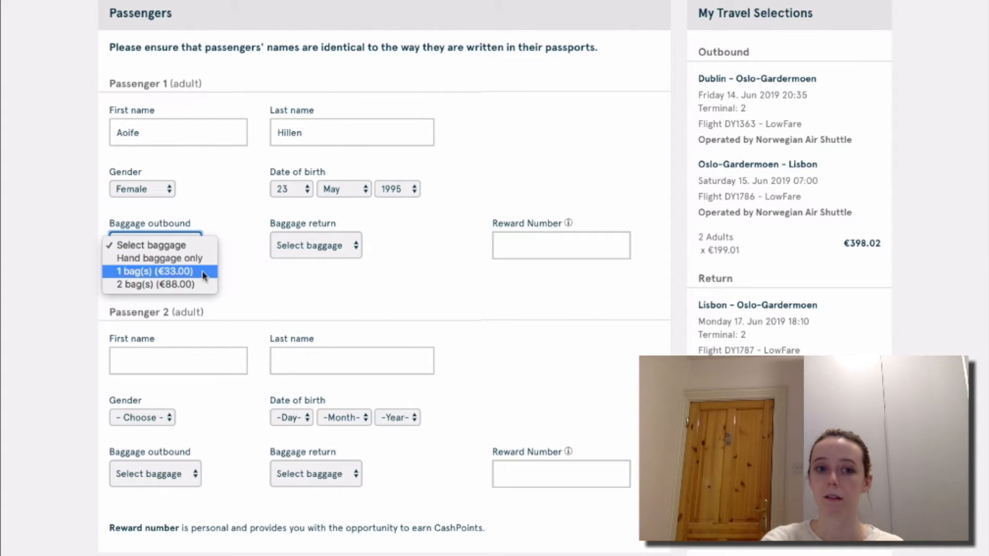
click(239, 260)
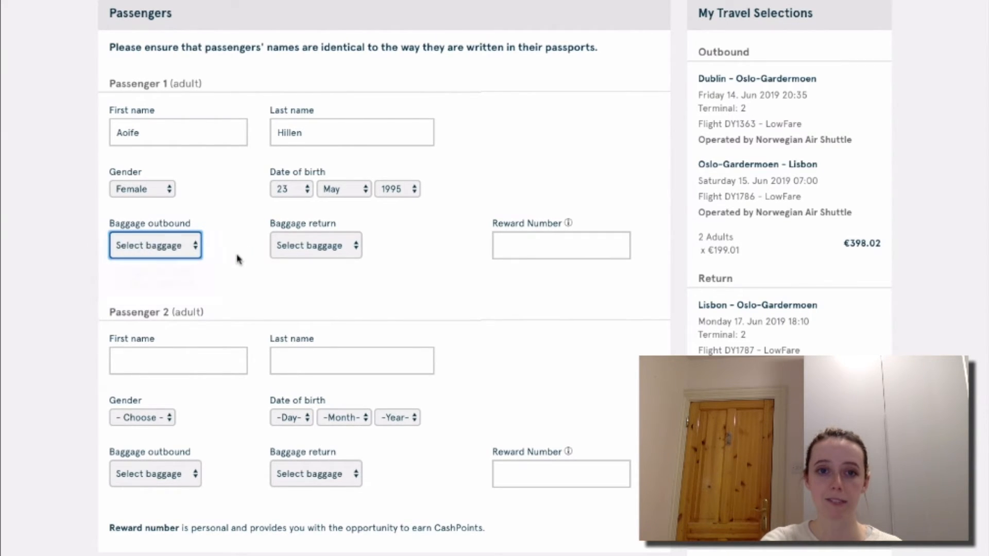
click(200, 252)
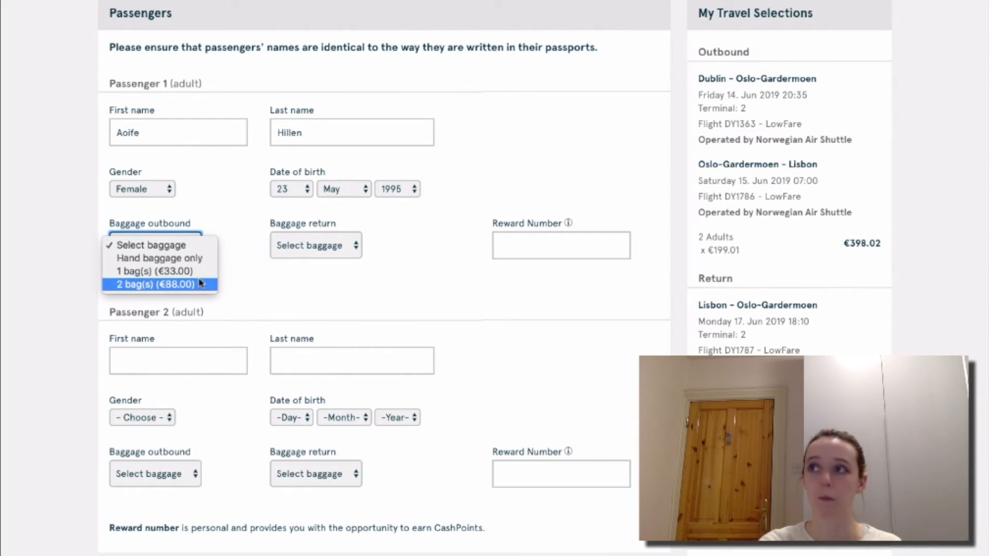
click(202, 273)
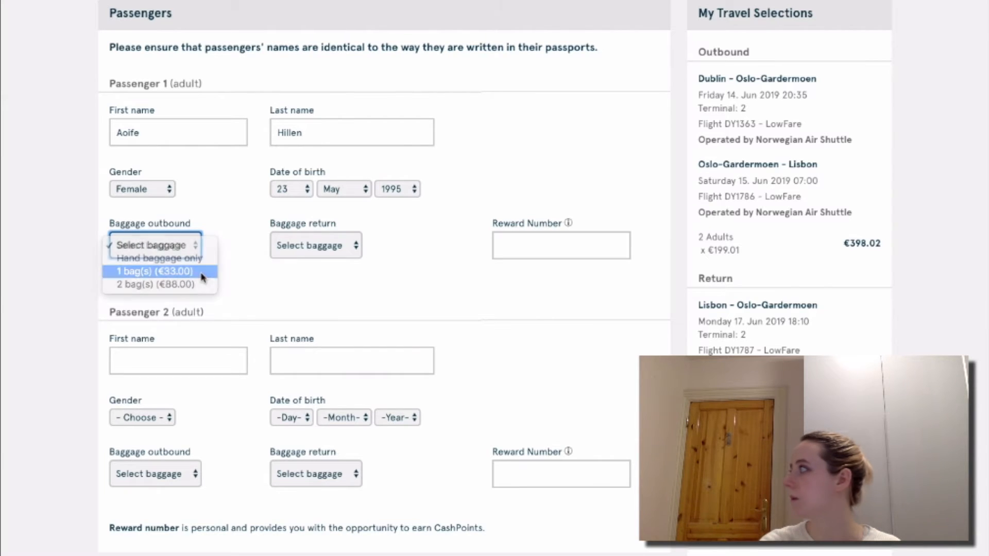
click(192, 246)
click(186, 231)
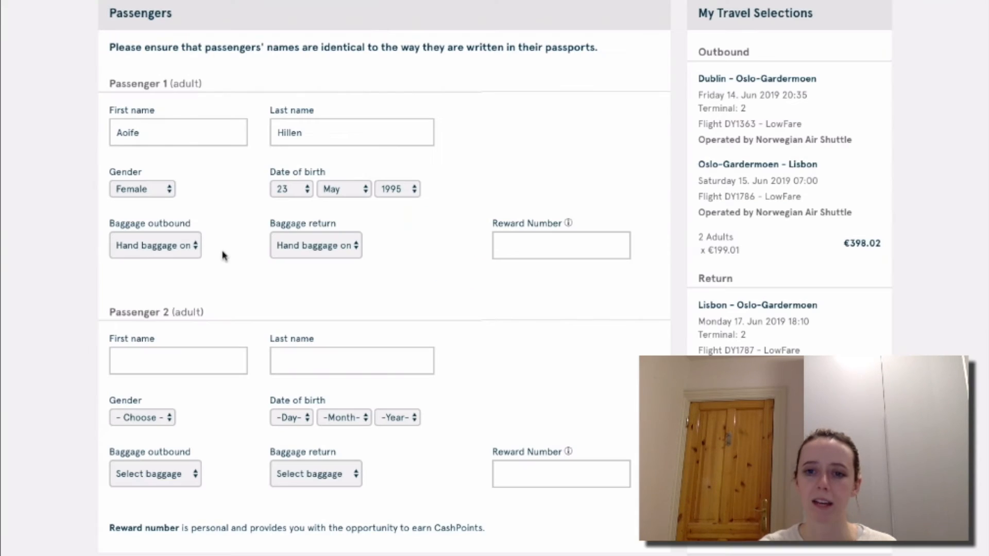
click(277, 247)
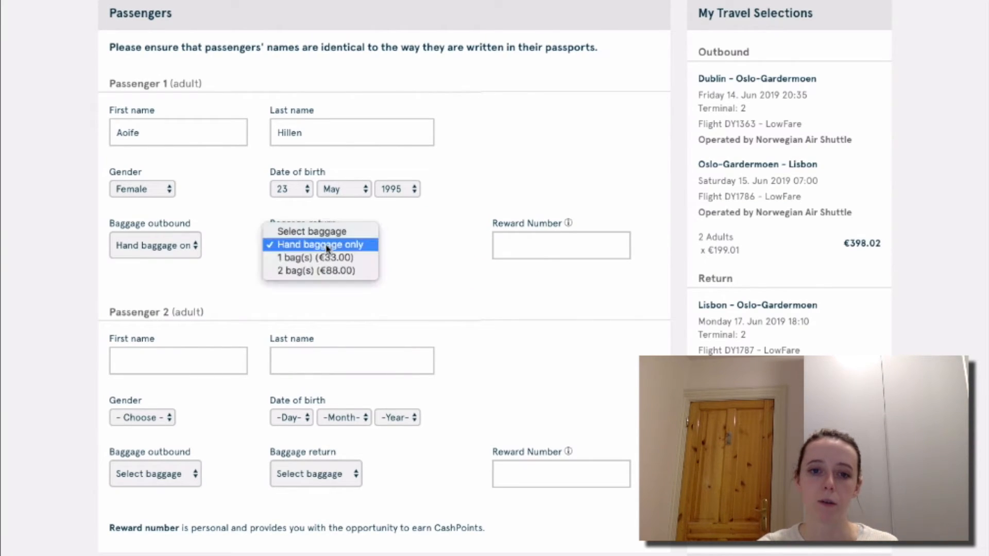
click(327, 257)
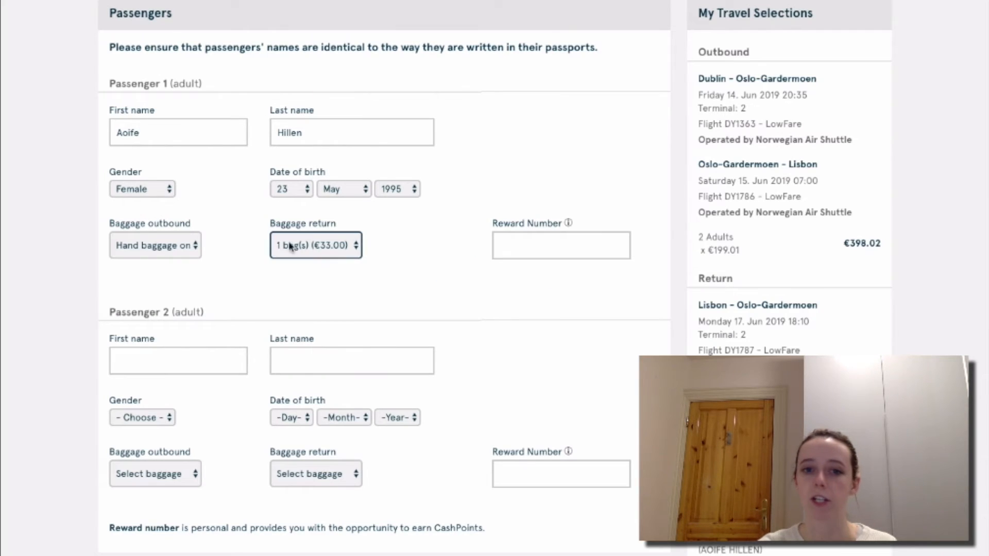
click(293, 247)
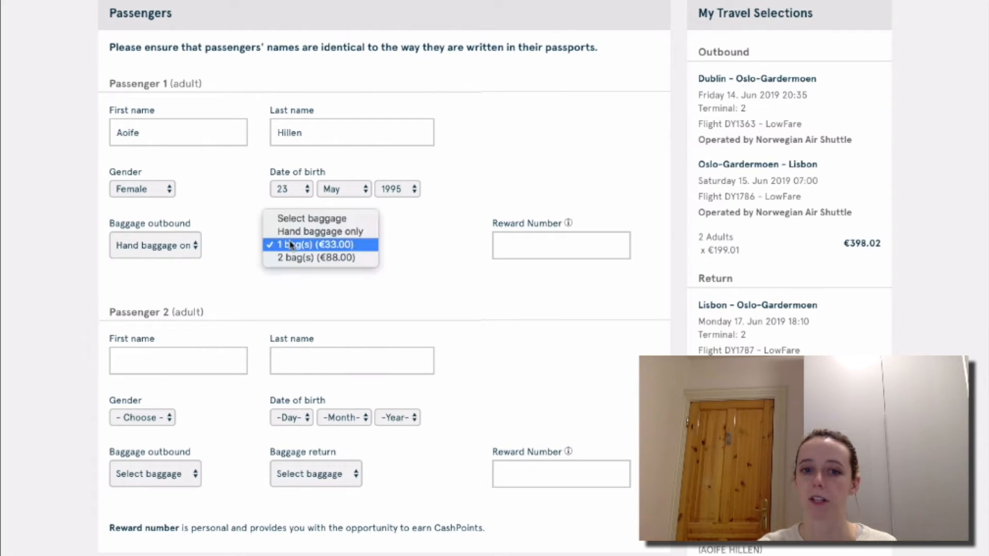
click(303, 233)
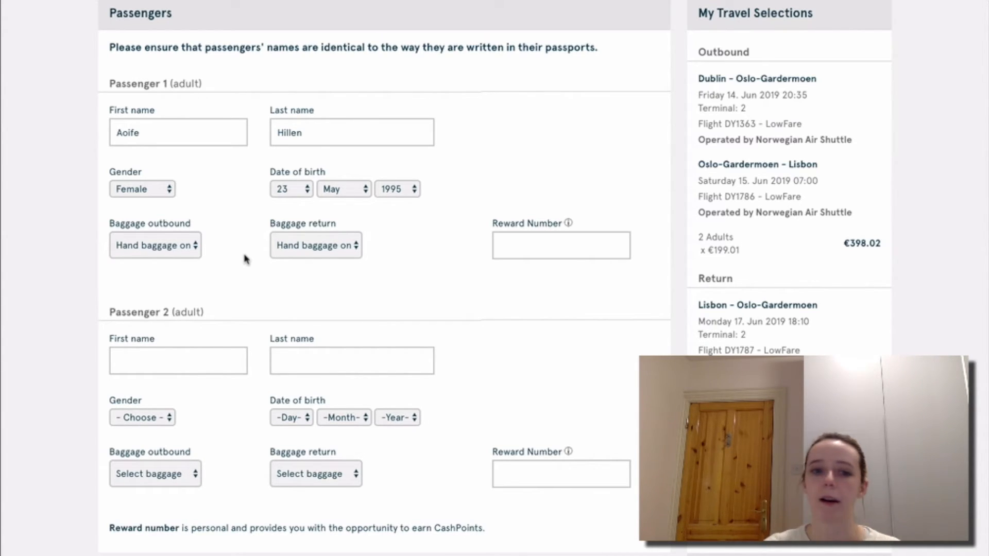
click(193, 248)
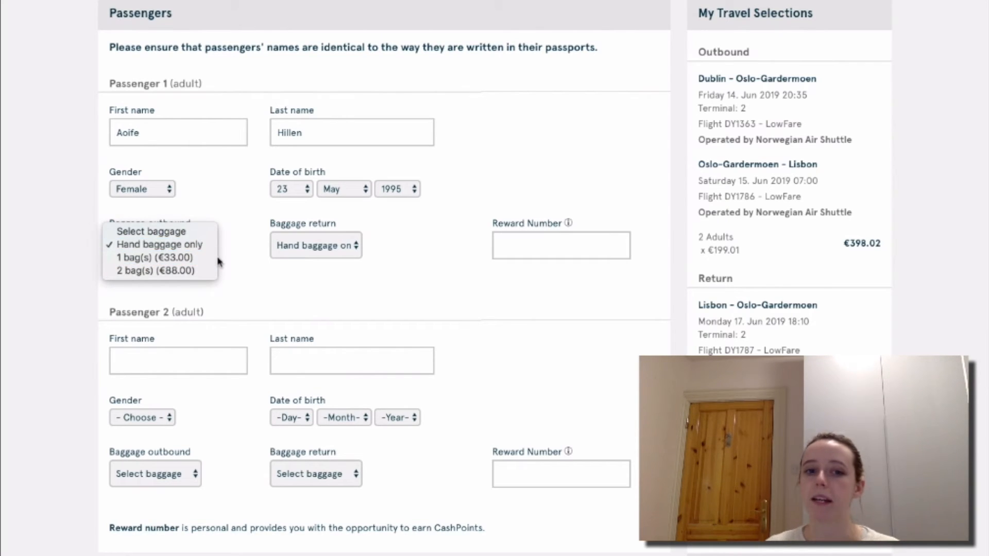
click(219, 263)
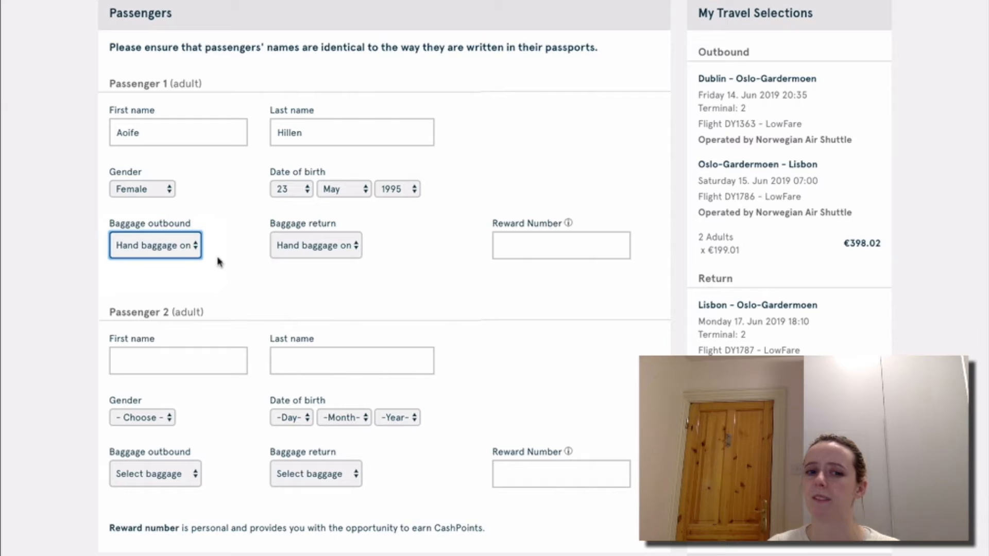
click(186, 254)
click(245, 258)
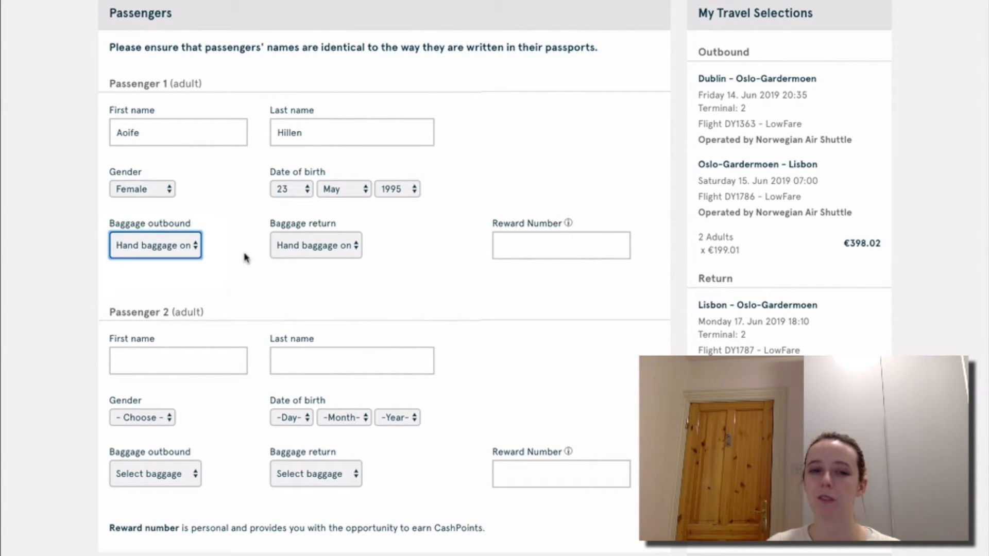
click(194, 245)
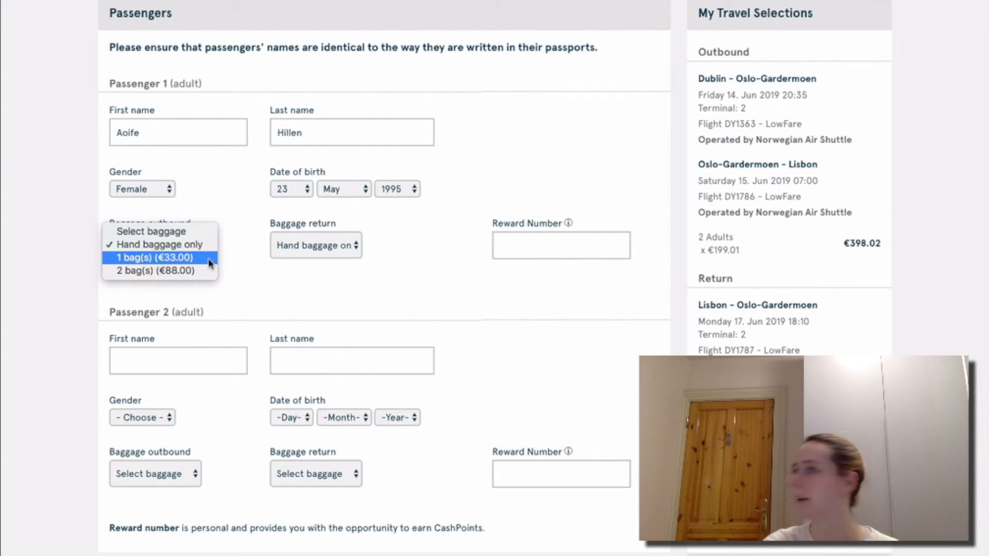
click(256, 263)
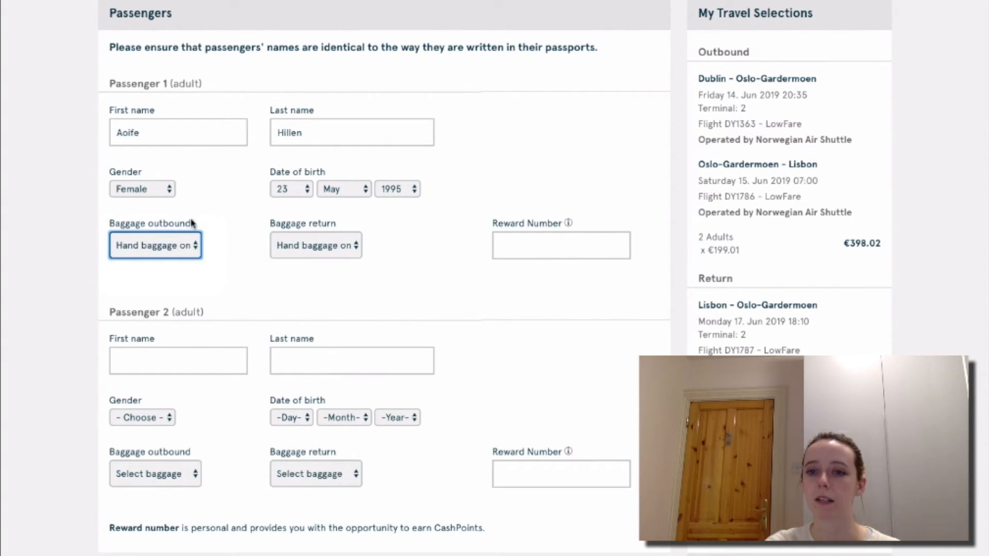
click(217, 254)
scroll(217, 254, up, 1)
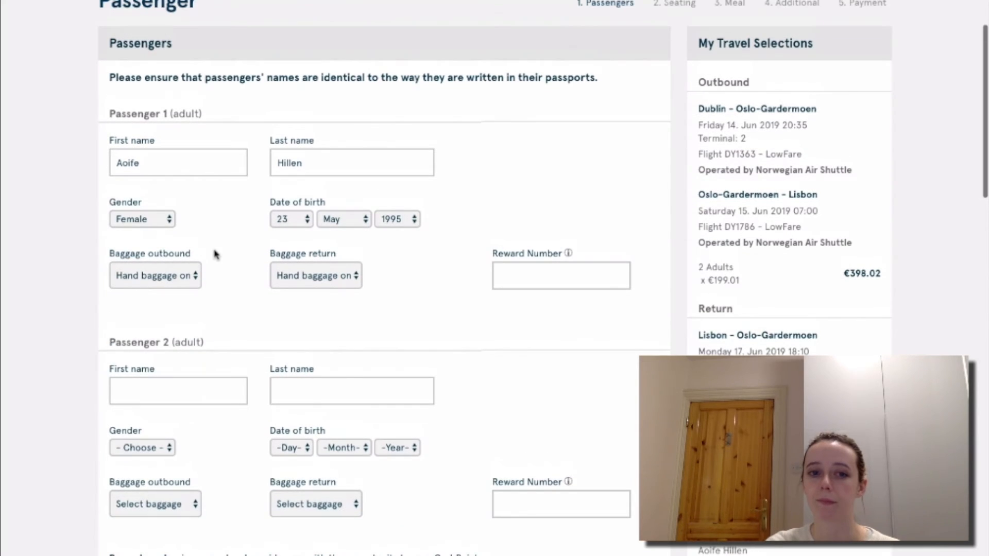
scroll(216, 254, down, 5)
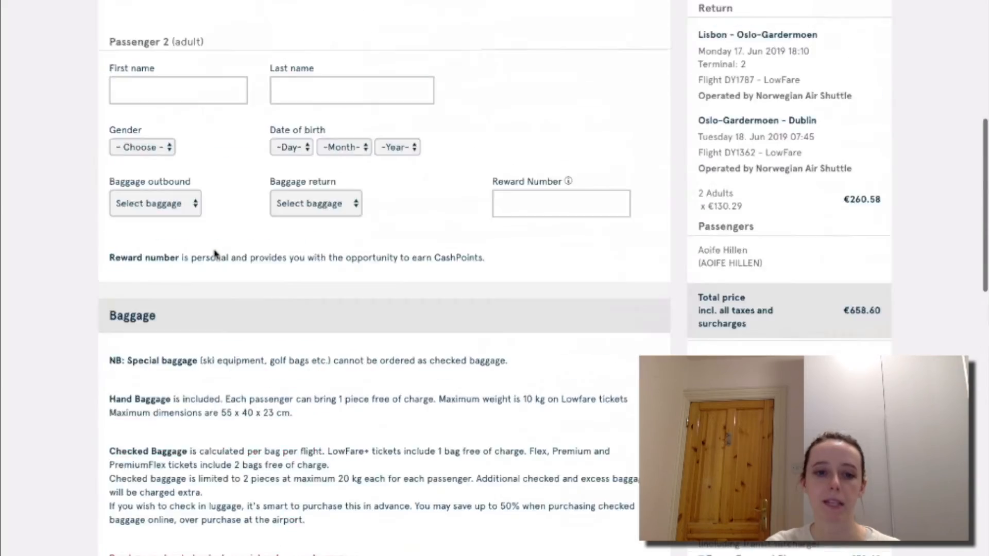
scroll(215, 254, down, 2)
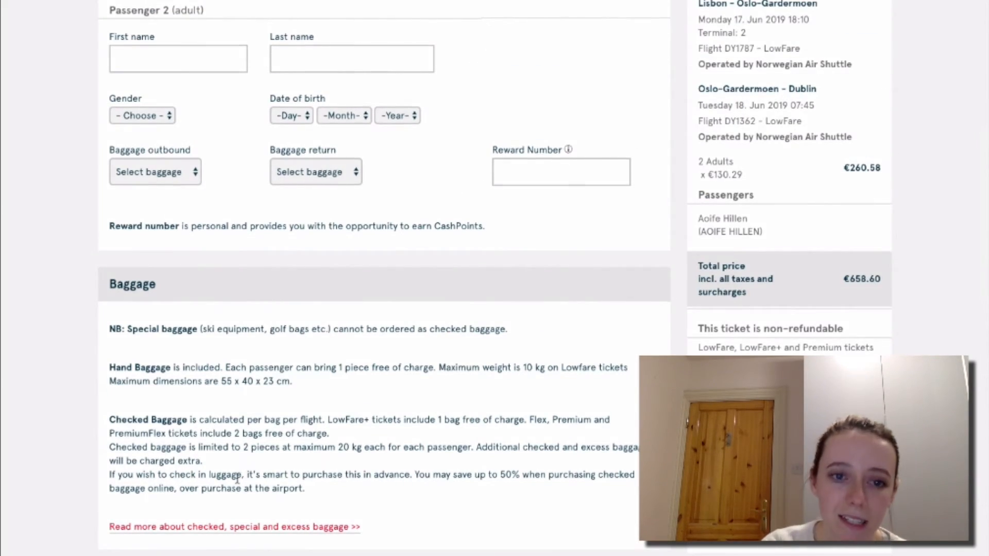
scroll(237, 478, up, 8)
scroll(298, 99, down, 13)
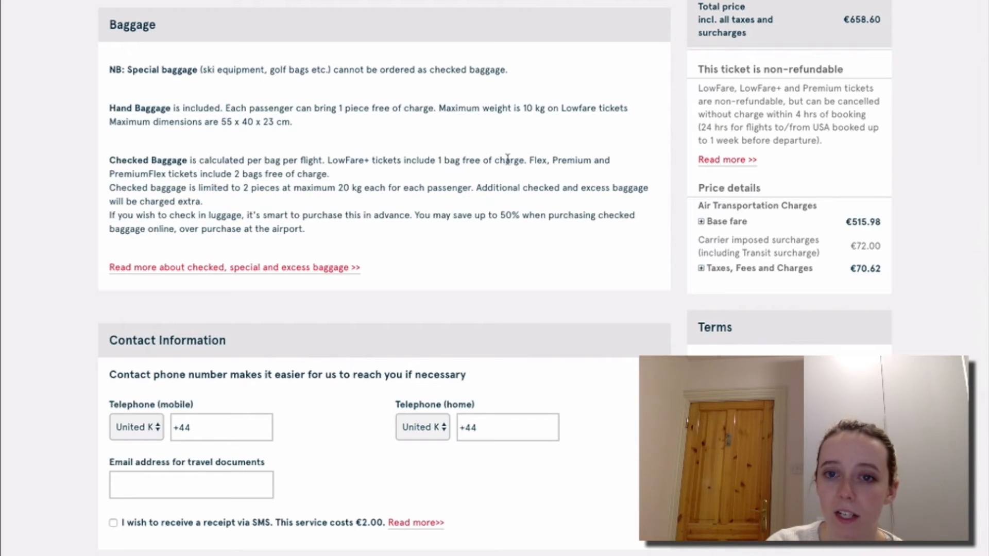
scroll(507, 159, up, 15)
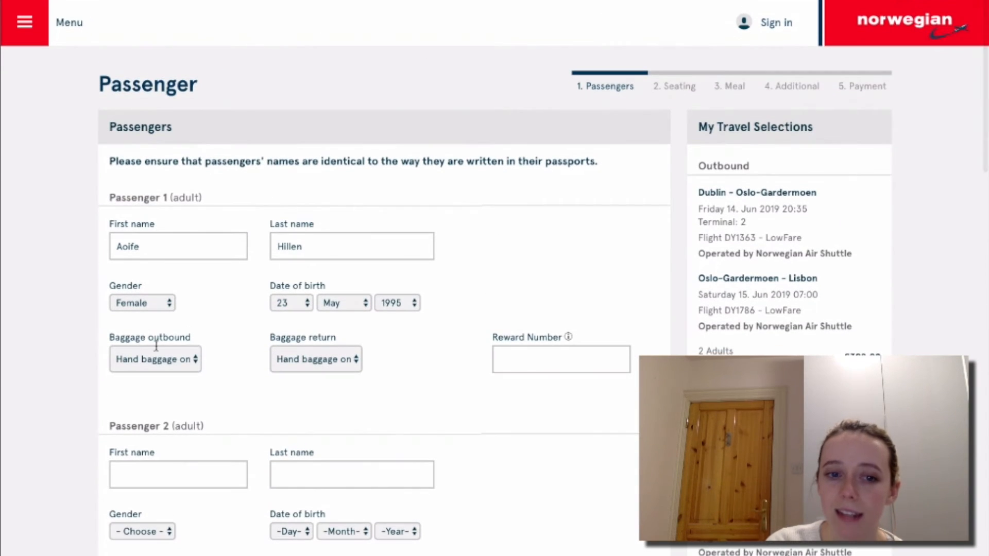
click(165, 358)
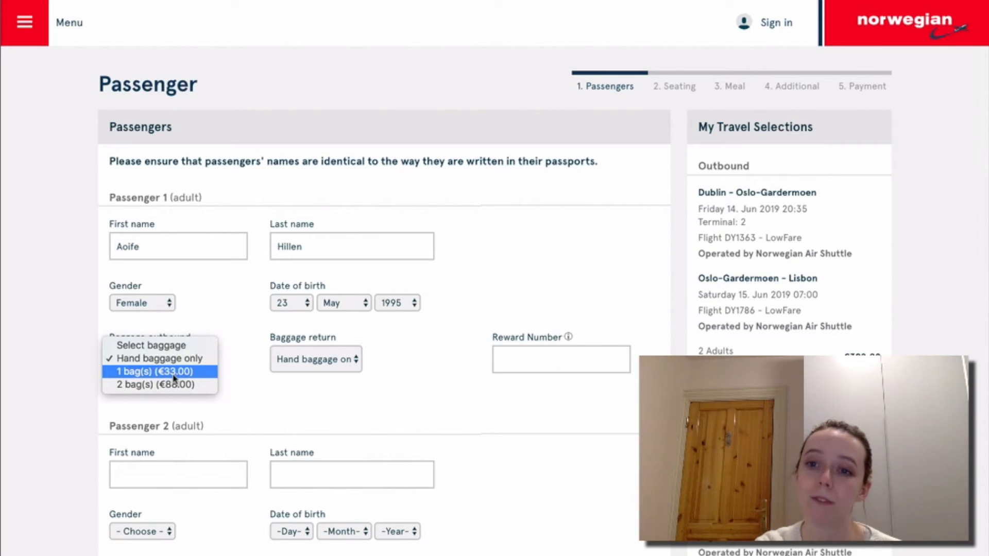
click(80, 283)
scroll(81, 285, down, 1)
scroll(80, 285, down, 3)
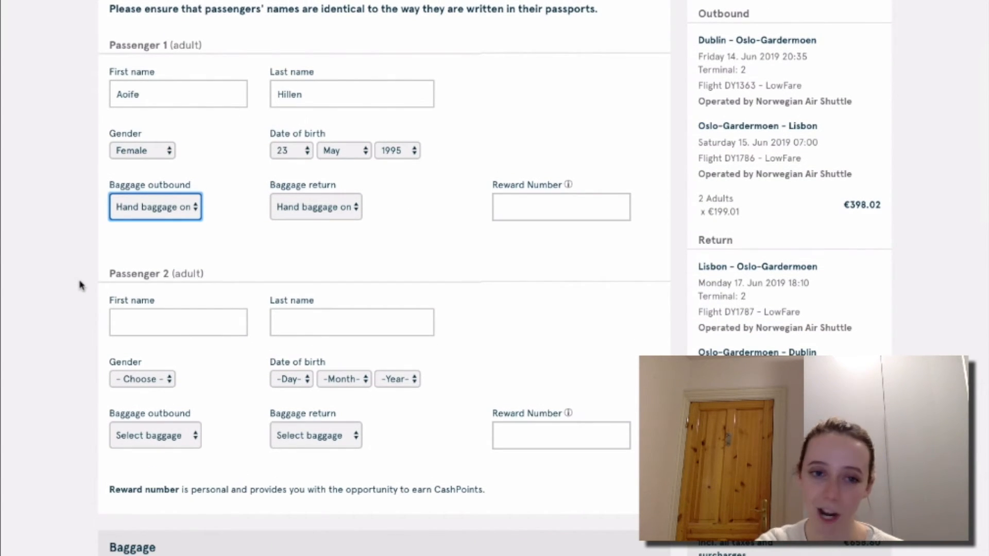
scroll(80, 284, down, 10)
scroll(79, 252, up, 9)
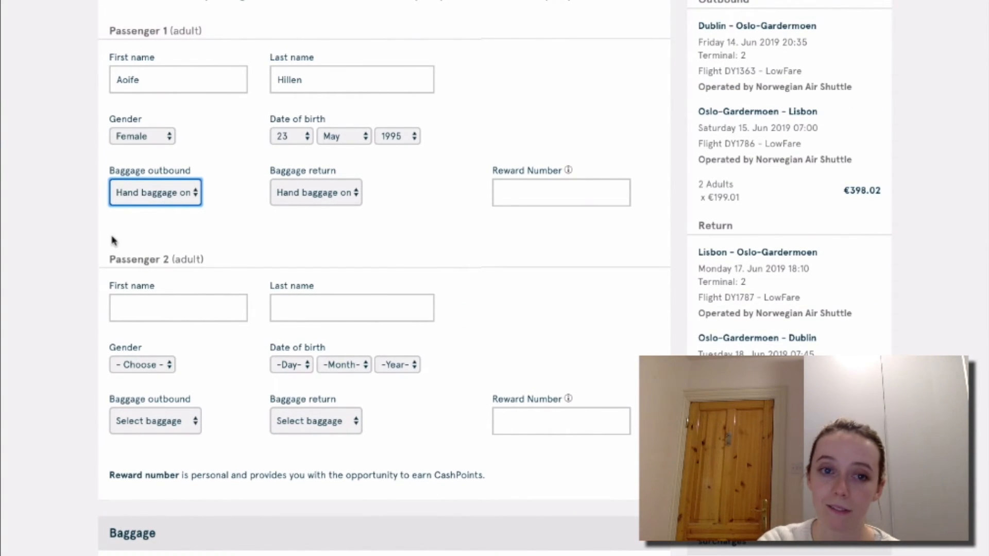
scroll(168, 243, down, 5)
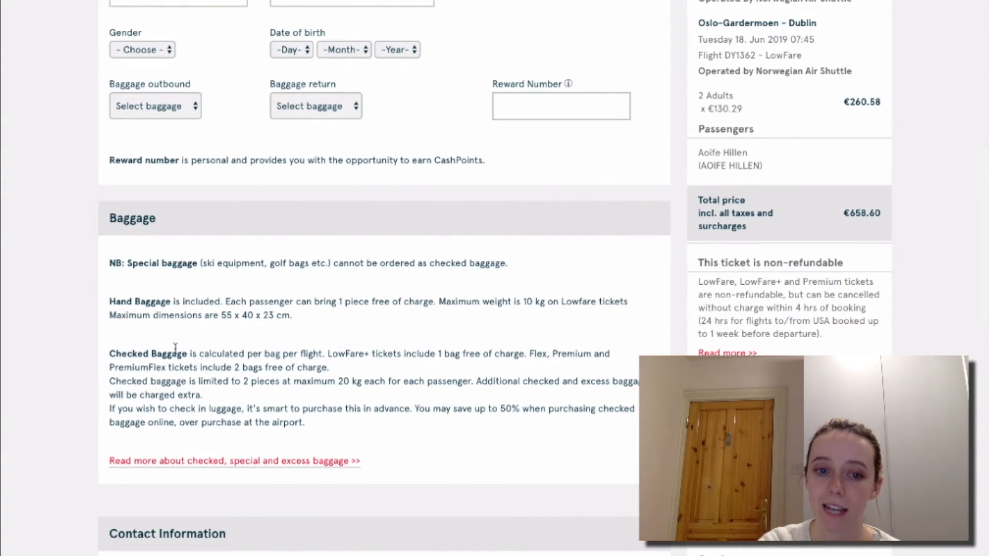
scroll(195, 340, up, 2)
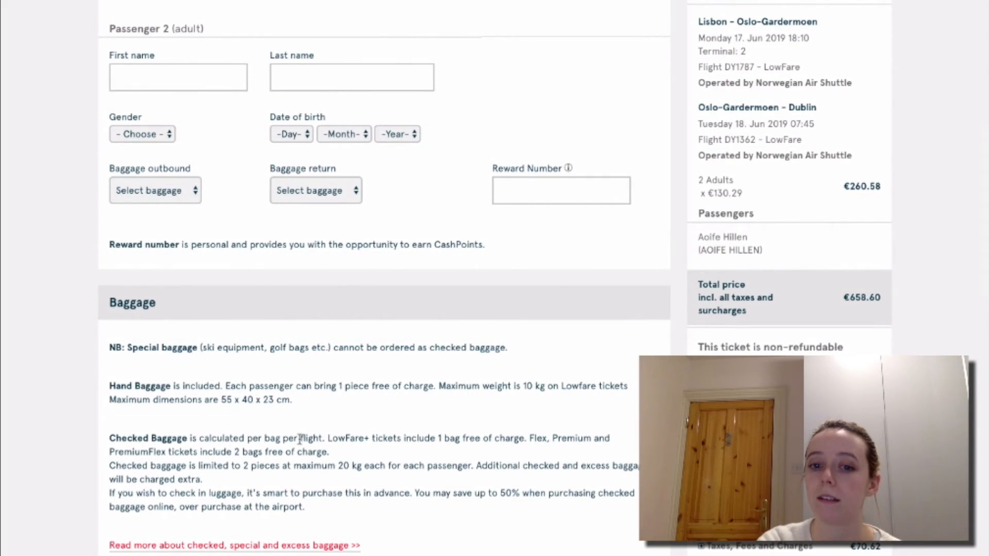
scroll(508, 452, up, 7)
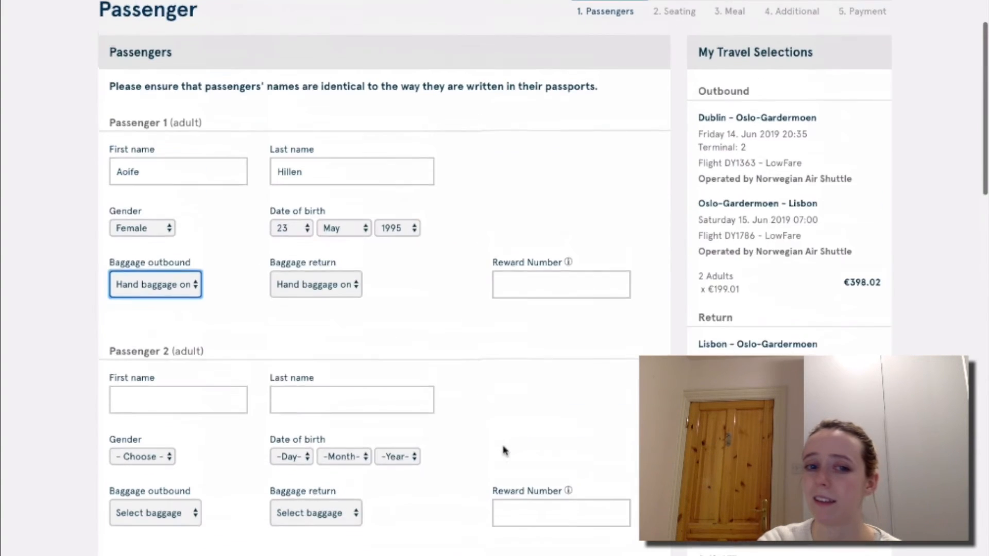
Leave Passenger 1 on hand baggage only and open Passenger 2's outbound baggage options.
click(195, 310)
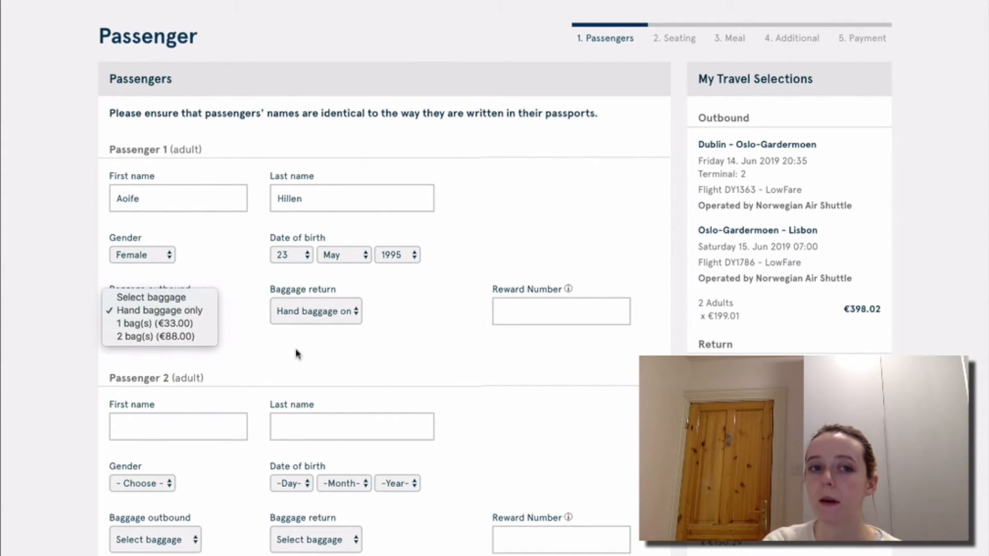
click(297, 353)
click(231, 311)
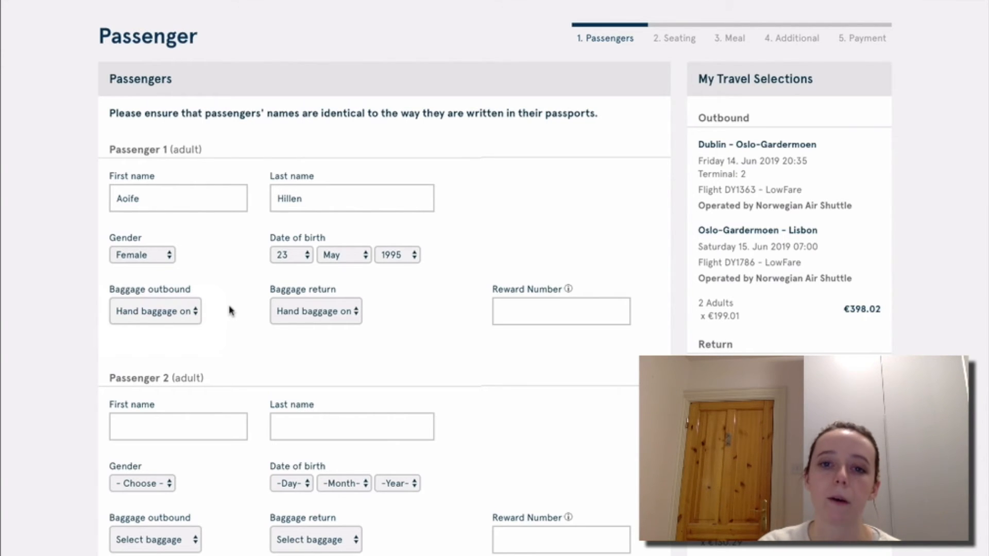
scroll(106, 316, down, 3)
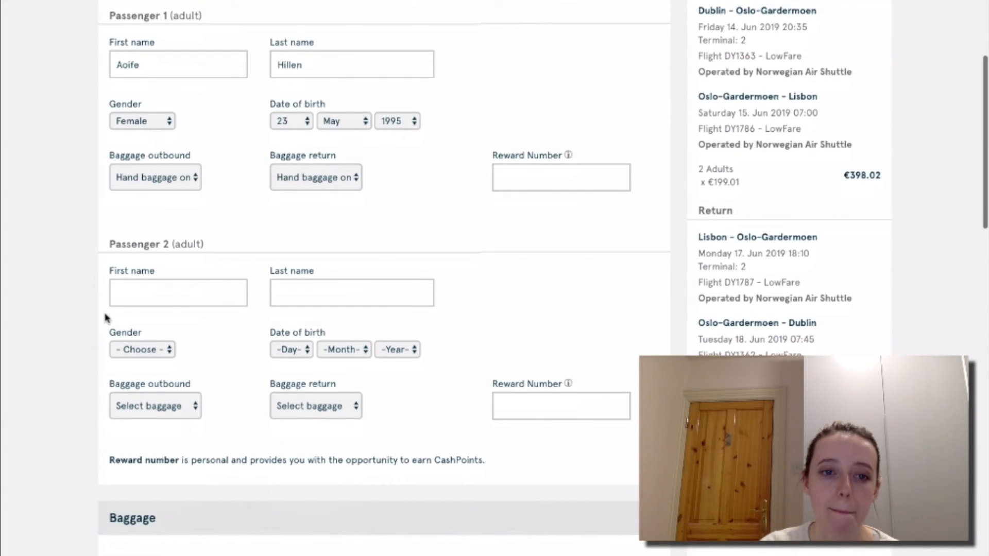
scroll(106, 318, down, 5)
click(175, 206)
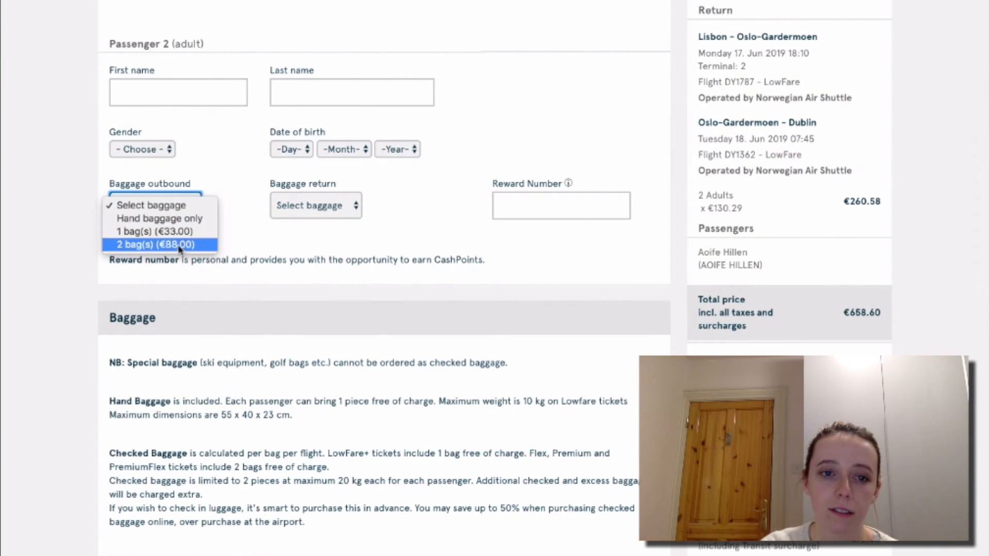
click(71, 307)
scroll(70, 305, down, 1)
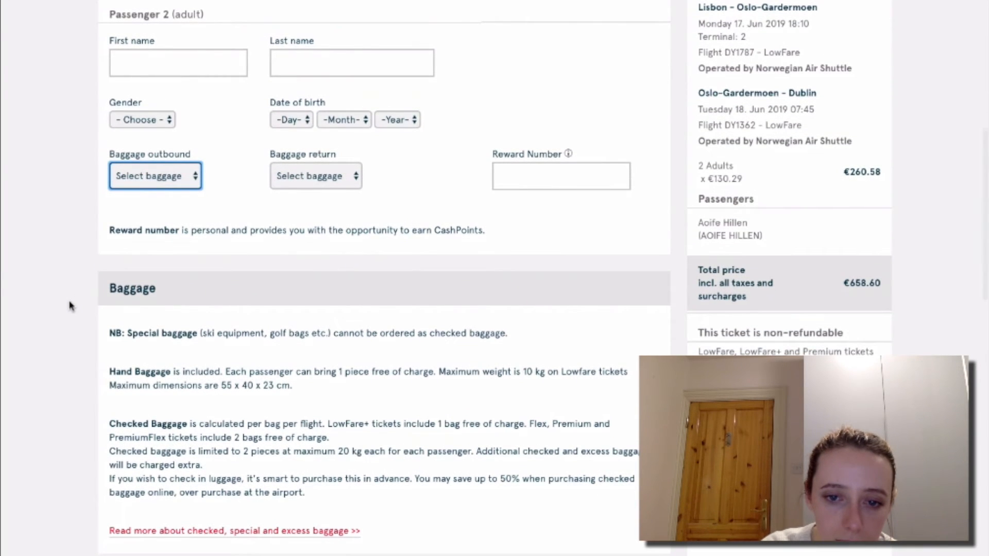
scroll(70, 307, down, 1)
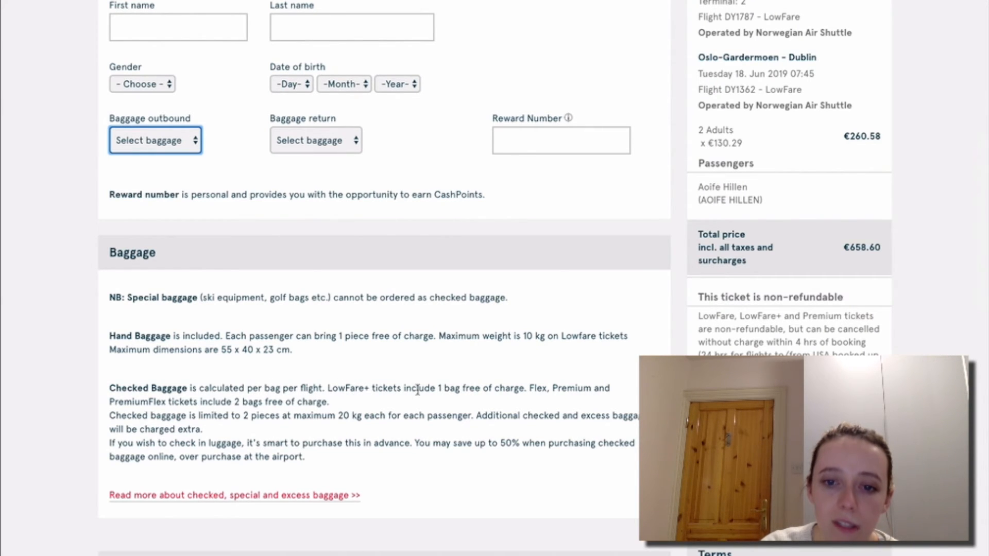
scroll(432, 400, up, 1)
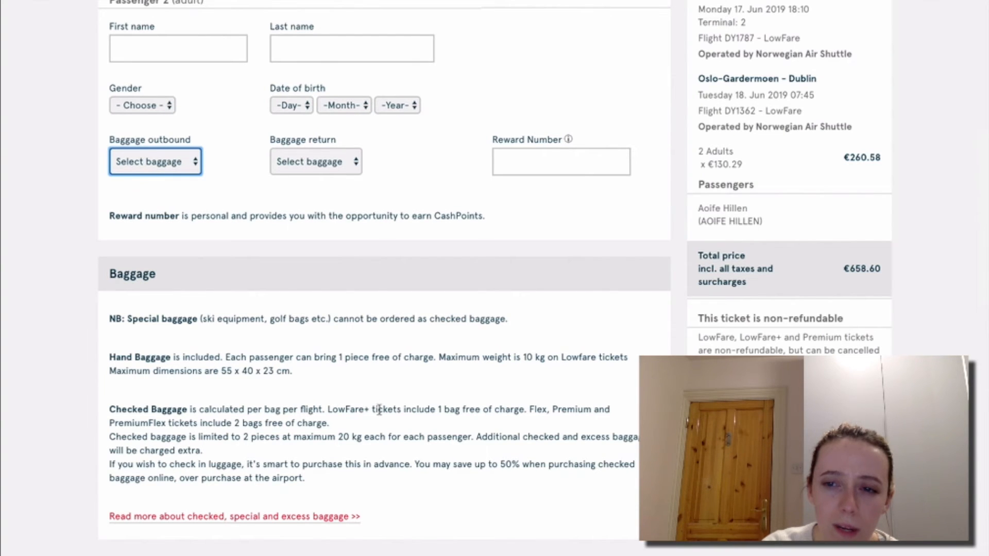
scroll(484, 406, up, 10)
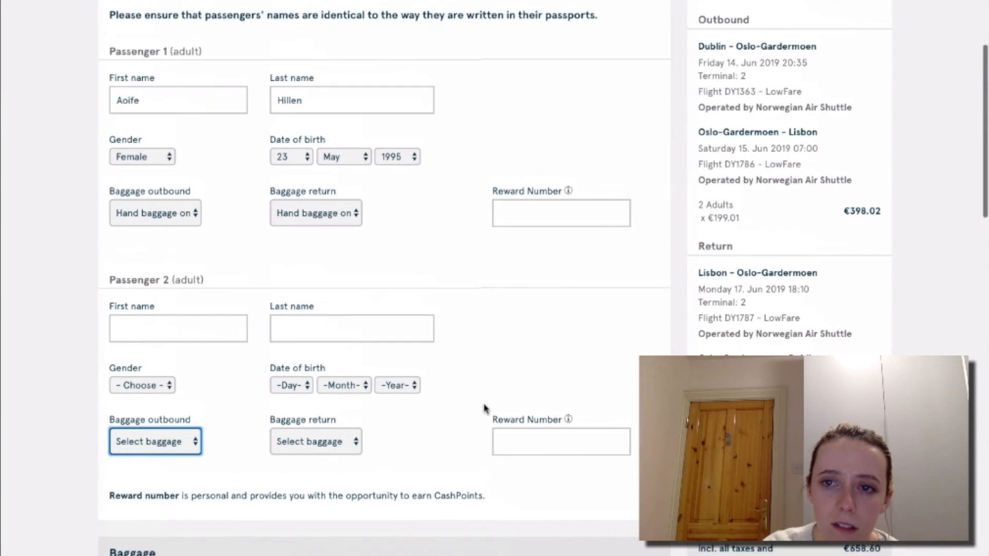
scroll(484, 407, down, 12)
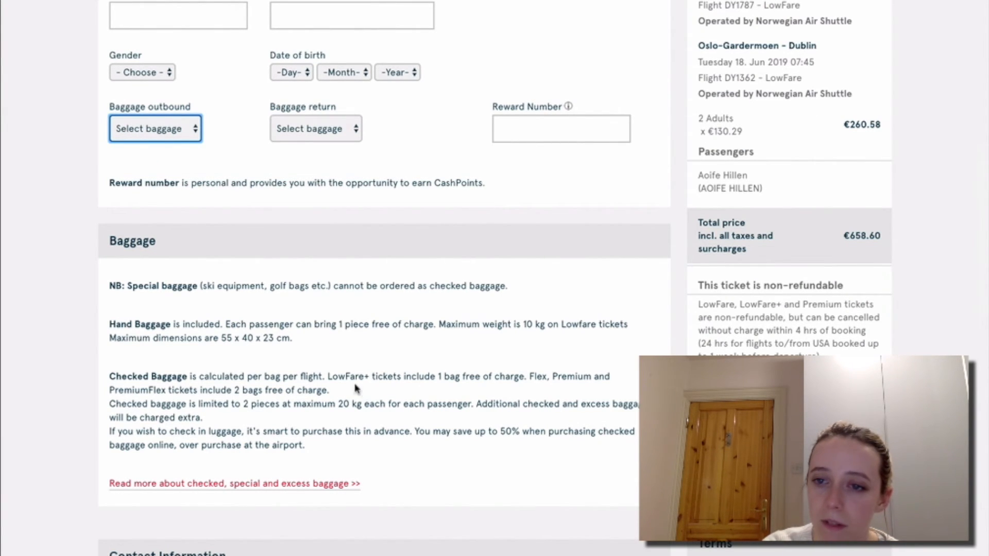
scroll(334, 366, up, 1)
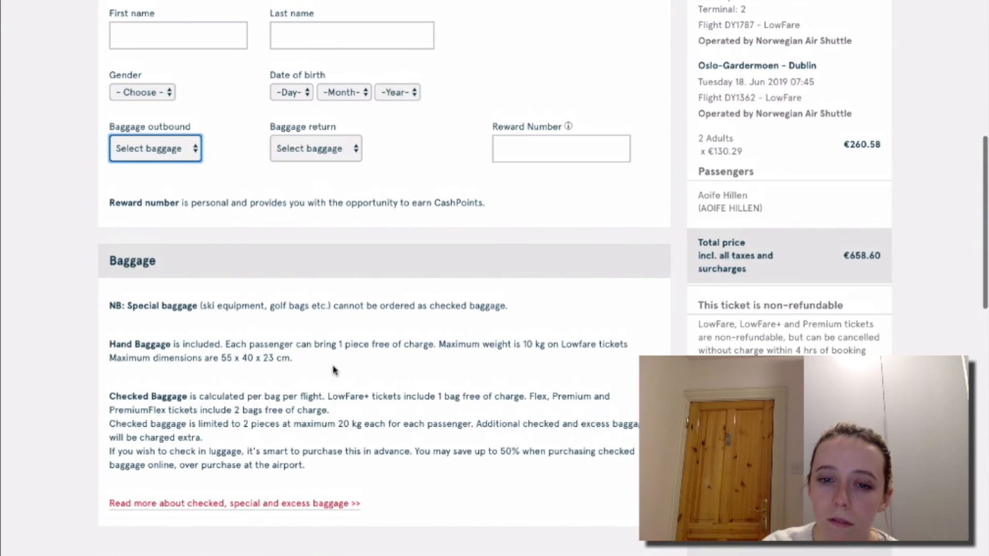
click(334, 371)
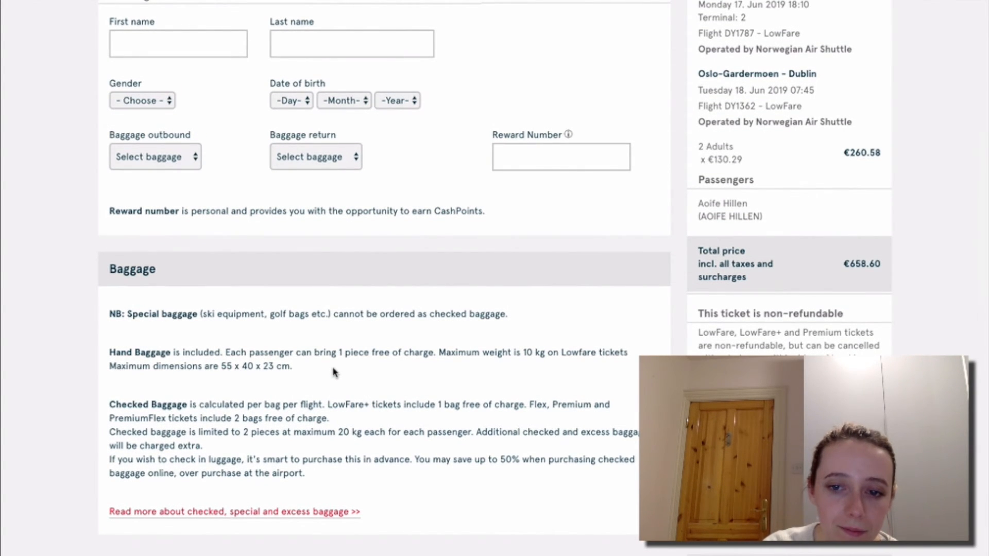
scroll(334, 372, up, 3)
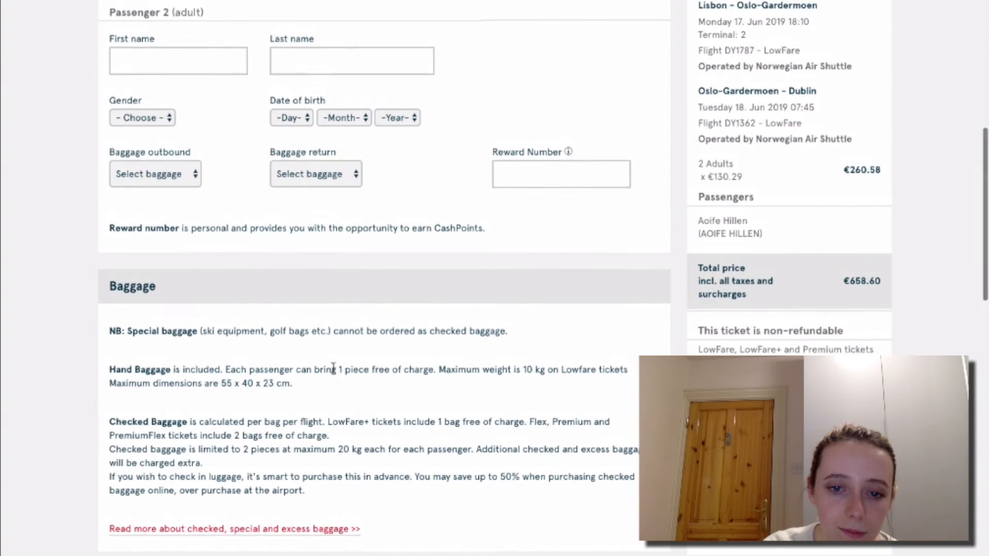
scroll(333, 368, up, 10)
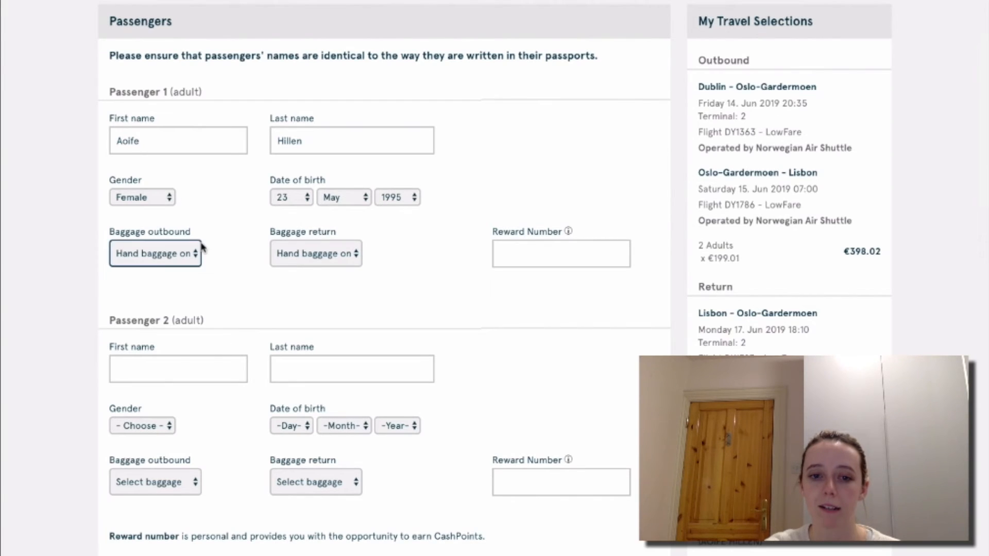
scroll(204, 255, down, 7)
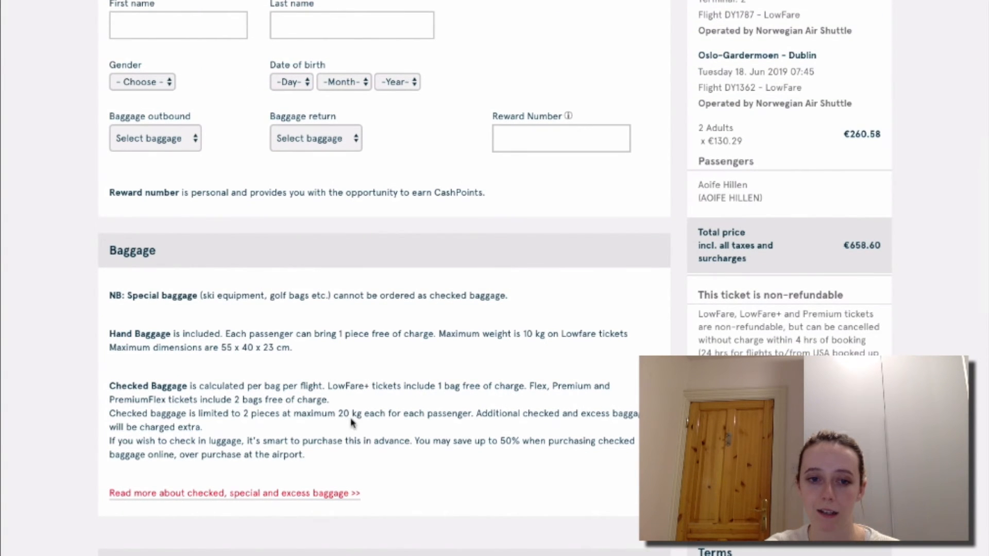
scroll(233, 329, up, 6)
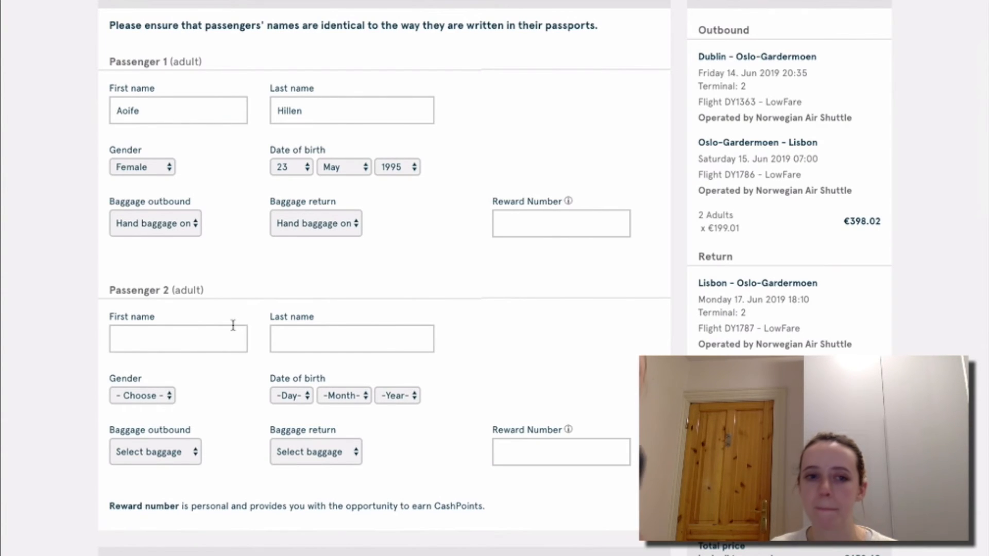
Fill Passenger 2's first and last name from suggestions and set gender to Male.
click(188, 345)
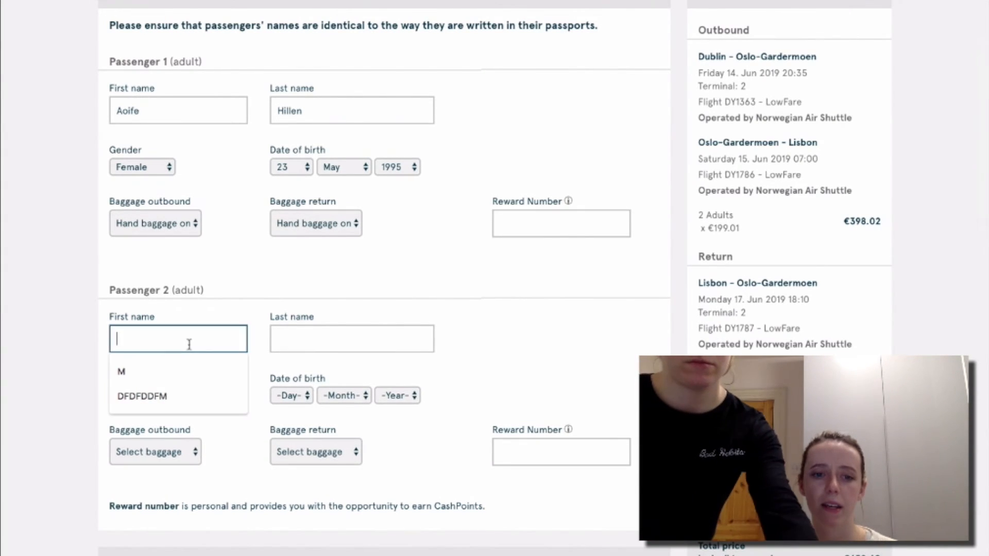
click(189, 371)
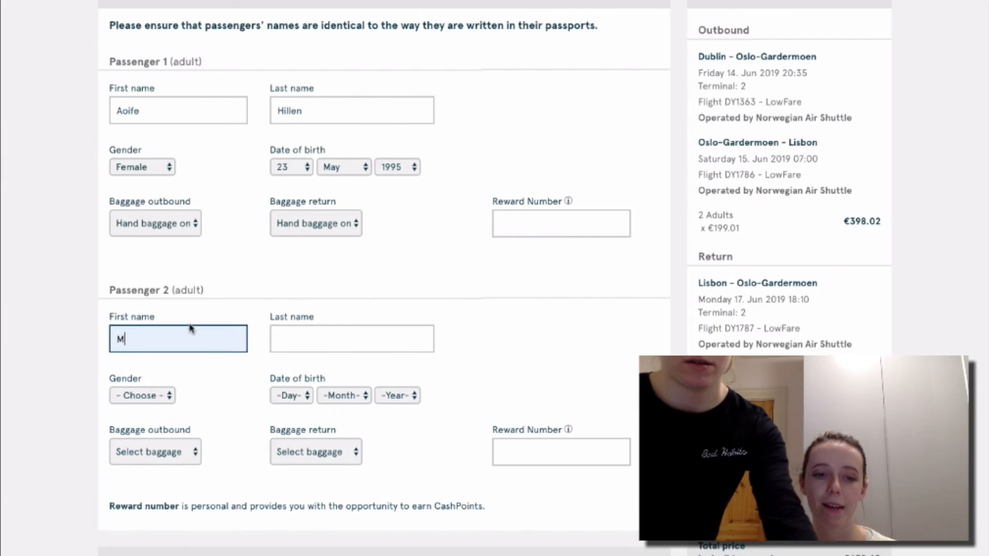
text(ark)
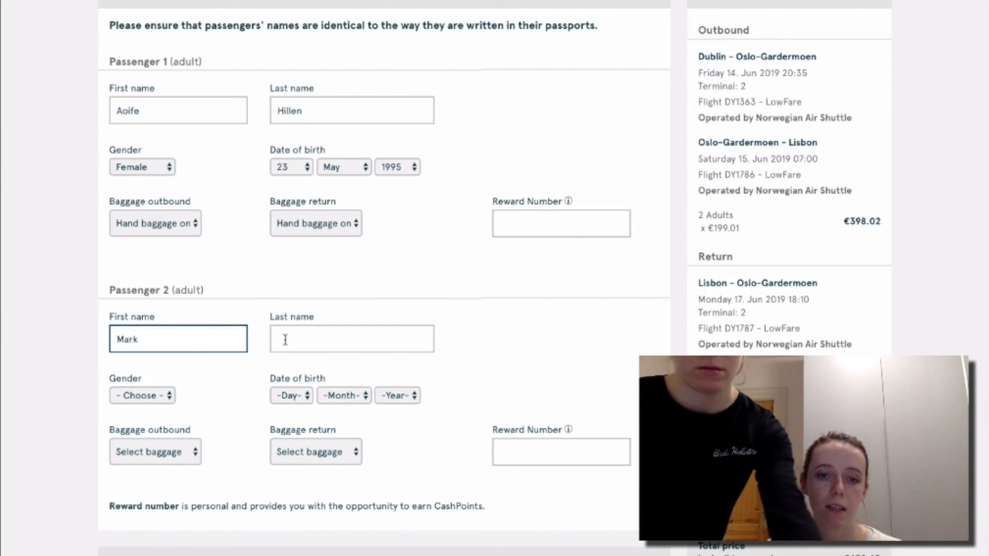
click(285, 340)
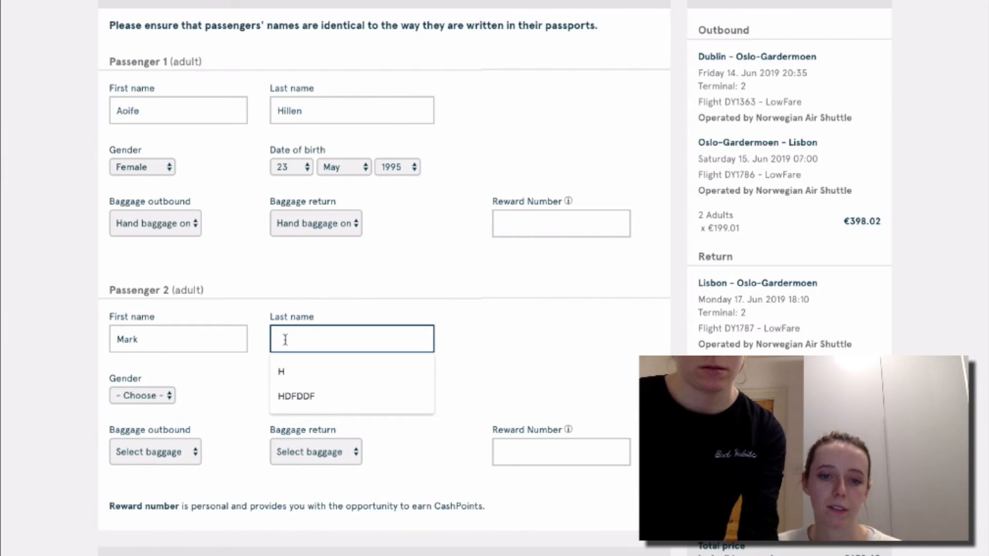
click(304, 401)
click(172, 399)
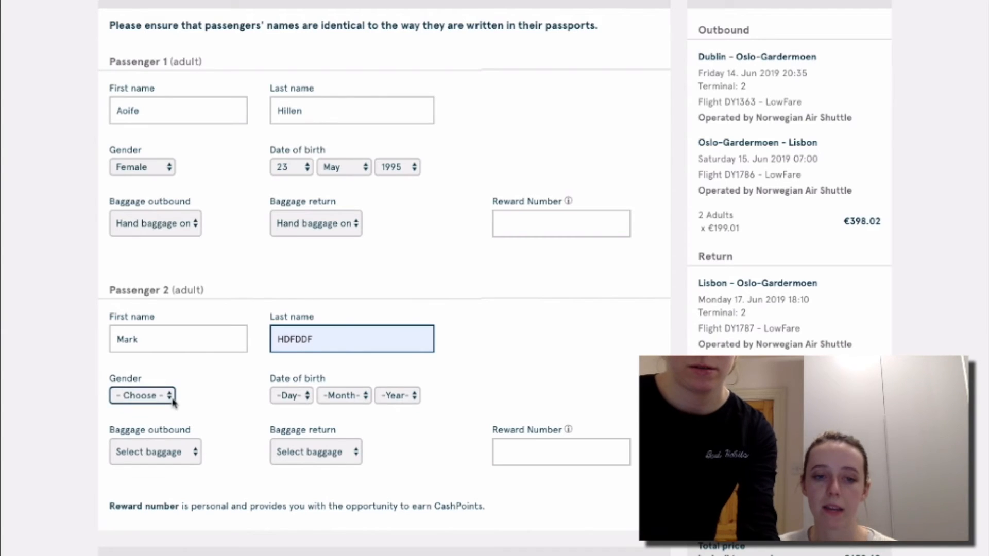
click(129, 407)
click(304, 399)
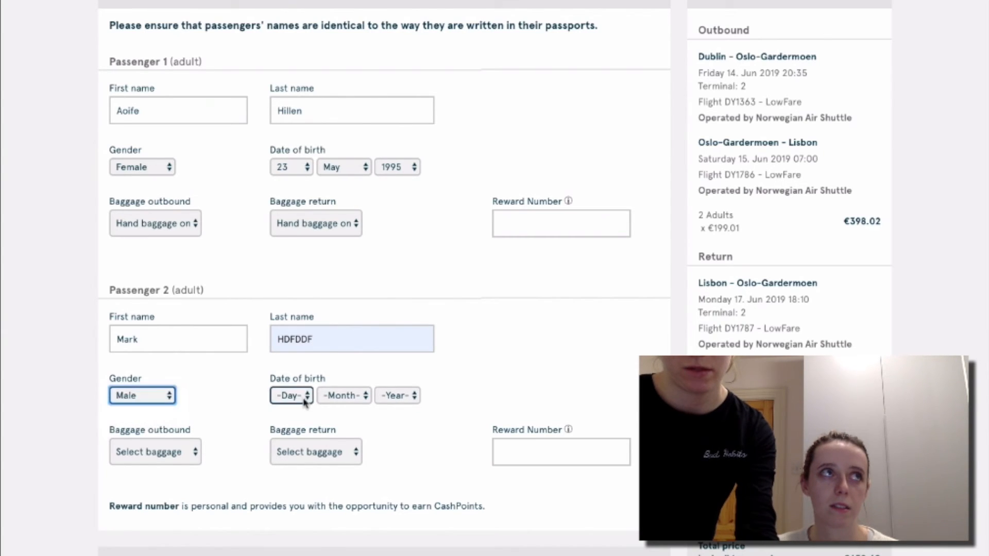
click(304, 398)
click(304, 446)
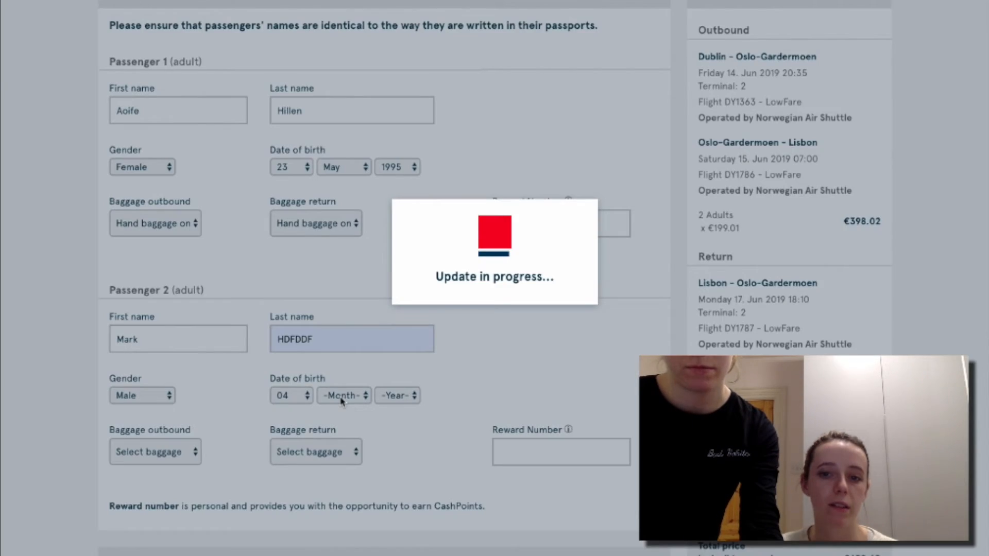
click(341, 398)
click(337, 459)
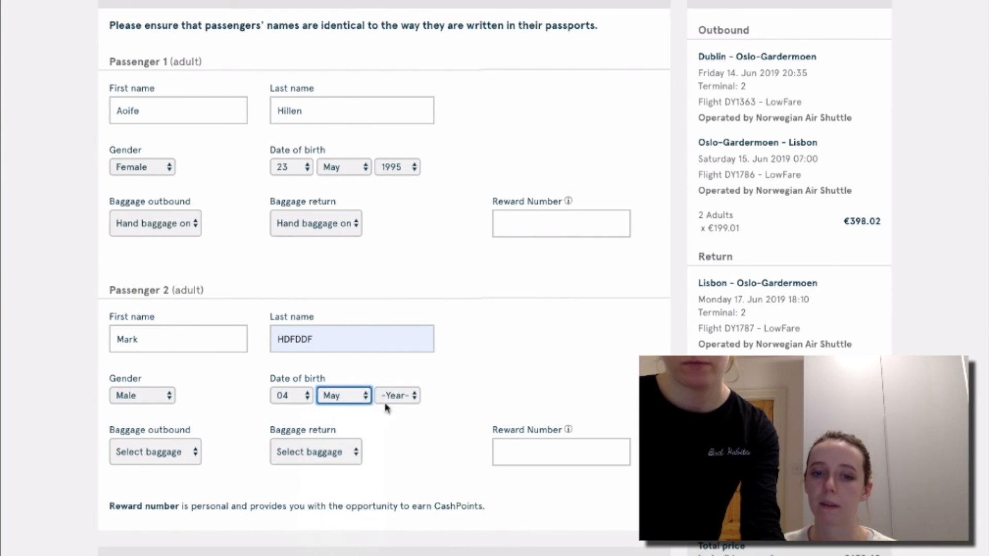
click(395, 398)
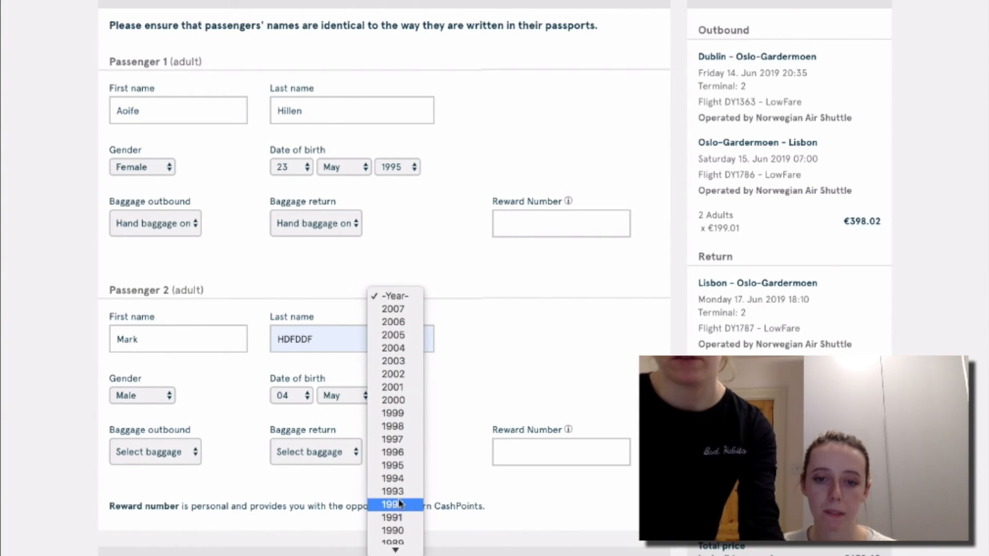
click(399, 494)
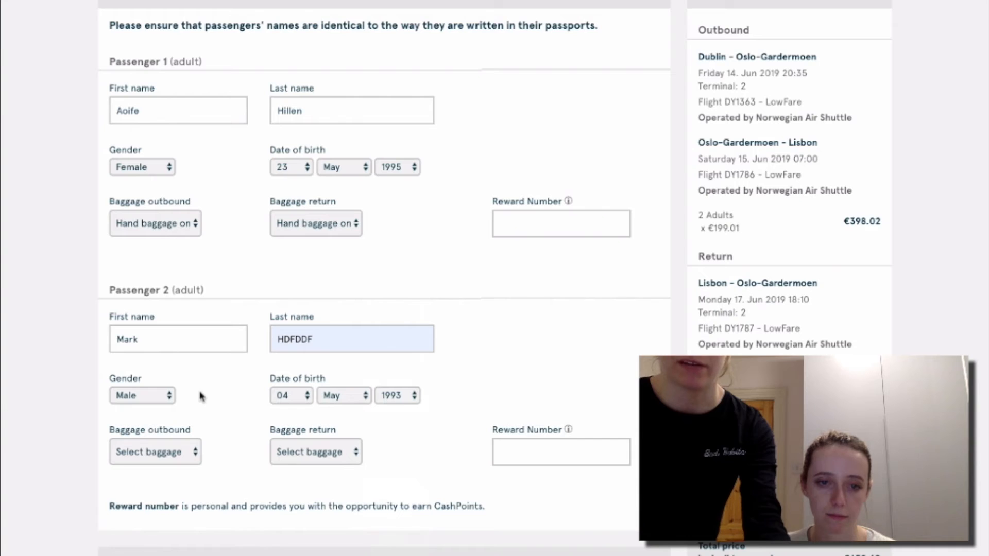
Choose hand baggage only for Passenger 2 on both outbound and return flights.
click(191, 449)
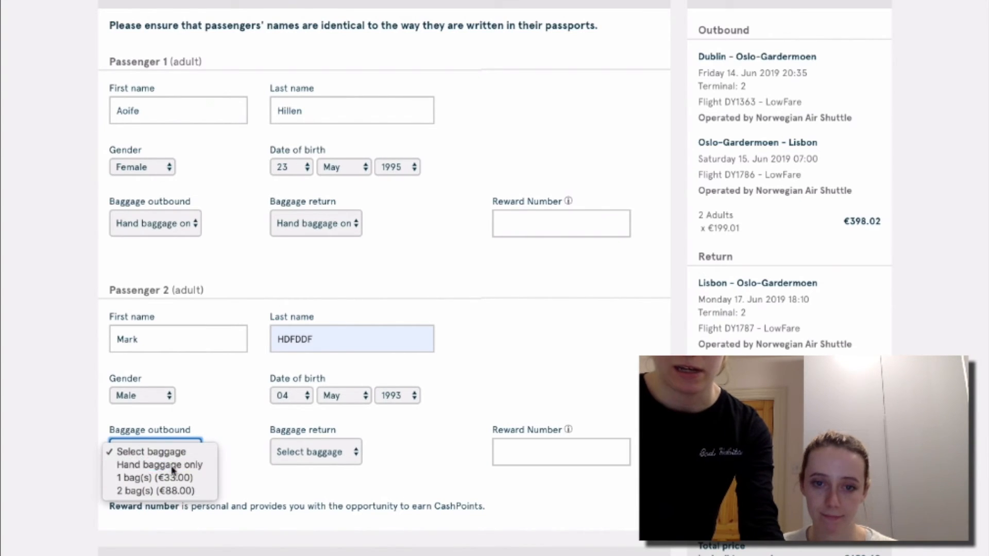
click(170, 465)
click(305, 453)
click(311, 466)
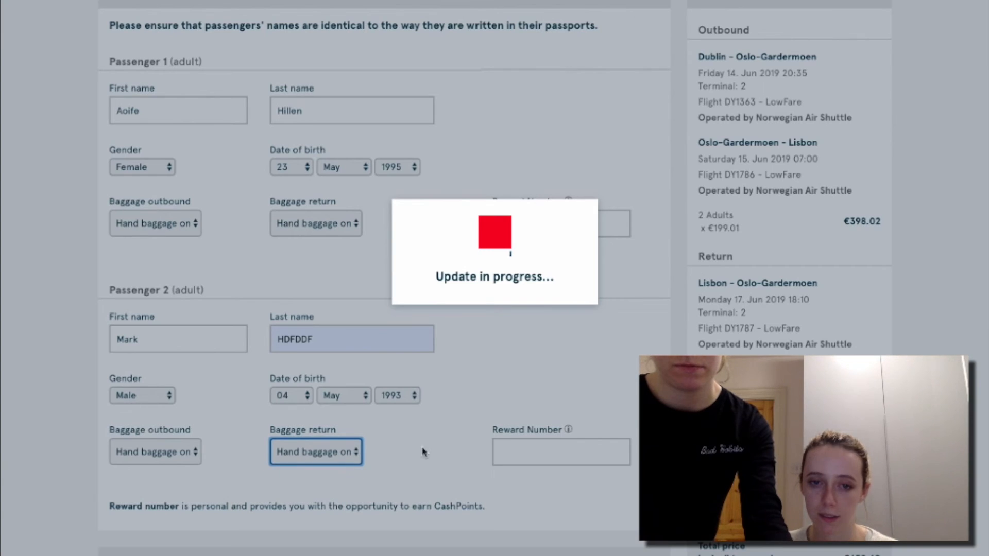
scroll(434, 443, down, 9)
scroll(437, 441, down, 6)
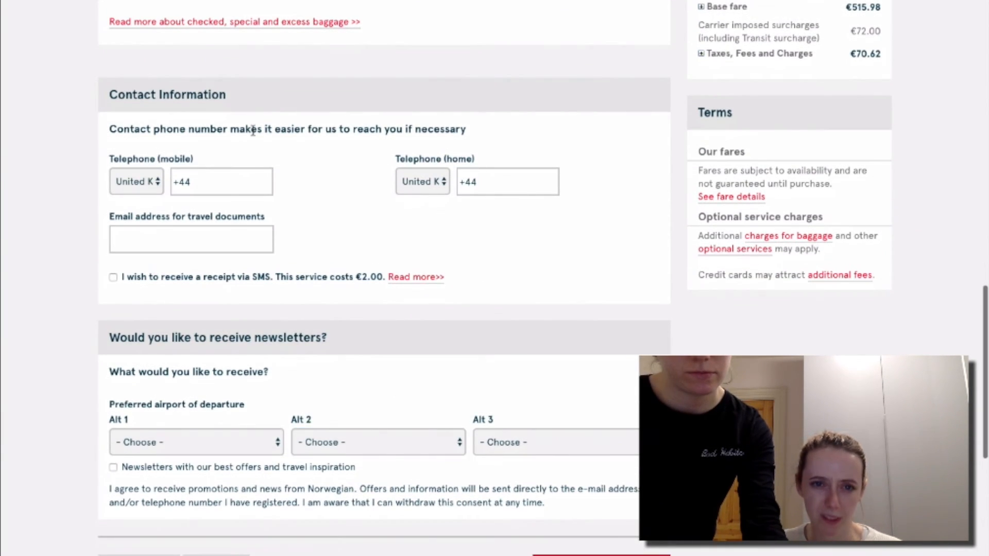
Pick Ireland (+353) as mobile phone country via 'ire', then continue the reservation.
click(138, 192)
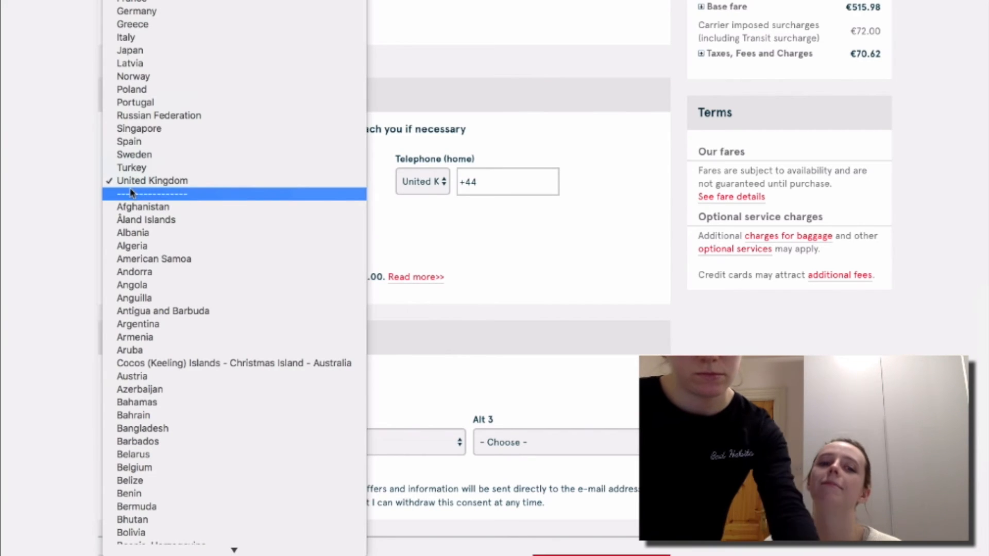
text(ire)
key(Return)
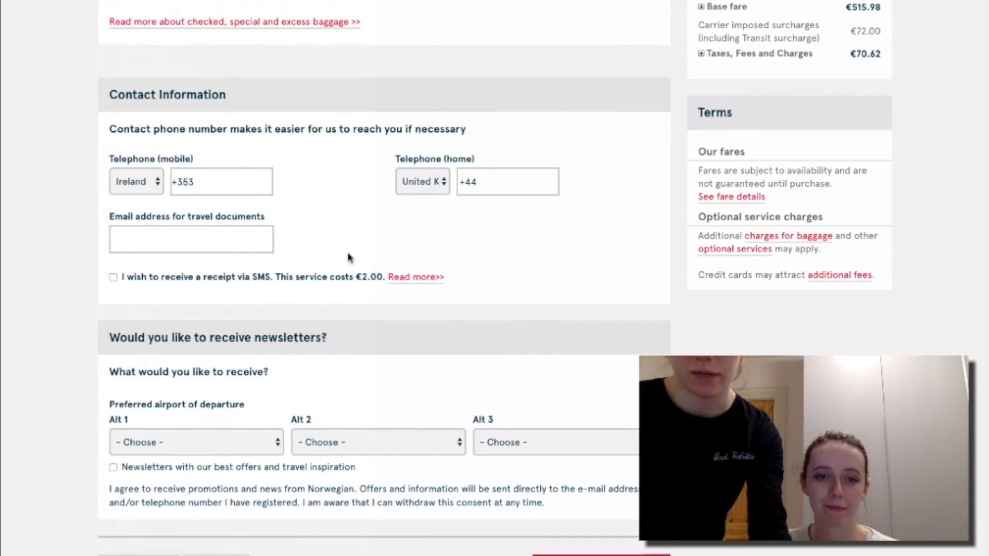
scroll(348, 257, down, 5)
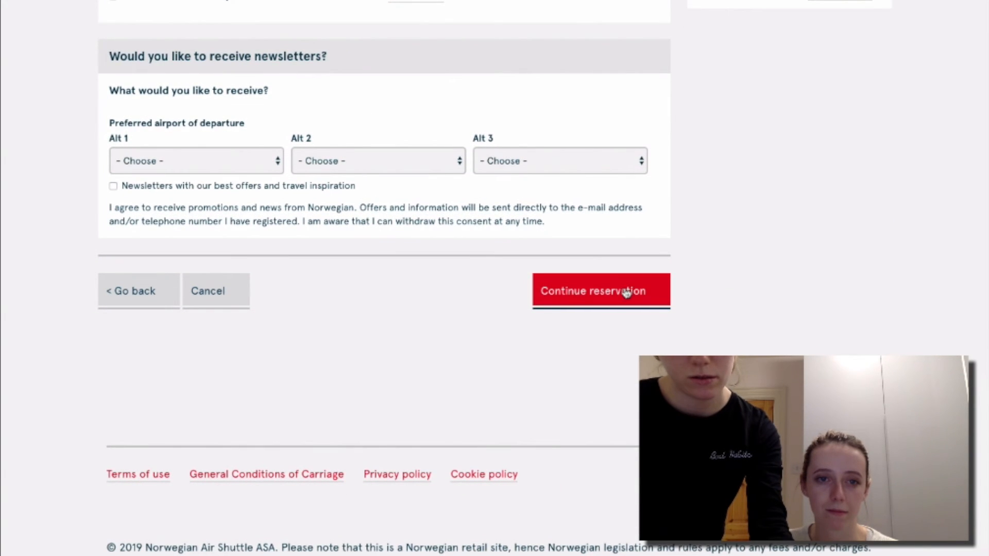
click(622, 296)
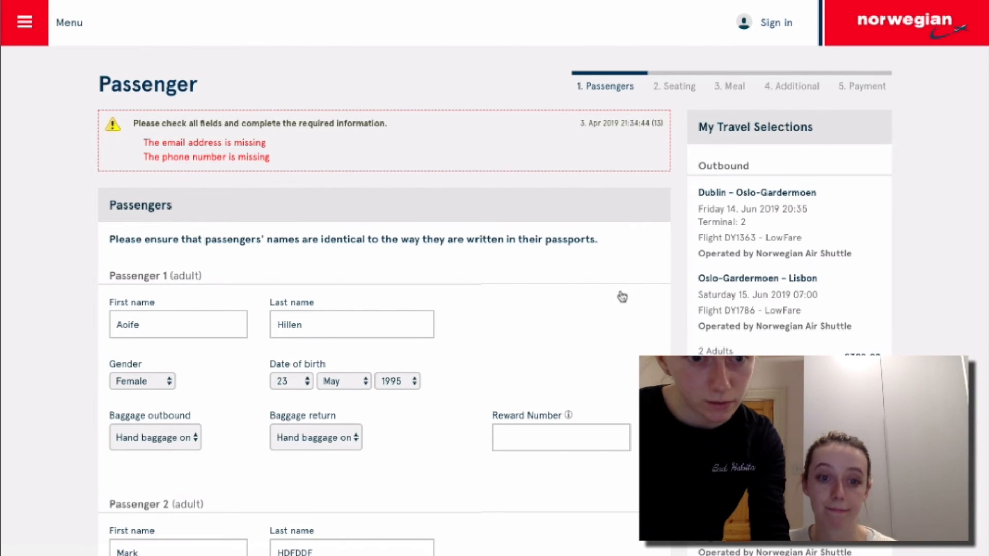
Enter the passenger's mobile number and travel-documents e-mail address in Contact Information.
scroll(514, 312, down, 15)
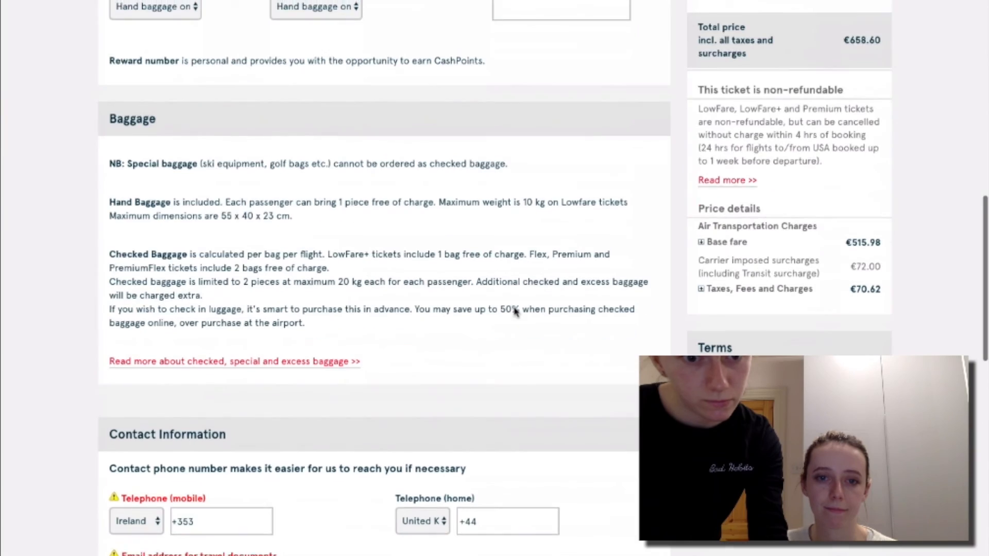
scroll(514, 309, down, 5)
scroll(514, 311, up, 1)
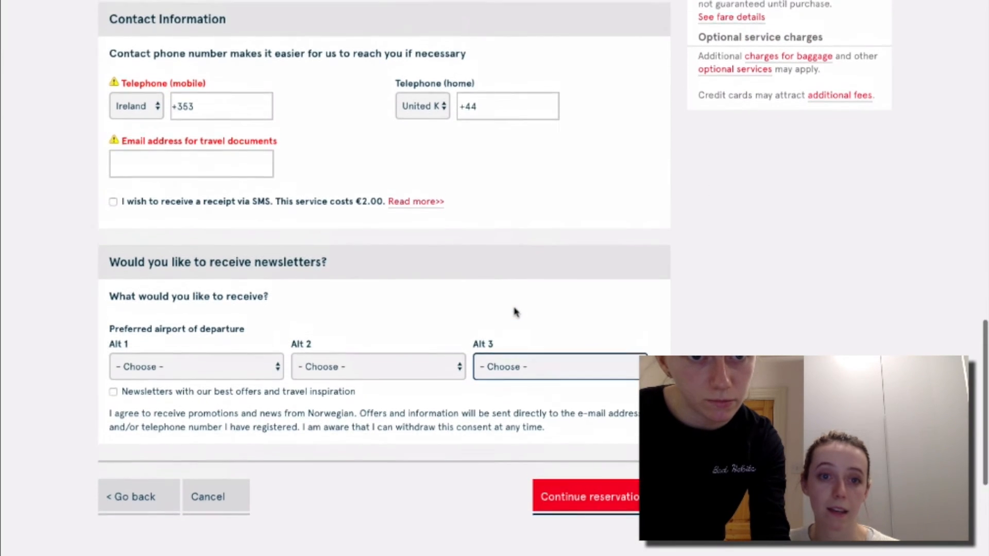
click(230, 103)
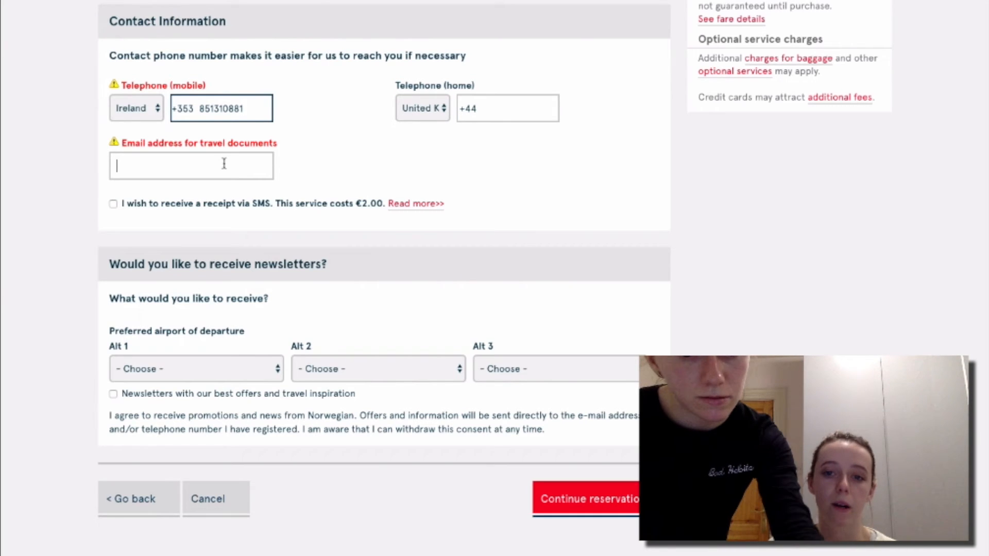
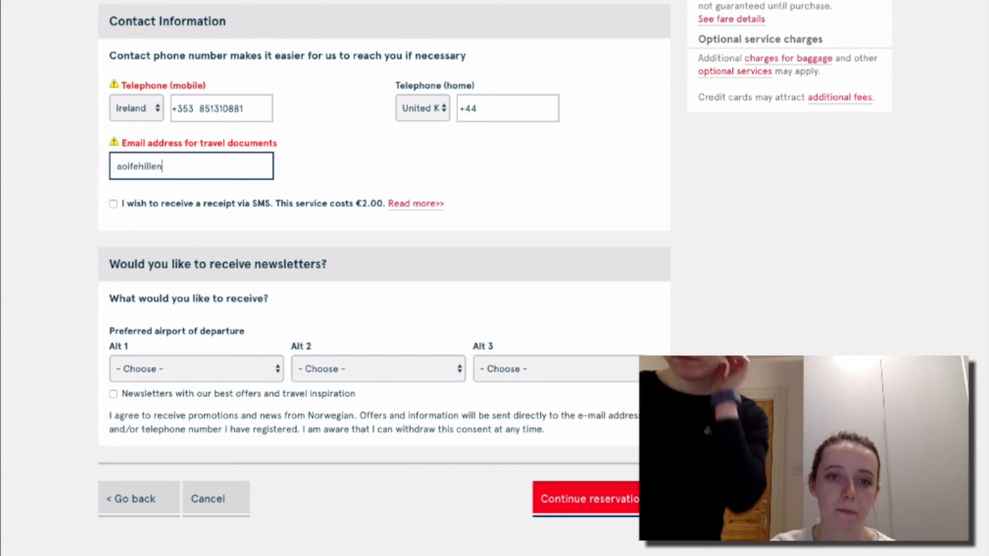
scroll(384, 279, up, 16)
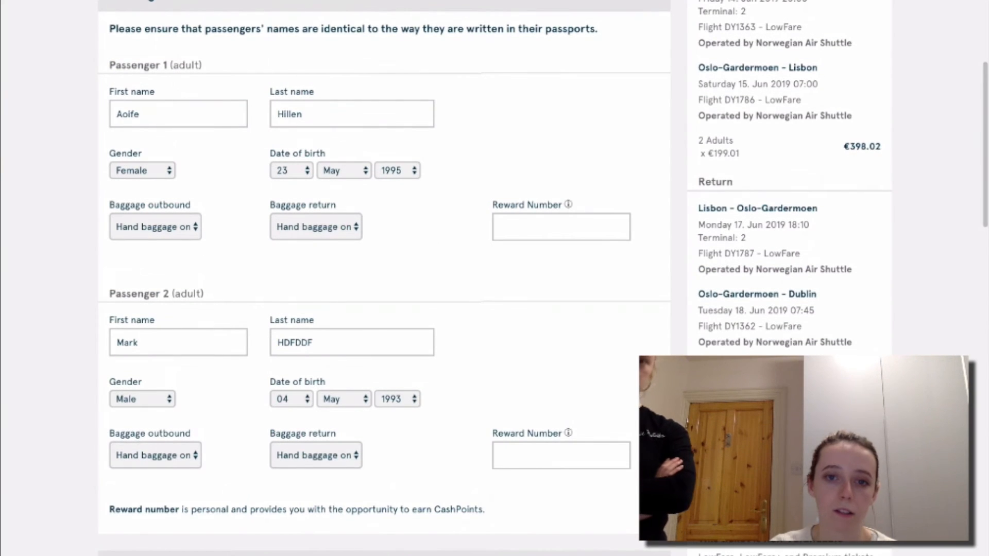
scroll(215, 164, up, 1)
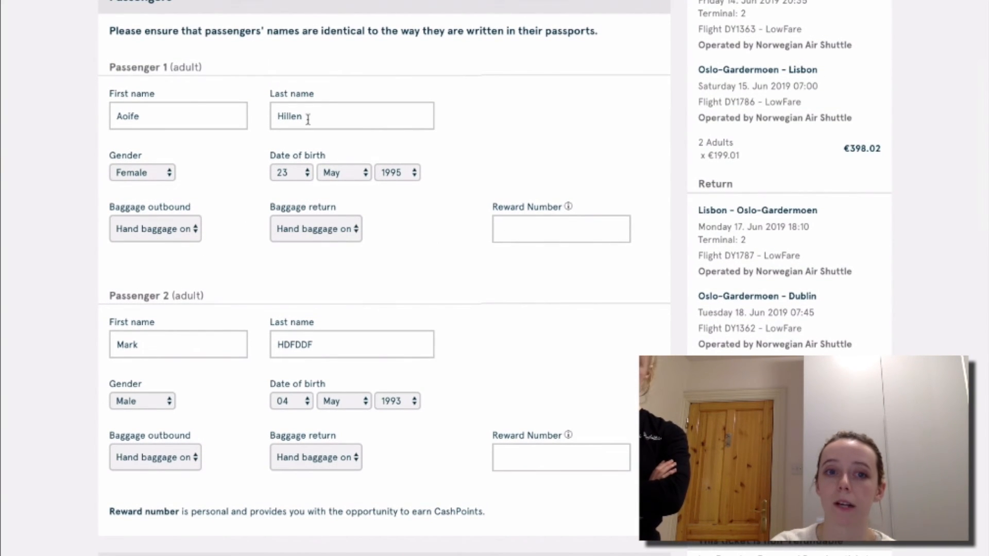
scroll(308, 123, up, 1)
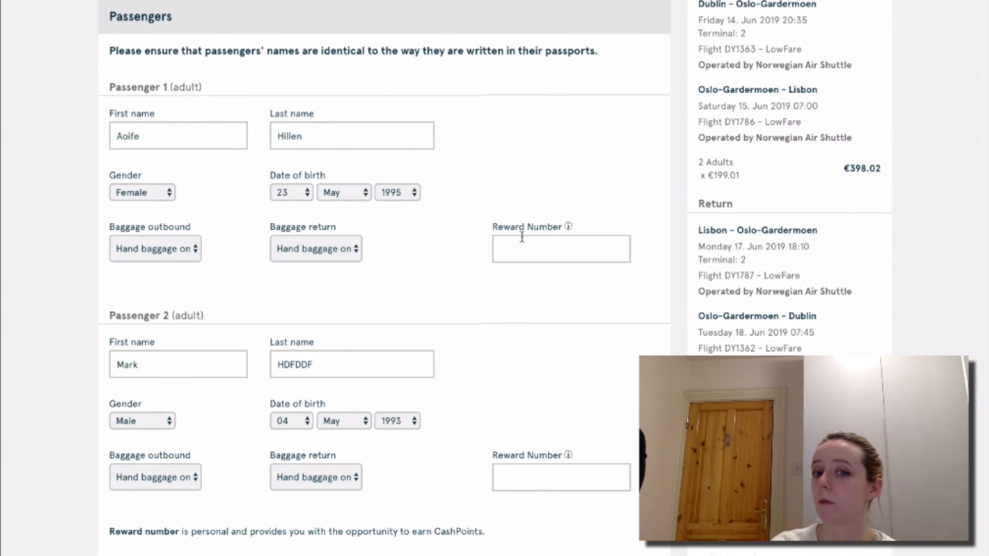
scroll(515, 249, down, 15)
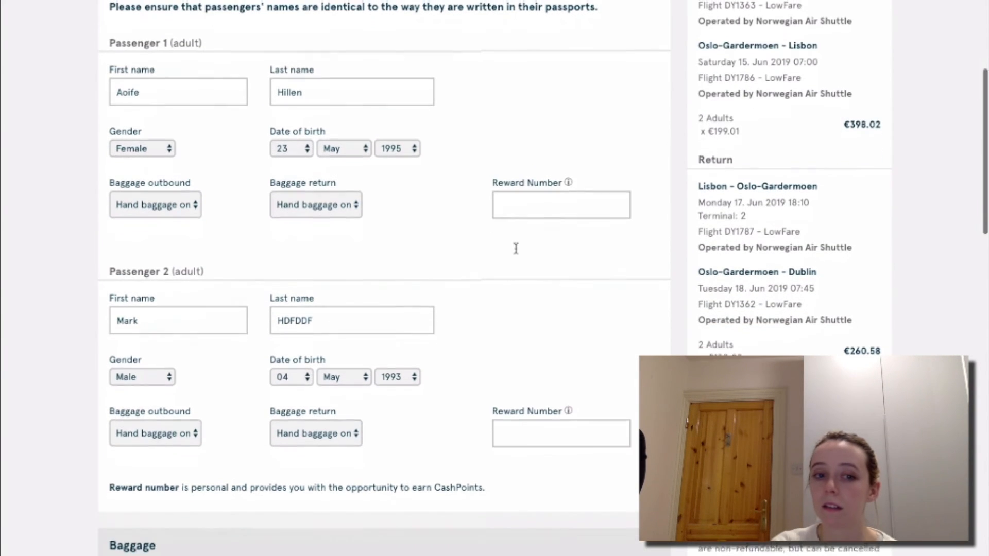
scroll(516, 251, up, 4)
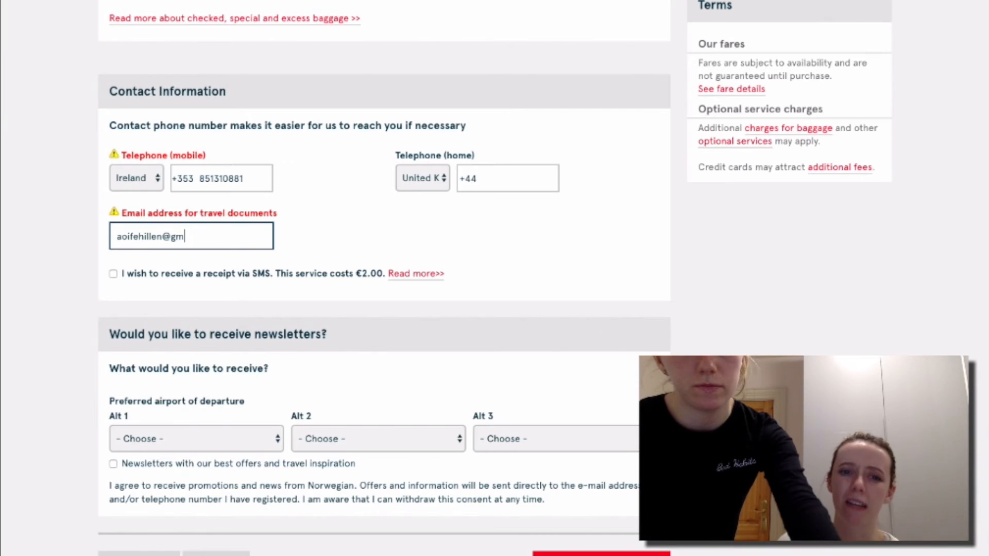
text(.com)
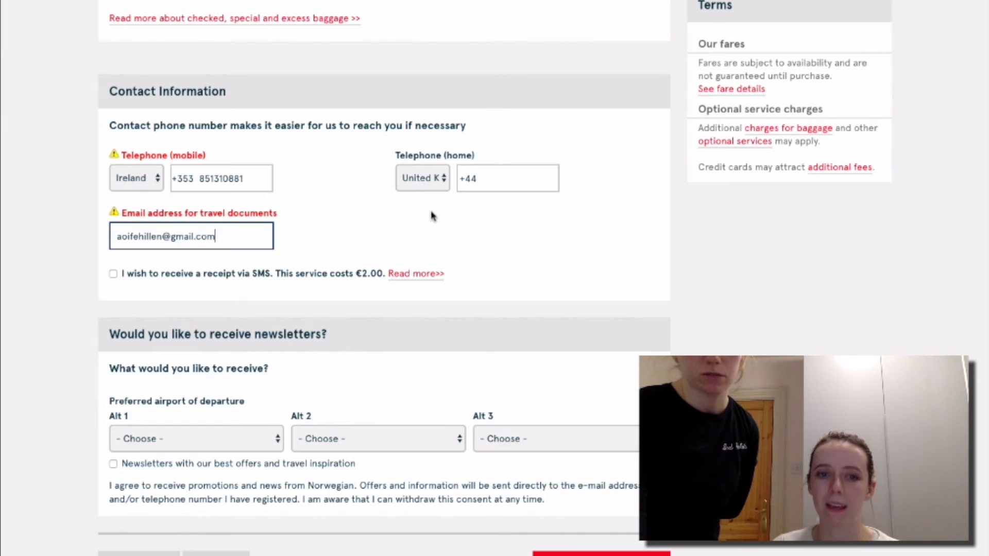
scroll(565, 270, down, 3)
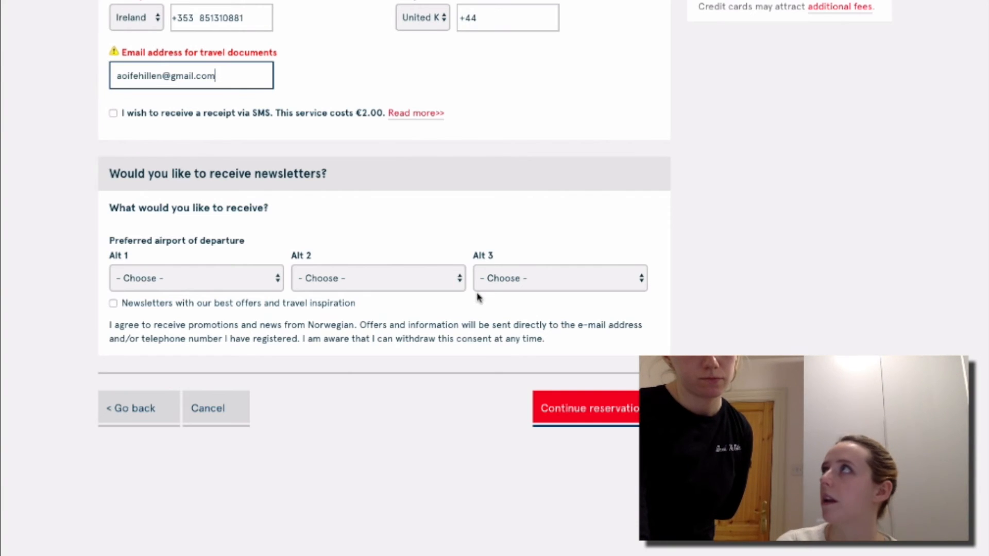
click(595, 418)
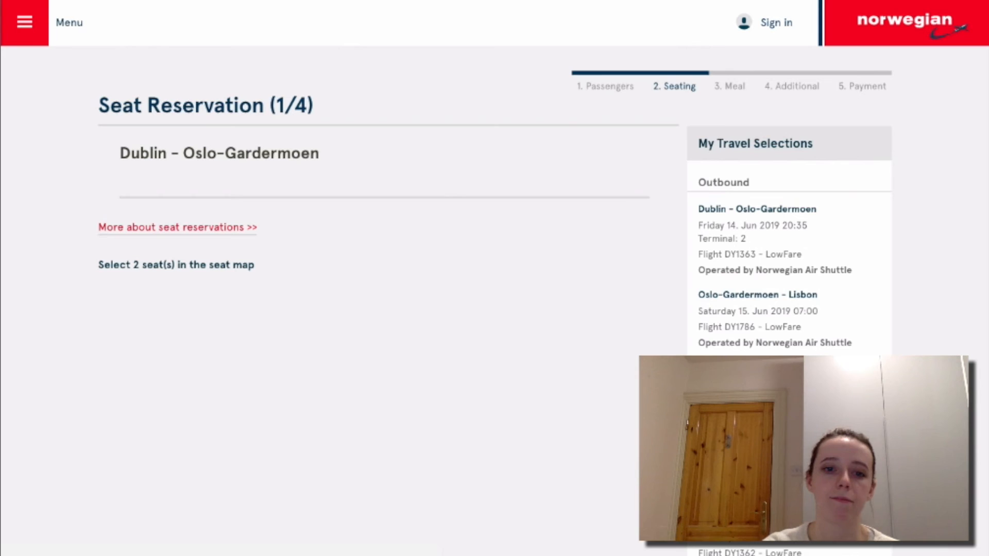
scroll(527, 390, down, 2)
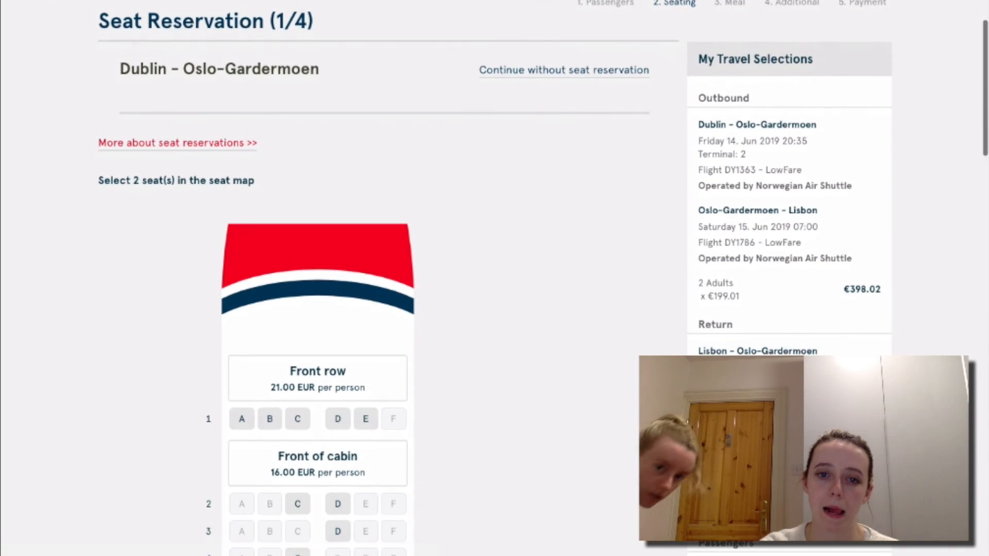
scroll(494, 278, down, 2)
scroll(495, 278, down, 3)
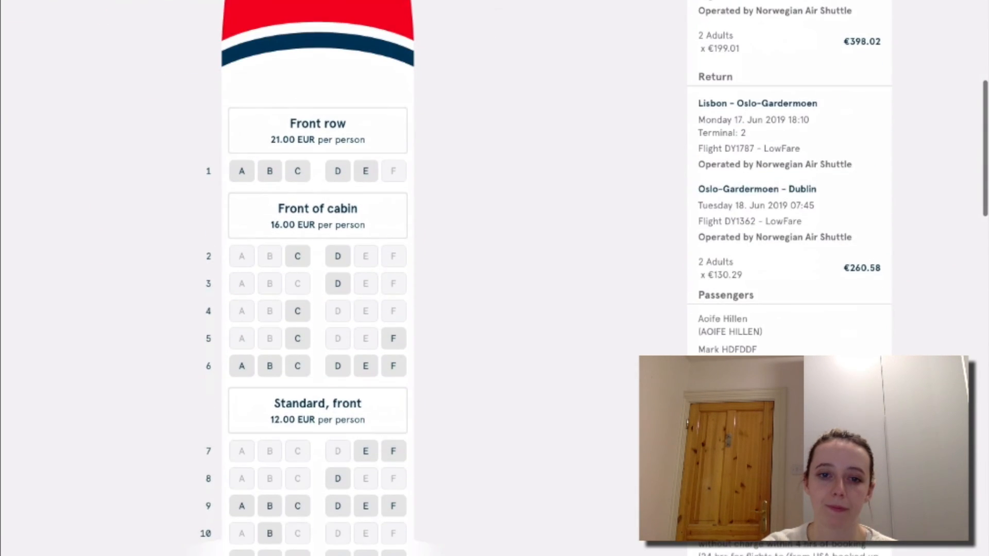
scroll(495, 278, down, 6)
scroll(494, 278, up, 4)
scroll(494, 278, up, 8)
scroll(494, 279, down, 10)
scroll(495, 278, down, 8)
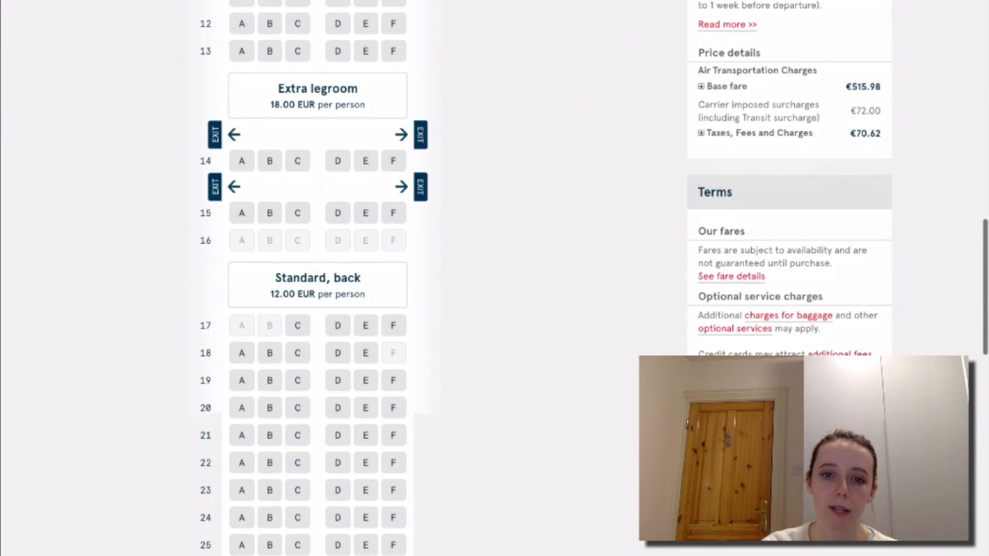
scroll(494, 278, down, 4)
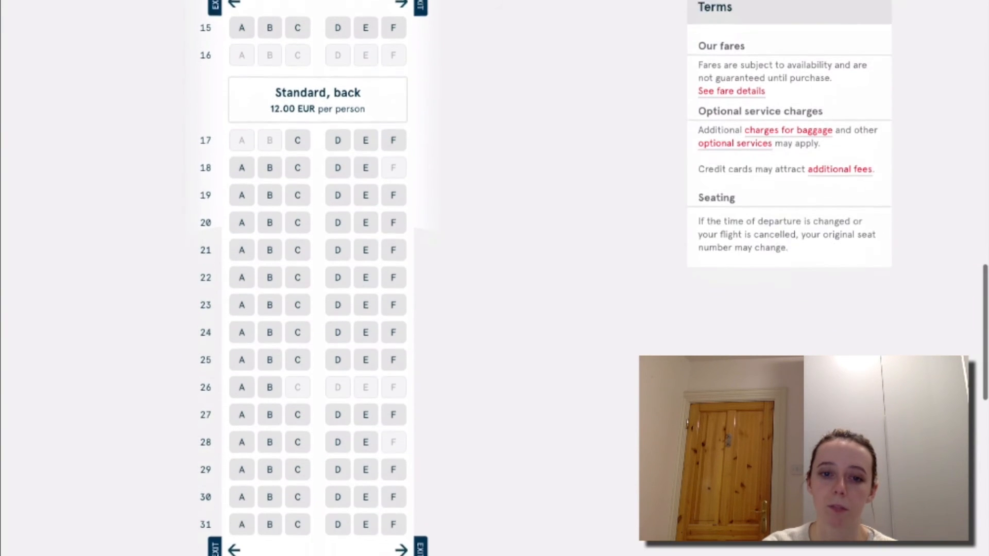
scroll(494, 278, down, 5)
scroll(494, 278, up, 6)
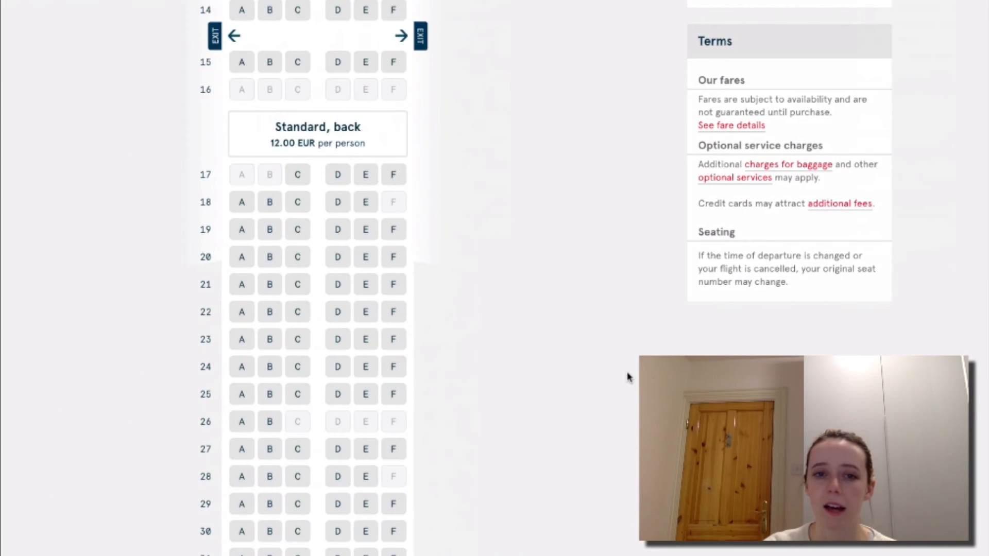
scroll(563, 320, up, 4)
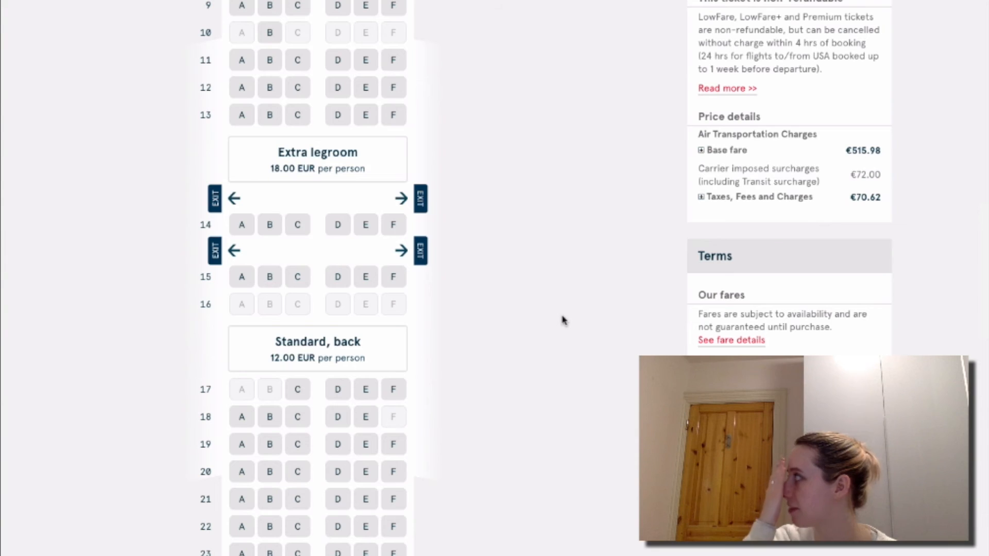
scroll(563, 320, up, 2)
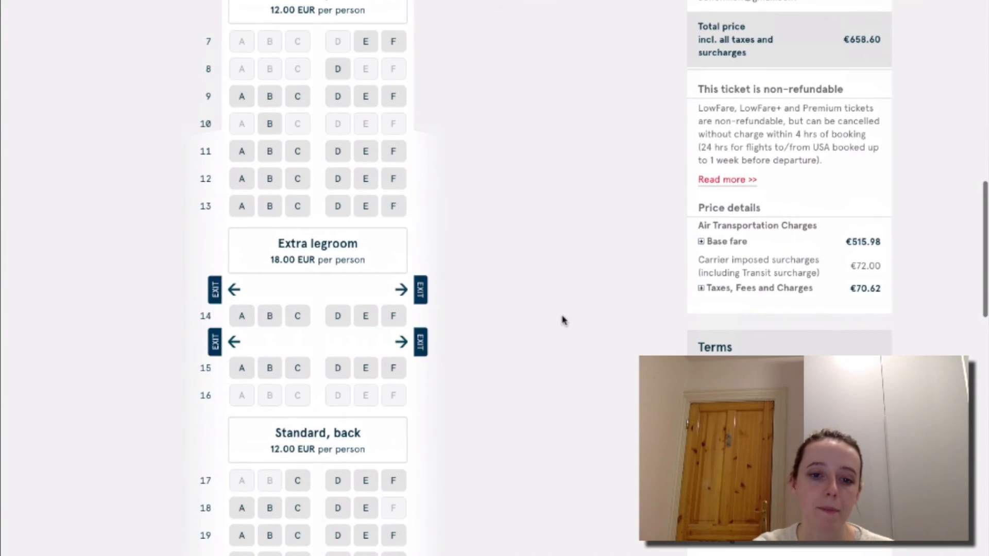
scroll(563, 320, up, 7)
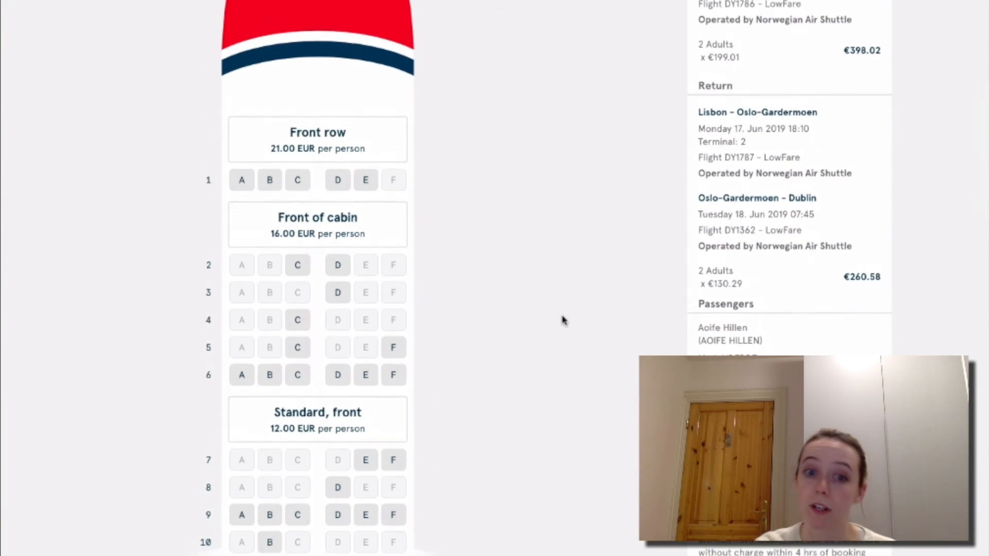
scroll(563, 320, down, 15)
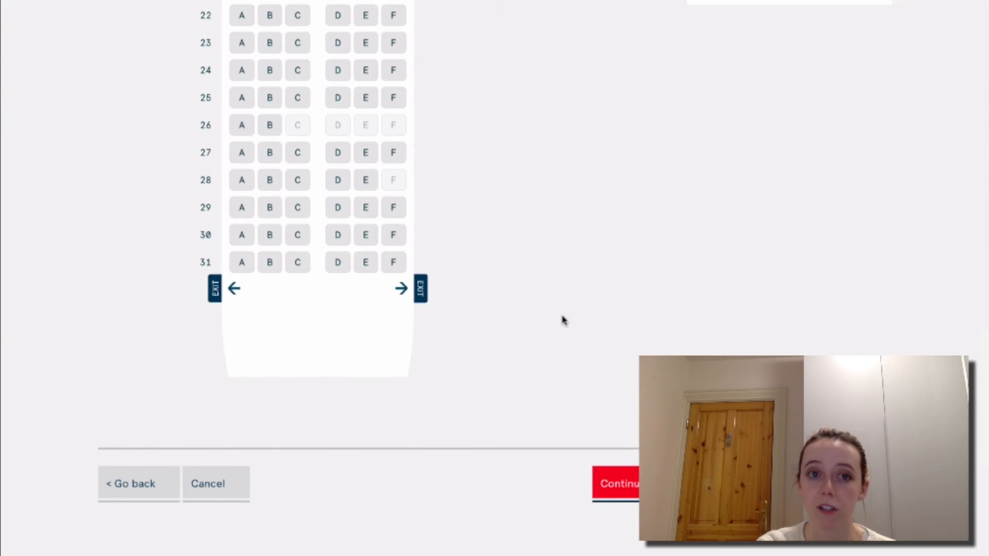
scroll(563, 321, up, 2)
scroll(563, 321, up, 20)
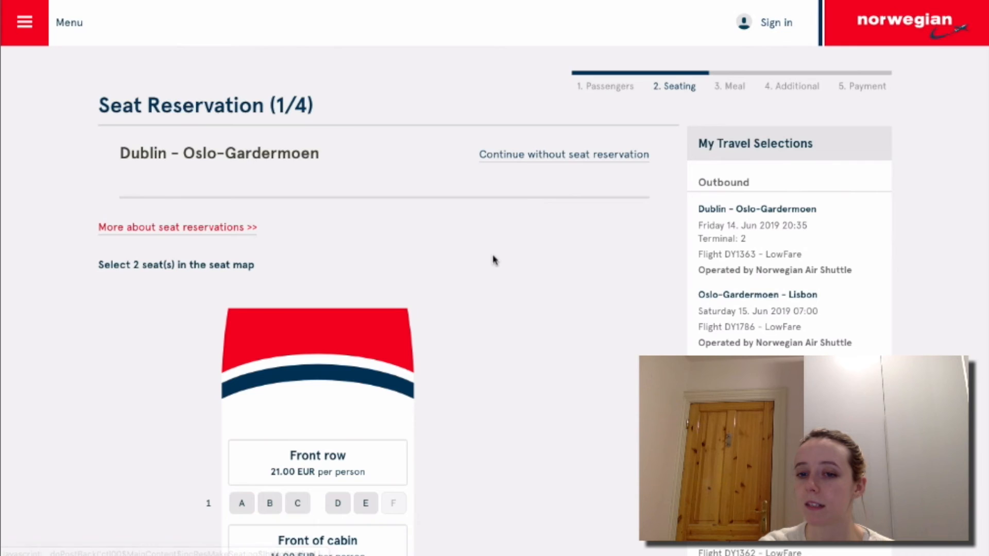
scroll(493, 260, down, 7)
scroll(493, 260, down, 14)
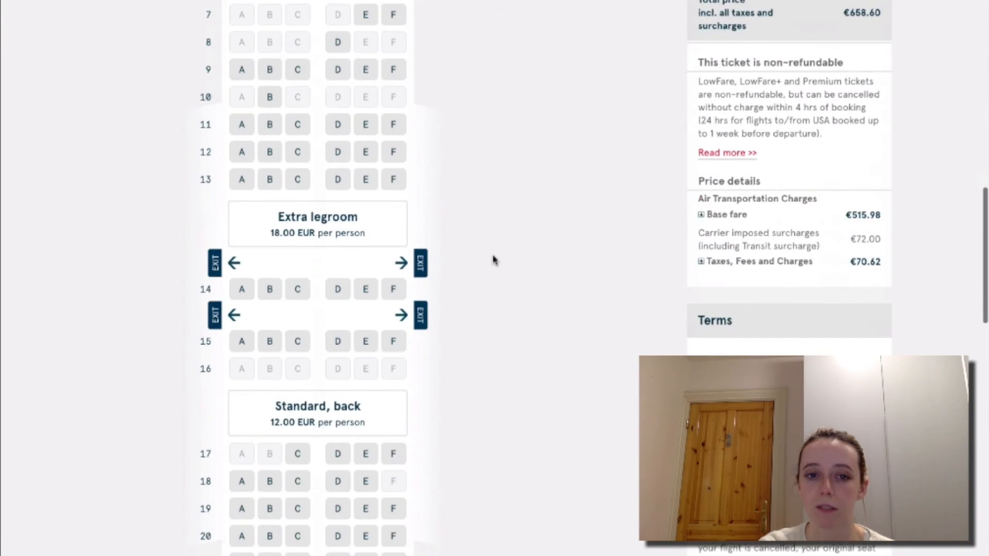
scroll(493, 260, down, 5)
scroll(493, 261, up, 7)
scroll(492, 260, down, 2)
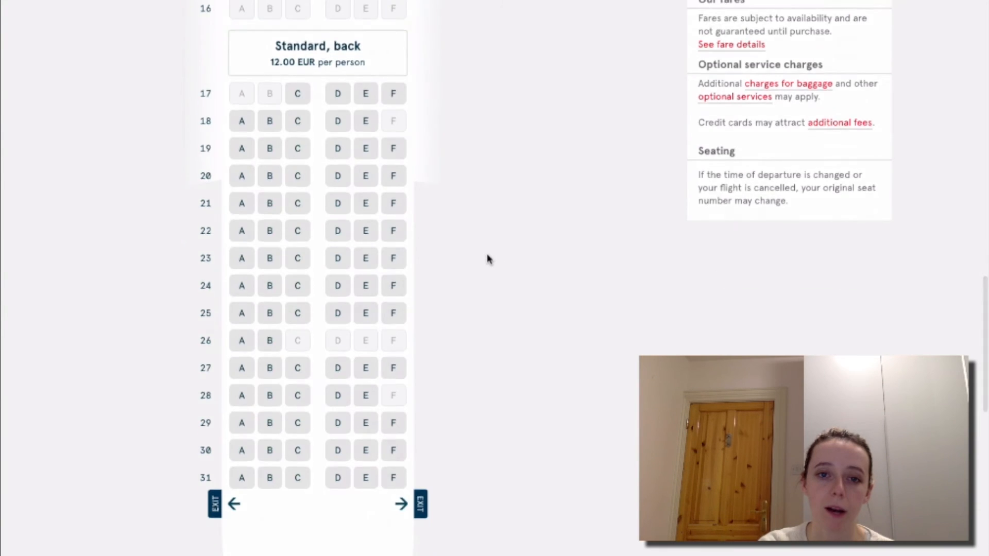
scroll(493, 260, up, 16)
scroll(488, 259, down, 1)
scroll(488, 259, down, 8)
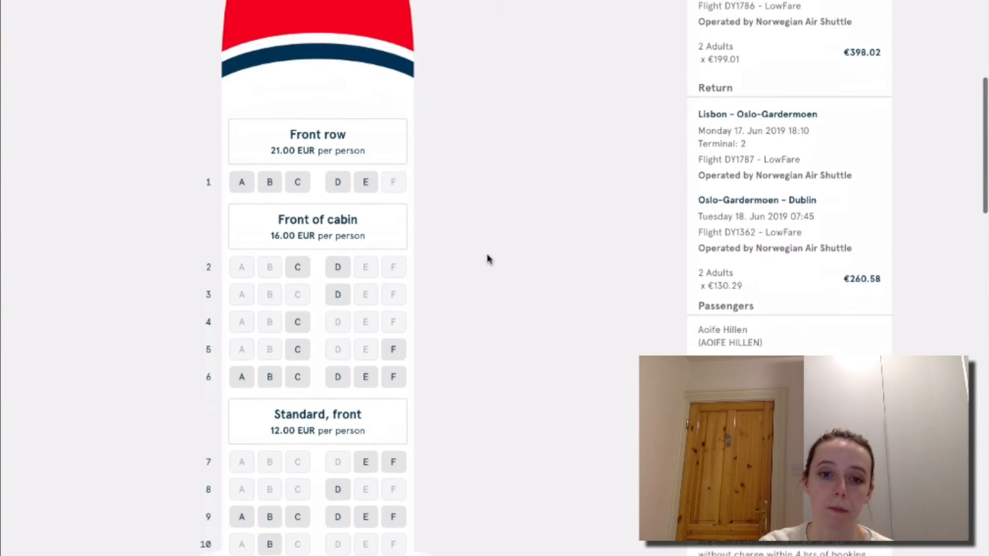
scroll(489, 260, down, 5)
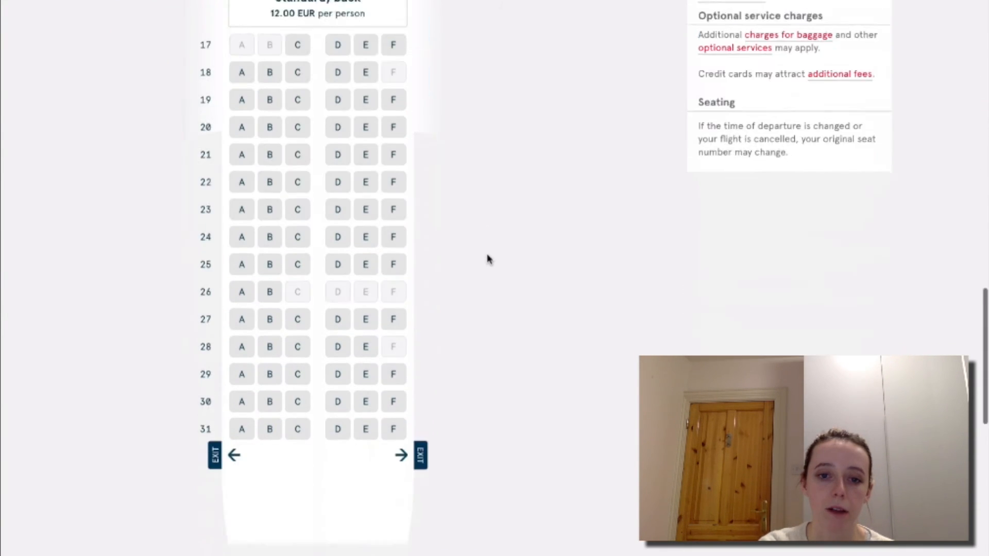
scroll(489, 259, up, 12)
scroll(488, 259, up, 6)
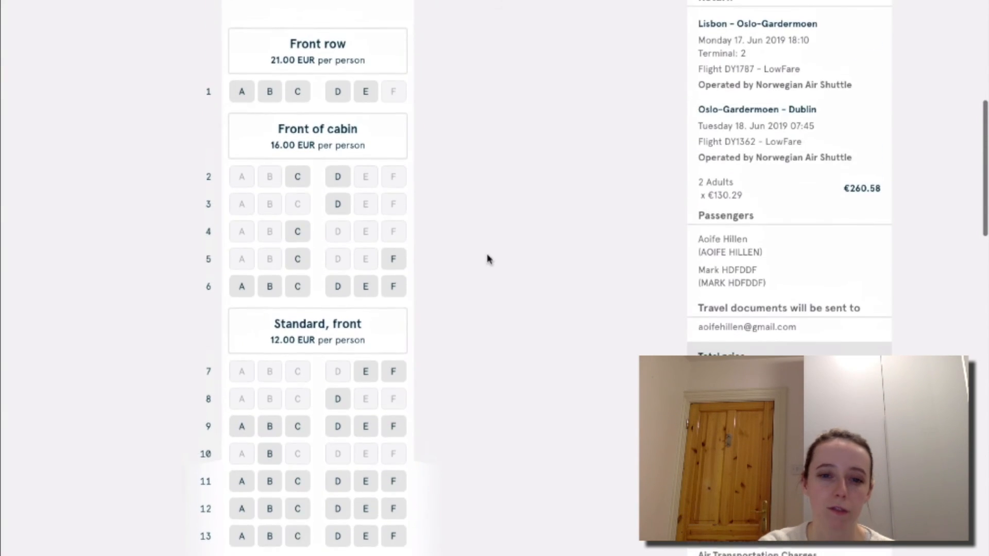
scroll(488, 259, down, 3)
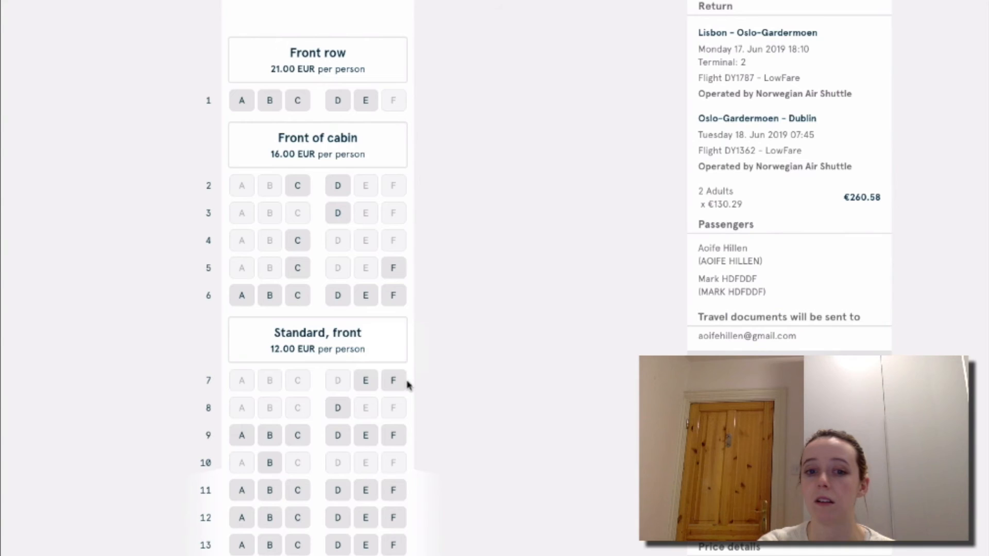
scroll(399, 393, down, 10)
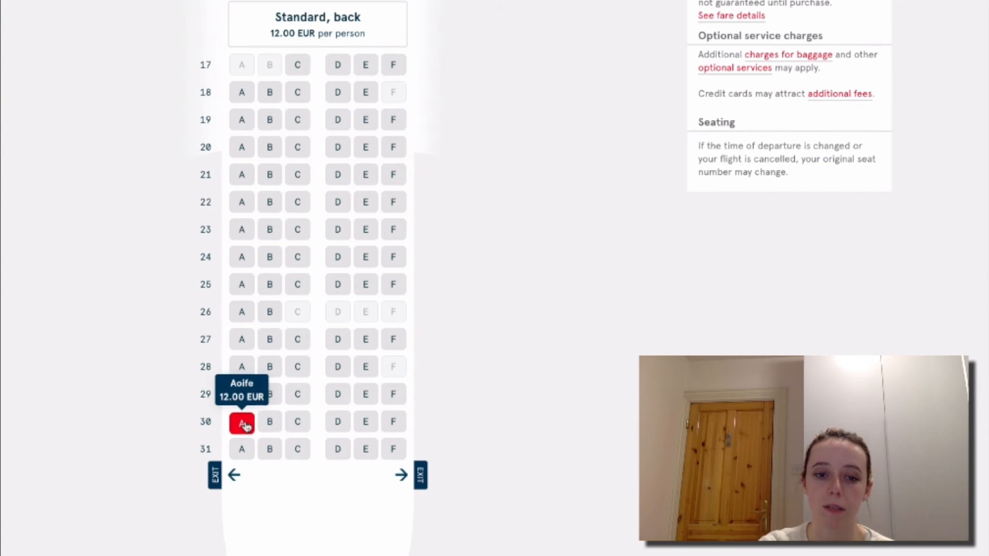
Assign seat 30A on the Dublin–Oslo-Gardermoen leg to the first passenger.
click(245, 424)
scroll(245, 426, down, 2)
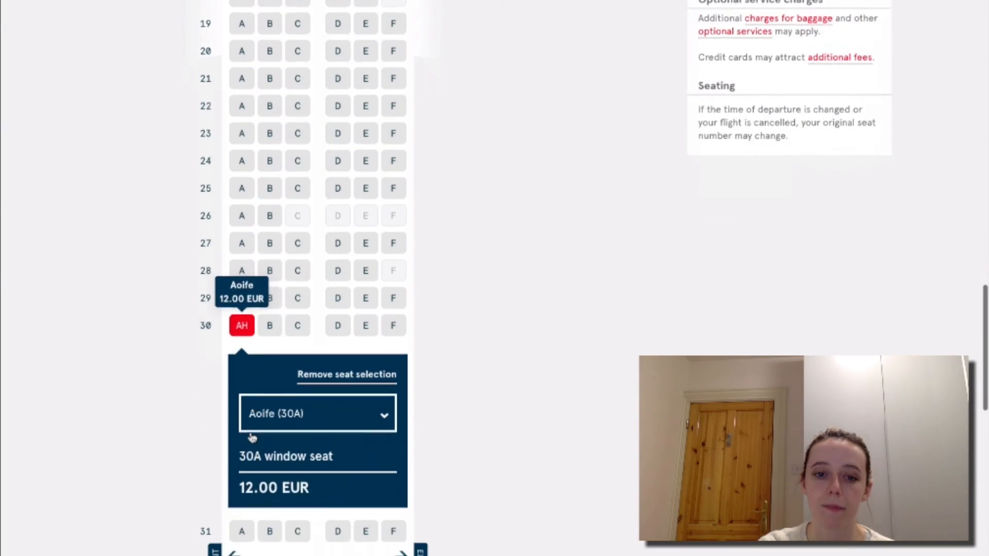
click(297, 410)
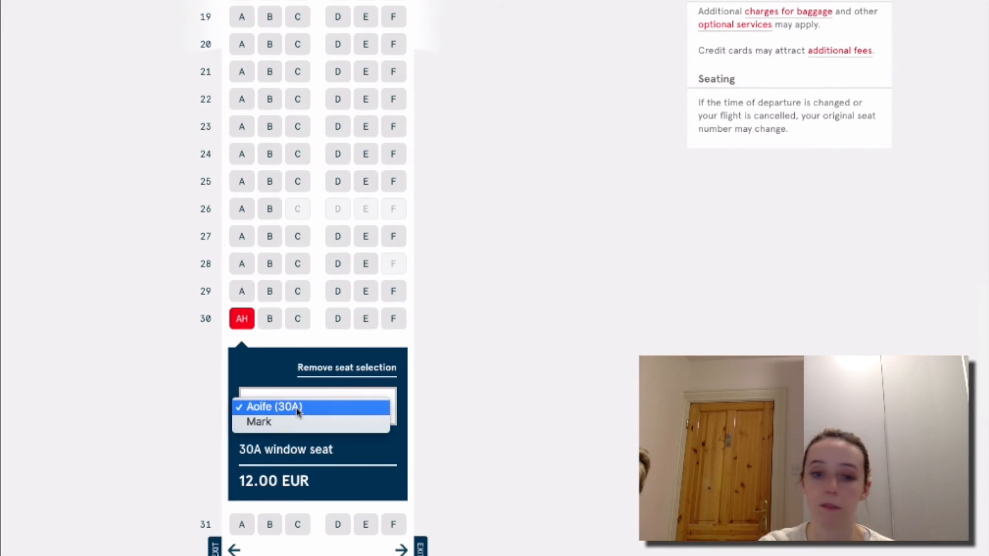
click(297, 408)
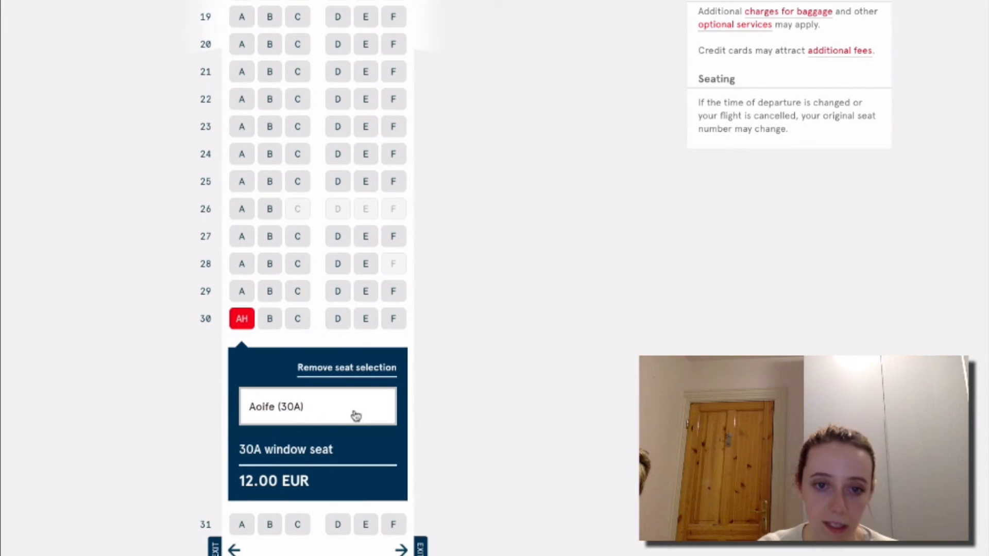
click(436, 377)
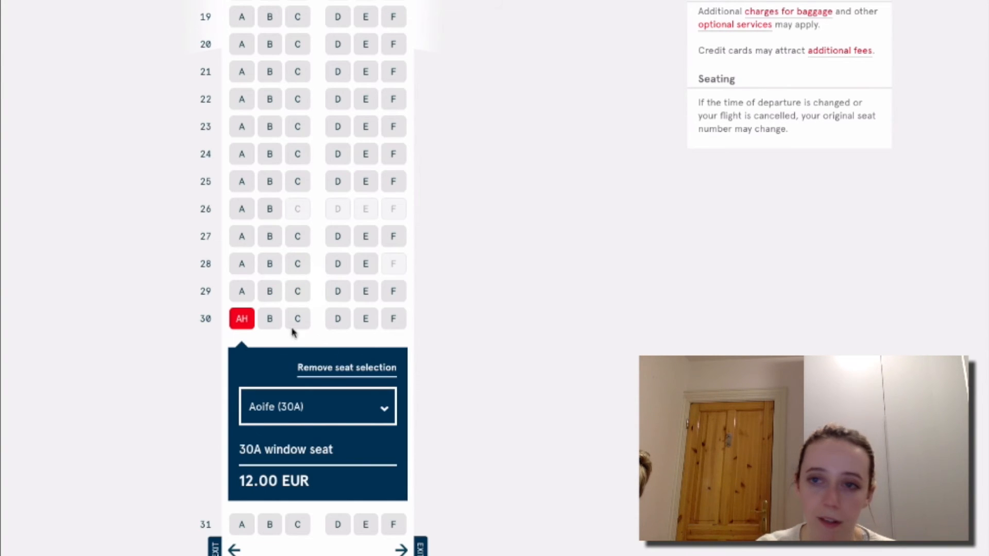
Put the second passenger in seat 30B after trying nearby seats.
click(270, 322)
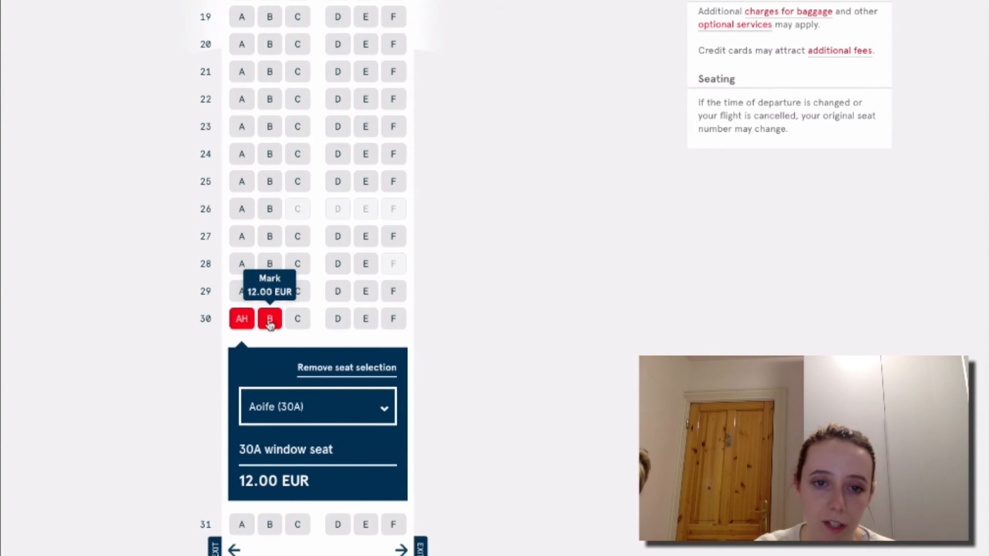
click(270, 322)
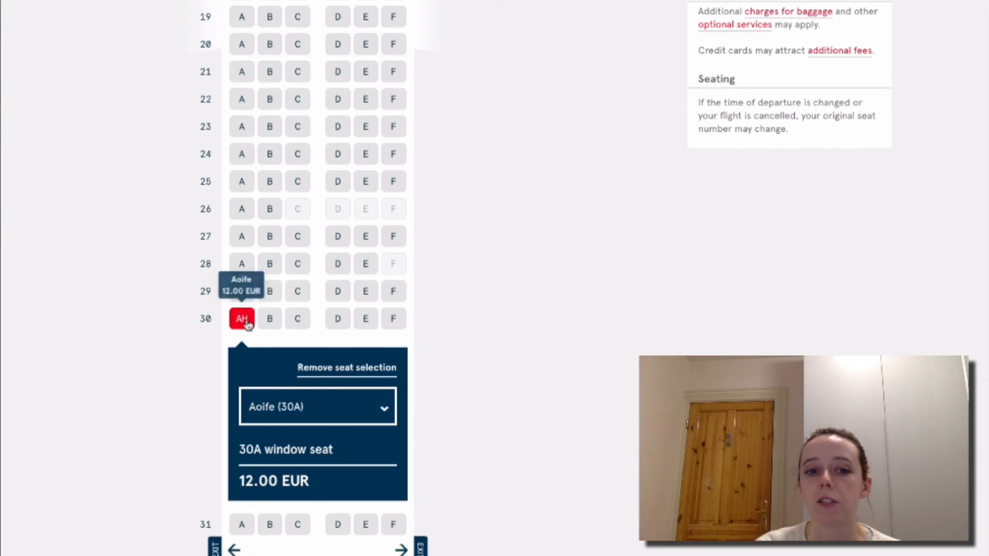
click(242, 291)
click(268, 298)
click(270, 318)
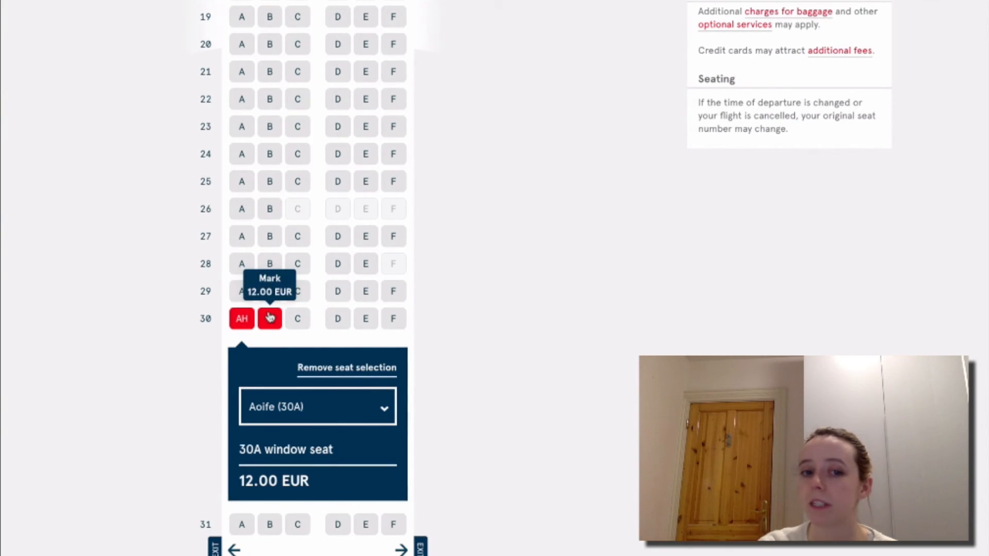
Clear and reassign seat 30B for passenger two, making seat reservations €24.00.
click(270, 318)
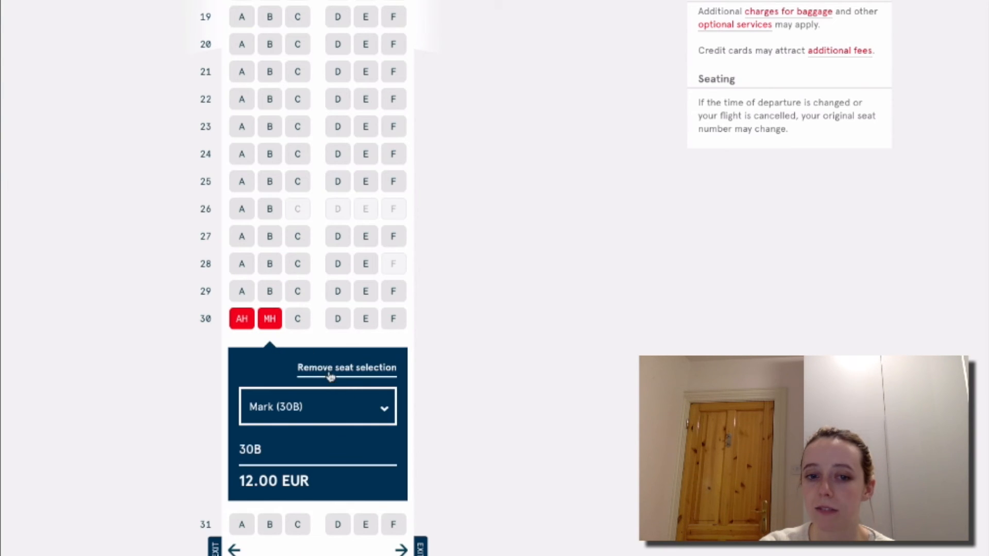
click(241, 319)
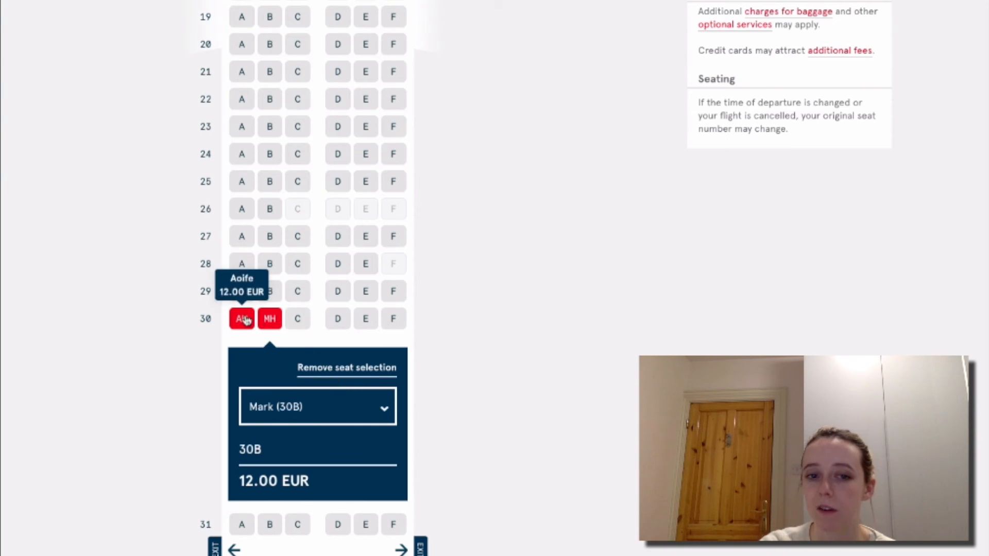
click(267, 321)
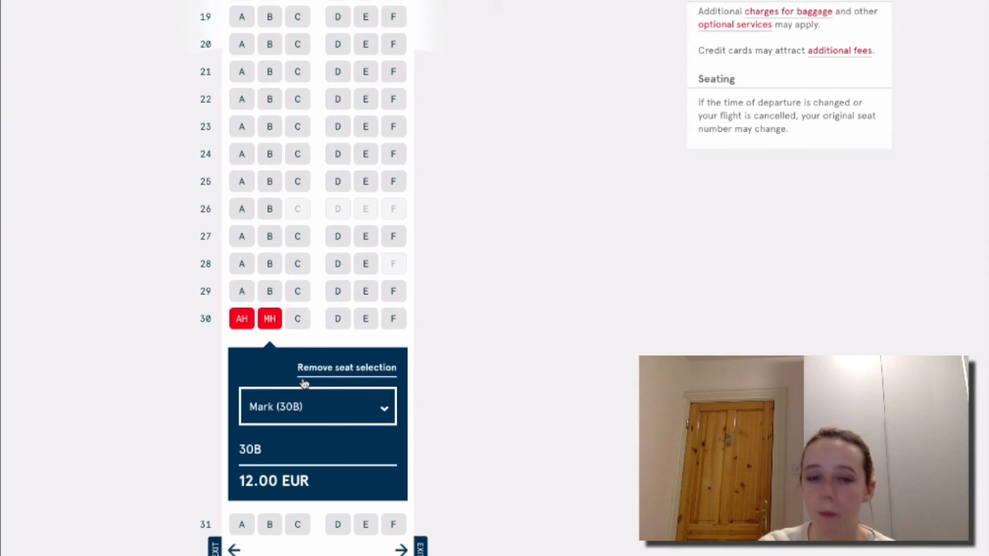
click(373, 374)
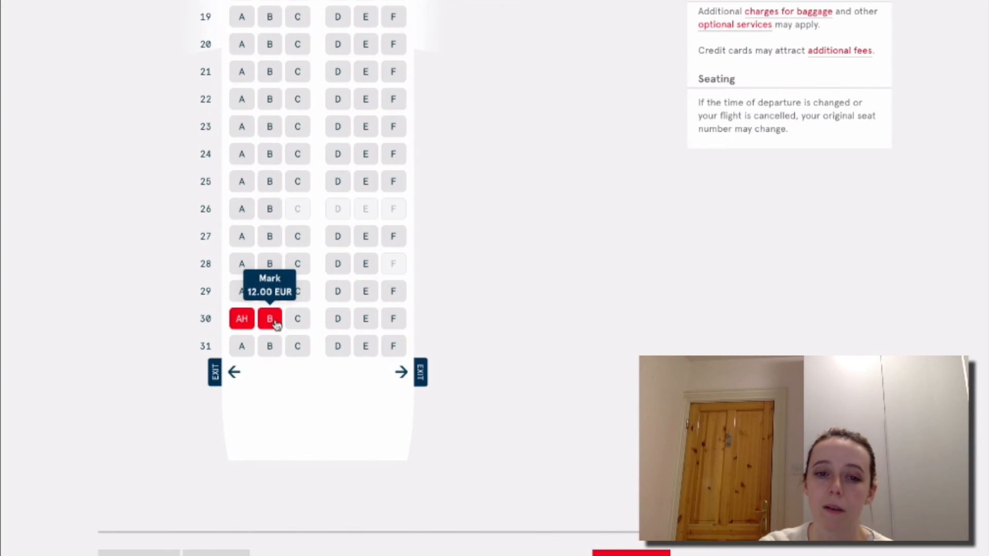
click(273, 321)
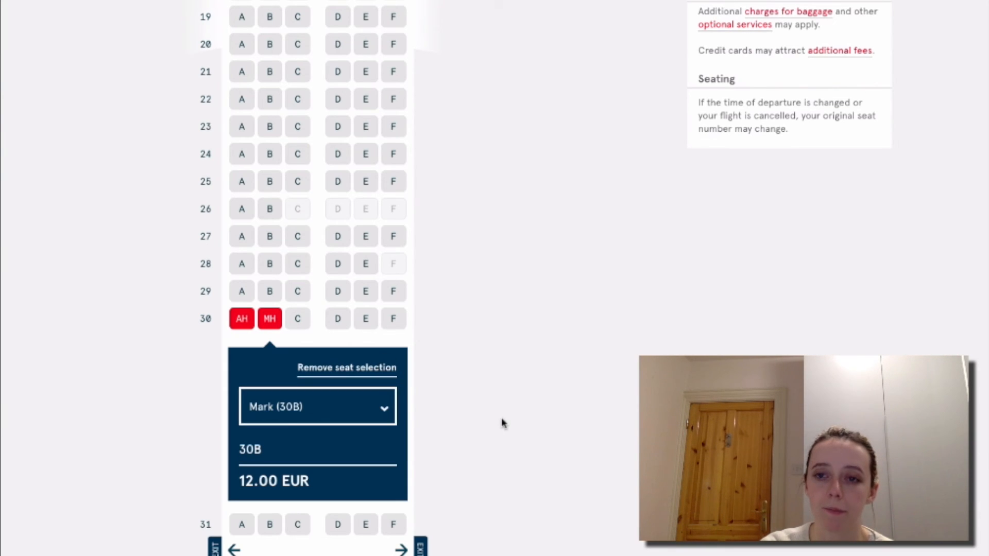
key(ctrl+Up)
key(ctrl+Up)
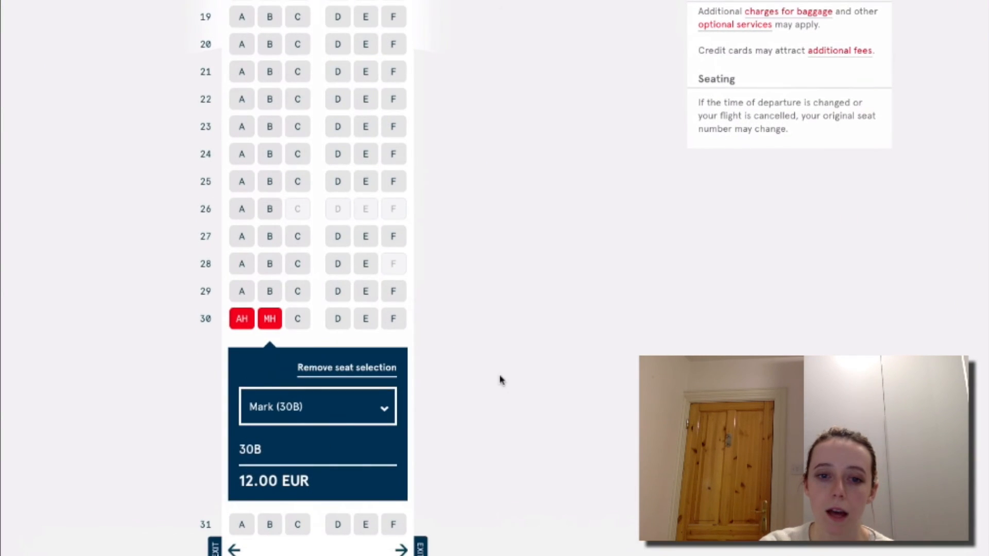
scroll(499, 380, down, 5)
scroll(499, 380, up, 12)
scroll(501, 381, up, 15)
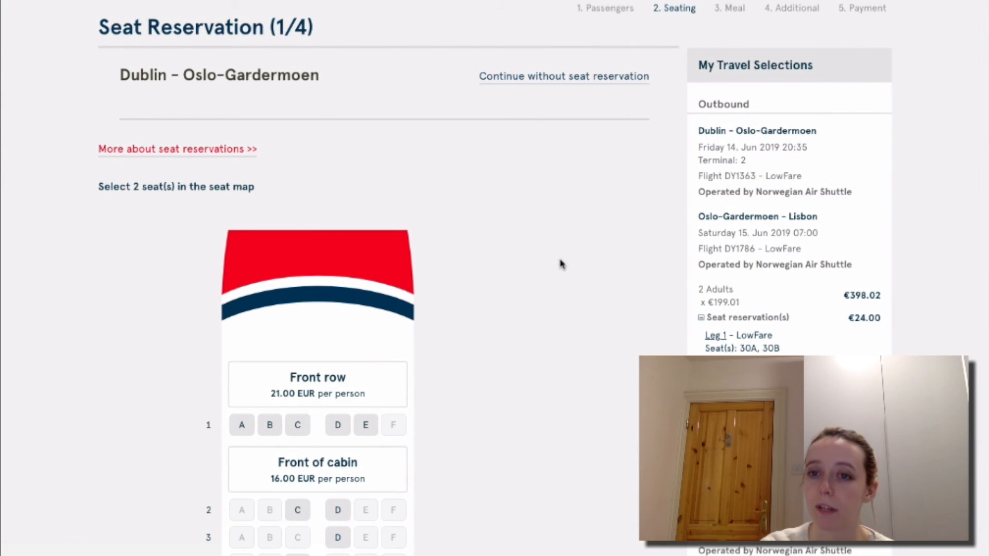
scroll(561, 265, down, 10)
scroll(561, 265, down, 10)
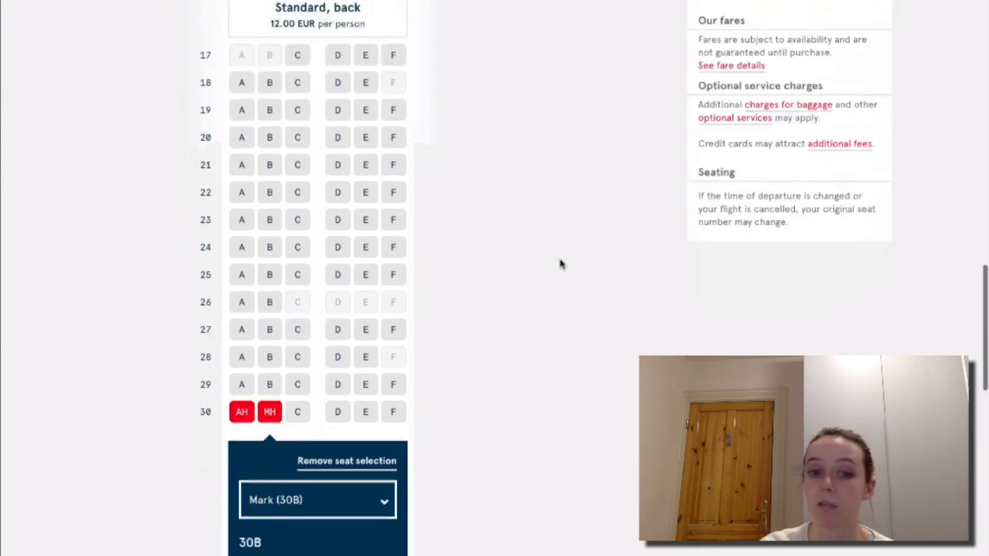
scroll(335, 363, up, 1)
scroll(327, 361, up, 10)
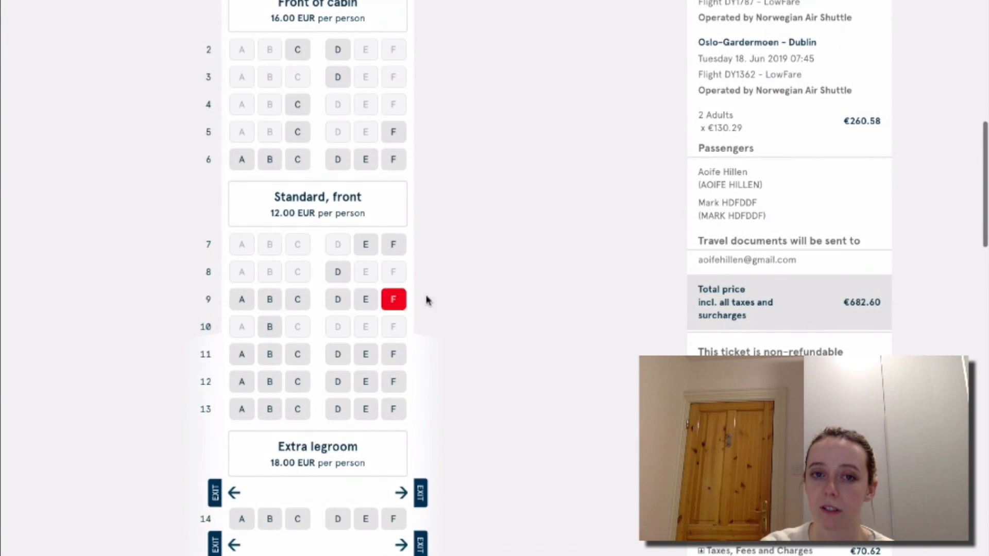
scroll(431, 311, down, 11)
scroll(431, 313, down, 6)
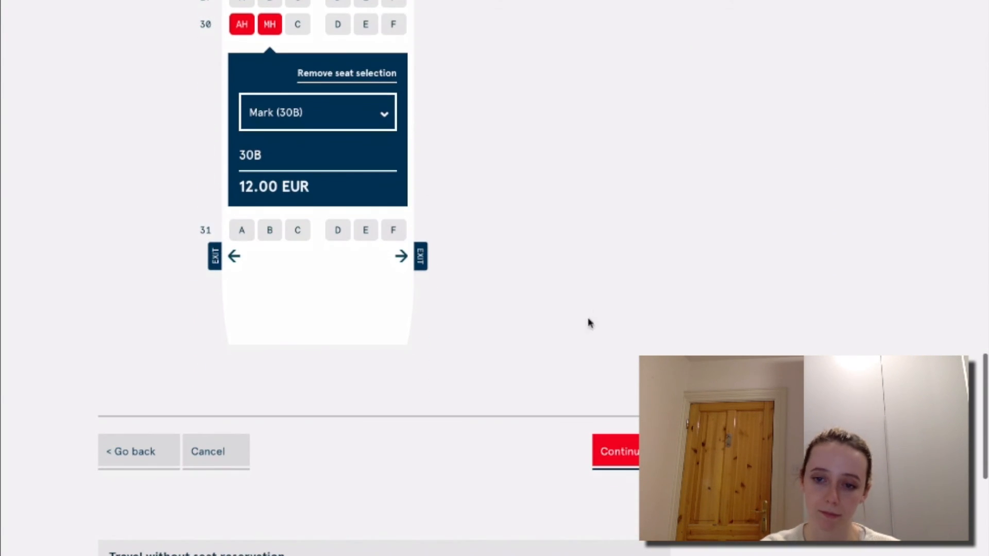
click(637, 453)
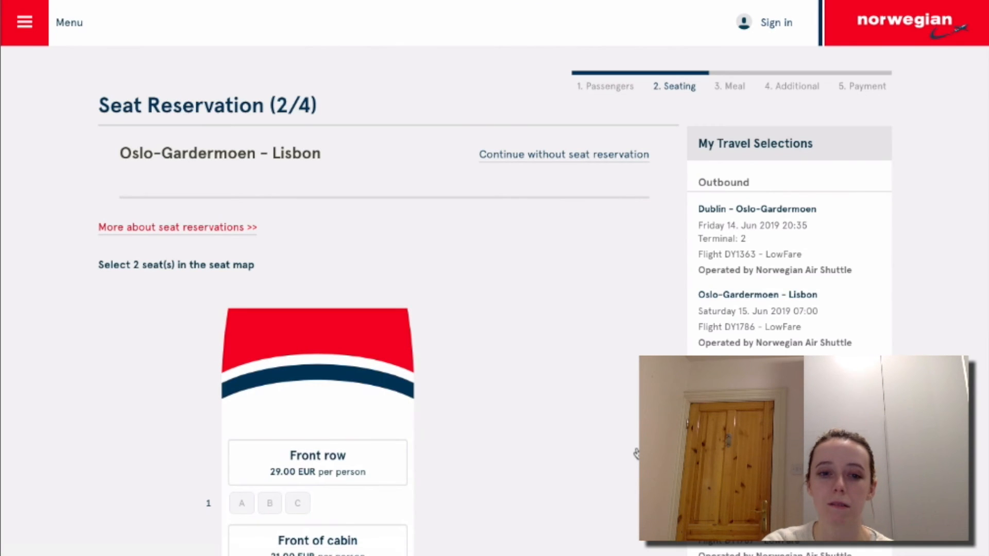
scroll(637, 454, down, 5)
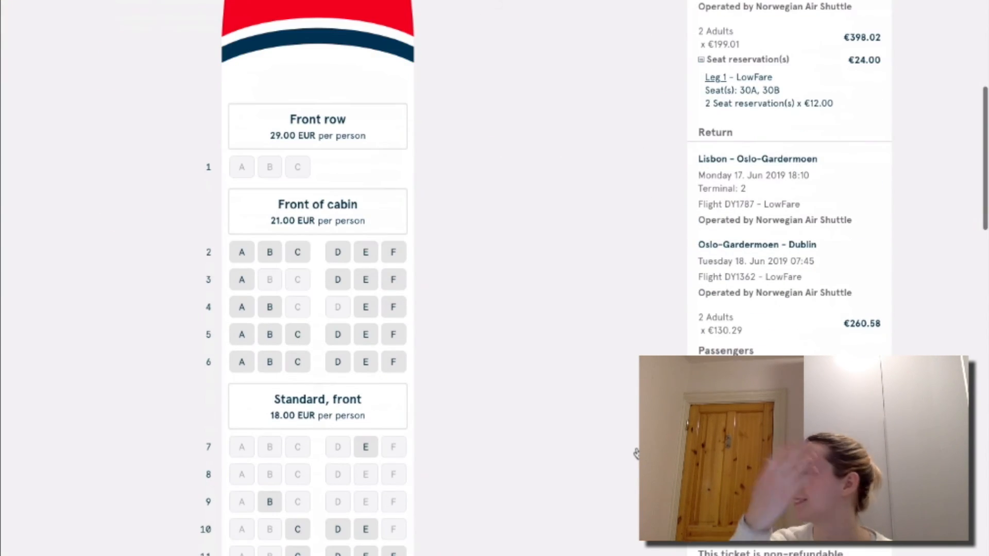
scroll(636, 453, down, 15)
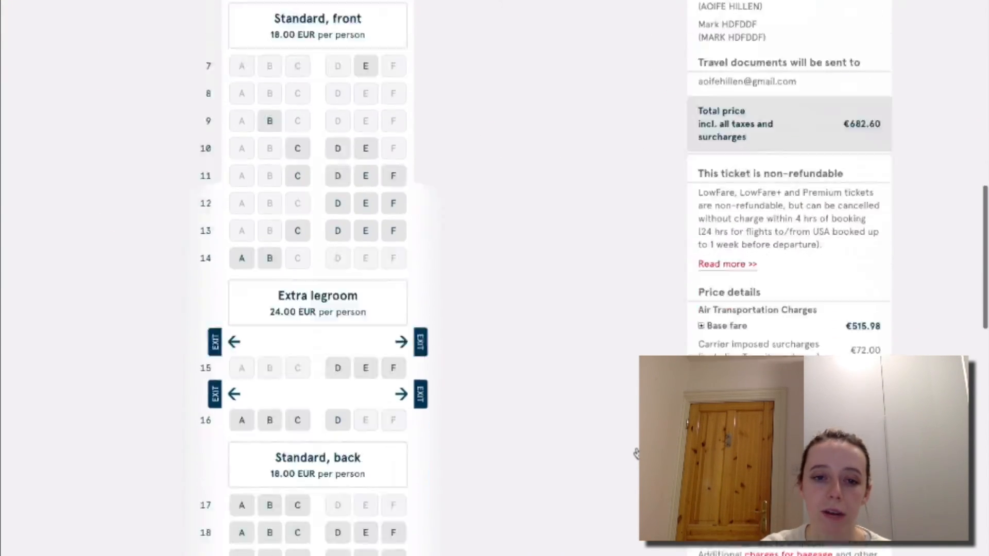
scroll(331, 467, up, 5)
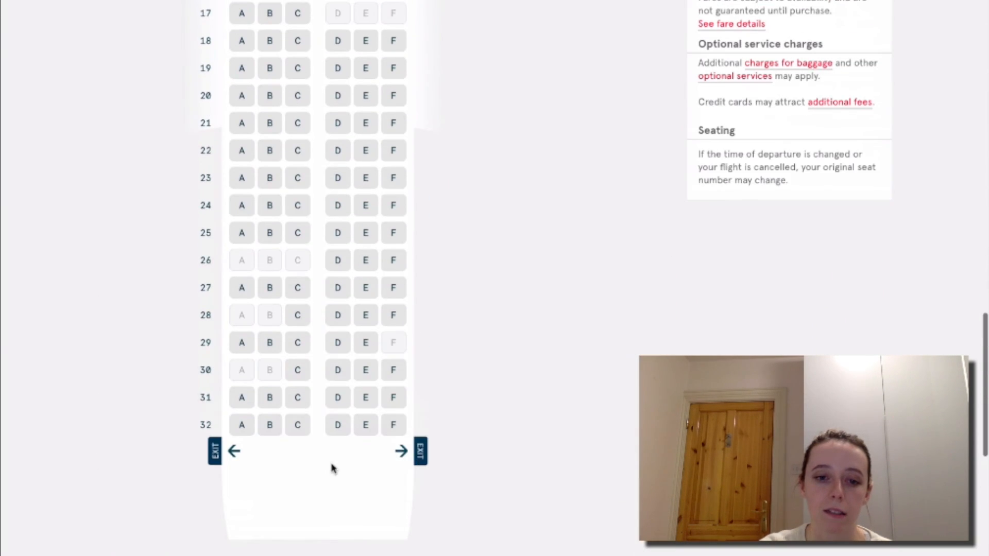
click(253, 427)
click(267, 425)
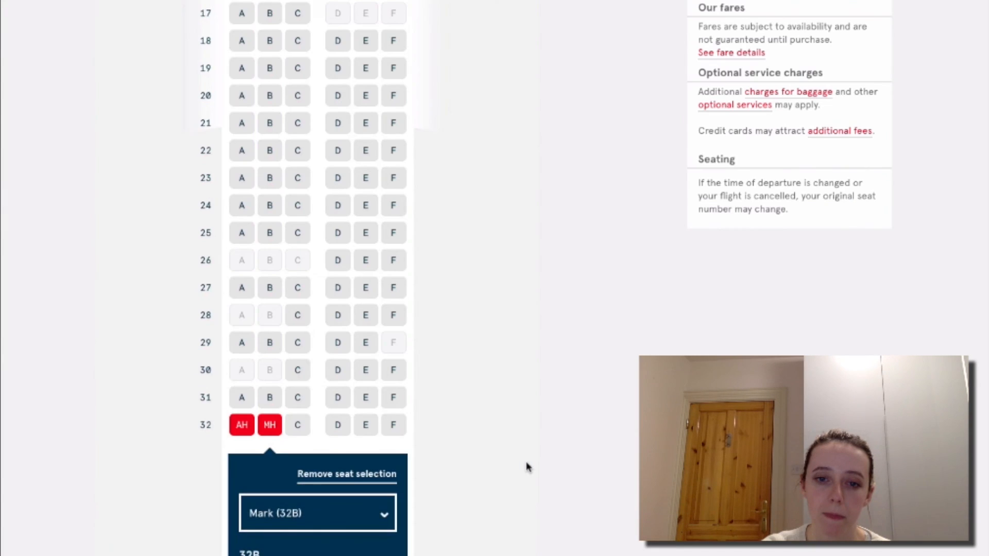
scroll(528, 467, down, 7)
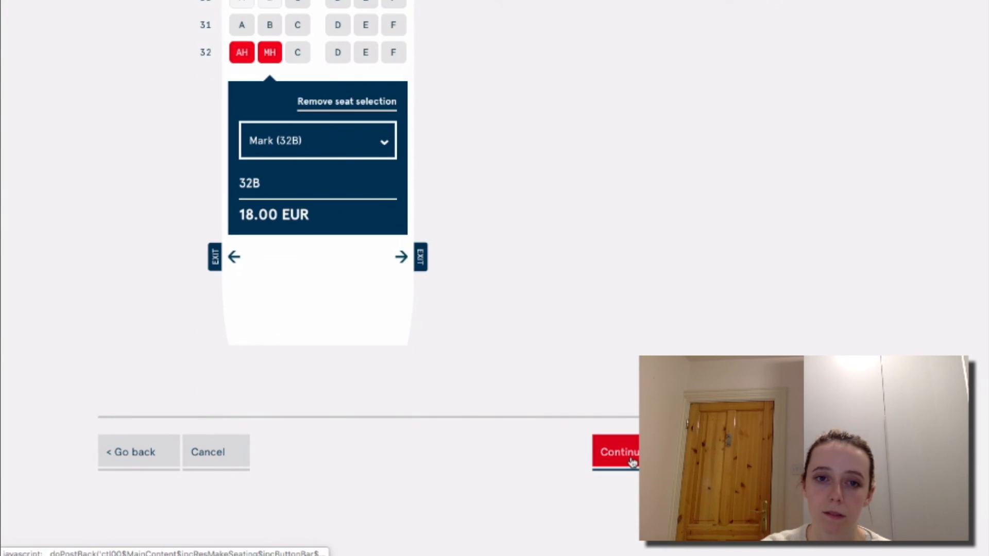
scroll(627, 375, up, 15)
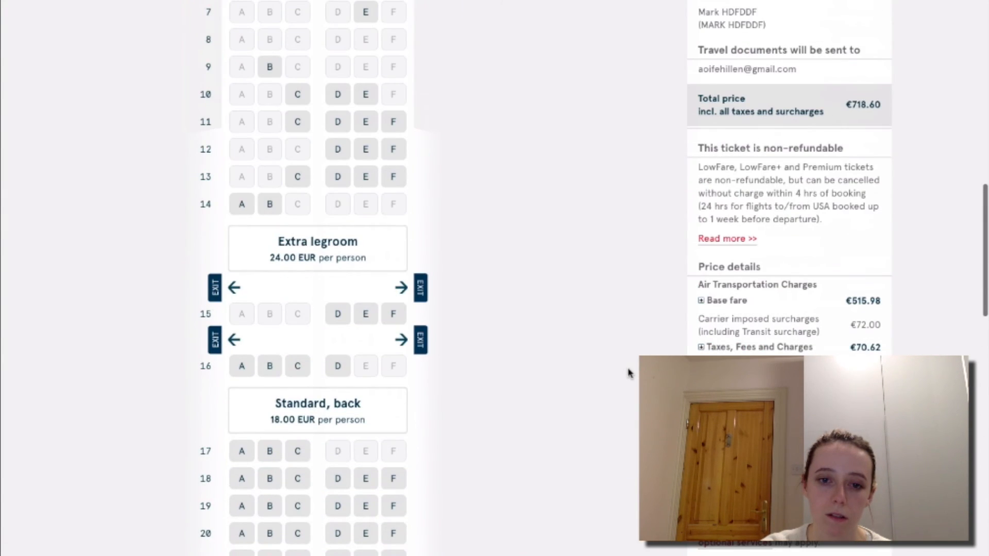
scroll(627, 372, down, 8)
scroll(476, 346, up, 9)
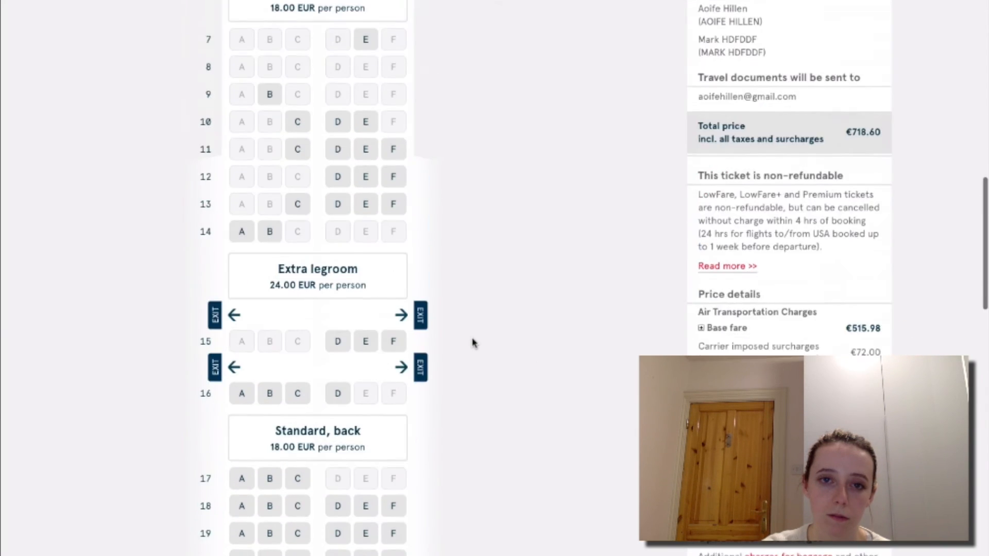
scroll(474, 342, up, 9)
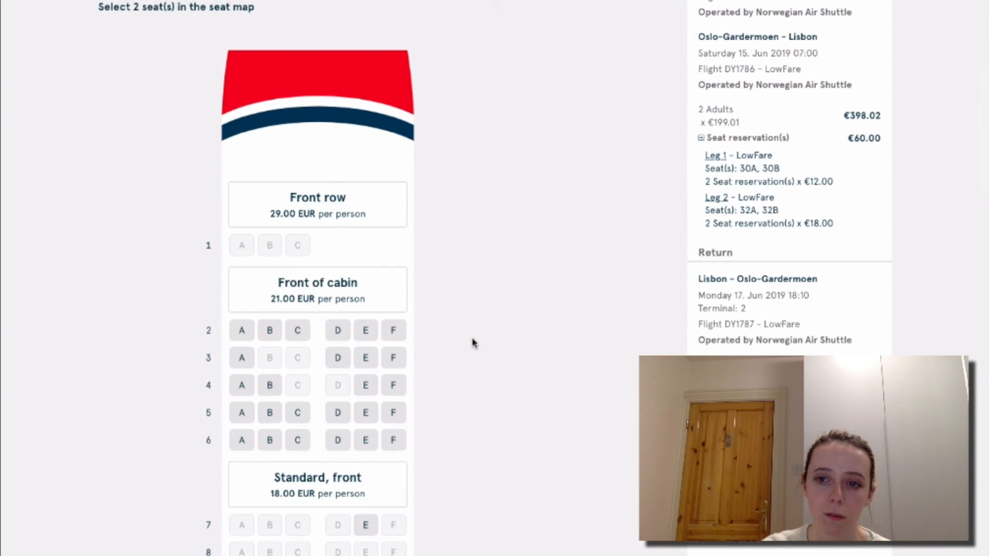
scroll(474, 344, down, 3)
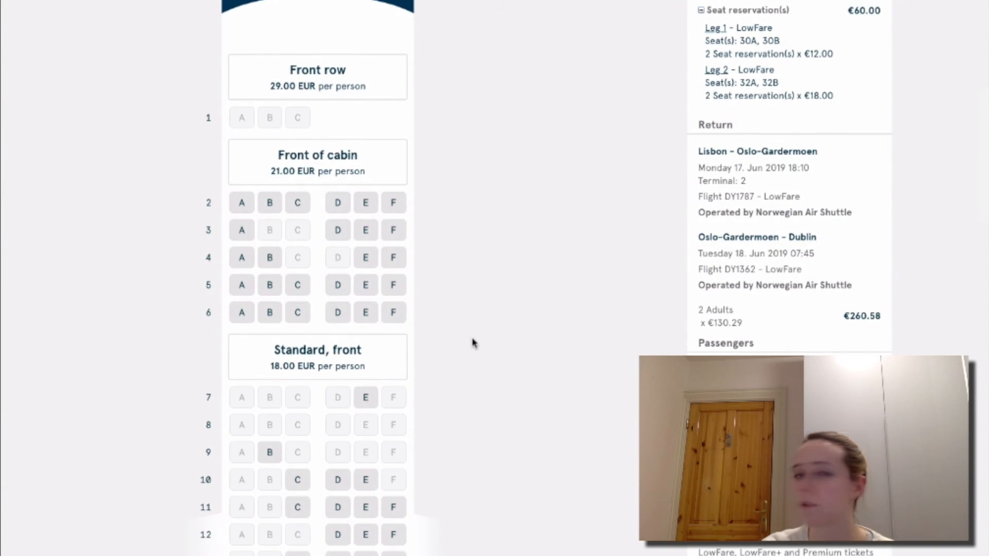
scroll(474, 343, up, 5)
scroll(474, 344, down, 20)
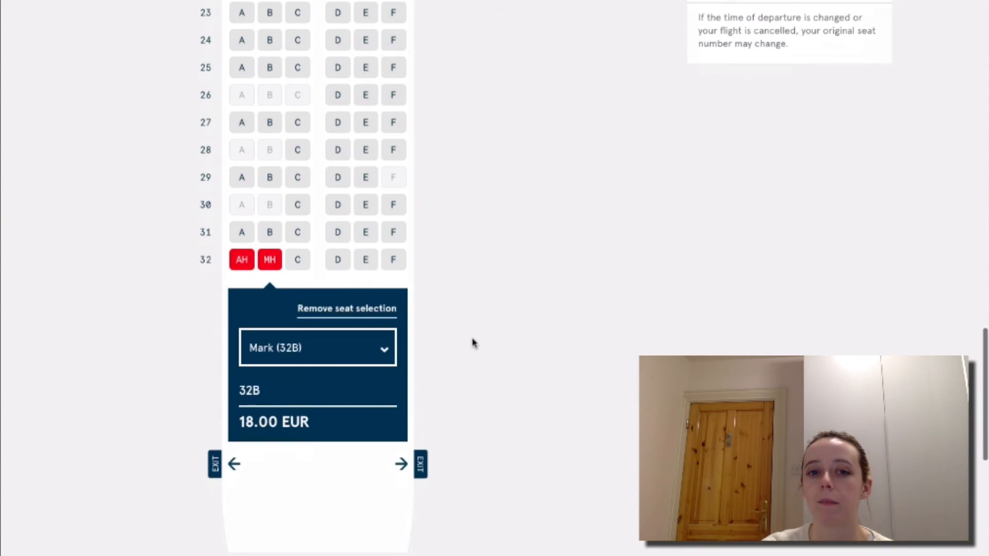
scroll(474, 342, up, 2)
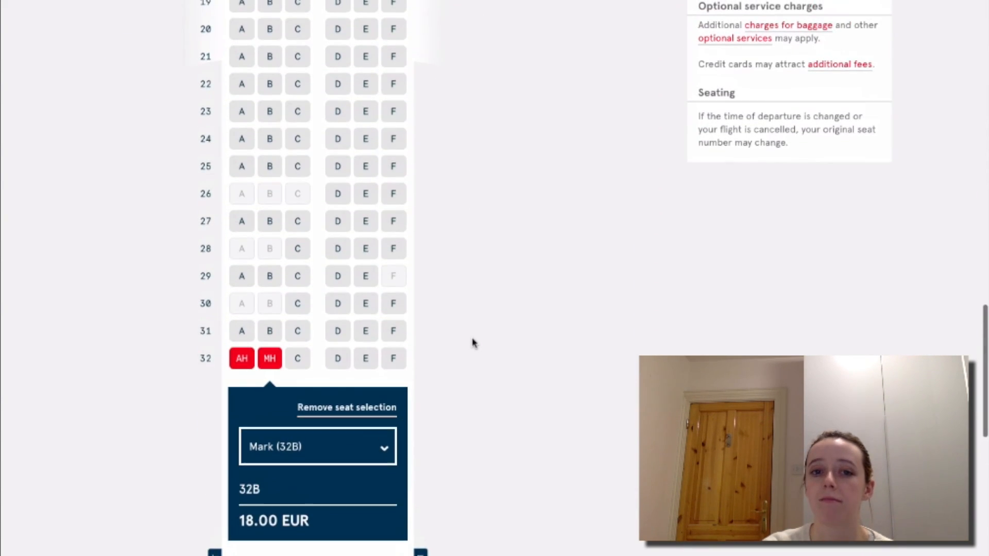
scroll(475, 343, up, 1)
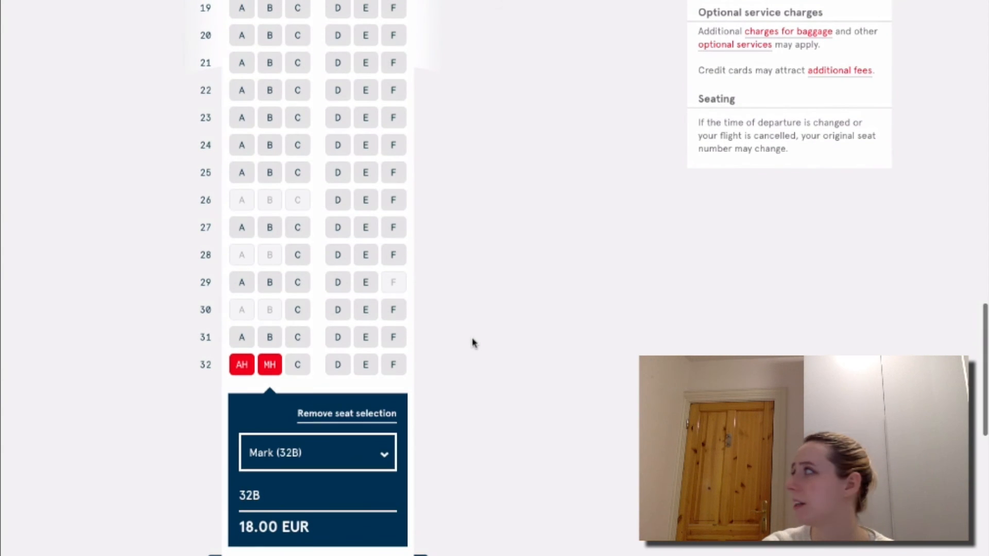
scroll(474, 343, down, 5)
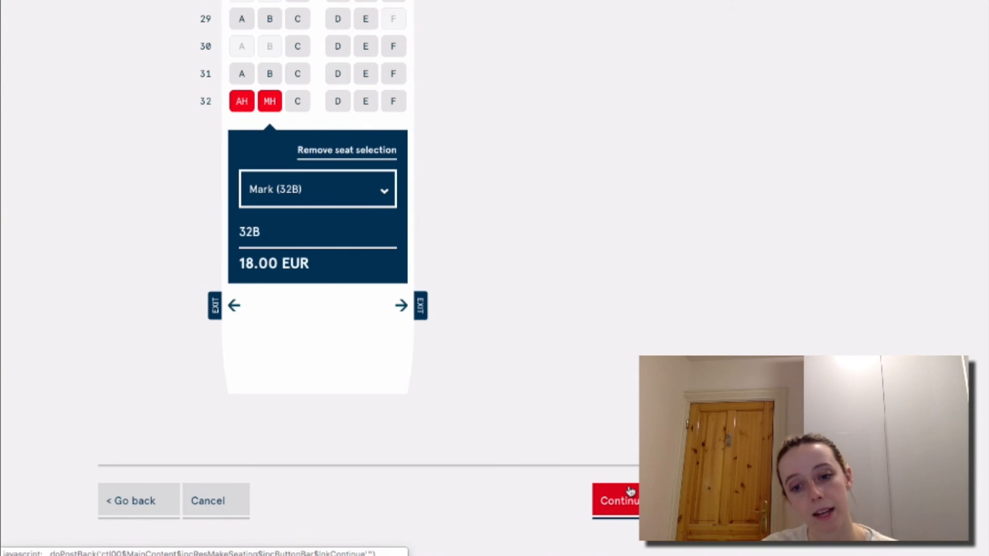
Move on to the Lisbon–Oslo-Gardermoen leg and reserve seats 32A and 32B for both passengers.
click(631, 491)
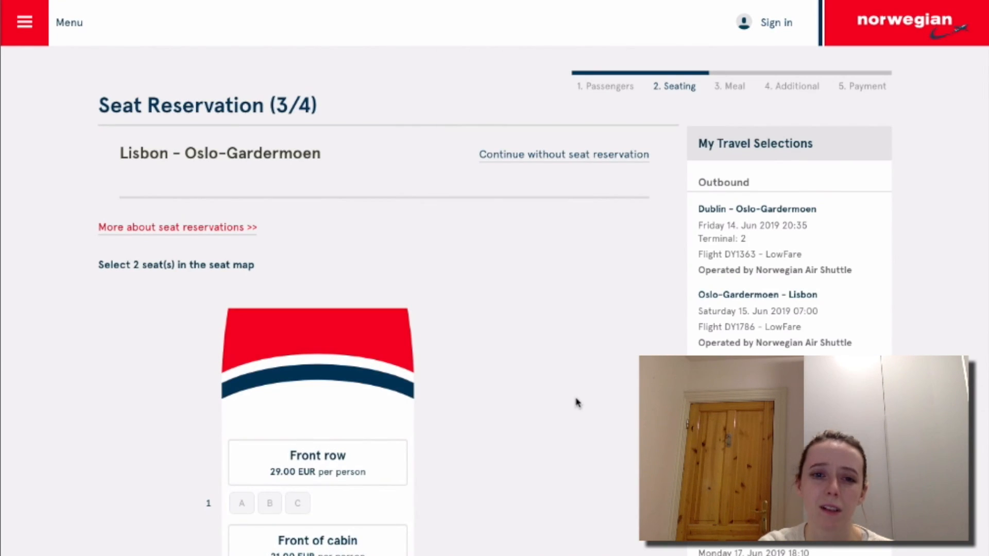
scroll(577, 403, down, 4)
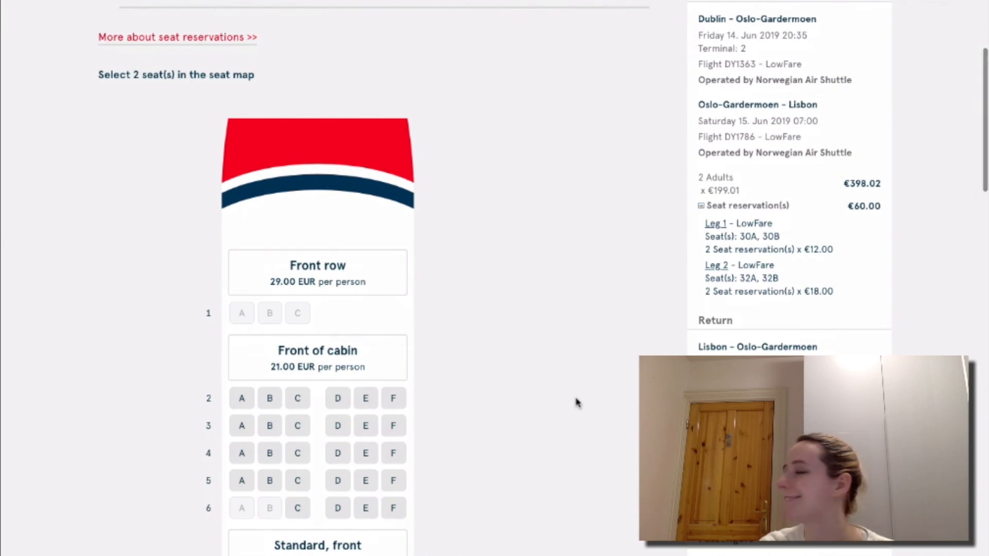
scroll(577, 403, down, 2)
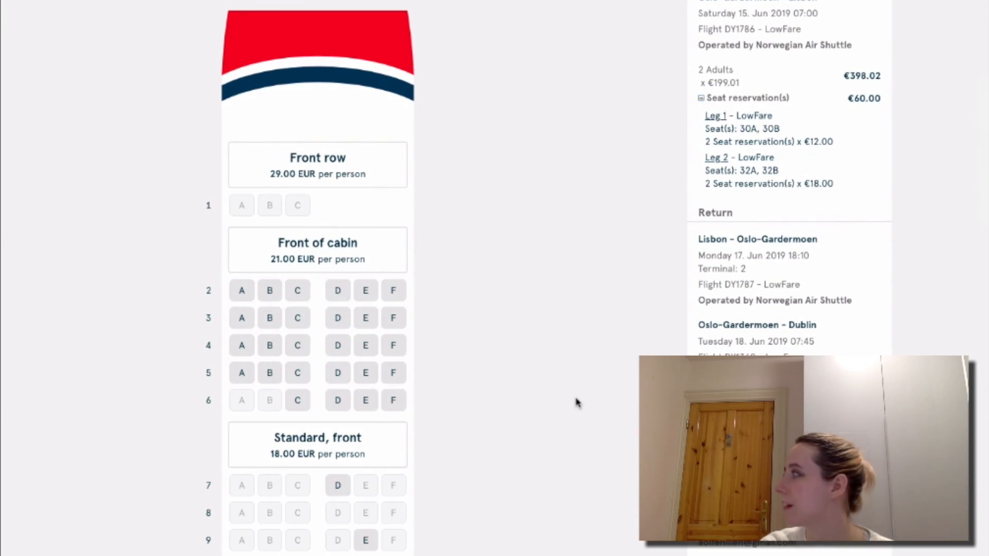
scroll(577, 403, down, 15)
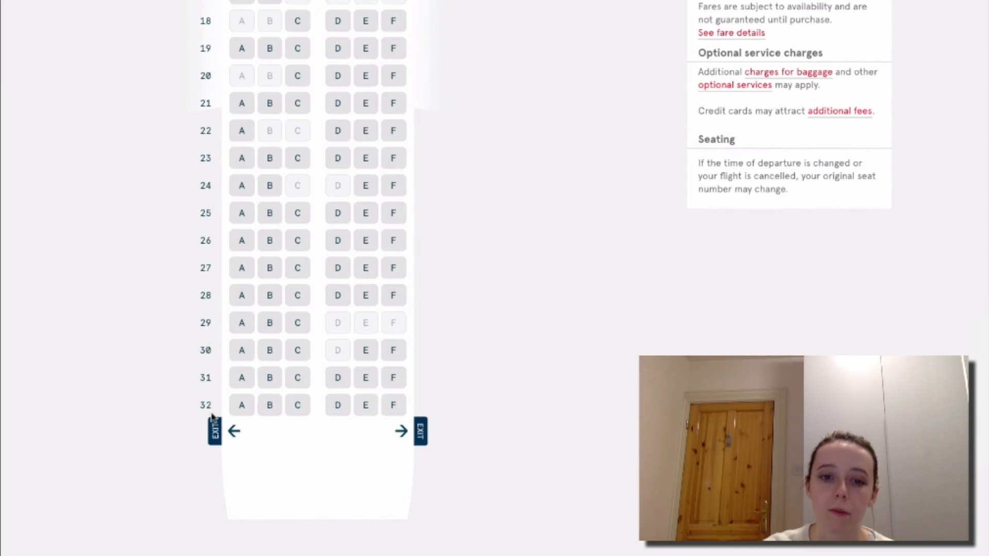
click(241, 405)
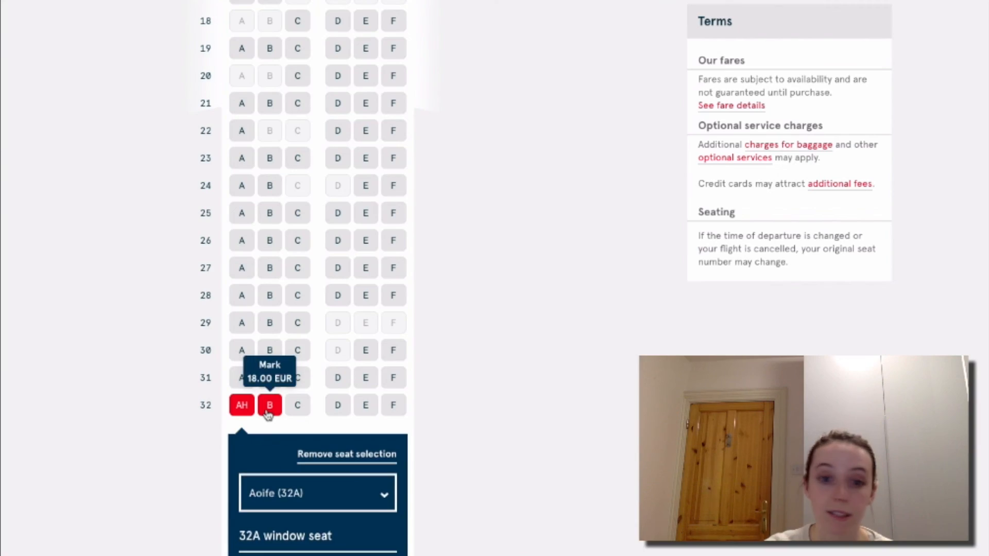
click(269, 407)
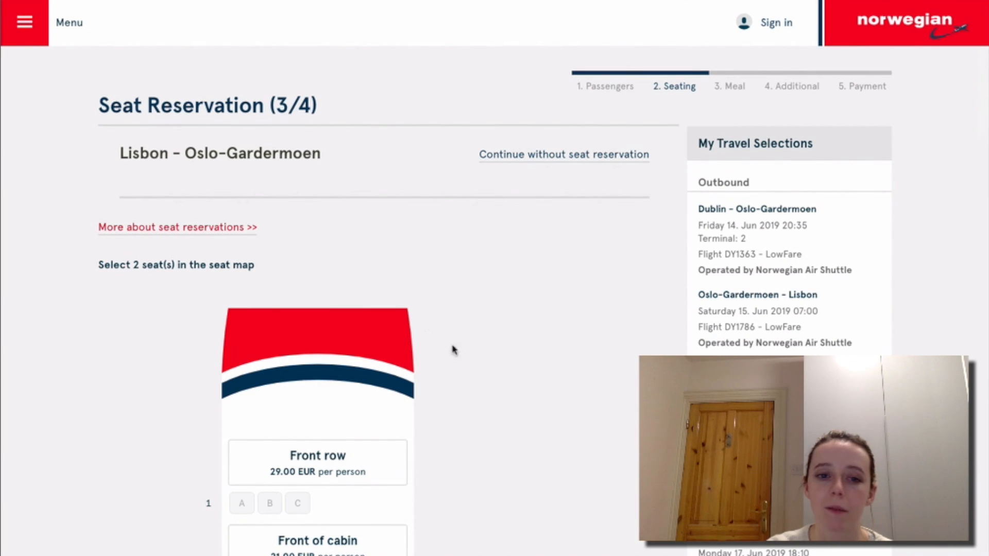
scroll(521, 416, down, 10)
scroll(550, 417, down, 10)
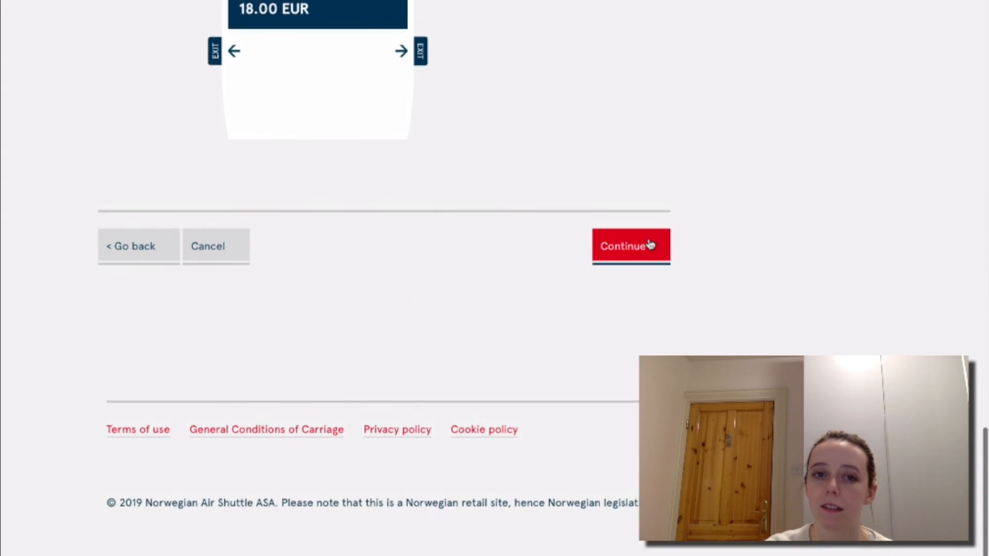
On the final Oslo-Gardermoen–Dublin leg, reserve seats 8D and 8E at 12.00 EUR each.
click(651, 246)
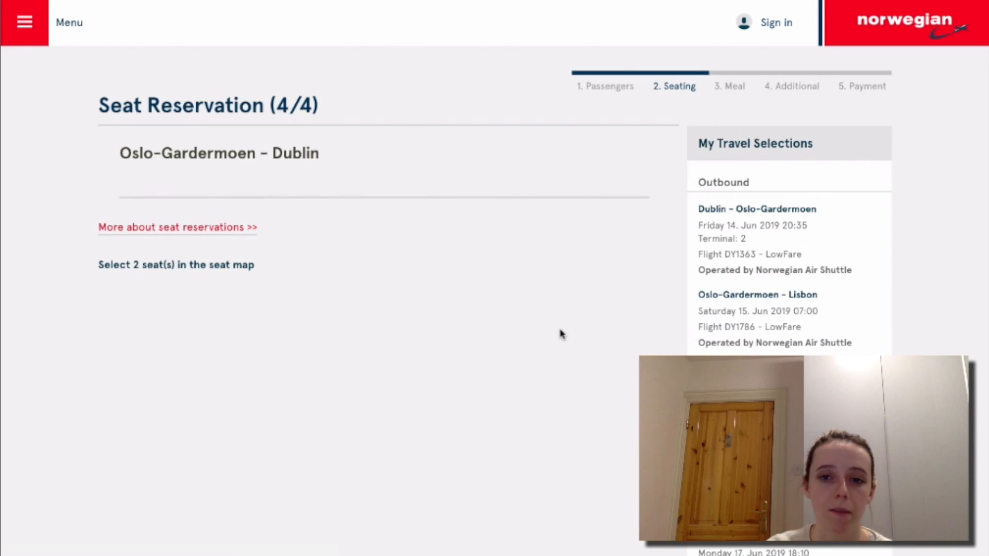
scroll(561, 333, down, 20)
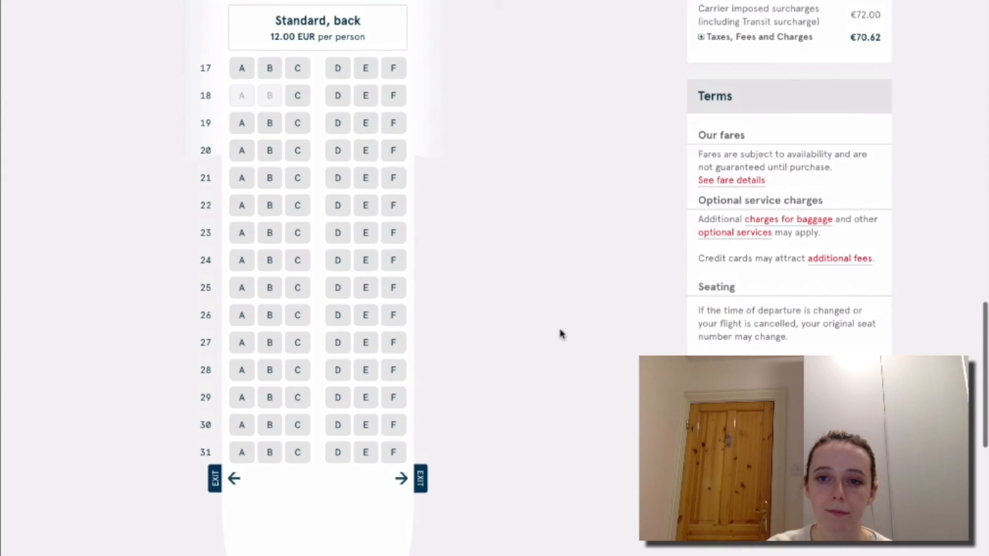
scroll(562, 334, up, 15)
scroll(561, 334, up, 4)
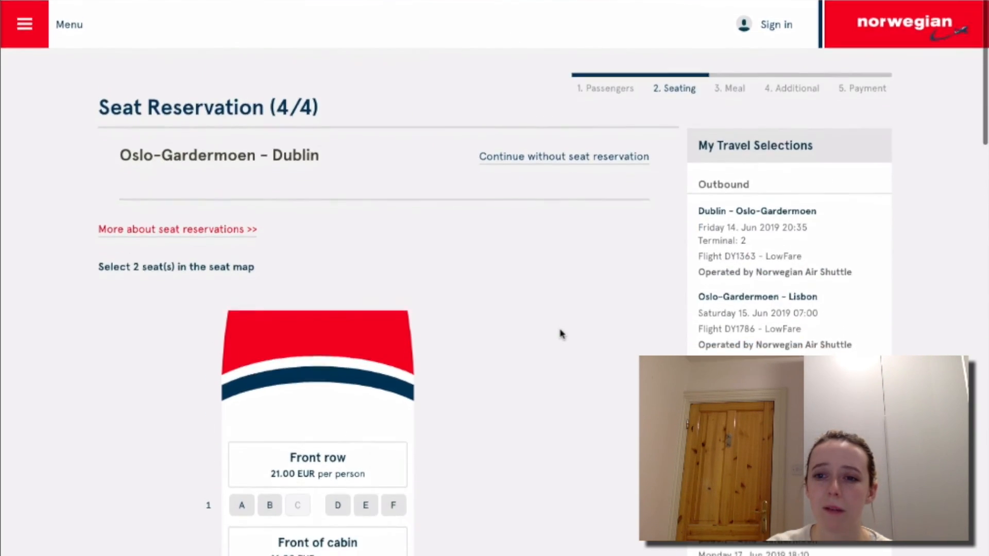
scroll(561, 334, down, 20)
scroll(561, 333, down, 1)
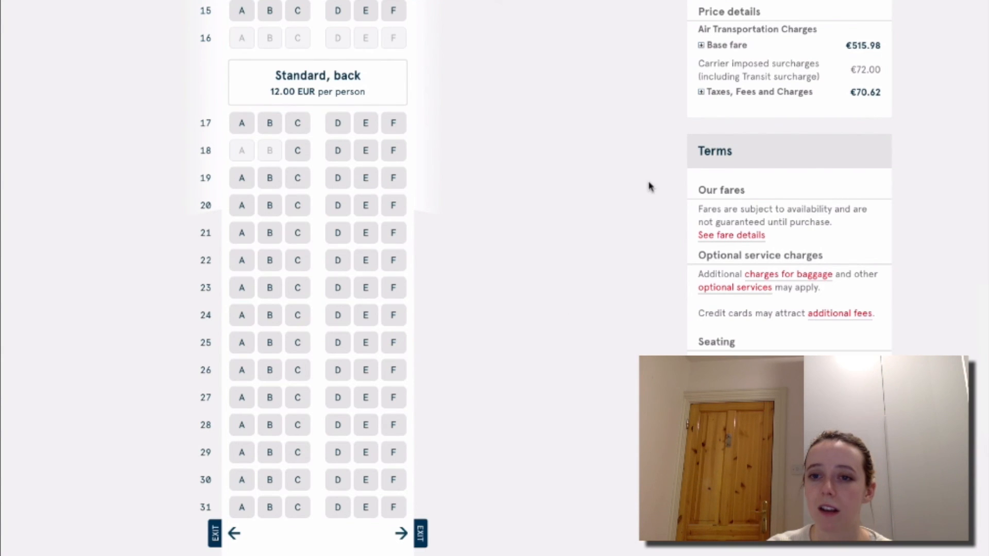
scroll(654, 184, up, 6)
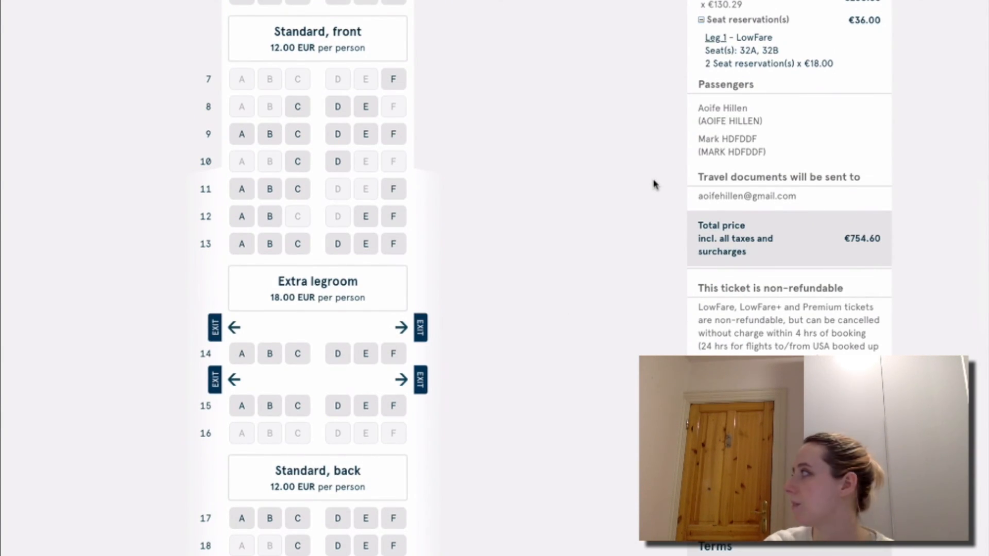
scroll(654, 184, up, 8)
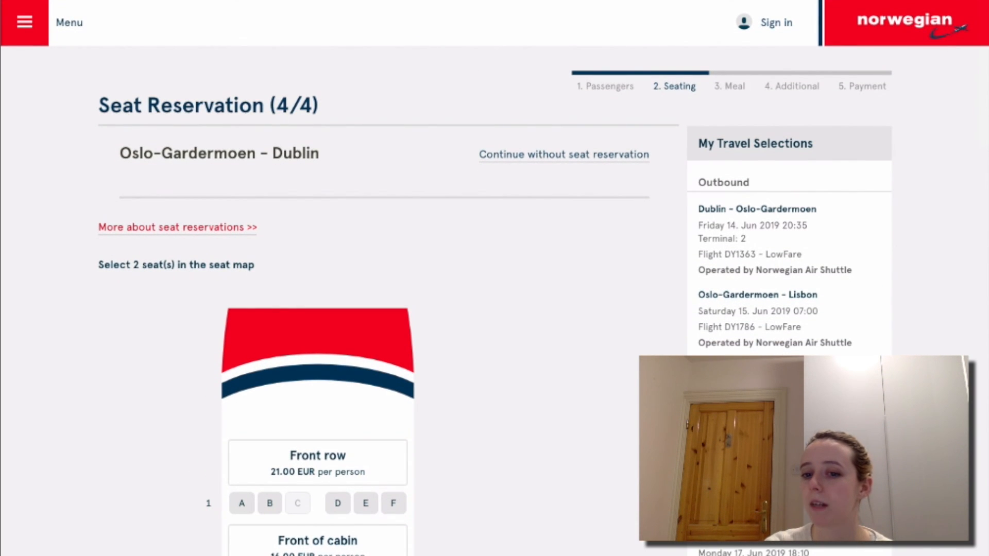
scroll(617, 413, down, 9)
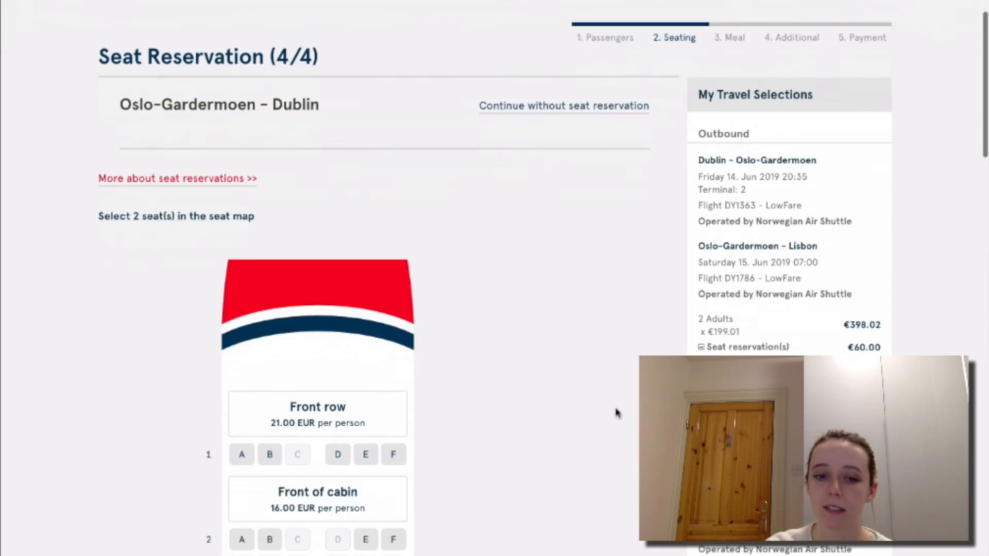
scroll(618, 412, down, 1)
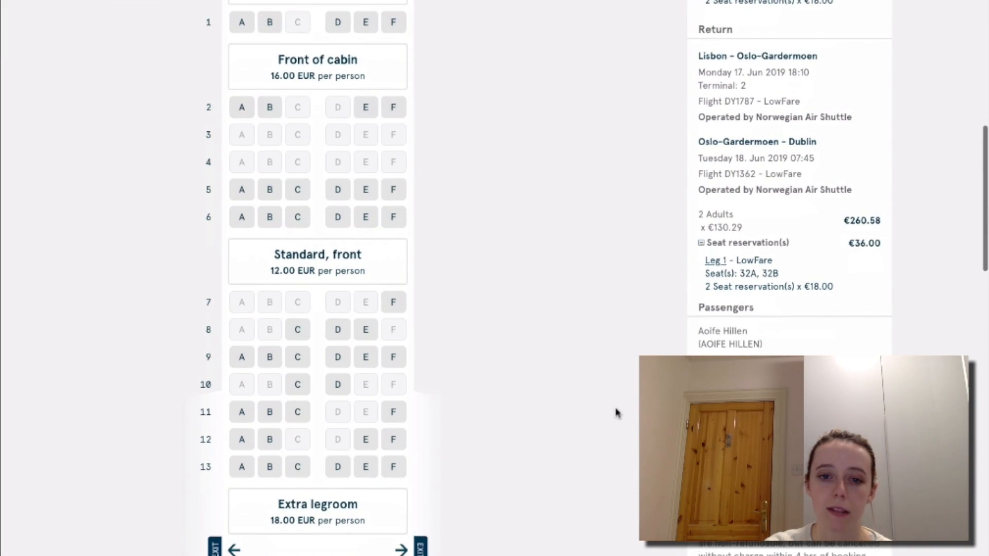
click(338, 329)
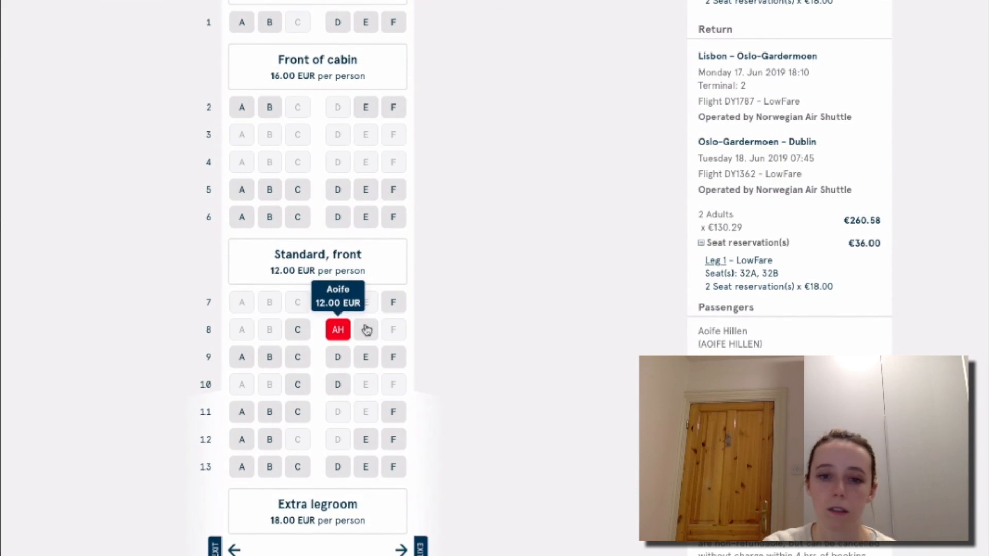
click(366, 330)
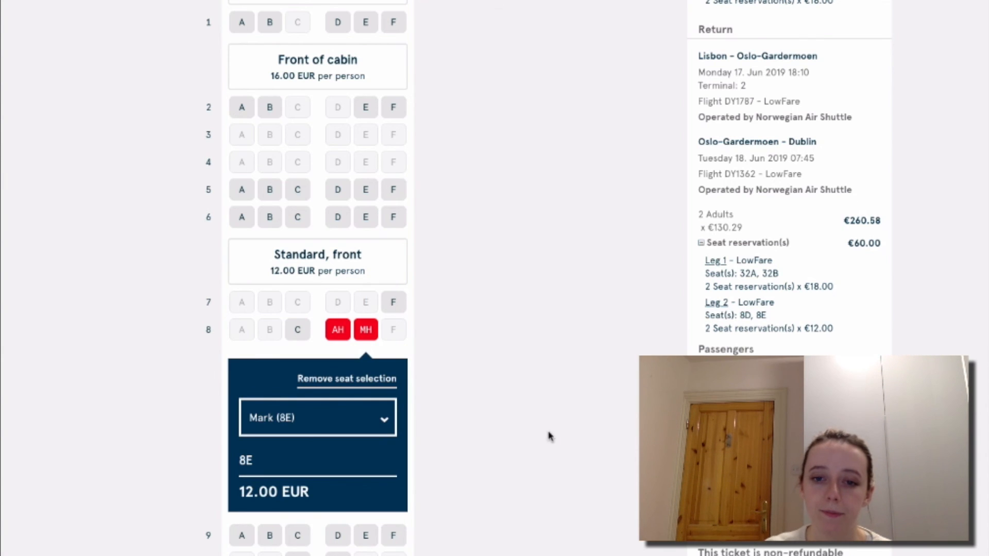
scroll(549, 437, down, 15)
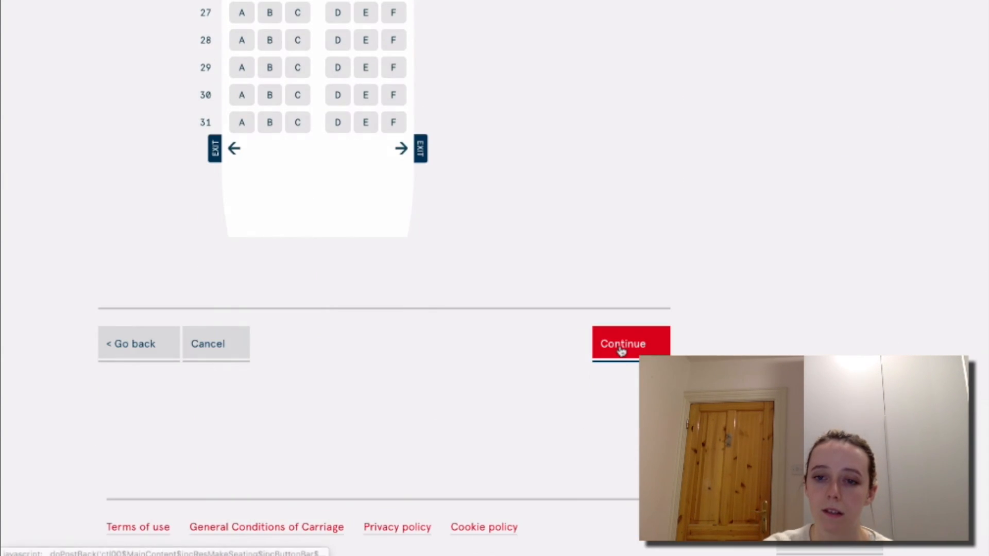
Leave seating and browse the meal menus for the Oslo–Lisbon and Lisbon–Oslo flights.
click(622, 347)
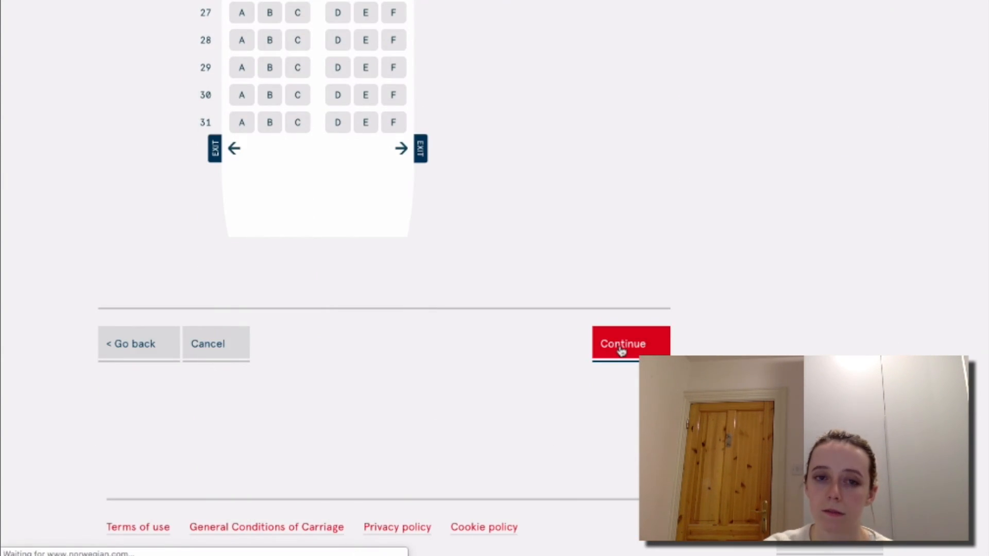
scroll(622, 351, down, 4)
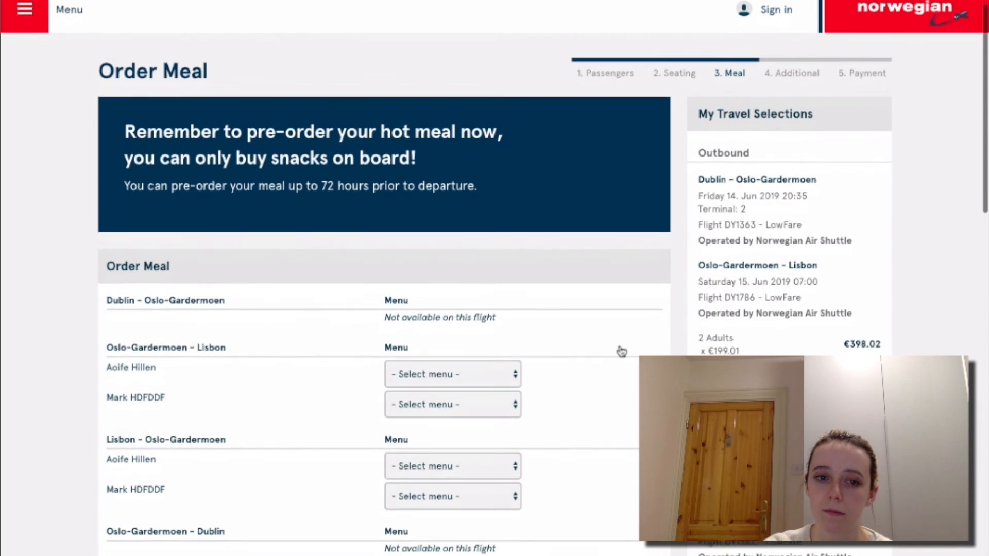
scroll(622, 351, down, 10)
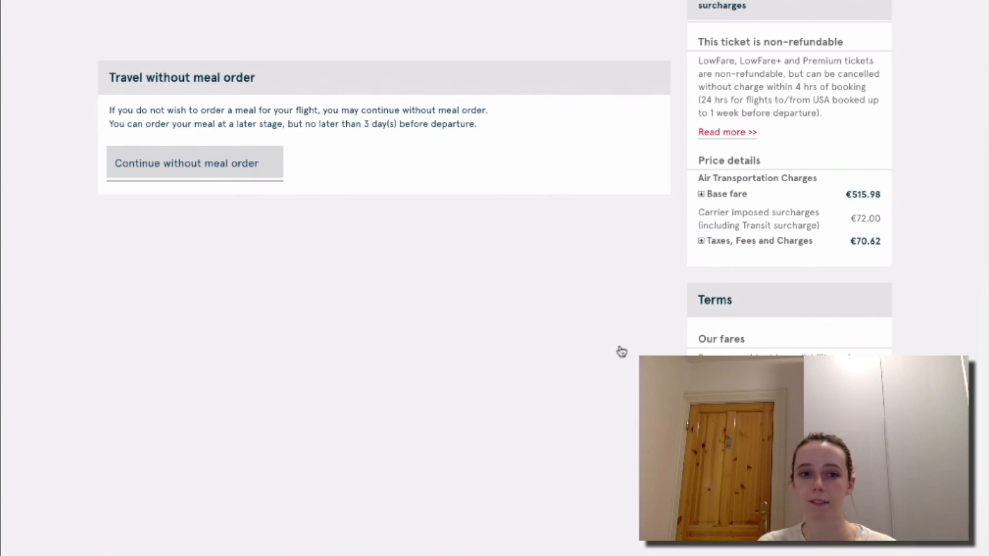